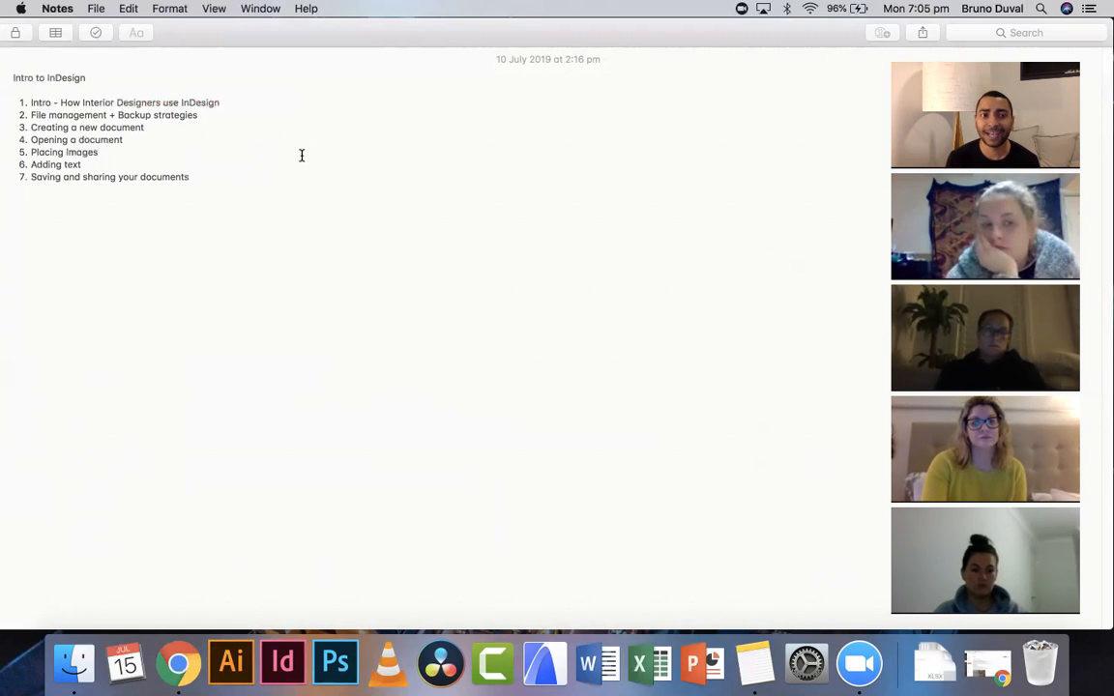
# - Bring up the Design Elements course page and scroll down to its Resources links
pyautogui.click(987, 663)
pyautogui.scroll(-3, 385, 350)
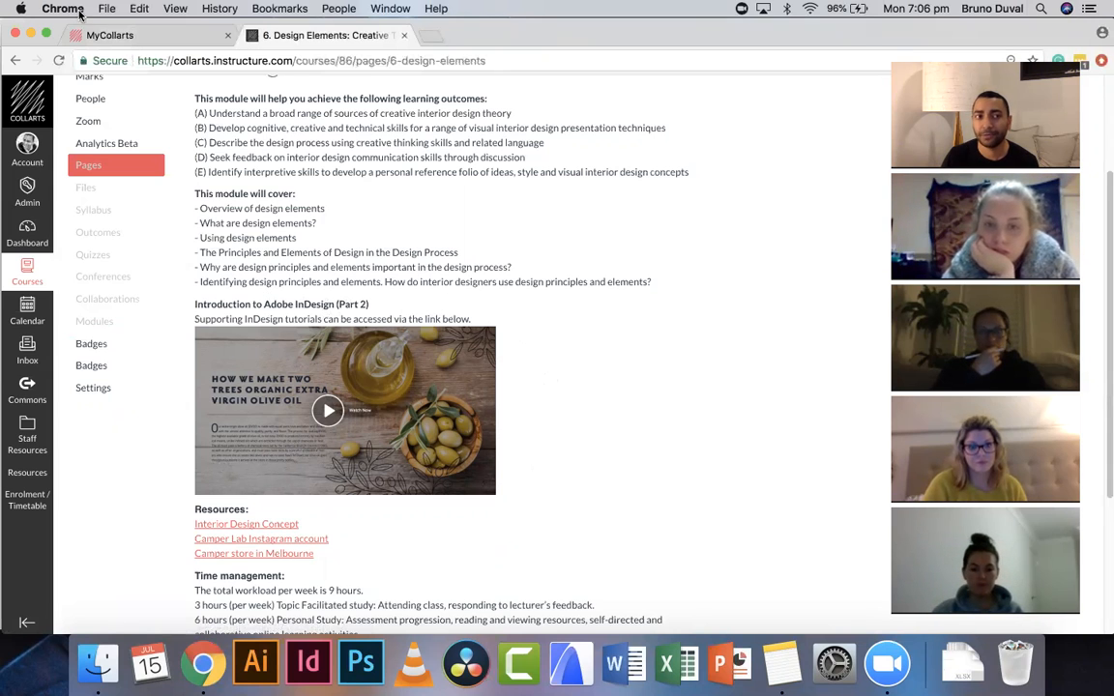
pyautogui.click(30, 34)
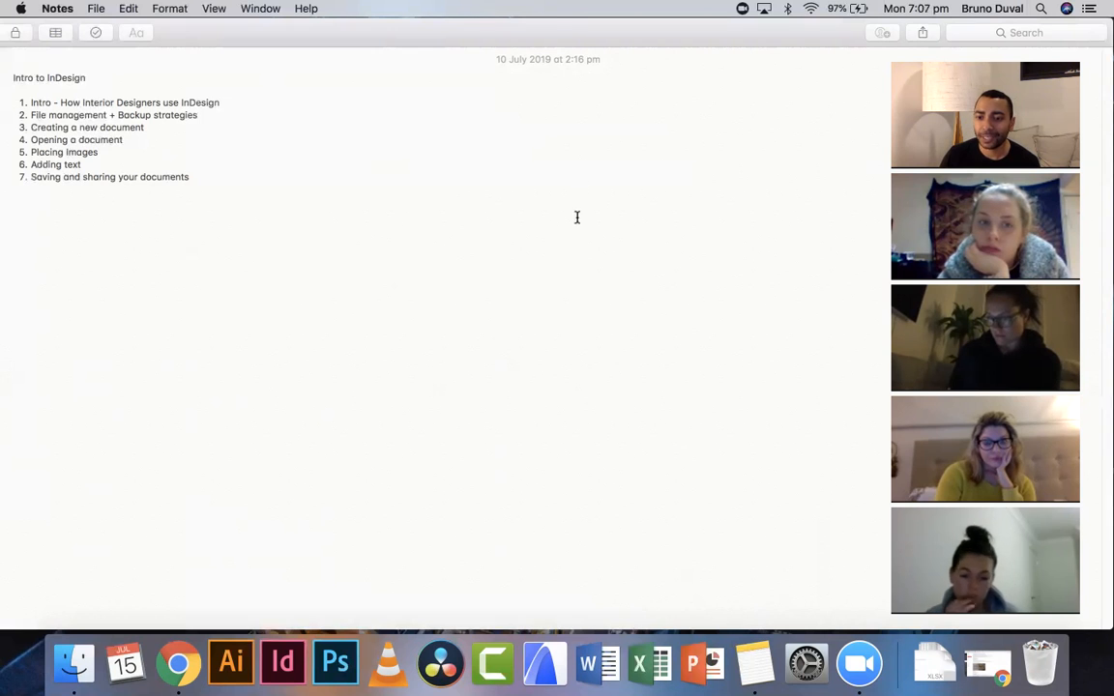
pyautogui.click(1003, 675)
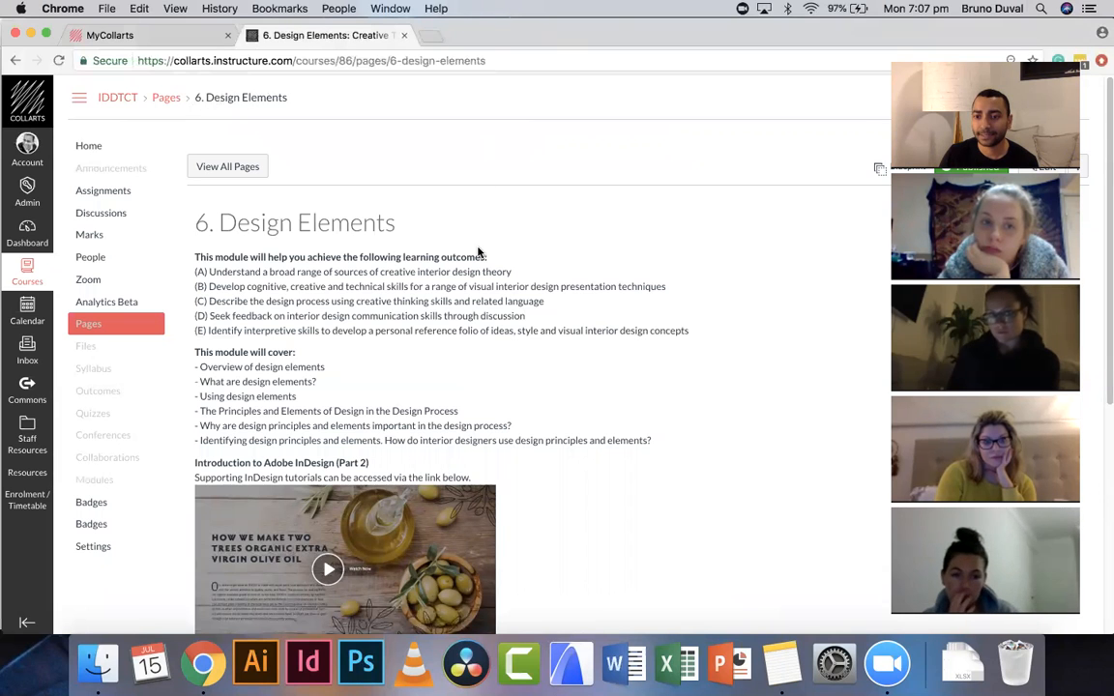
pyautogui.scroll(-4, 478, 252)
pyautogui.scroll(-4, 478, 252)
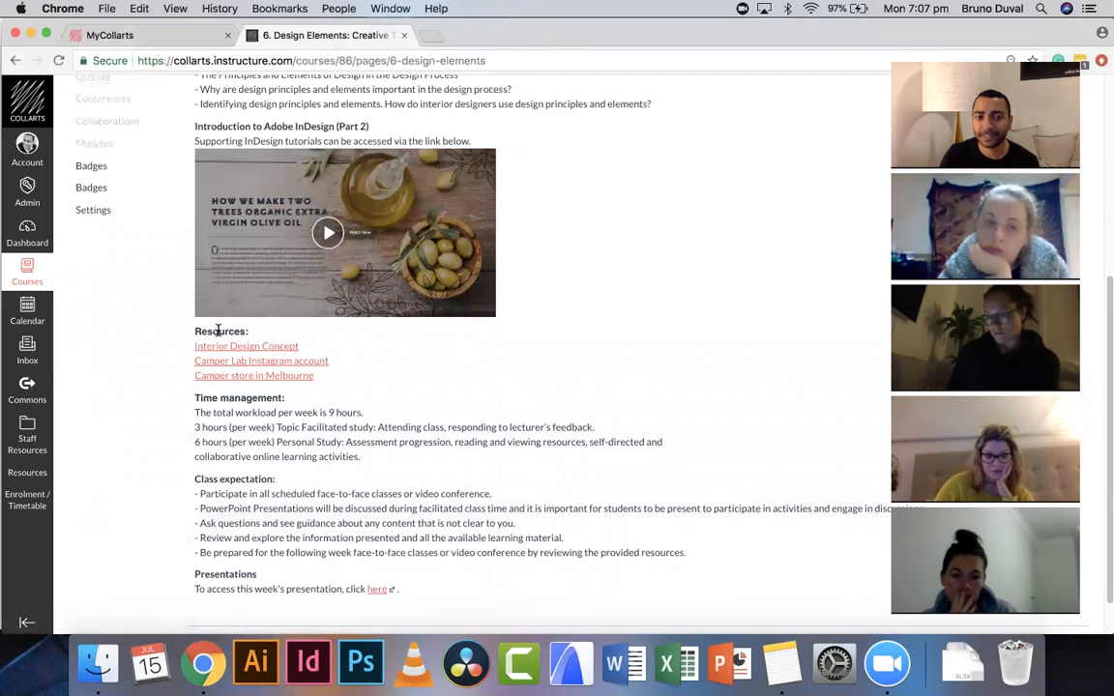
# - Open the Interior Design Concept, Camper Lab Instagram account and Camper store in Melbourne resource links in new tabs
pyautogui.rightClick(271, 346)
pyautogui.click(319, 355)
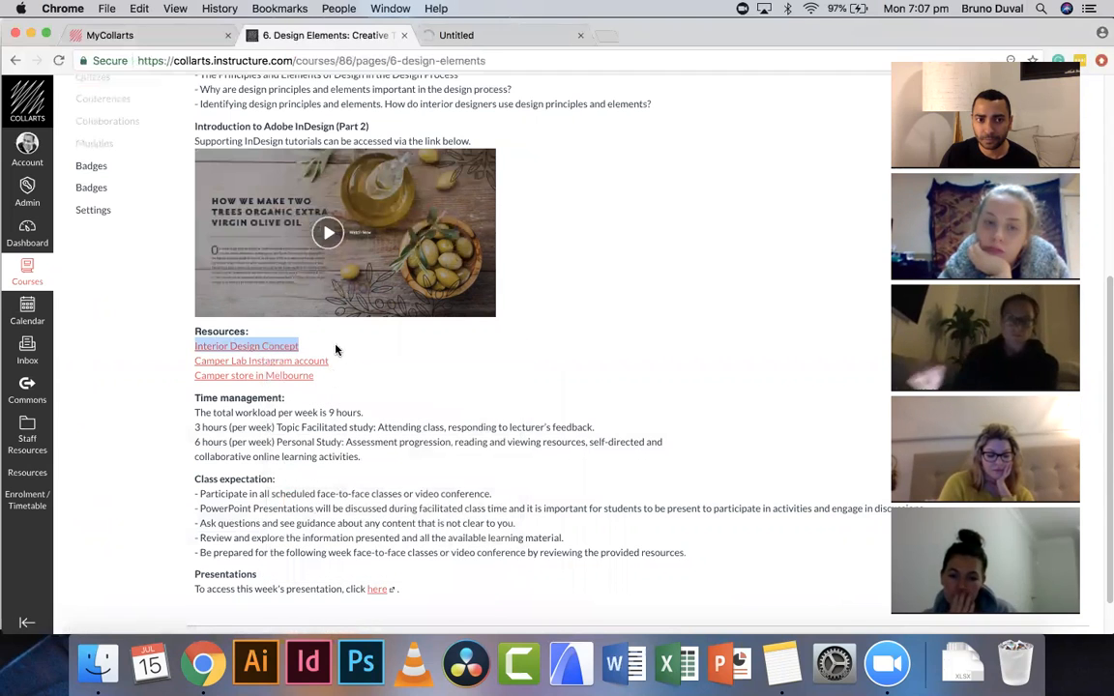
pyautogui.rightClick(263, 363)
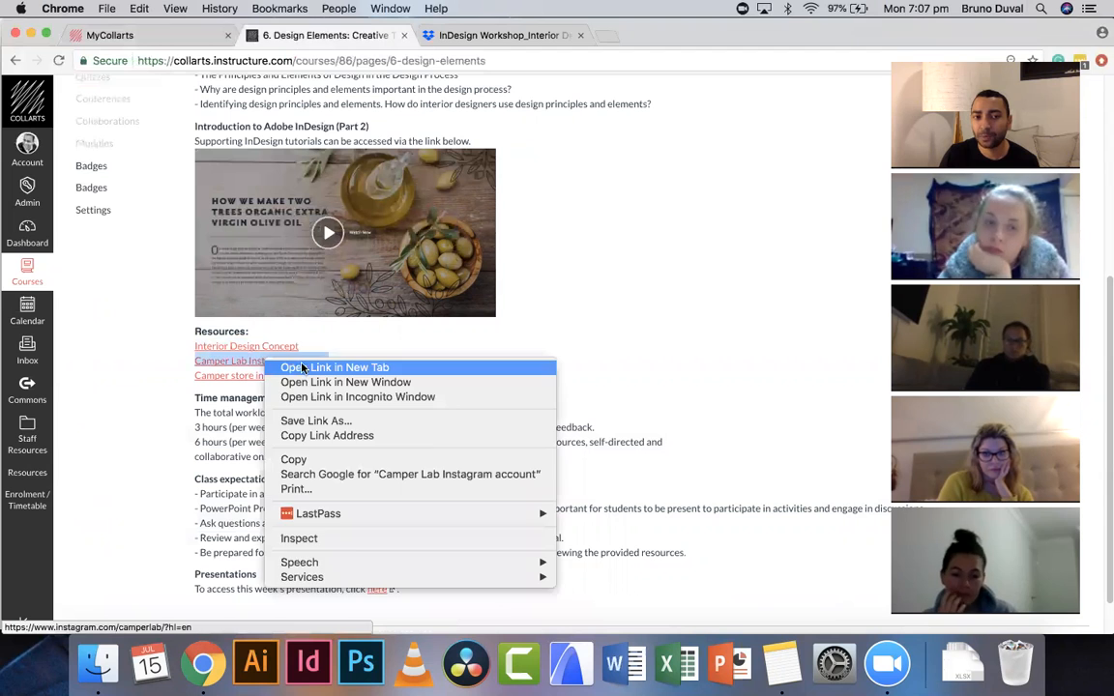
pyautogui.click(283, 367)
pyautogui.rightClick(253, 382)
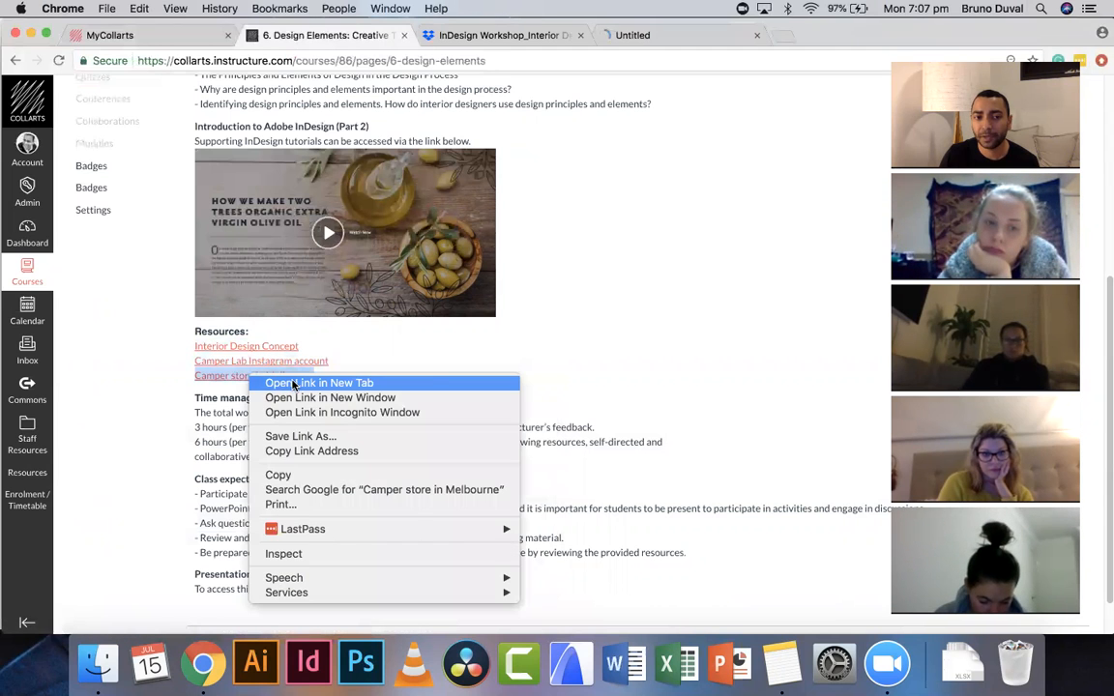
pyautogui.click(310, 382)
# - Switch to the Camper store article tab and page through its image slideshow
pyautogui.scroll(2, 409, 366)
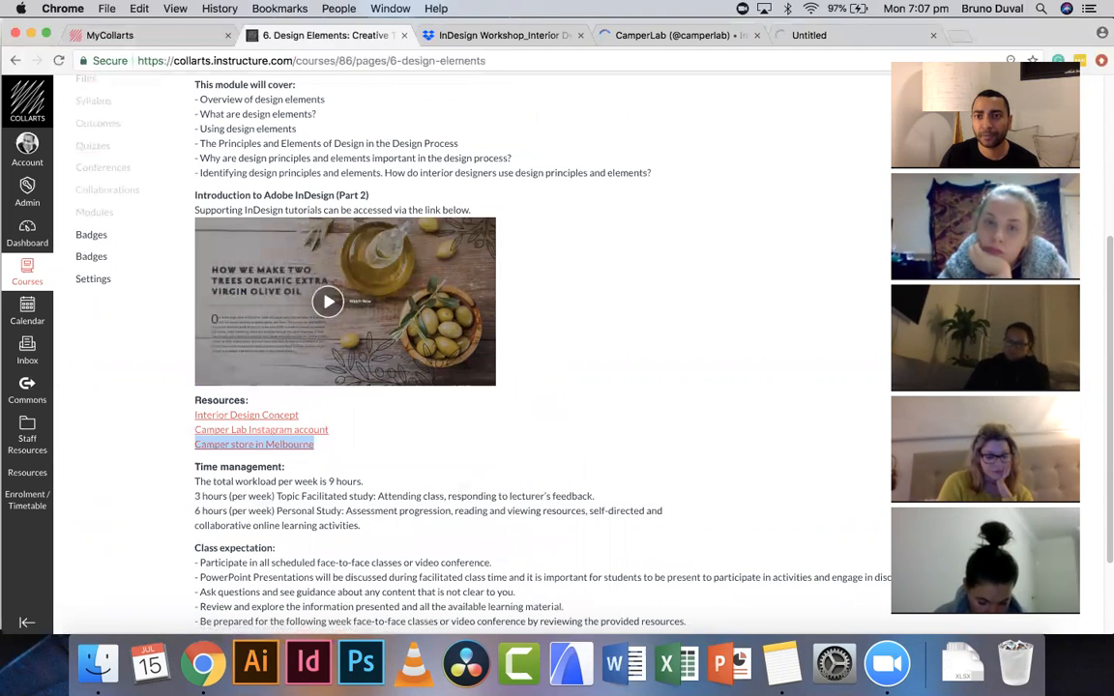
pyautogui.click(364, 429)
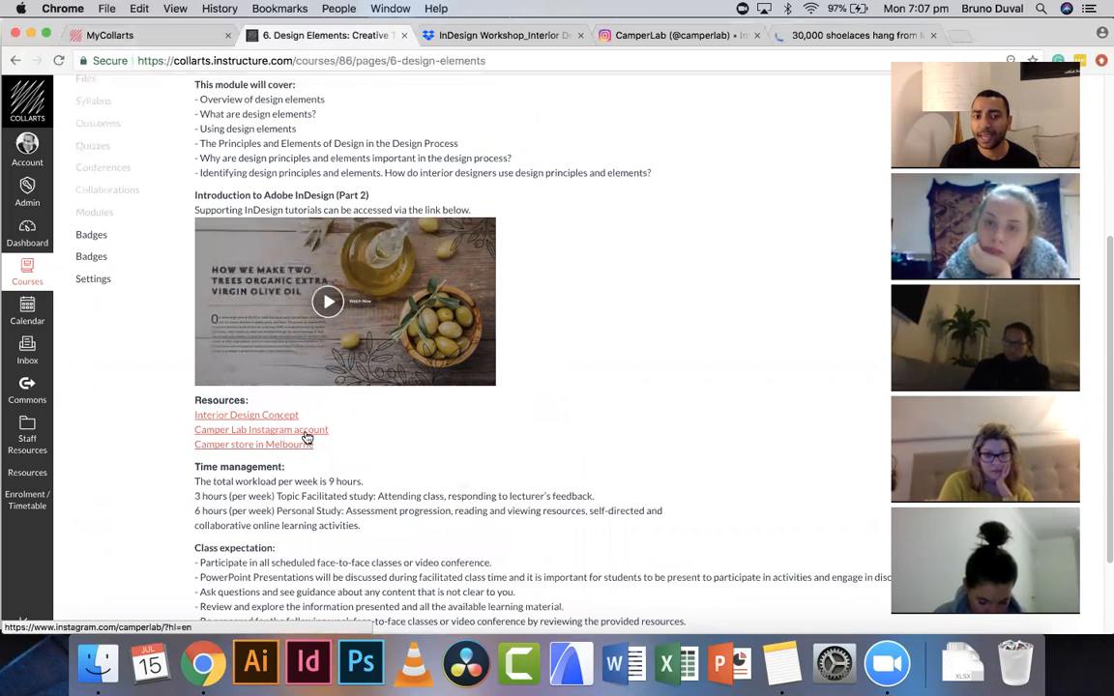
pyautogui.click(898, 37)
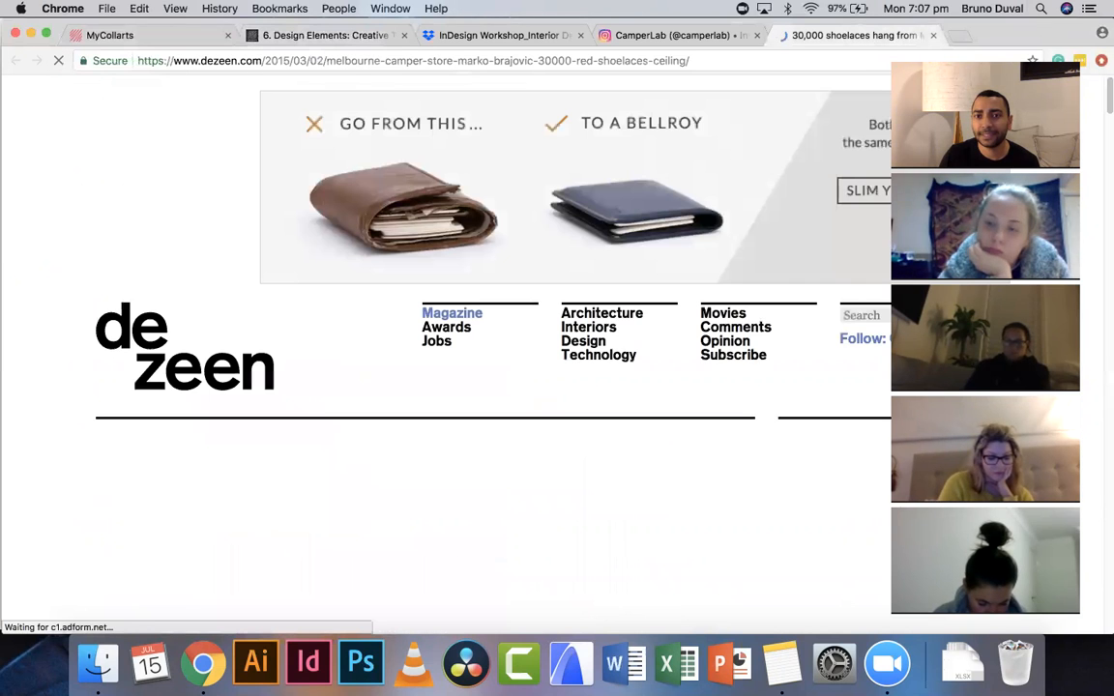
pyautogui.scroll(-5, 631, 334)
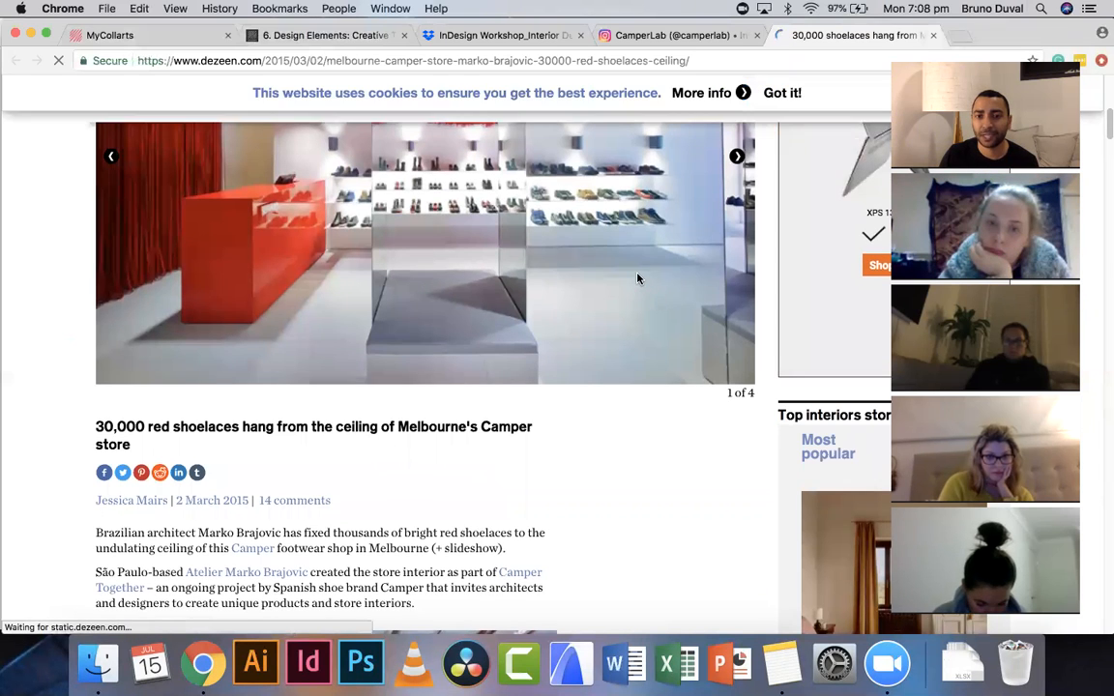
pyautogui.scroll(3, 637, 278)
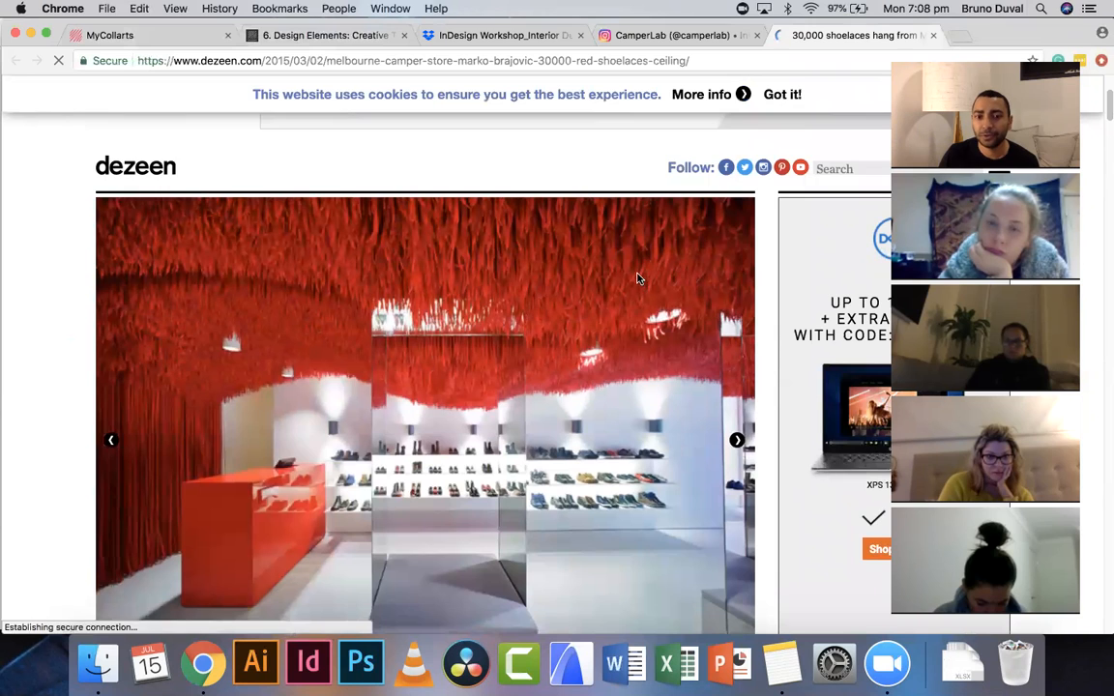
pyautogui.scroll(-1, 637, 277)
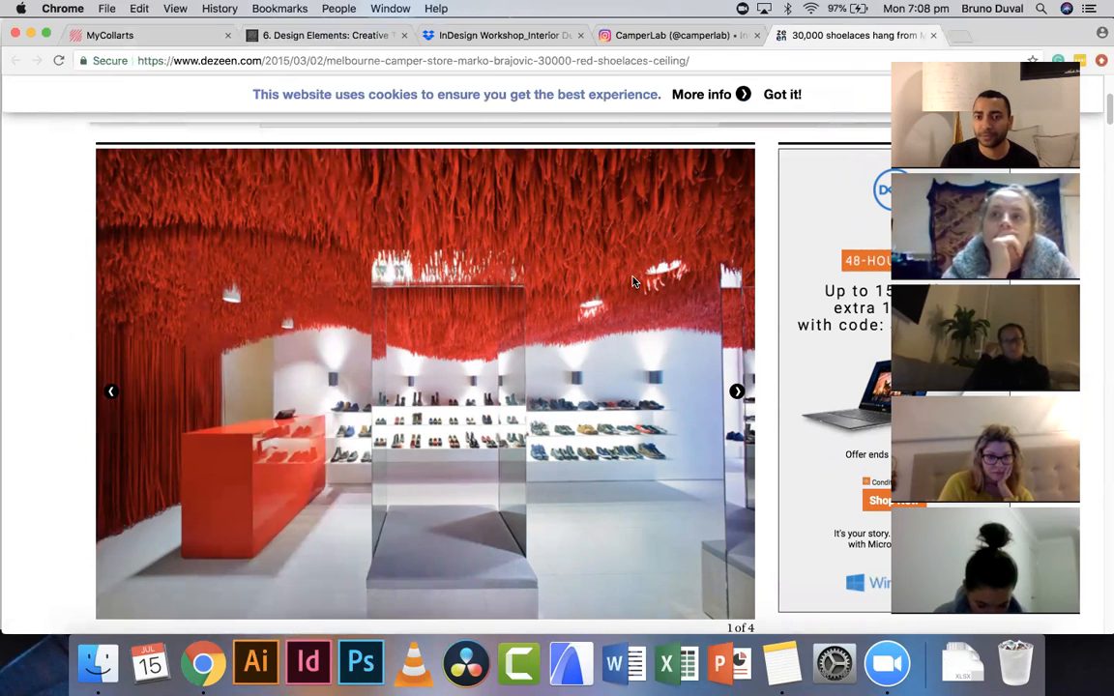
pyautogui.scroll(-1, 677, 329)
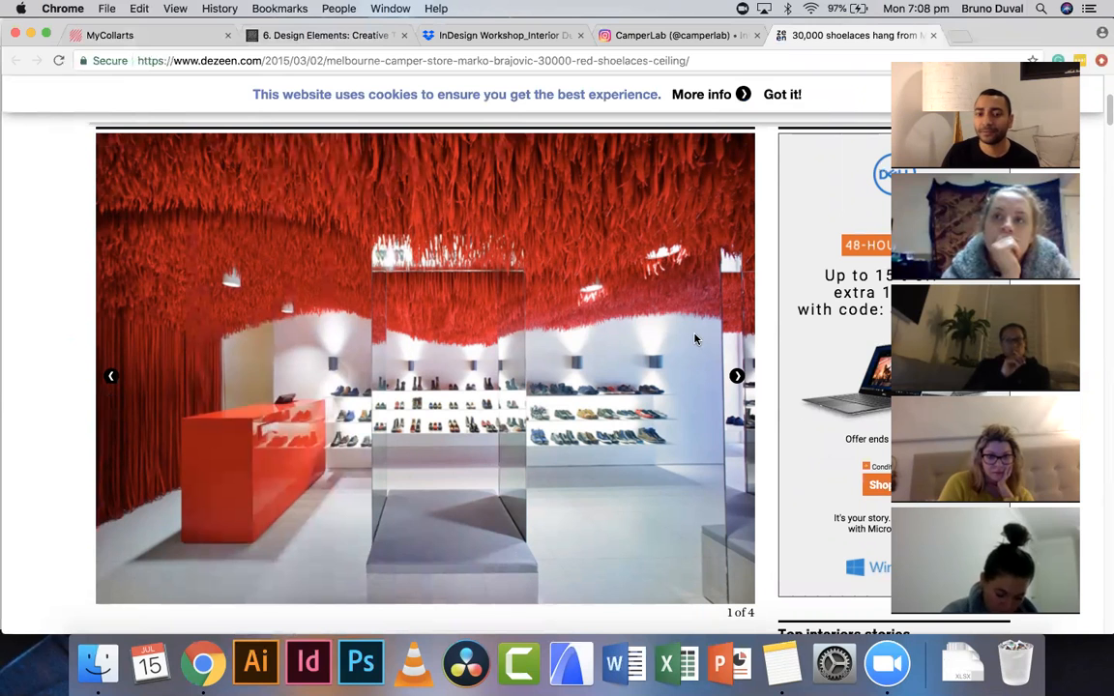
pyautogui.click(738, 378)
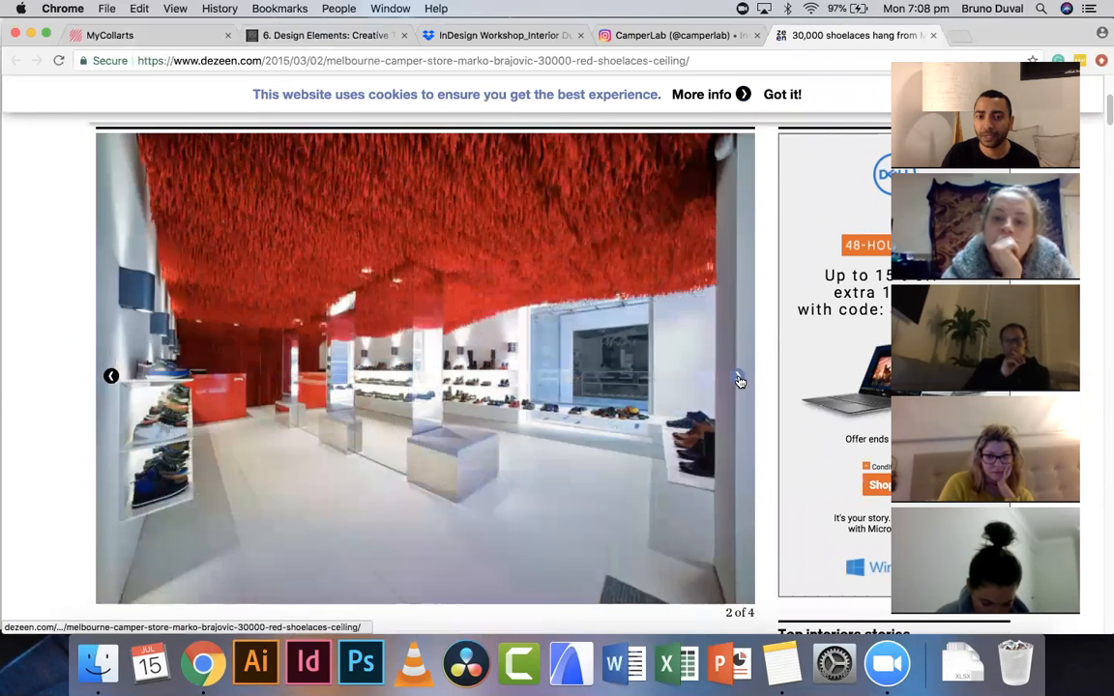
pyautogui.click(738, 378)
pyautogui.click(737, 376)
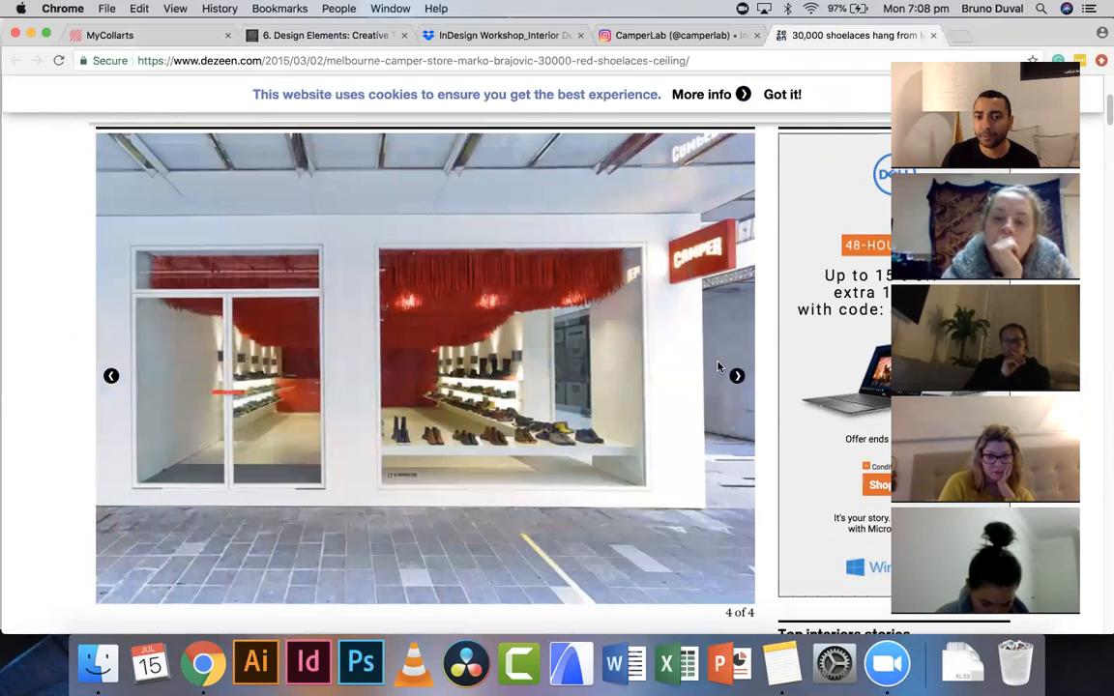
# - Scroll through the article's photos, plans and section drawings
pyautogui.scroll(-10, 617, 351)
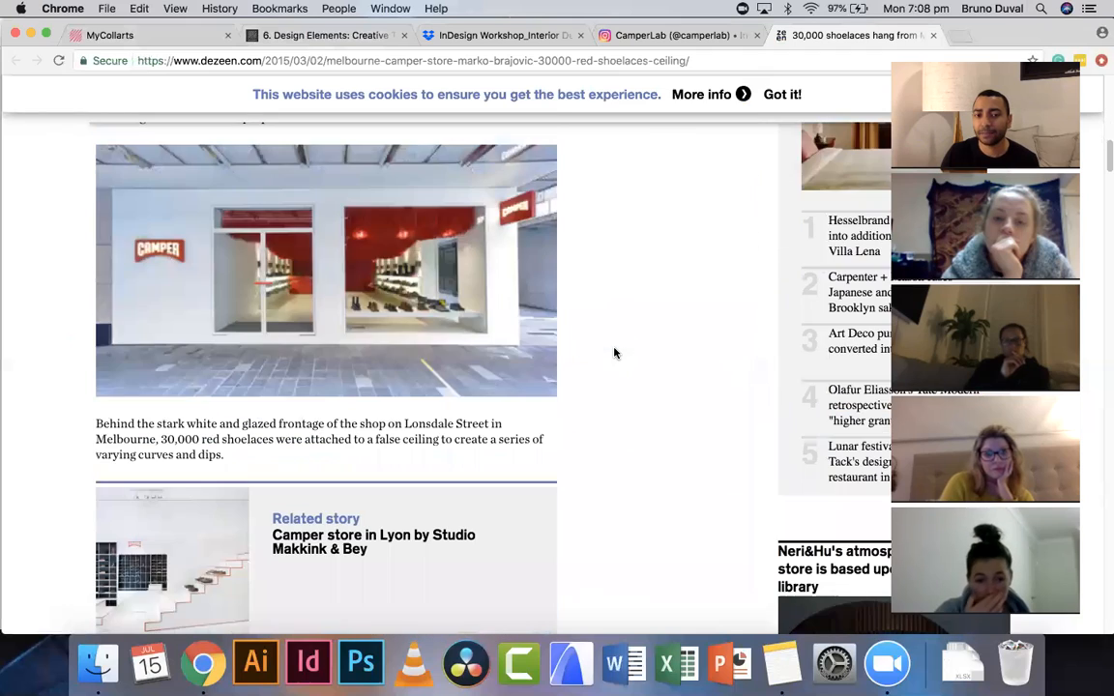
pyautogui.scroll(-5, 614, 353)
pyautogui.scroll(-4, 614, 353)
pyautogui.scroll(3, 614, 353)
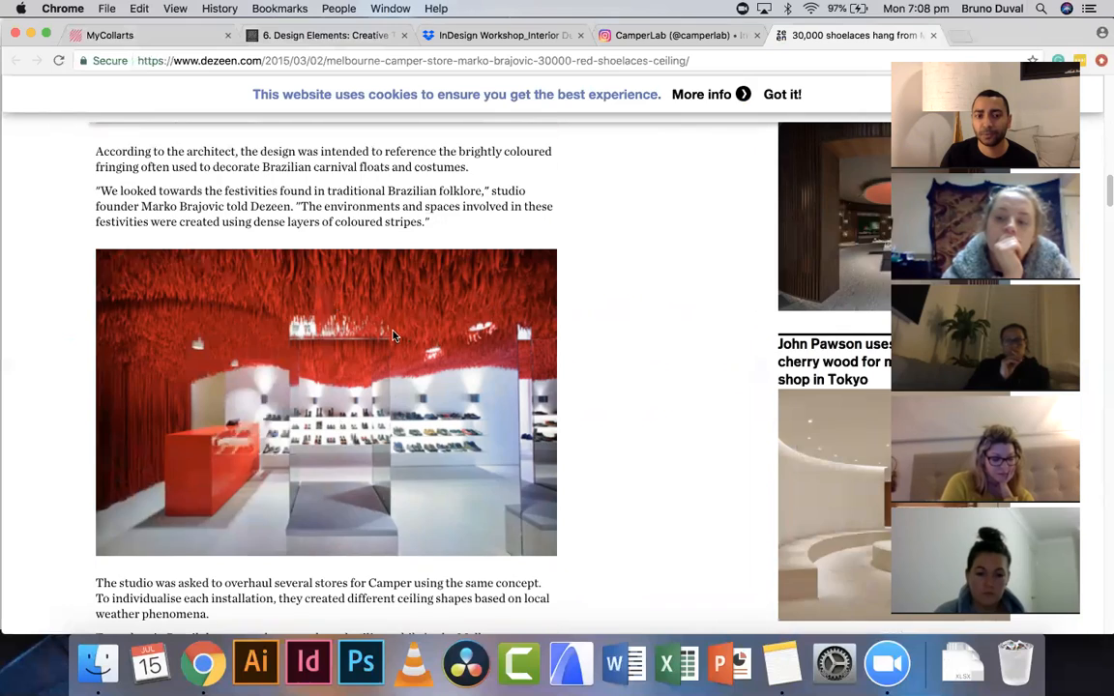
pyautogui.scroll(-5, 387, 329)
pyautogui.scroll(-3, 475, 348)
pyautogui.scroll(-15, 494, 356)
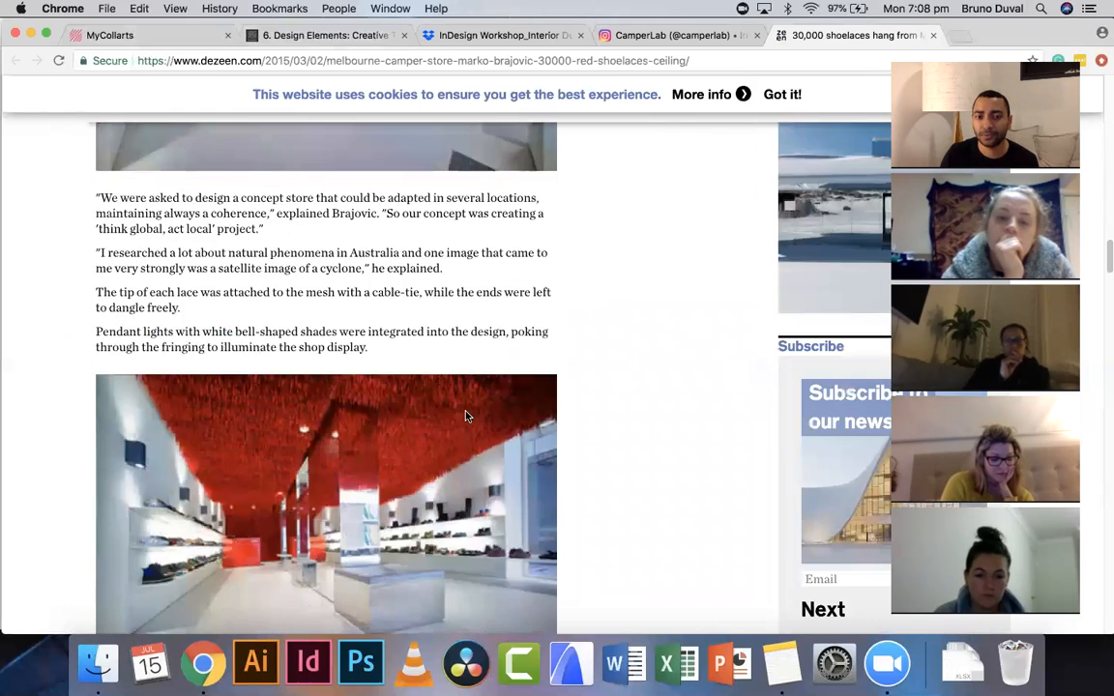
pyautogui.scroll(-3, 349, 339)
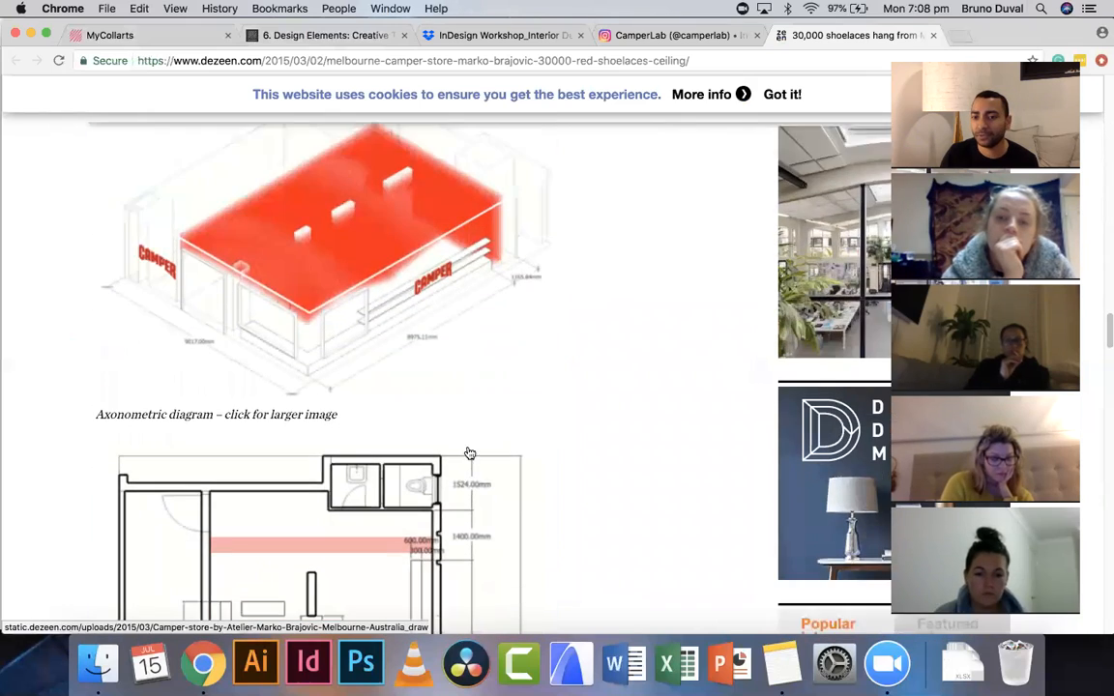
pyautogui.scroll(-15, 472, 490)
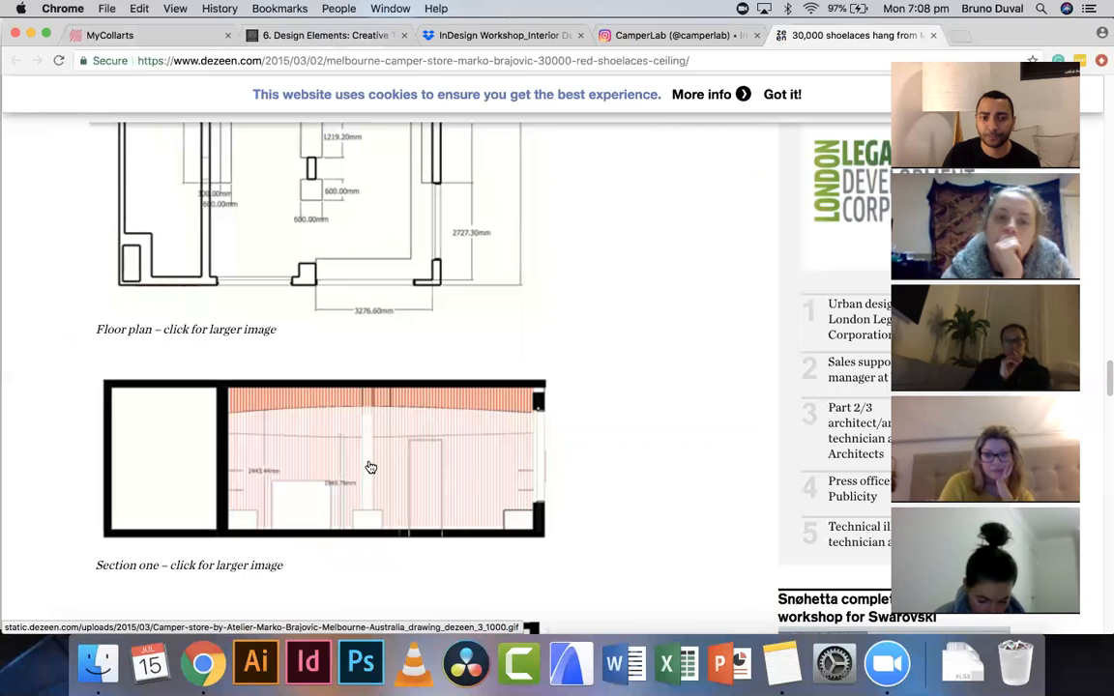
pyautogui.scroll(4, 367, 468)
pyautogui.scroll(10, 371, 468)
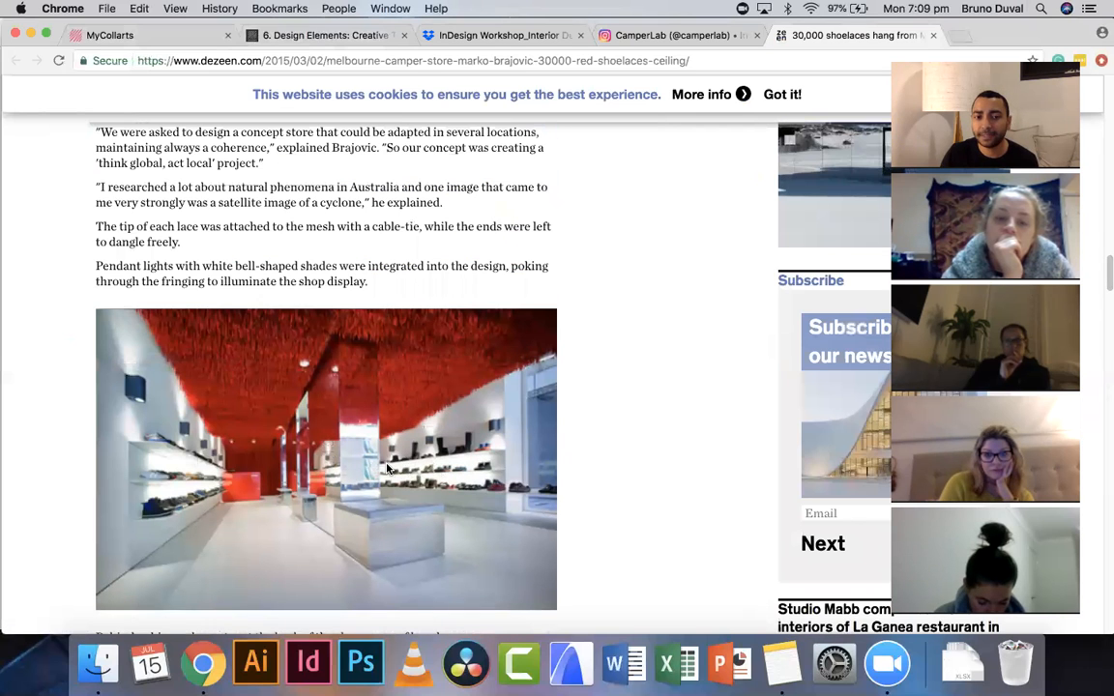
pyautogui.scroll(-1, 386, 469)
# - Save the red-ceiling shop interior photo into a new Desktop folder named InDesign Workshop
pyautogui.rightClick(463, 425)
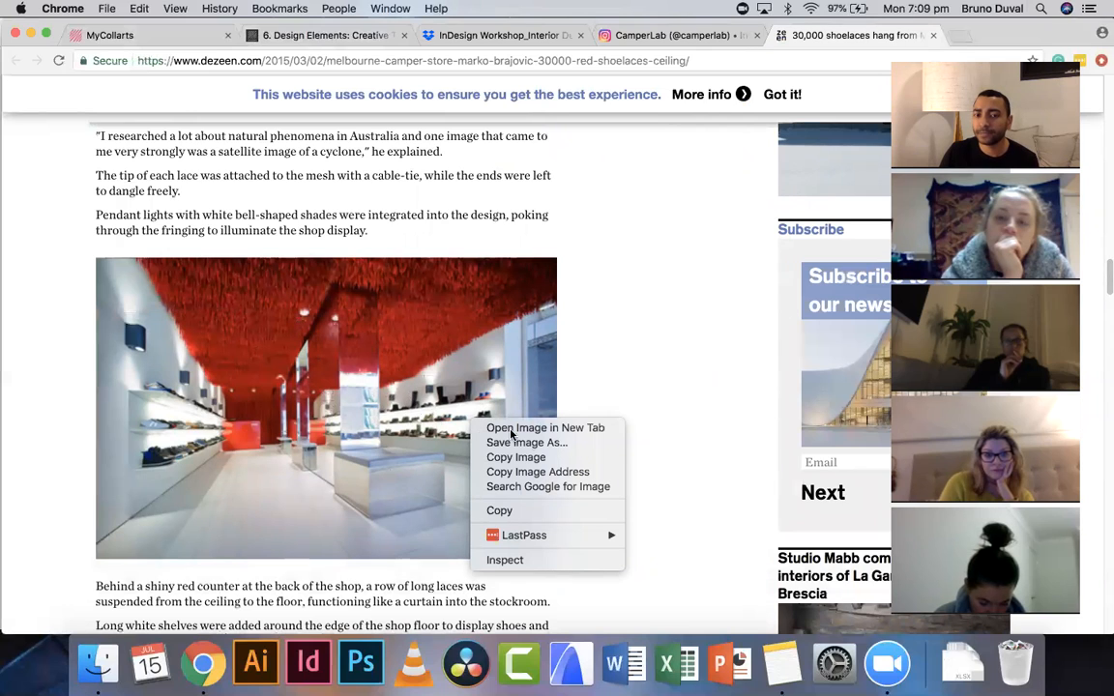
pyautogui.click(606, 445)
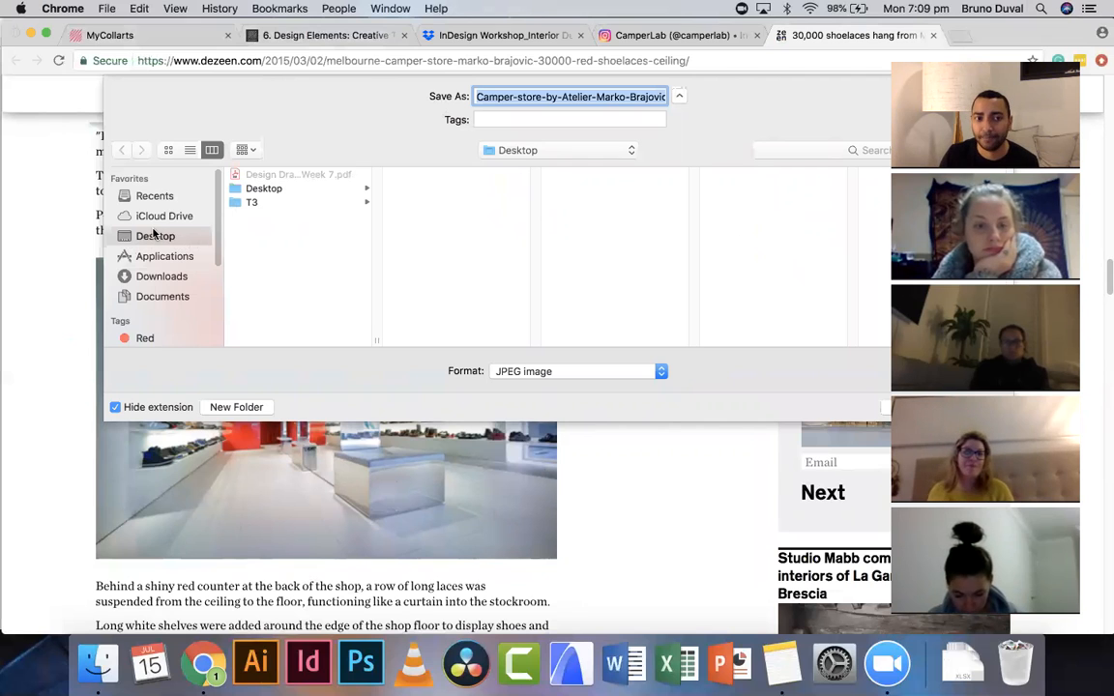
pyautogui.click(228, 407)
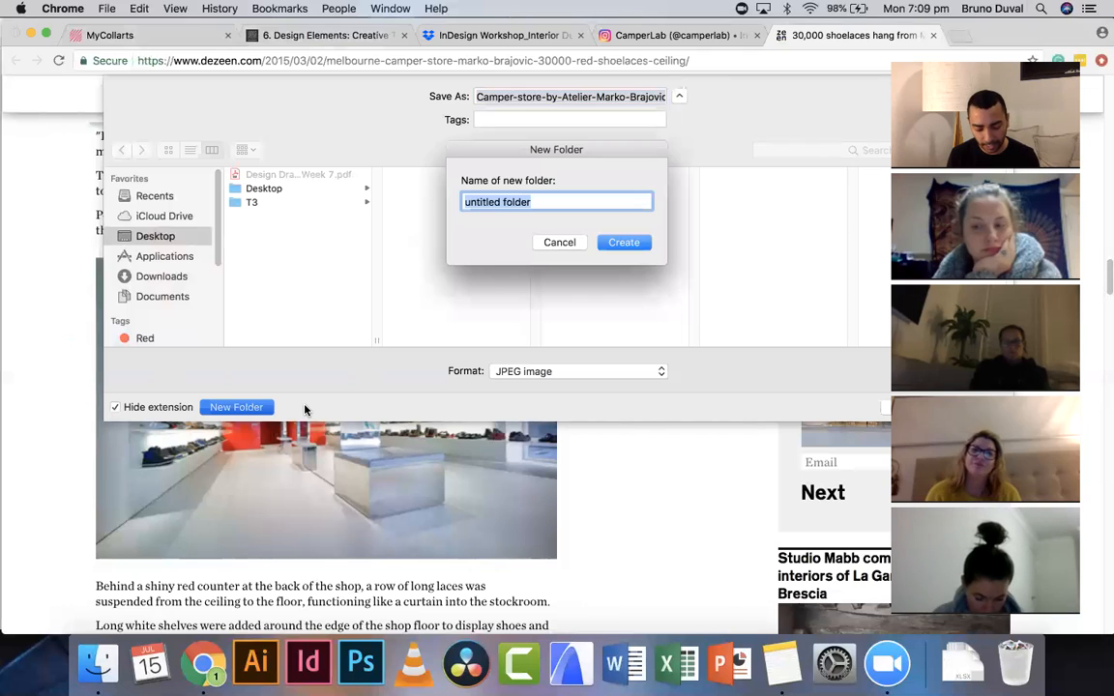
pyautogui.write('InD')
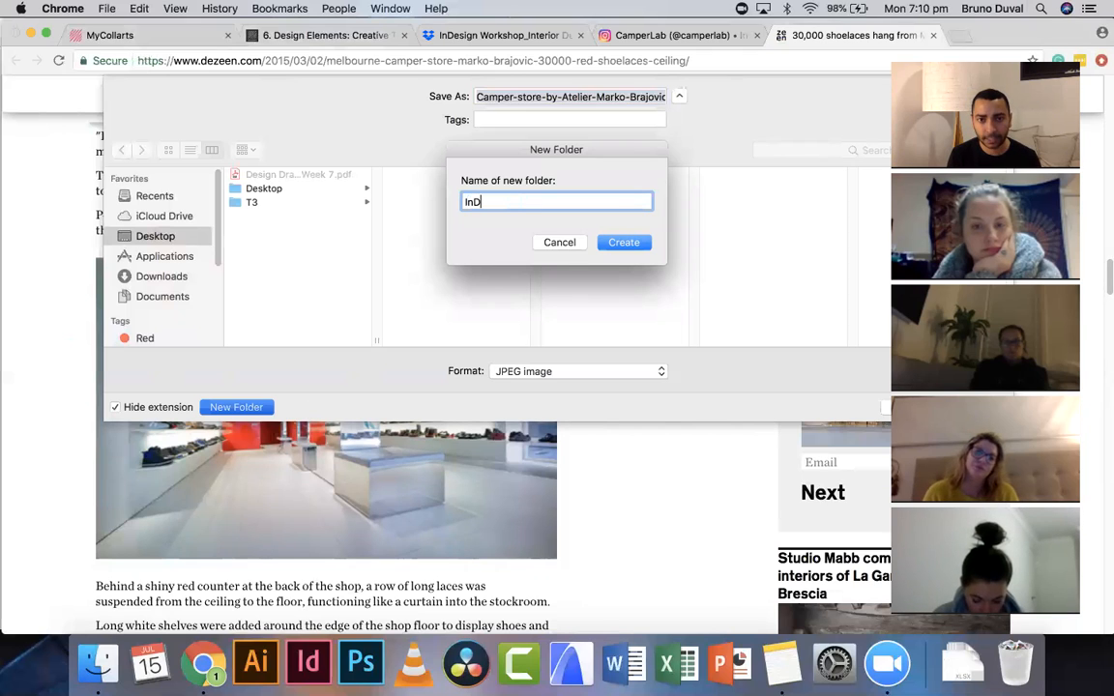
pyautogui.write('esign Workshop')
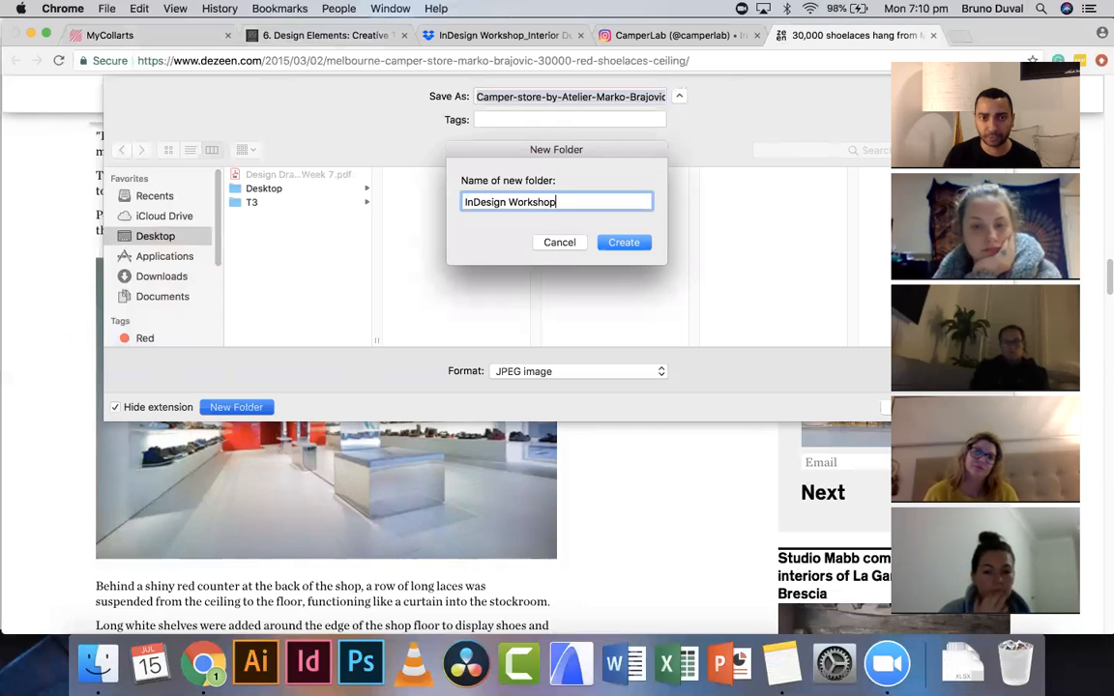
pyautogui.click(624, 242)
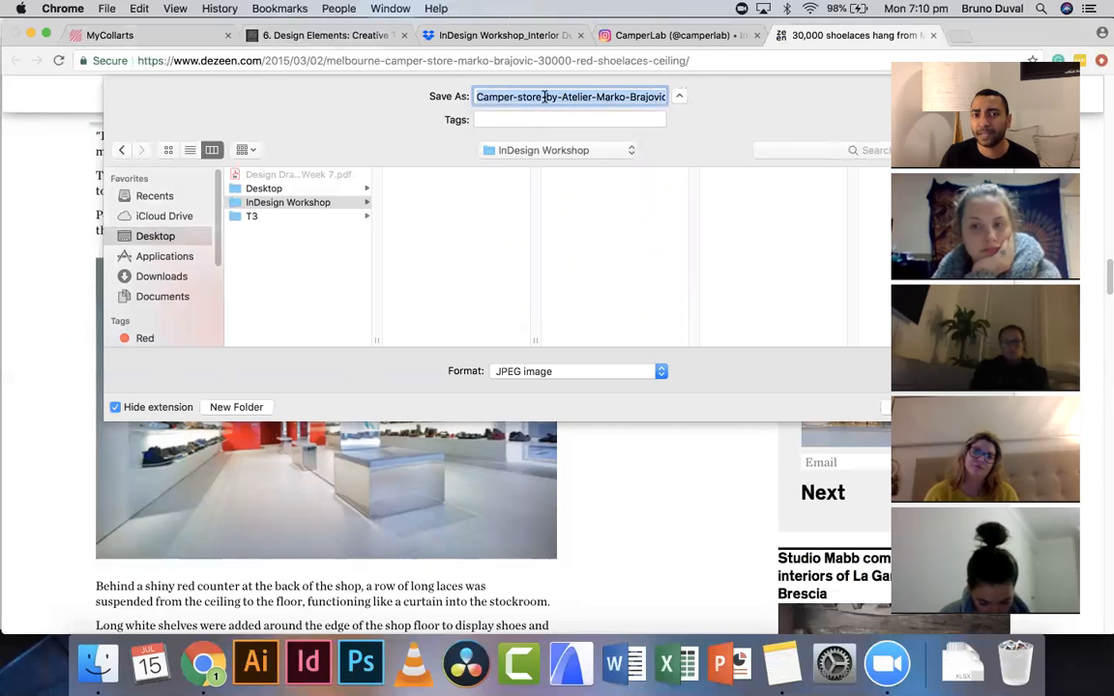
pyautogui.press('Return')
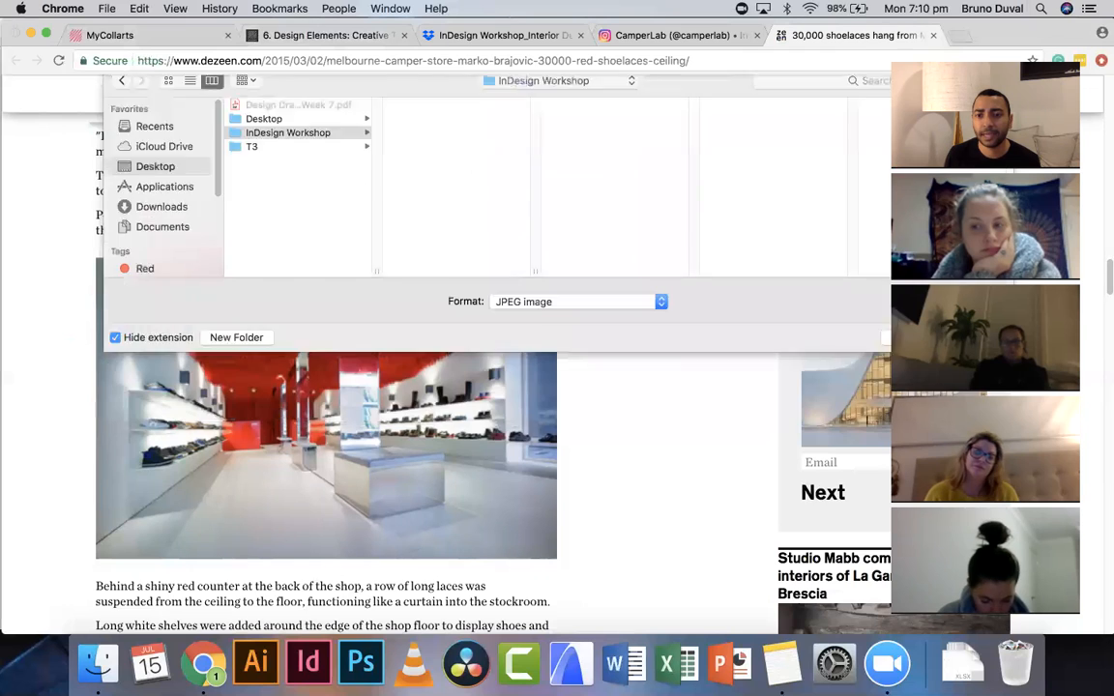
# - Save the axonometric diagram image into the InDesign Workshop folder
pyautogui.scroll(-5, 505, 300)
pyautogui.scroll(-6, 505, 287)
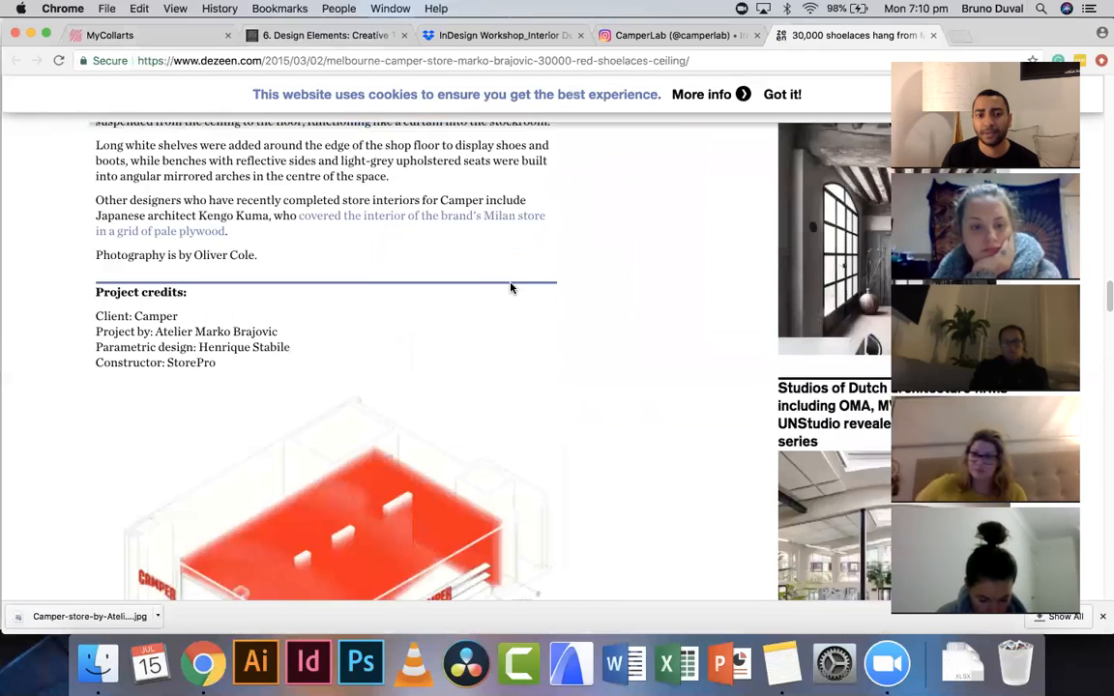
pyautogui.rightClick(454, 283)
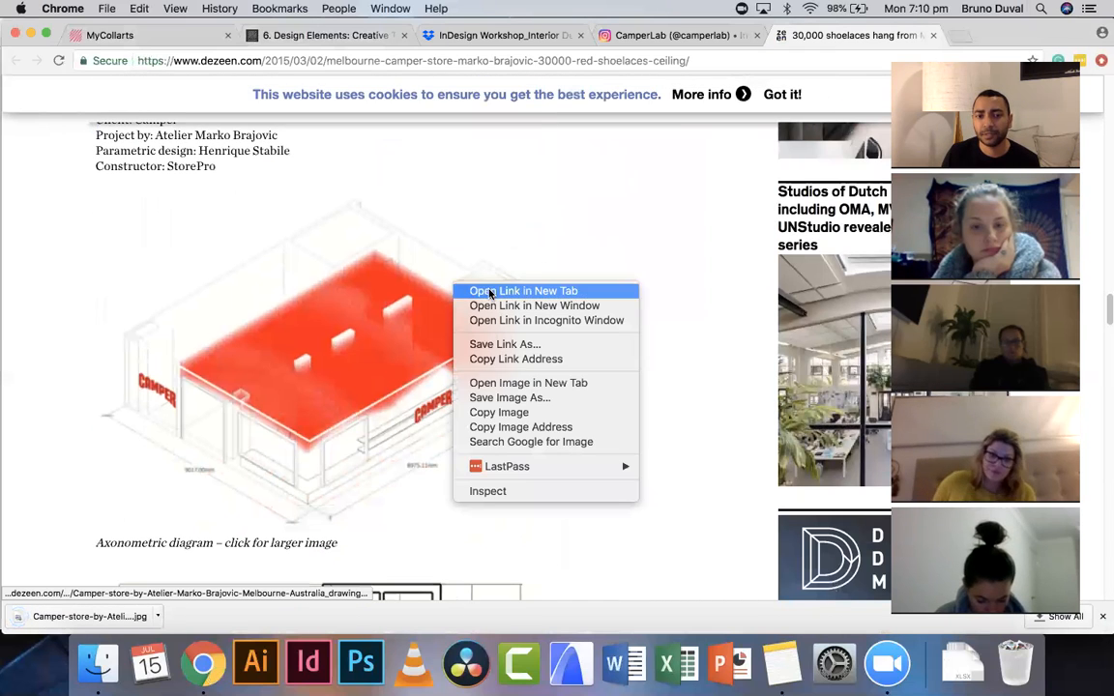
pyautogui.click(534, 397)
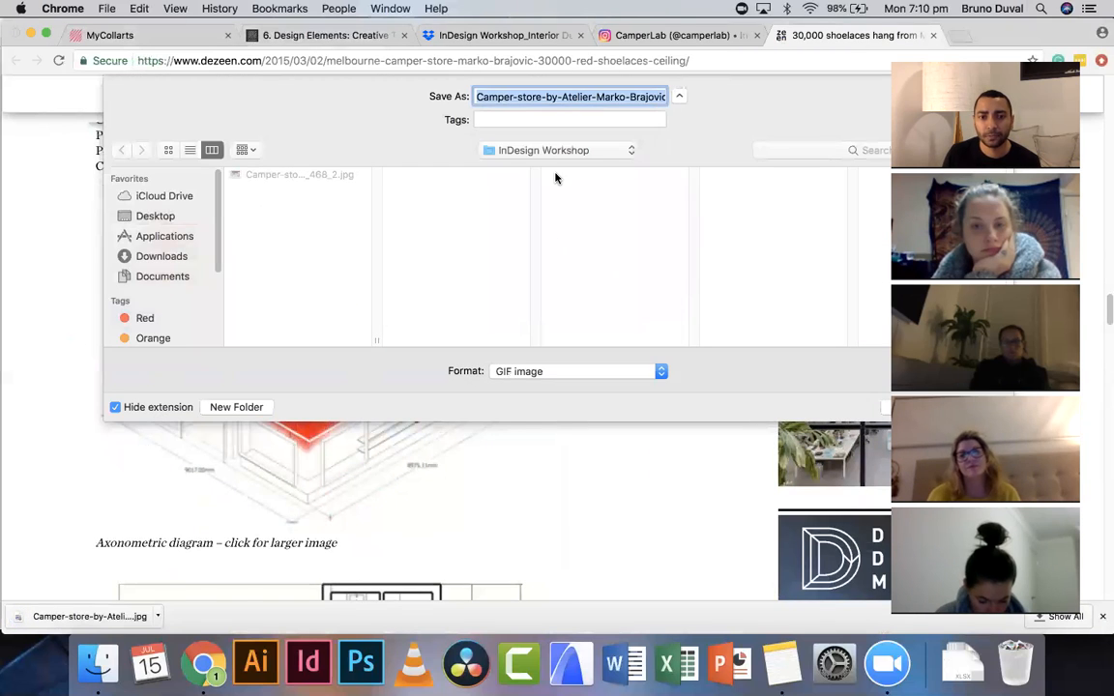
pyautogui.press('Return')
# - Save the floor plan image into the InDesign Workshop folder on the Desktop
pyautogui.scroll(-5, 502, 252)
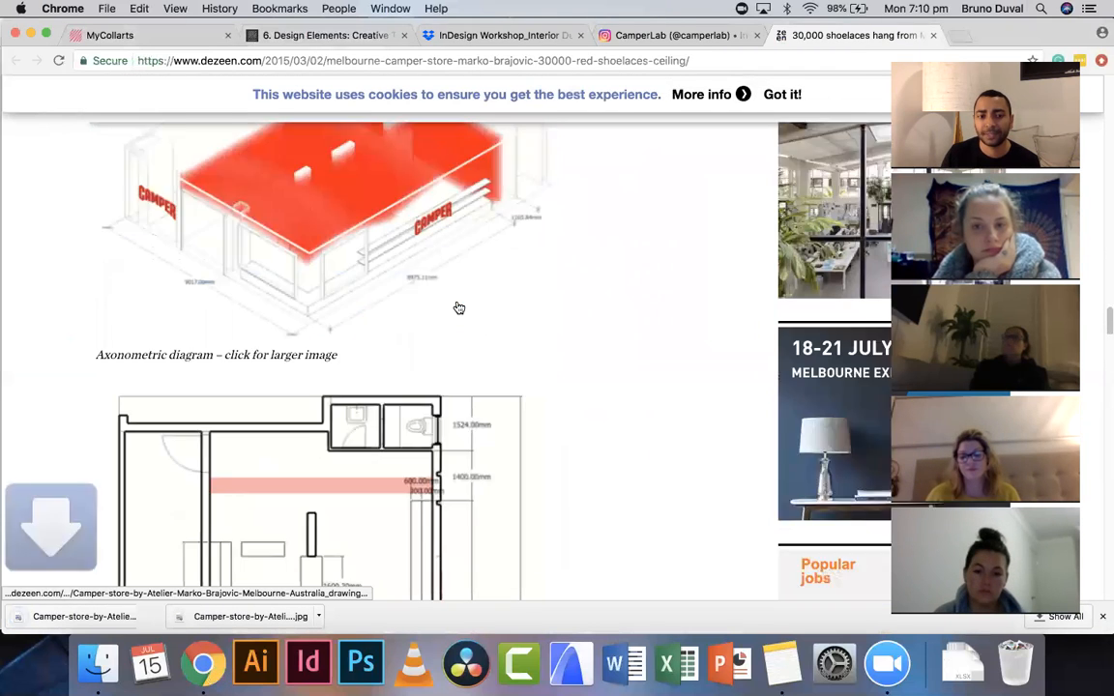
pyautogui.rightClick(437, 355)
pyautogui.click(492, 468)
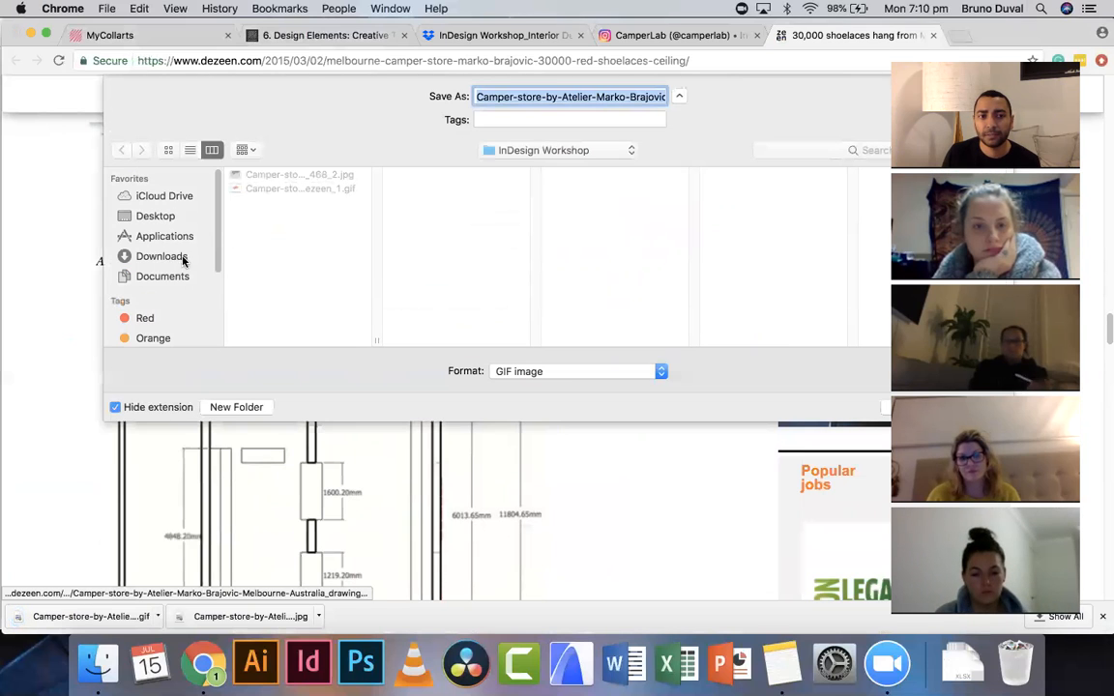
pyautogui.click(155, 217)
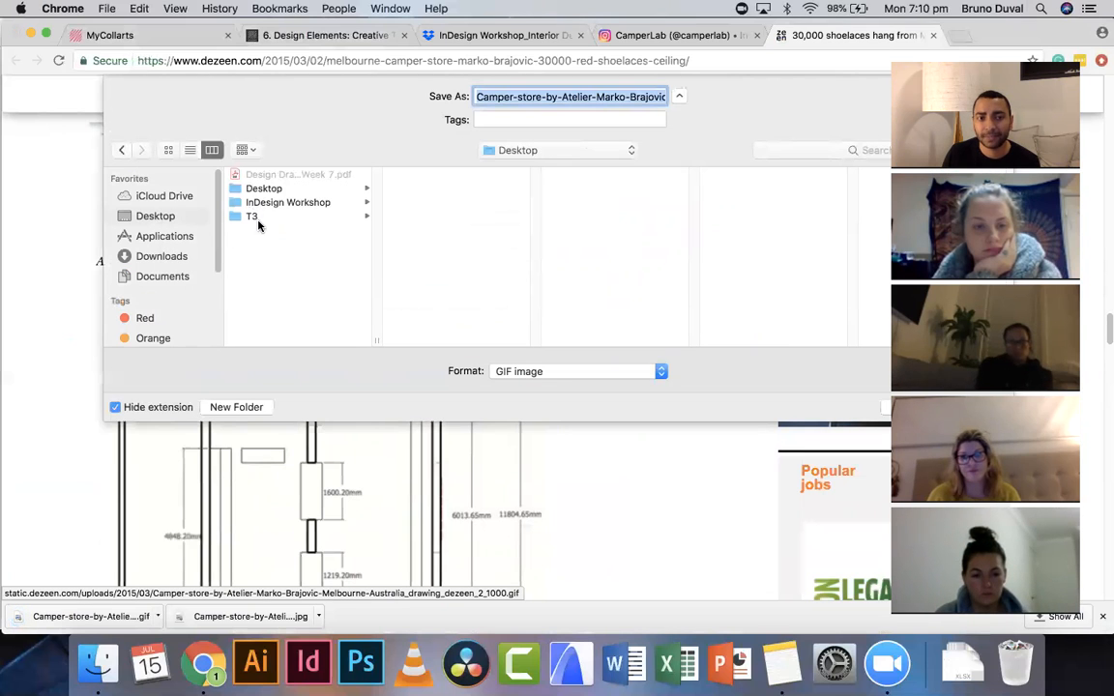
pyautogui.click(241, 202)
pyautogui.press('Return')
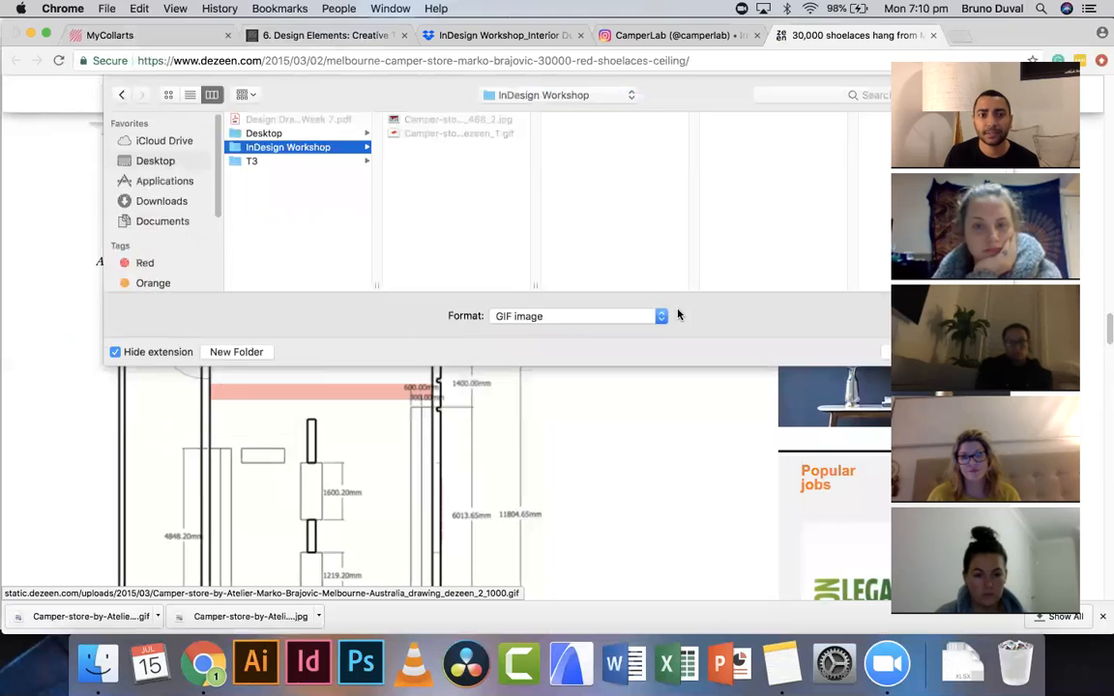
# - Save the Section one drawing image into the InDesign Workshop folder
pyautogui.scroll(-3, 541, 359)
pyautogui.scroll(-5, 541, 360)
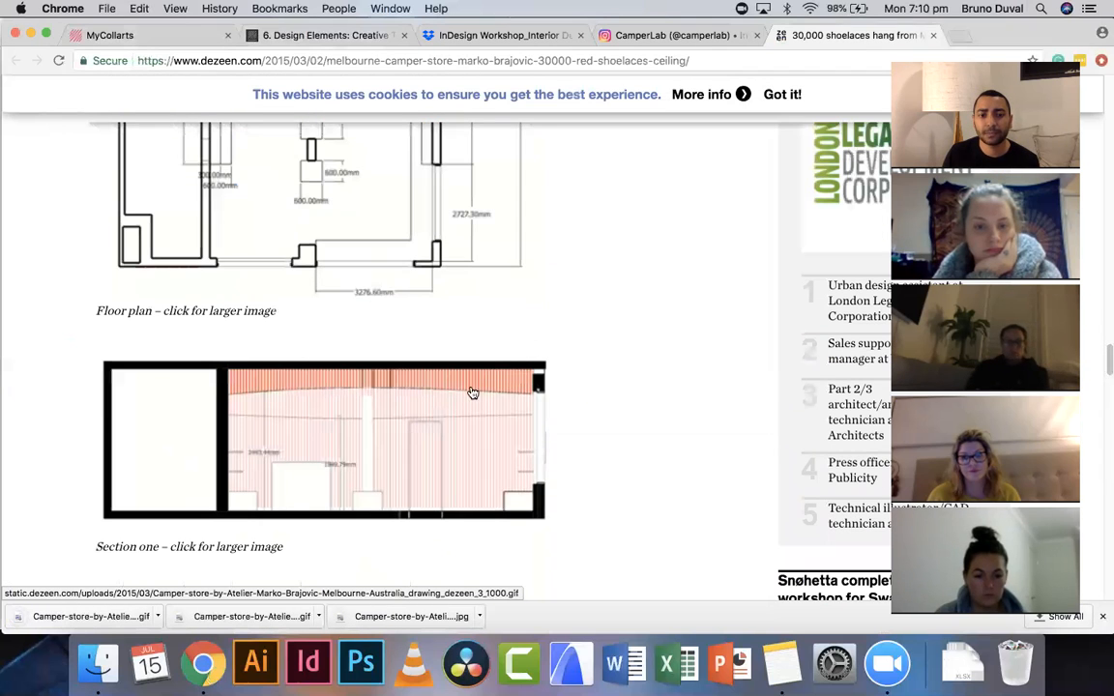
pyautogui.rightClick(459, 401)
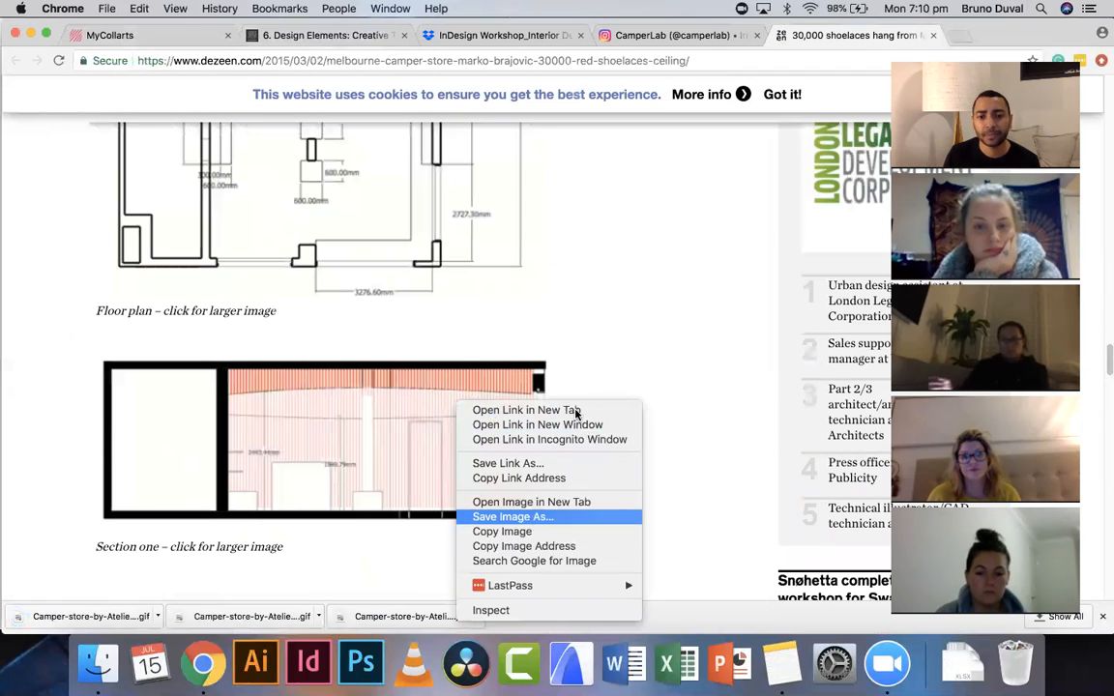
pyautogui.click(542, 517)
pyautogui.press('Return')
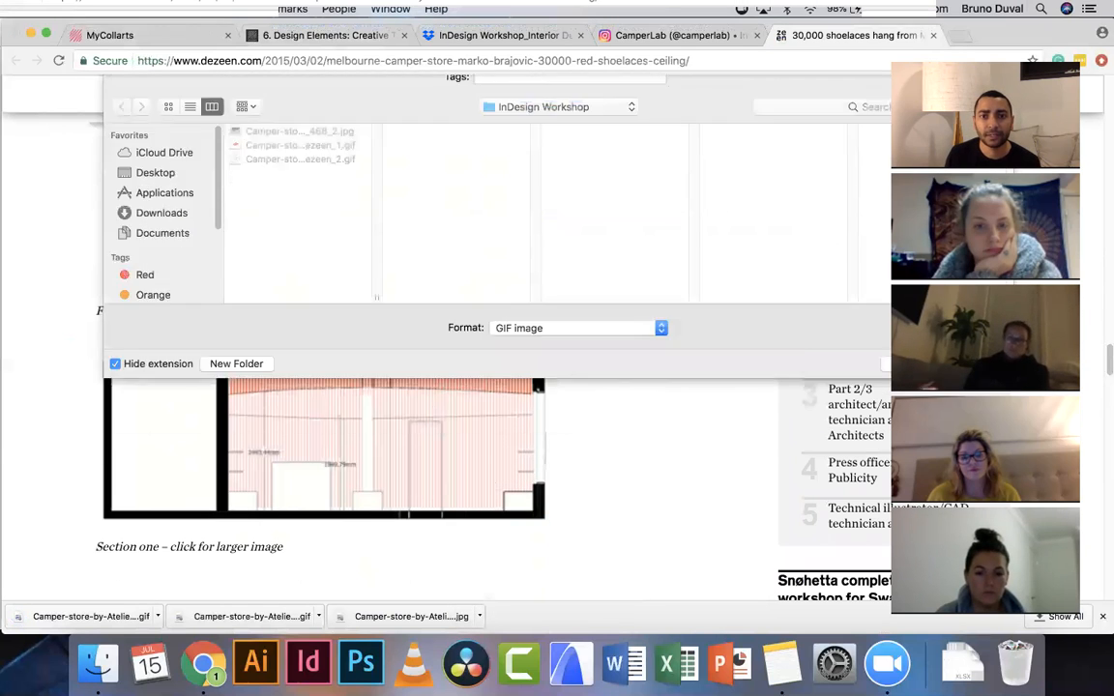
# - Save the Section two drawing image into the InDesign Workshop folder
pyautogui.scroll(-4, 460, 382)
pyautogui.scroll(-4, 460, 377)
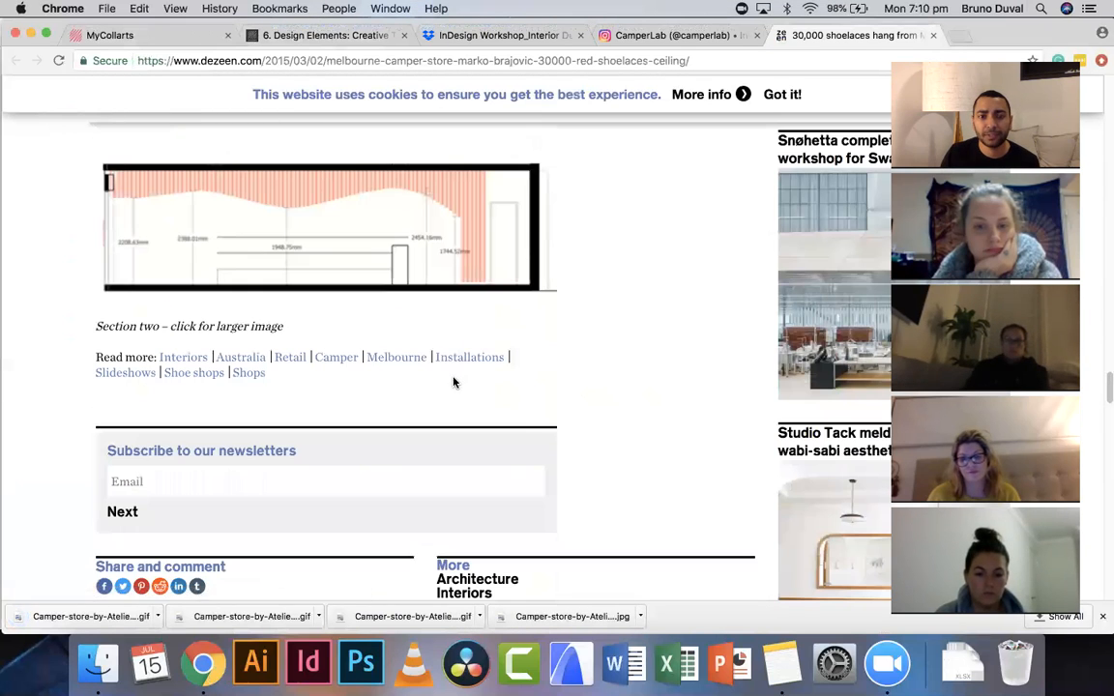
pyautogui.rightClick(338, 219)
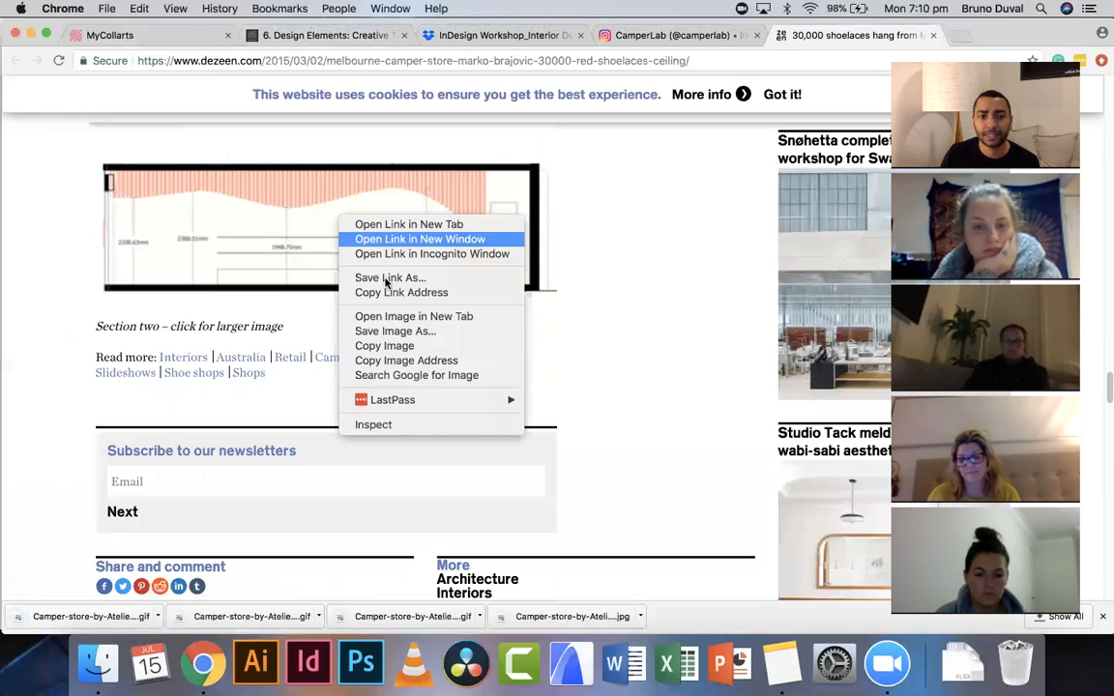
pyautogui.click(392, 331)
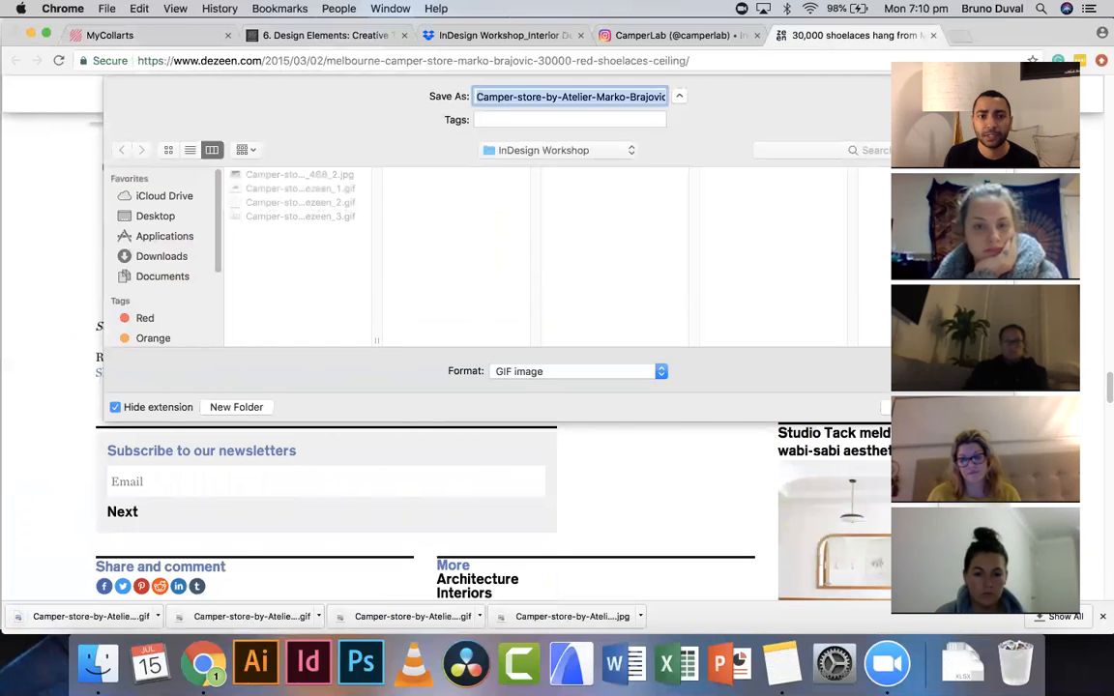
pyautogui.press('Return')
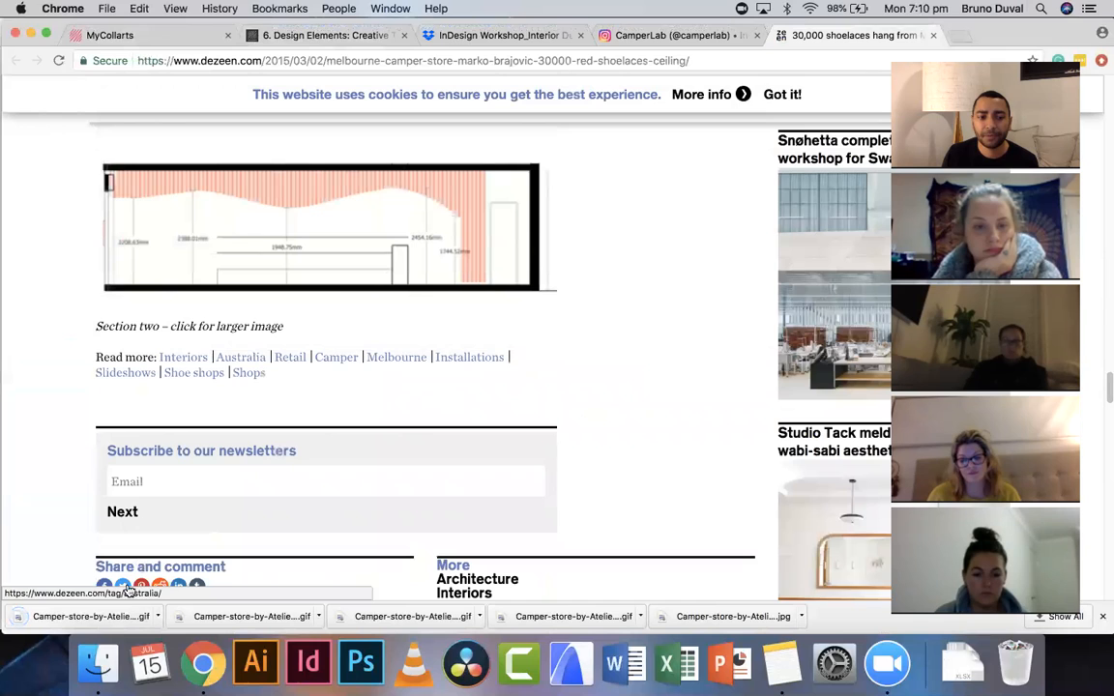
# - Open the InDesign Workshop folder on the Desktop in Finder and widen its window to show full file names
pyautogui.click(97, 663)
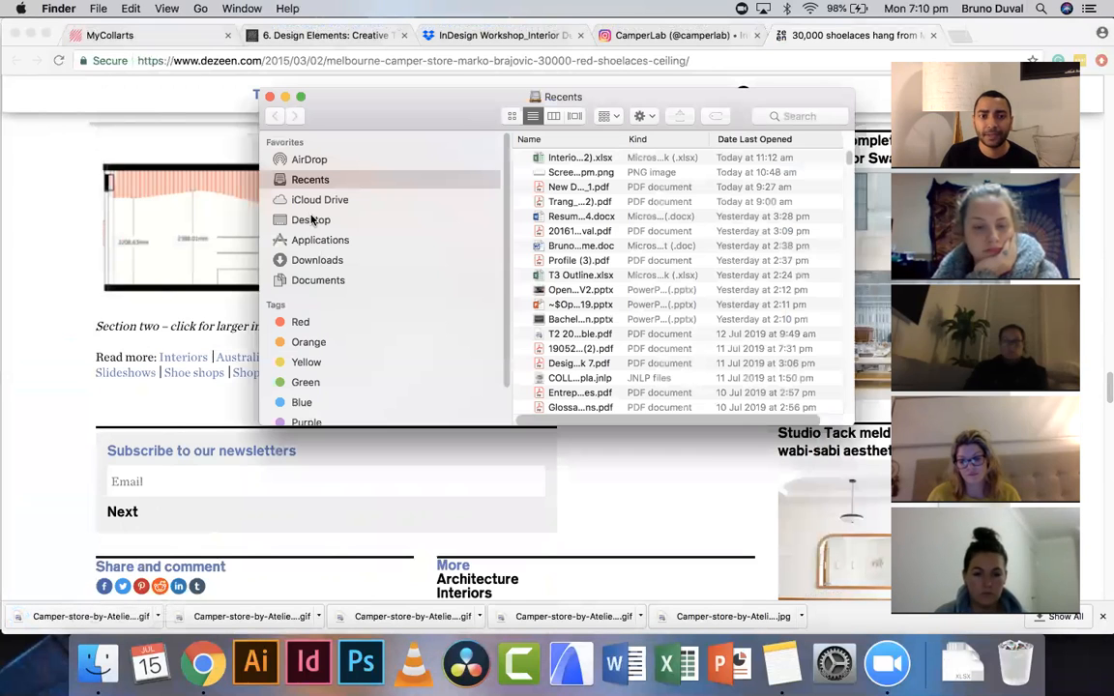
pyautogui.click(315, 221)
pyautogui.click(596, 159)
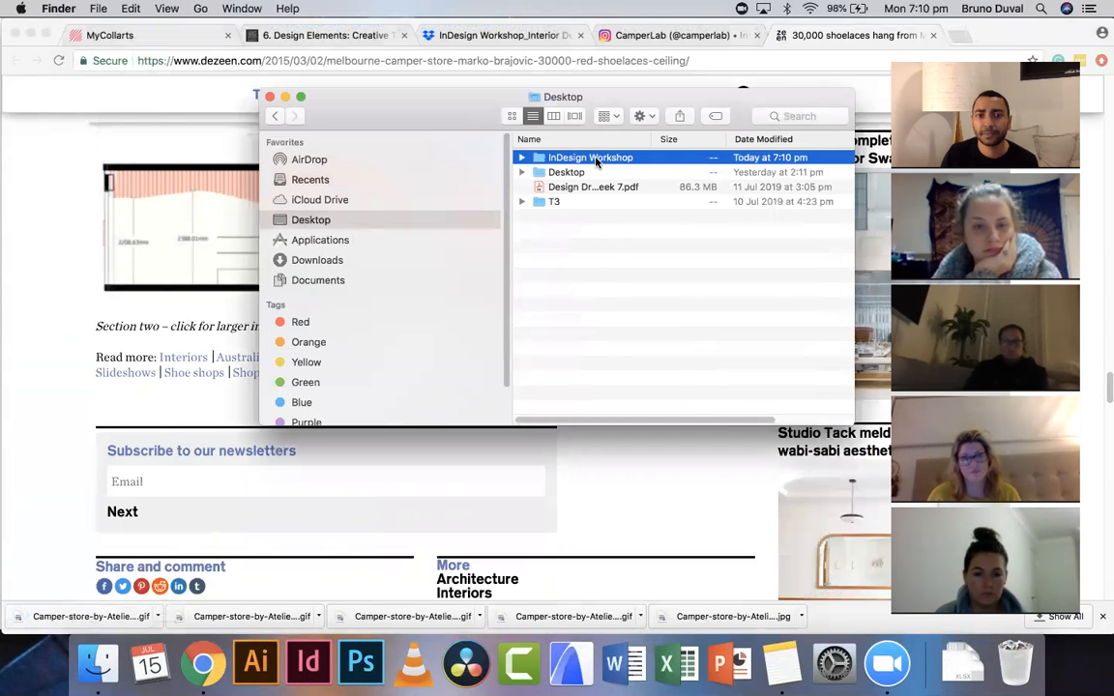
pyautogui.doubleClick(596, 159)
pyautogui.moveTo(629, 97); pyautogui.dragTo(442, 120)
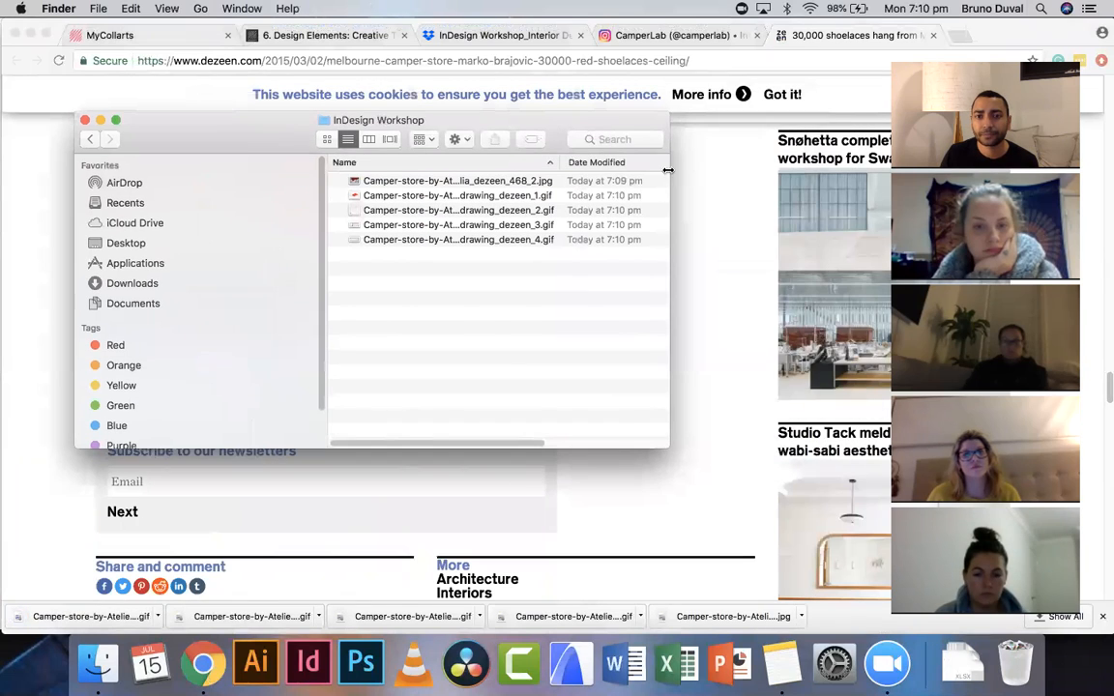
pyautogui.moveTo(668, 170); pyautogui.dragTo(848, 170)
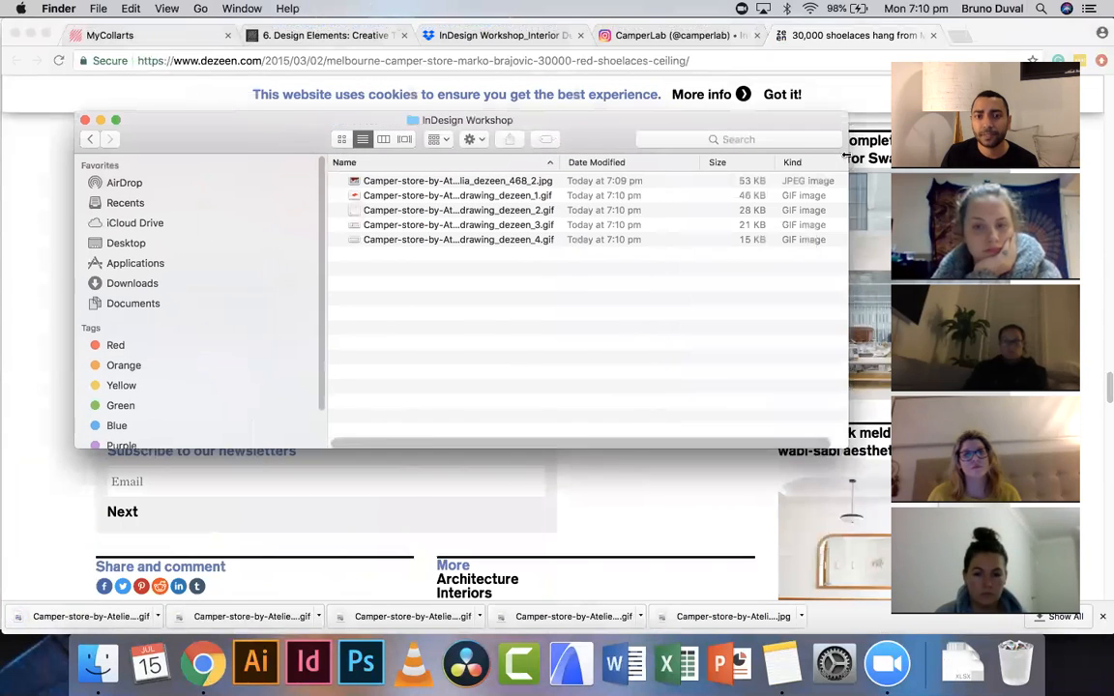
# - Select all five saved images and page through them in Quick Look
pyautogui.click(560, 180)
pyautogui.keyDown('shift'); pyautogui.click(542, 241); pyautogui.keyUp('shift')
pyautogui.press('space')
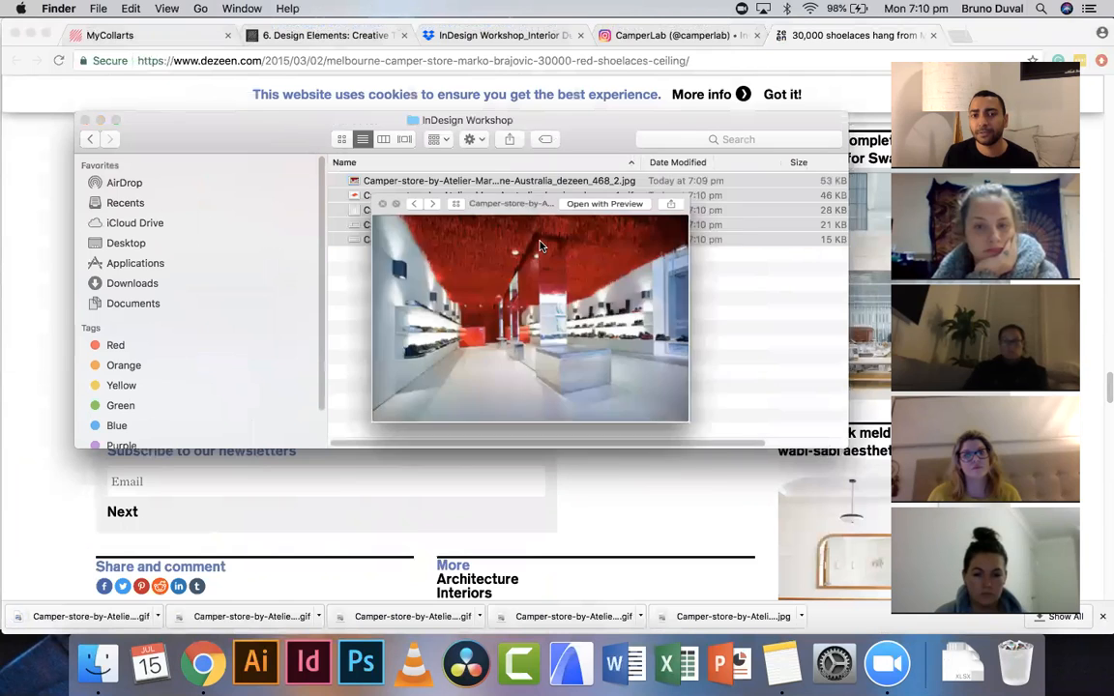
pyautogui.press('Right')
pyautogui.press('Right')
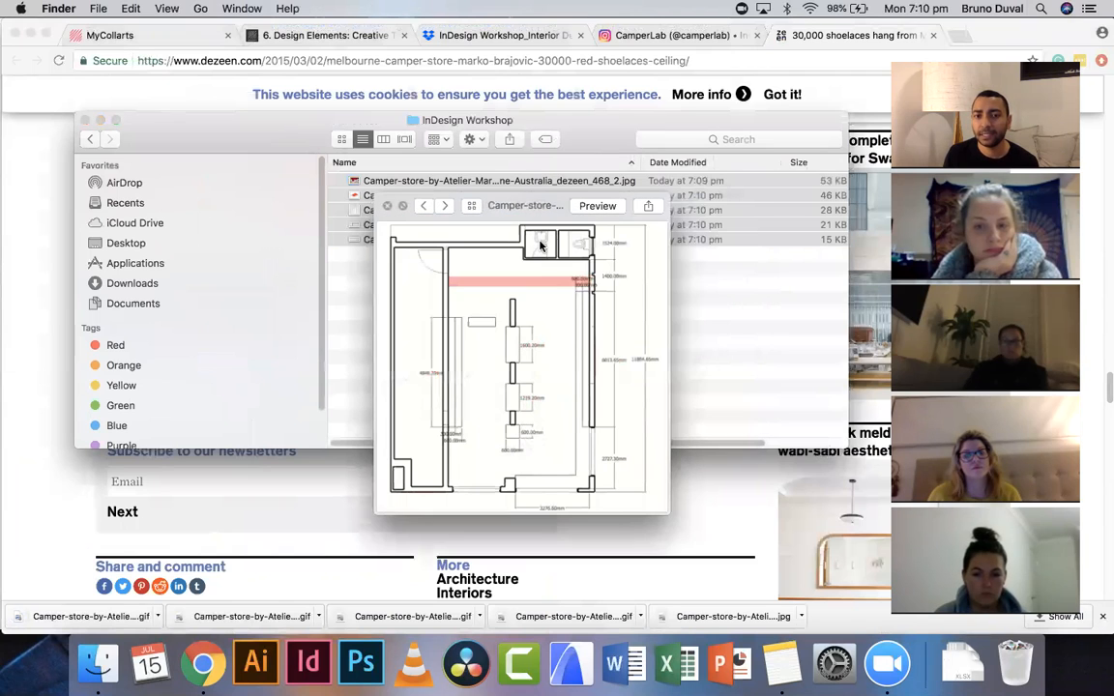
pyautogui.press('Right')
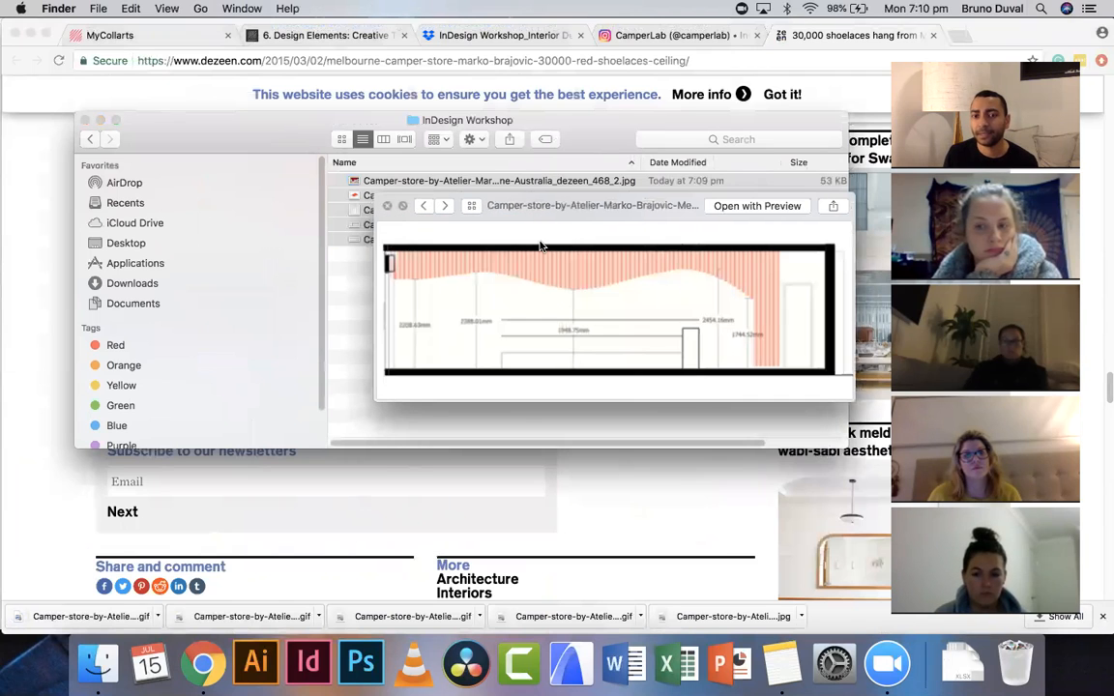
pyautogui.press('Right')
pyautogui.press('Right')
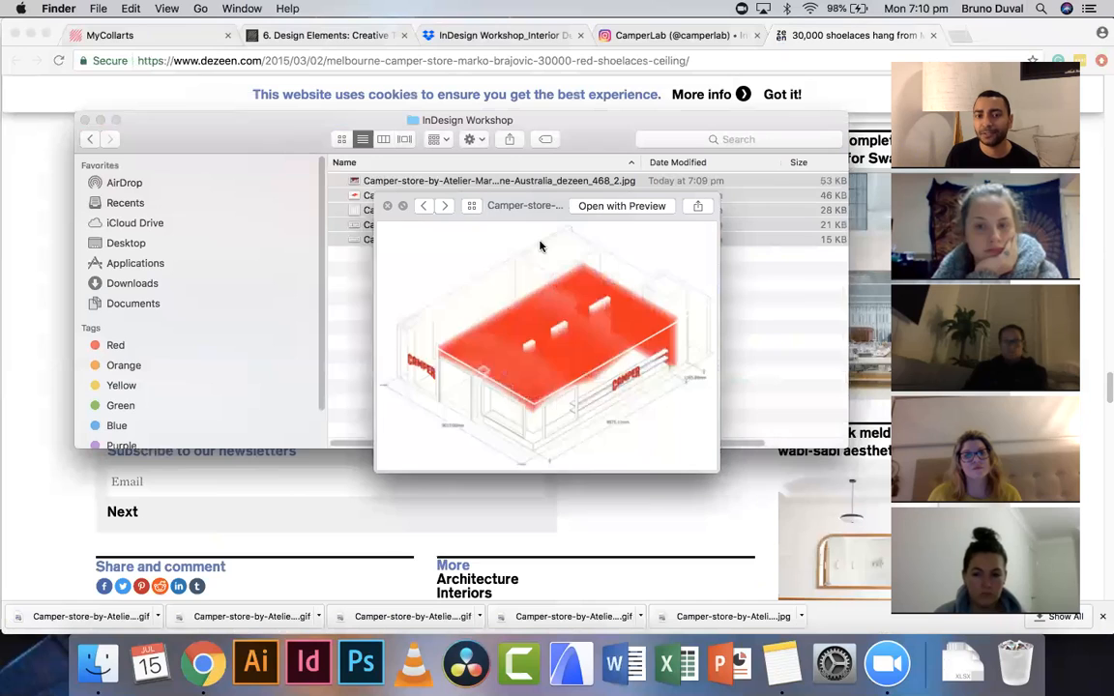
pyautogui.press('Right')
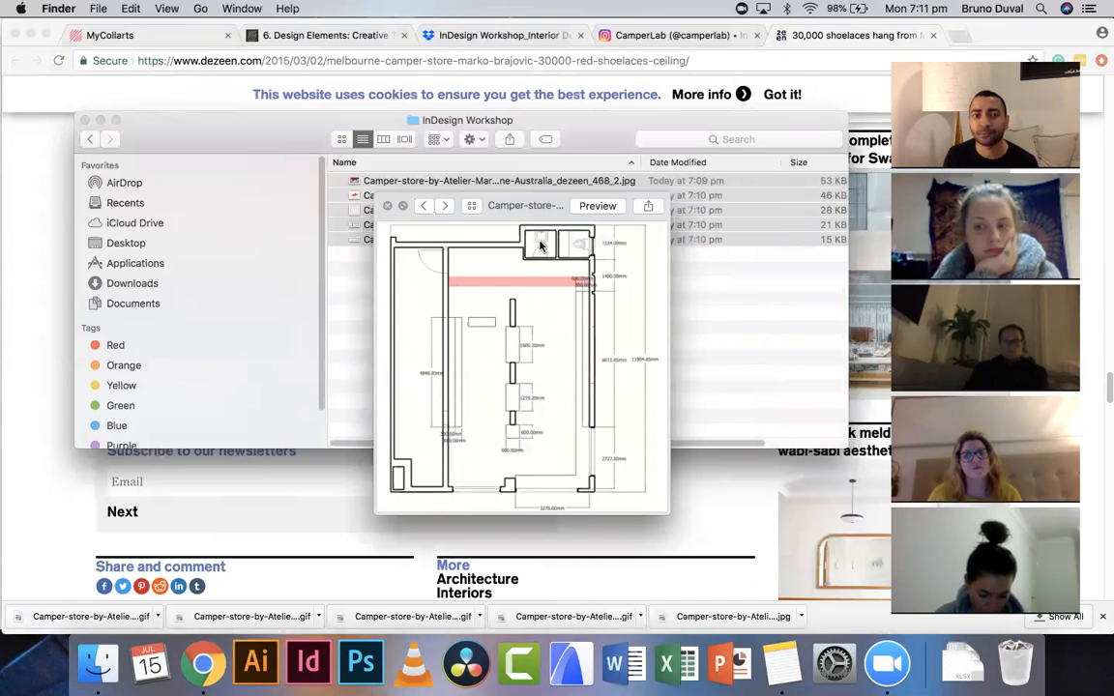
pyautogui.click(389, 209)
pyautogui.click(511, 299)
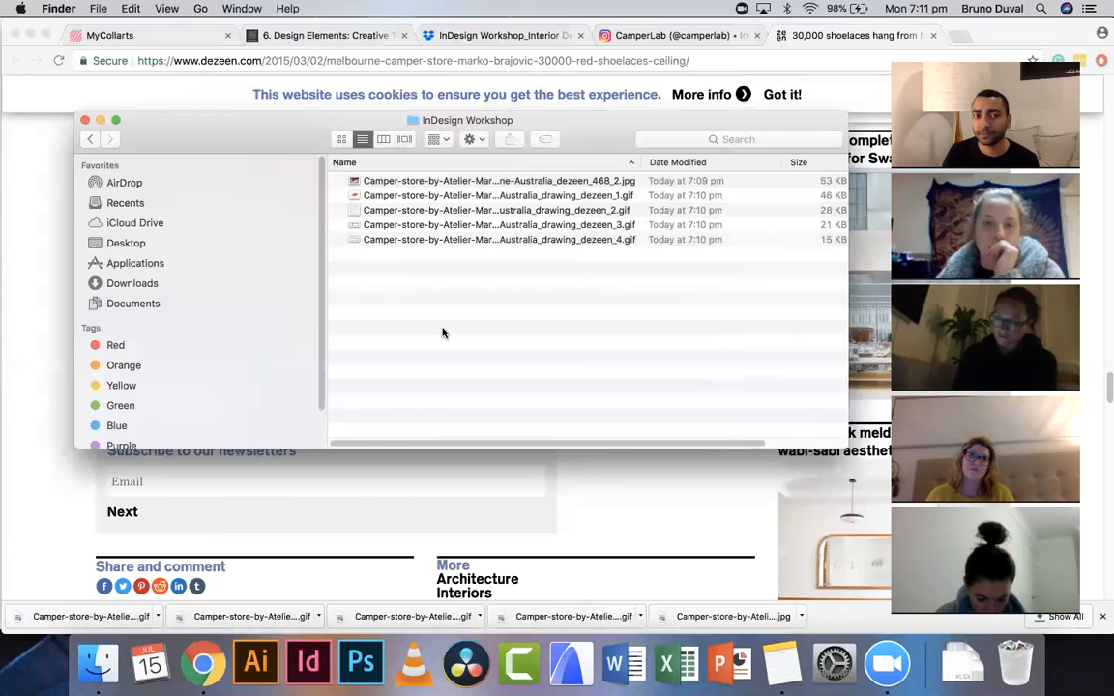
# - Create a new folder inside InDesign Workshop named 20190715 Camper Store Melbourne Central
pyautogui.rightClick(473, 309)
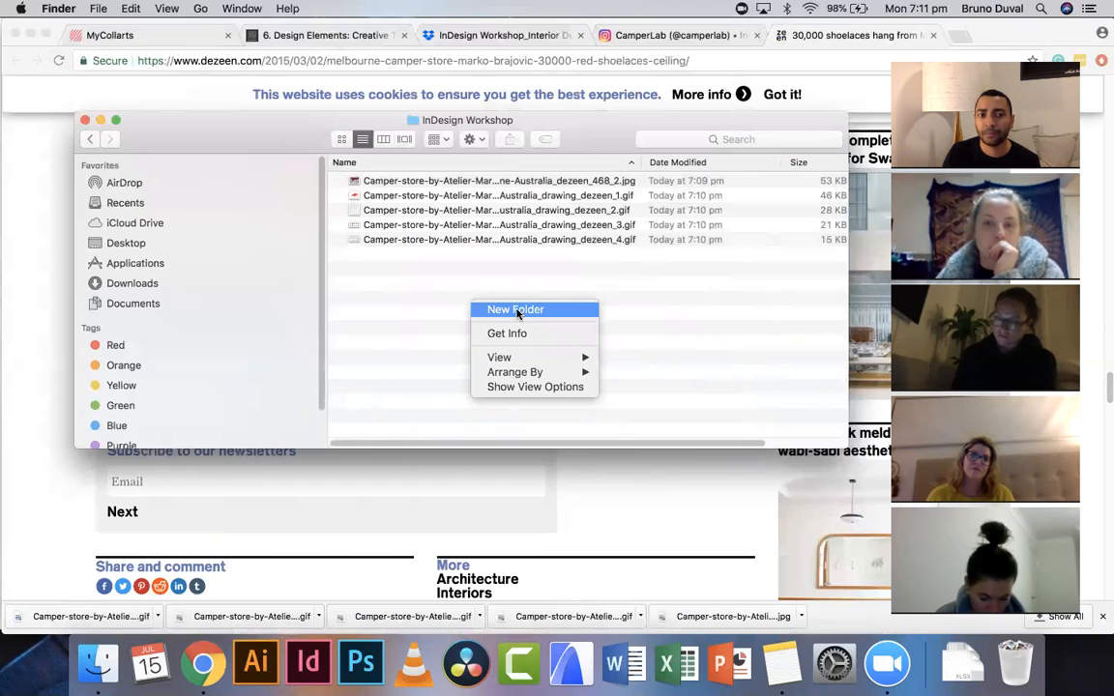
pyautogui.click(517, 309)
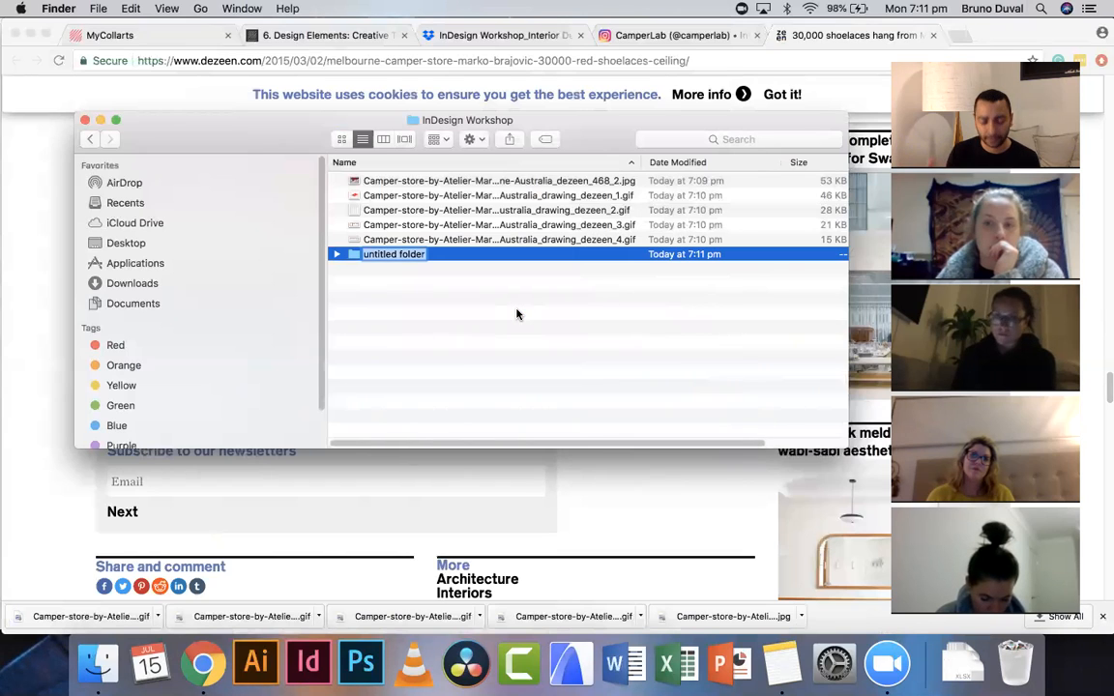
pyautogui.write('Melbourne Cen')
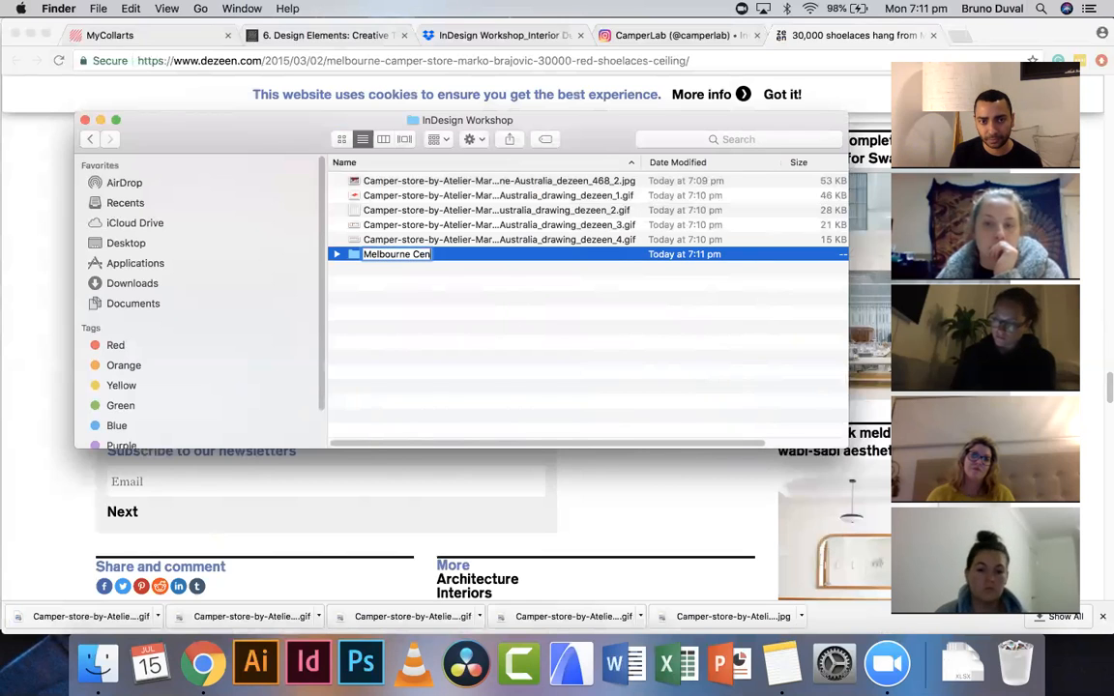
pyautogui.write('rral')
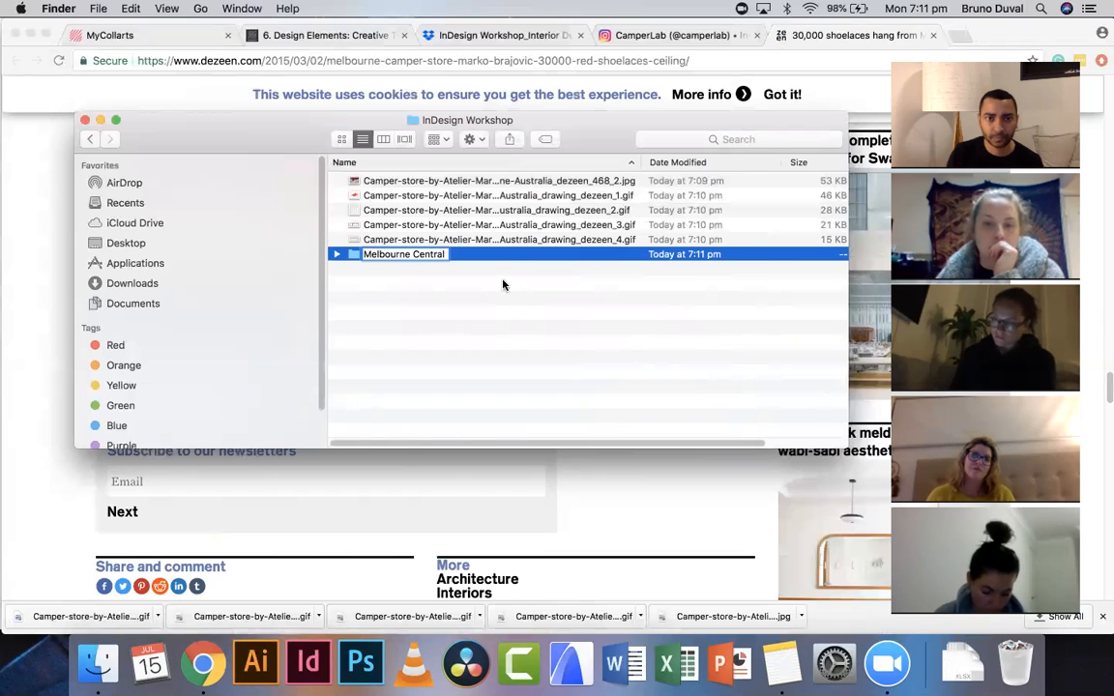
pyautogui.click(365, 253)
pyautogui.write('Campers')
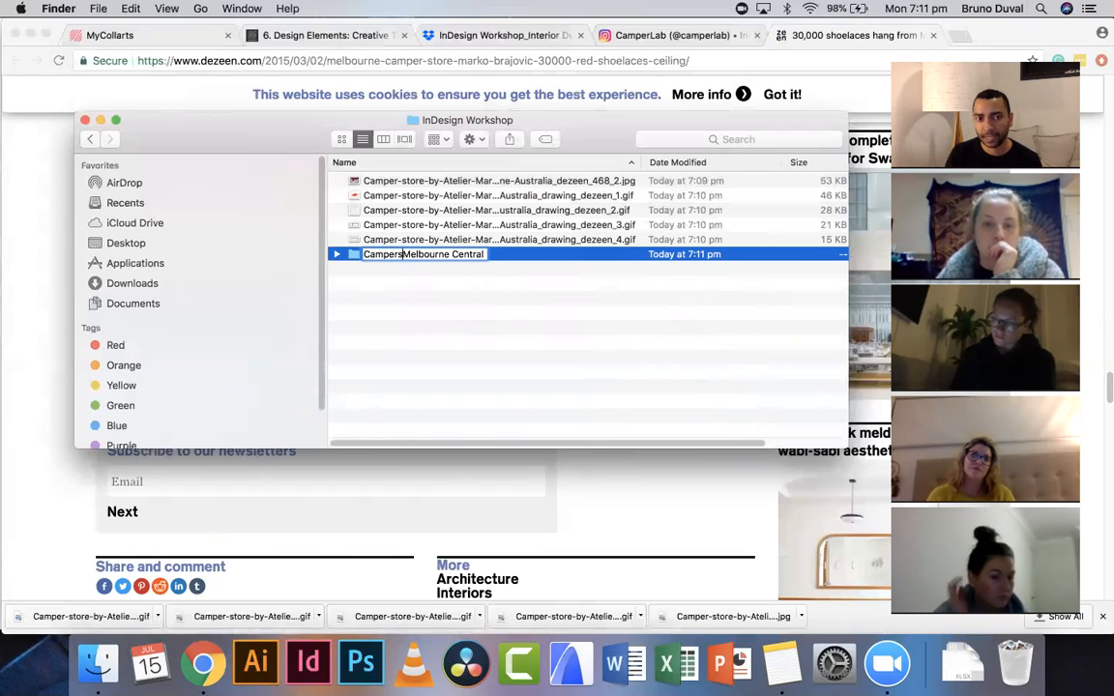
pyautogui.press('BackSpace')
pyautogui.write('Store ')
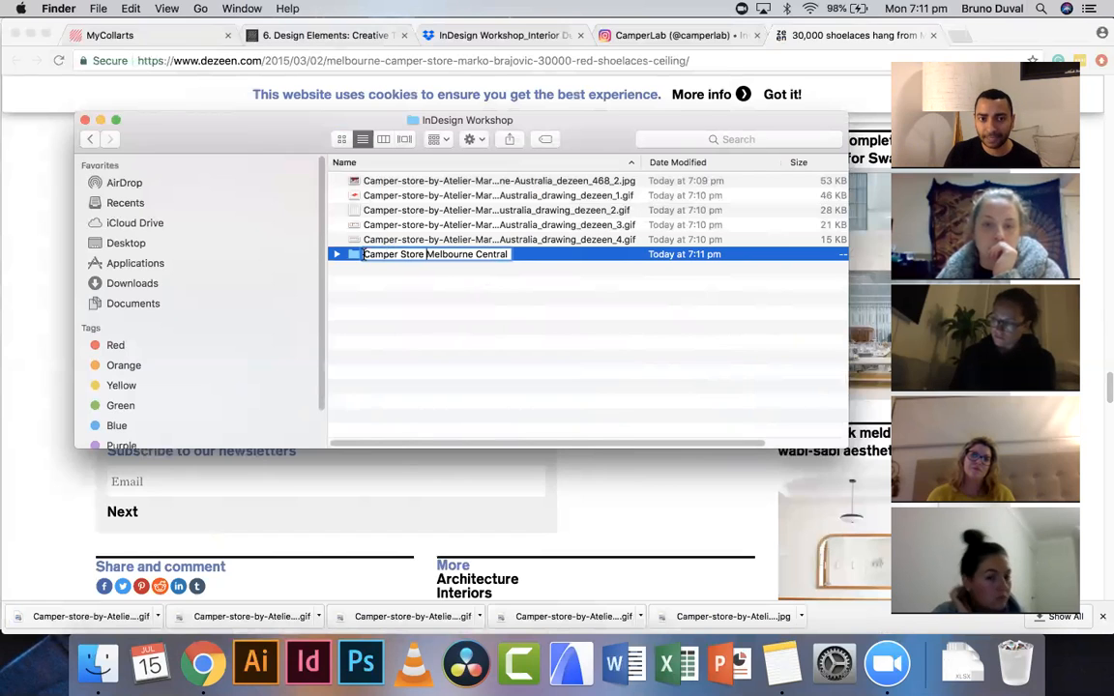
pyautogui.write('2019')
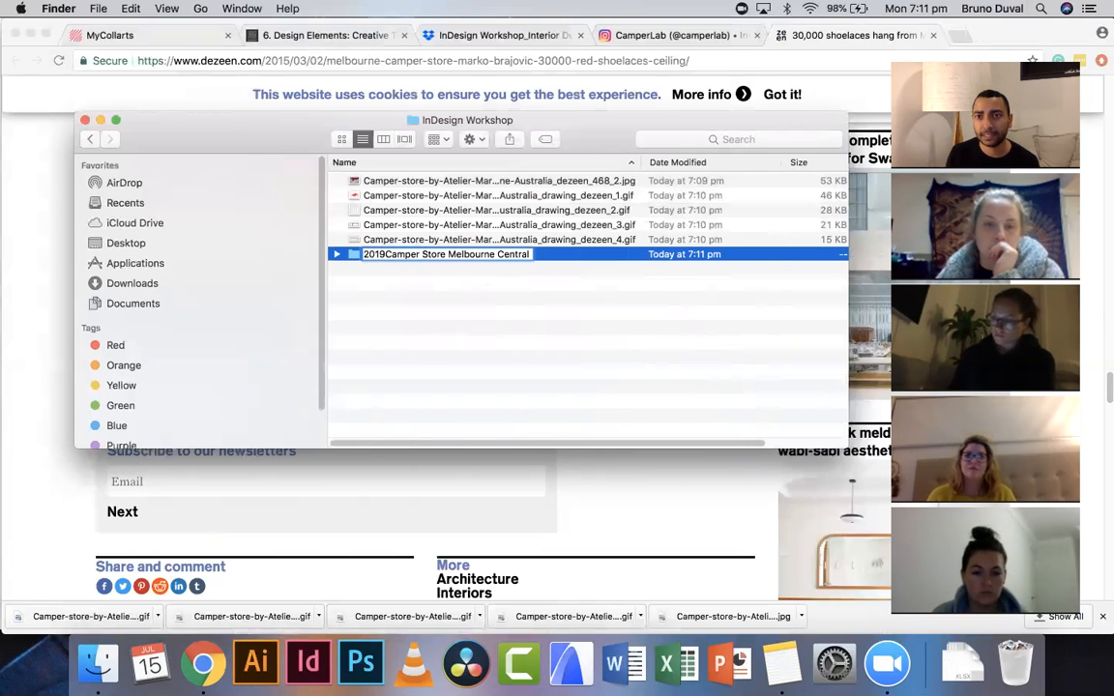
pyautogui.write('07')
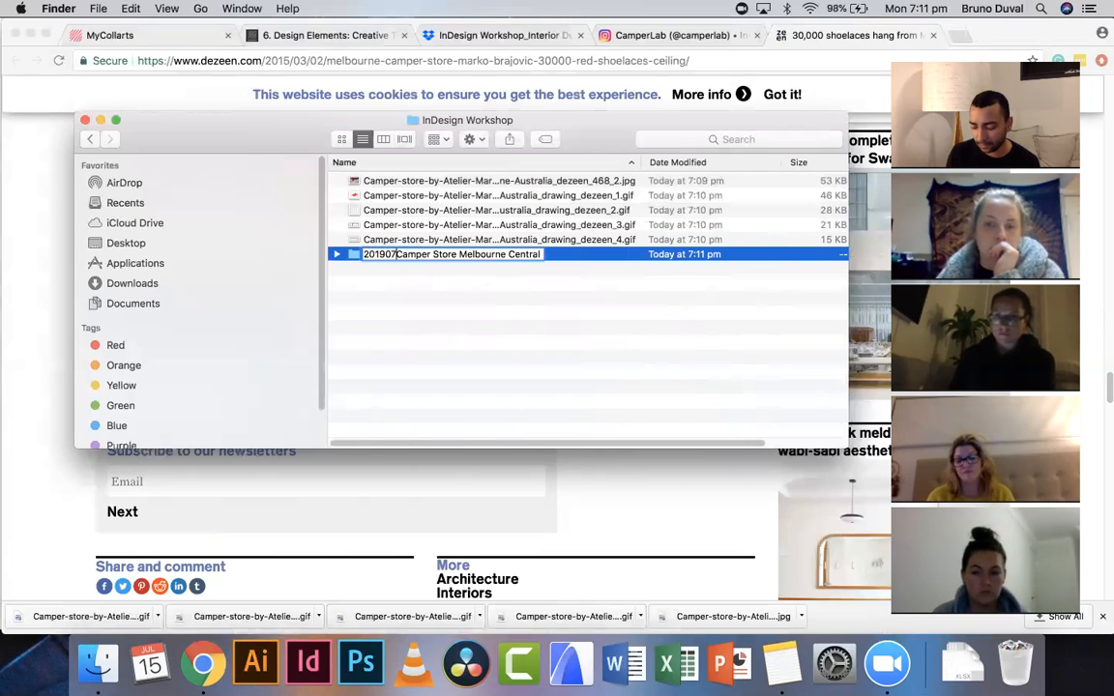
pyautogui.write('15')
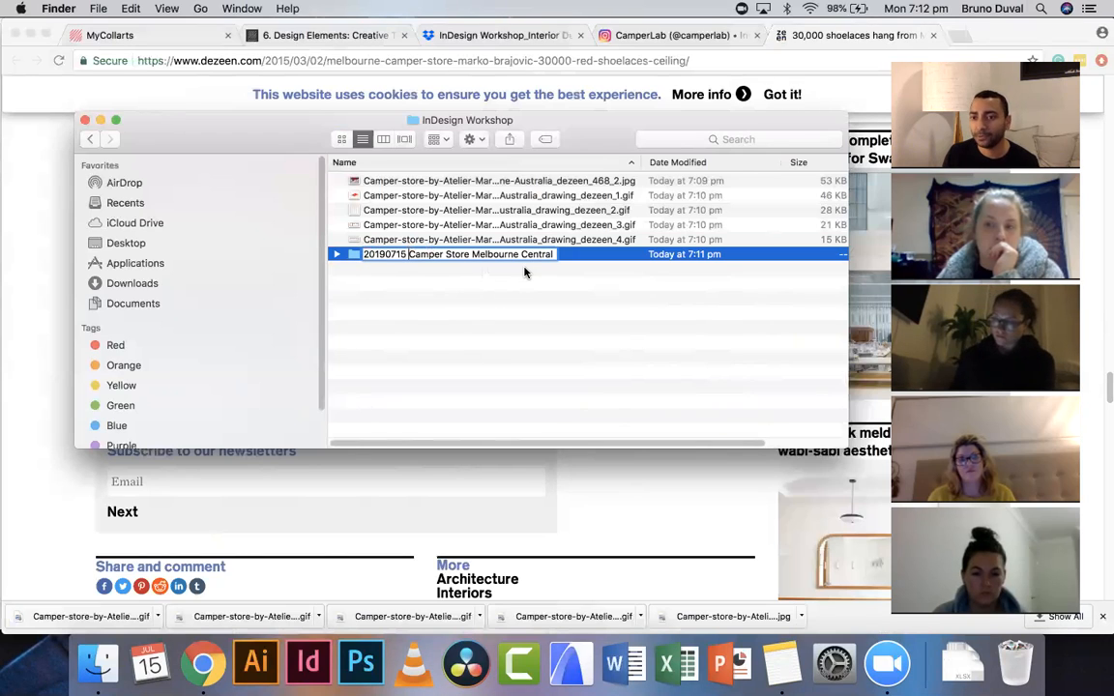
pyautogui.click(380, 254)
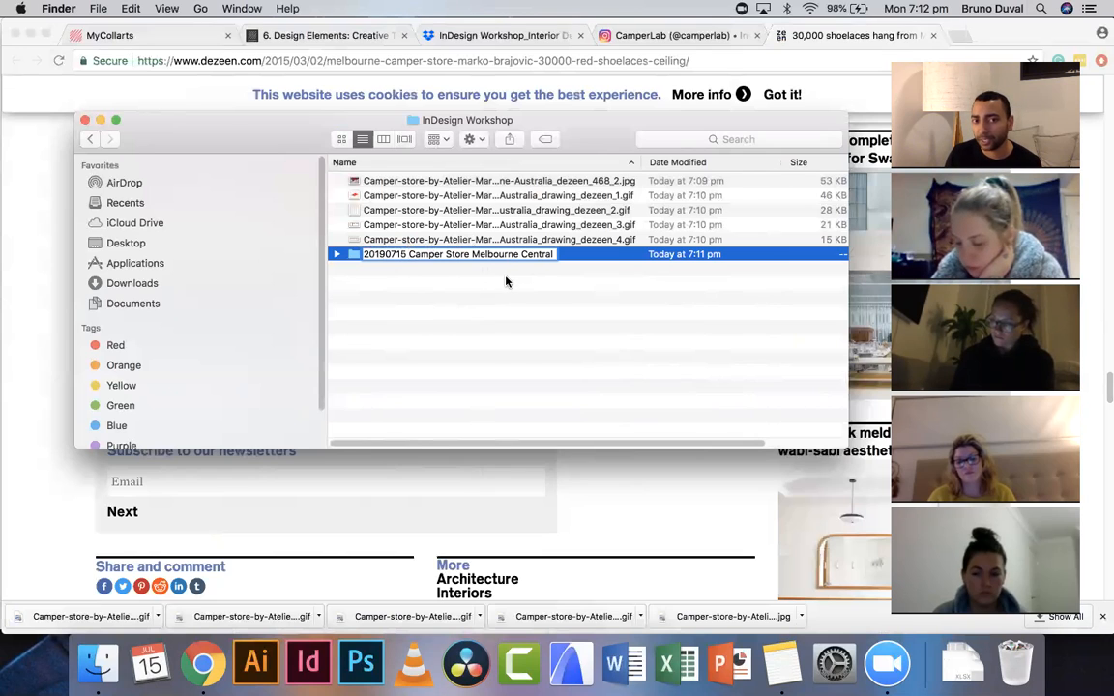
pyautogui.press('Return')
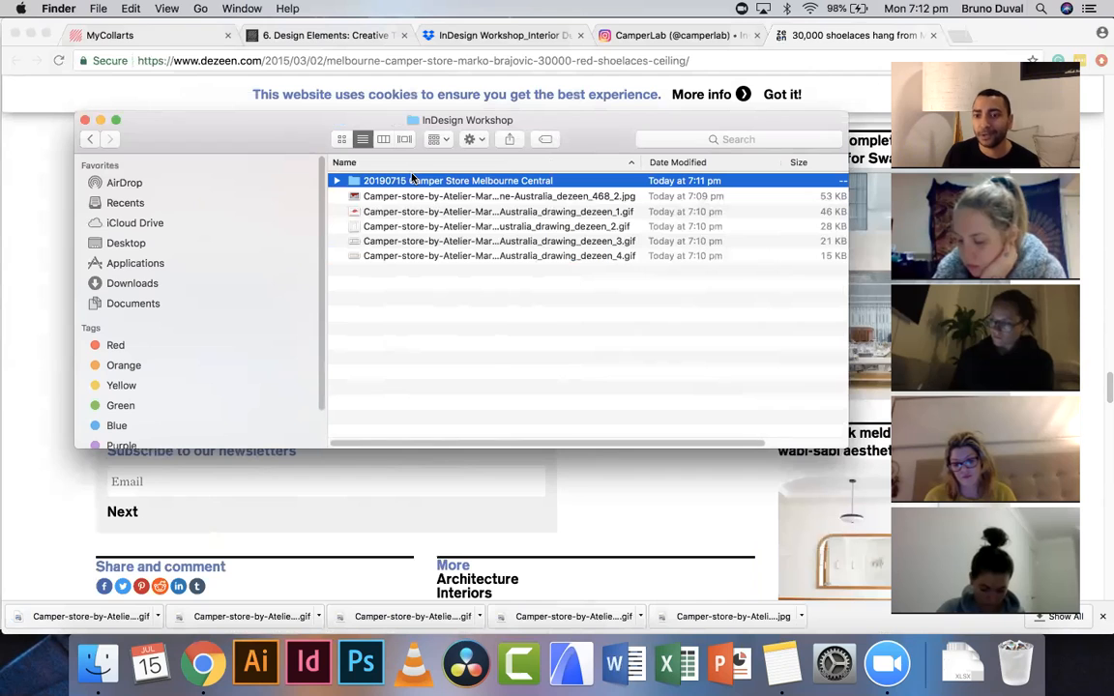
# - Open the 20190715 Camper Store Melbourne Central folder and create a subfolder named 00 Job Folder inside it
pyautogui.click(394, 326)
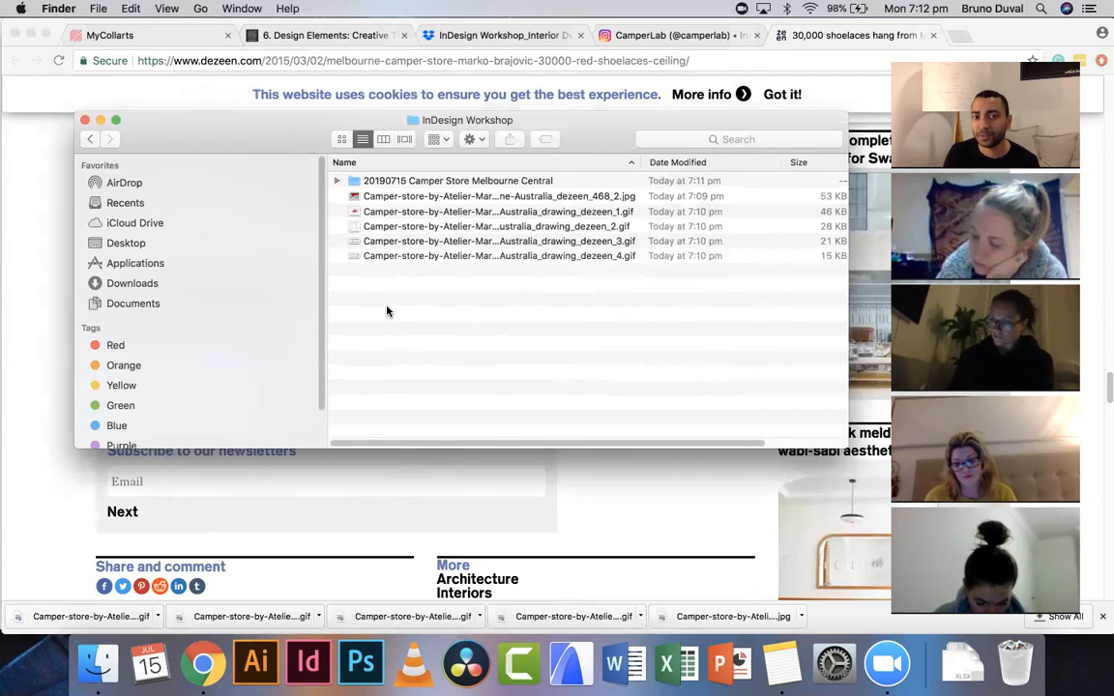
pyautogui.doubleClick(426, 182)
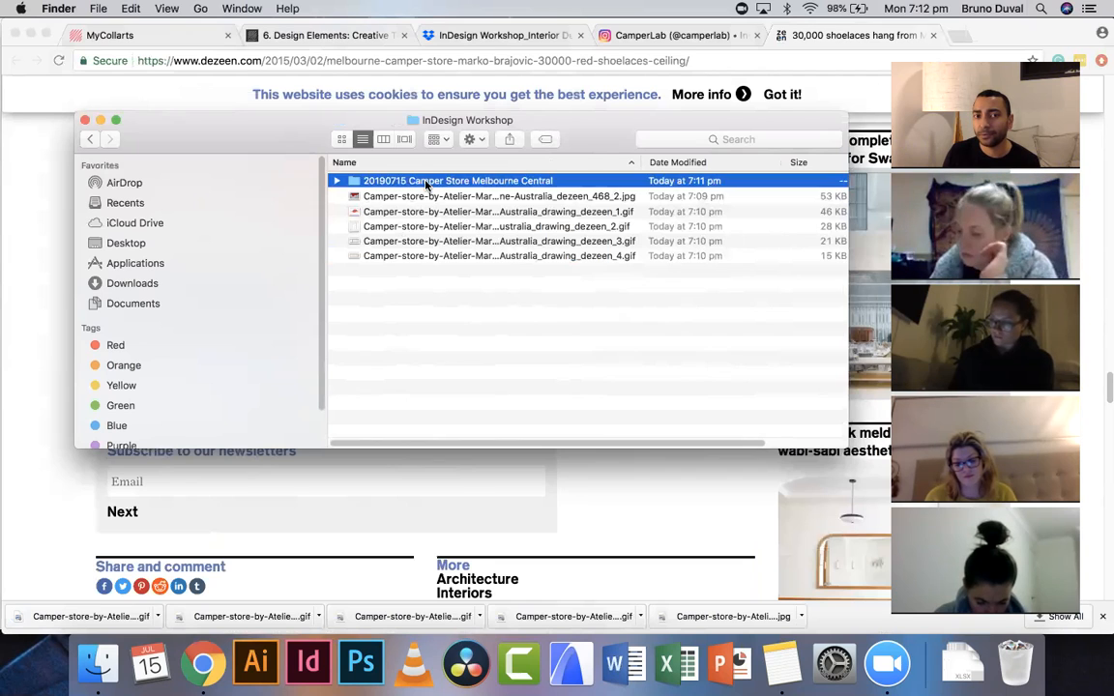
pyautogui.rightClick(432, 266)
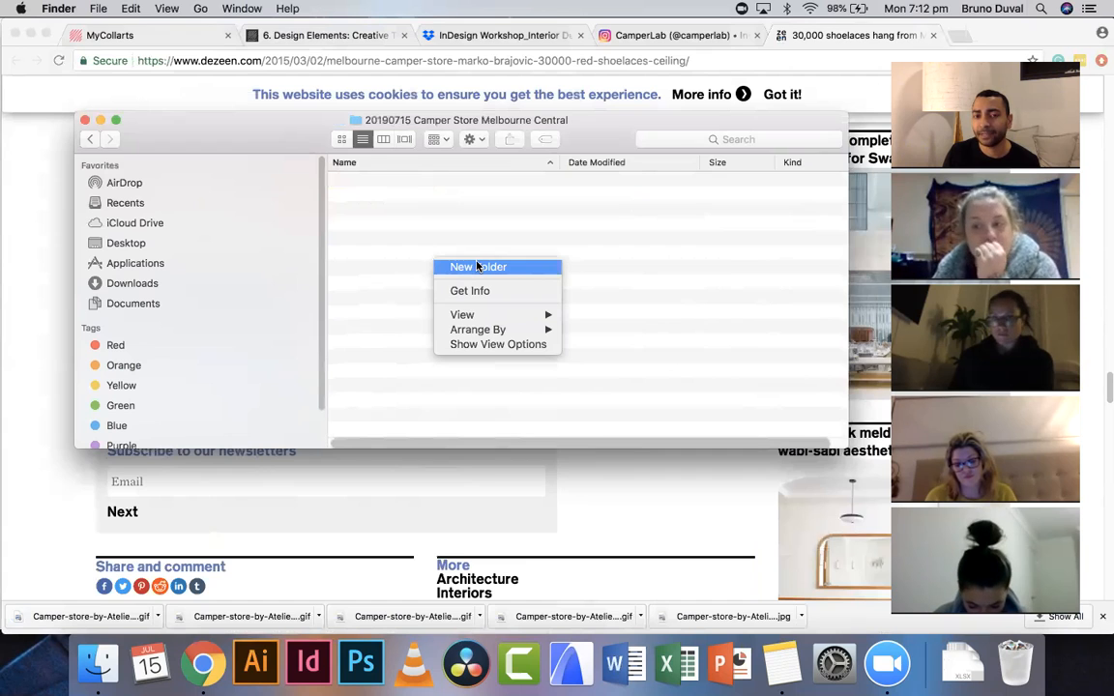
pyautogui.click(477, 266)
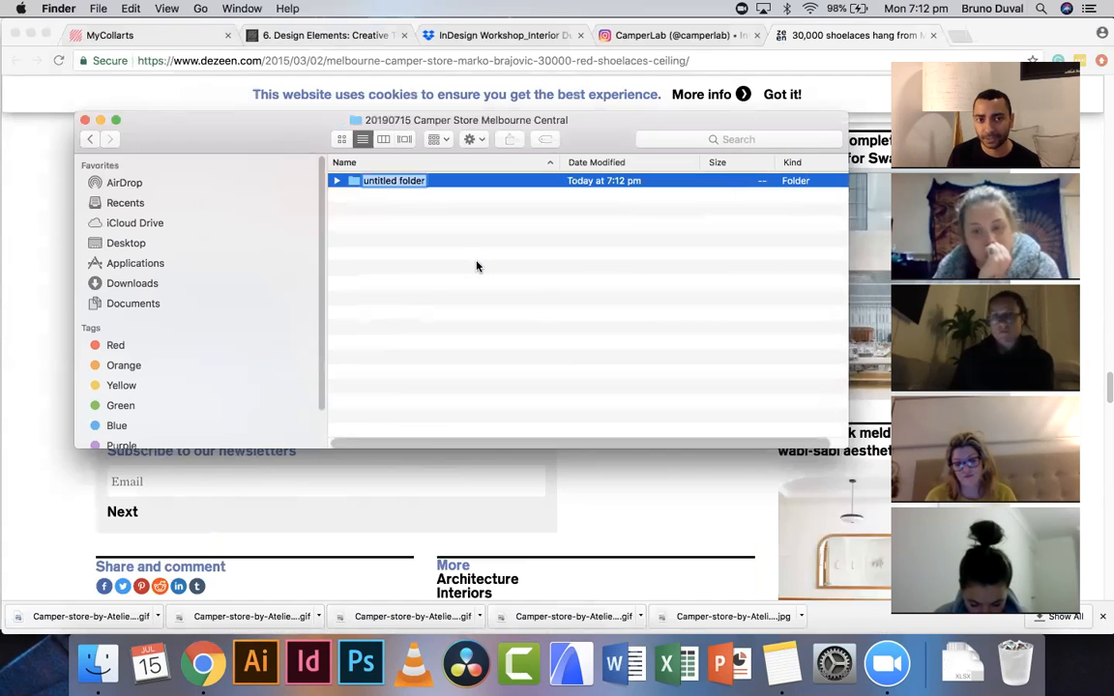
pyautogui.write('00')
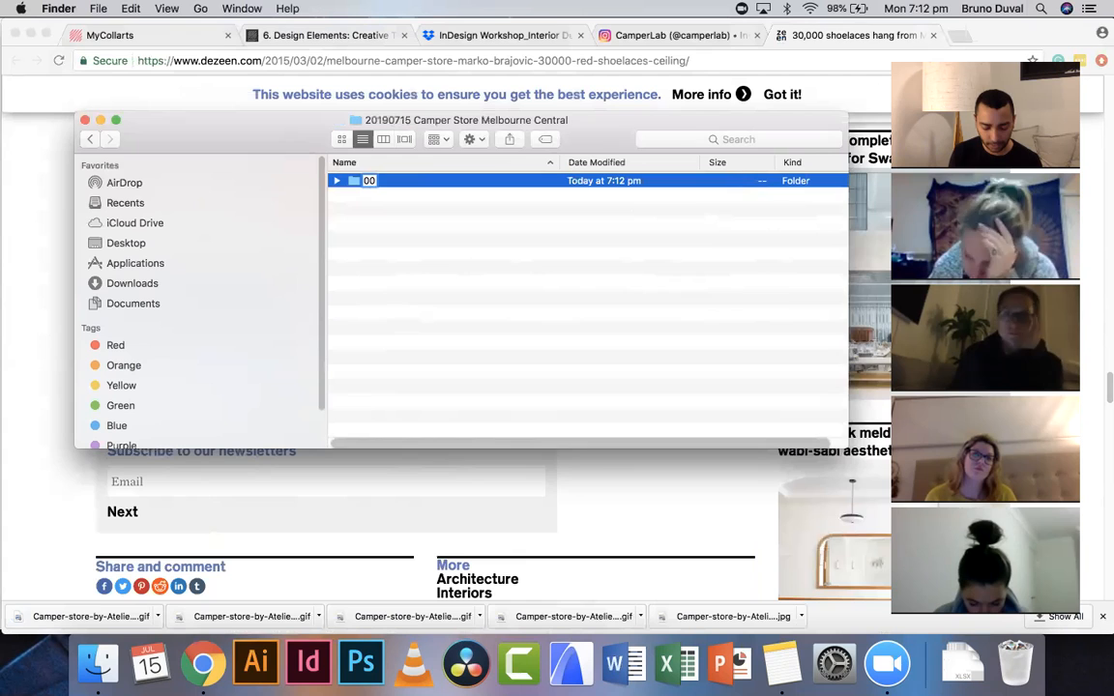
pyautogui.write(' Job Folder')
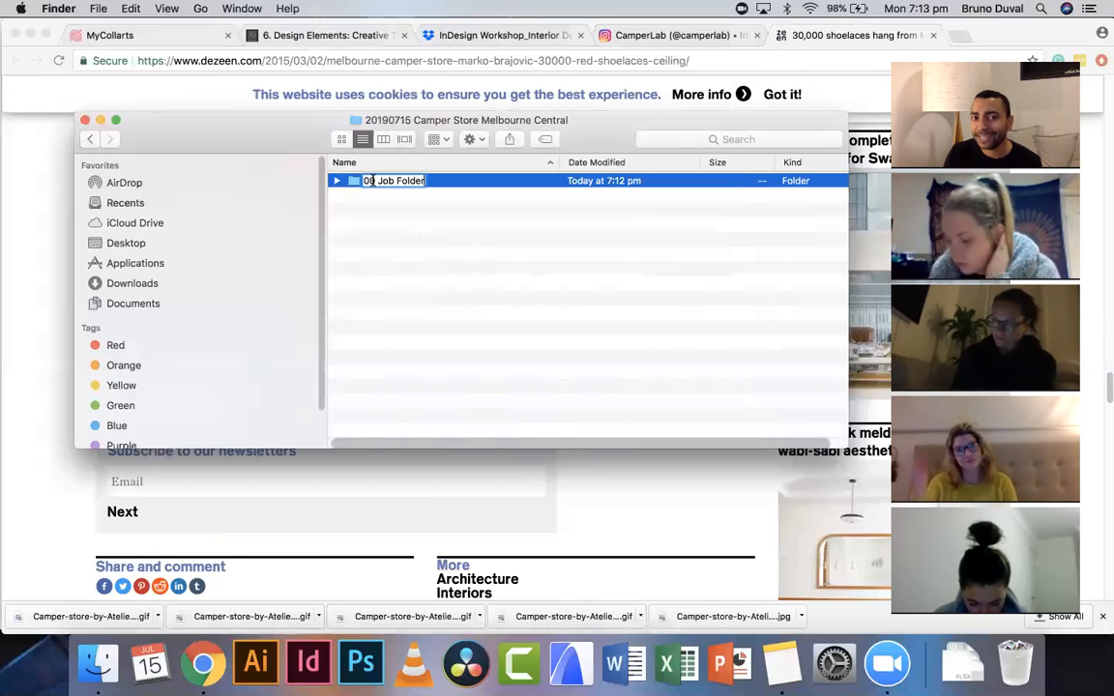
# - Create a second subfolder named 01 Presentations
pyautogui.click(424, 244)
pyautogui.rightClick(402, 234)
pyautogui.click(430, 238)
pyautogui.write('01')
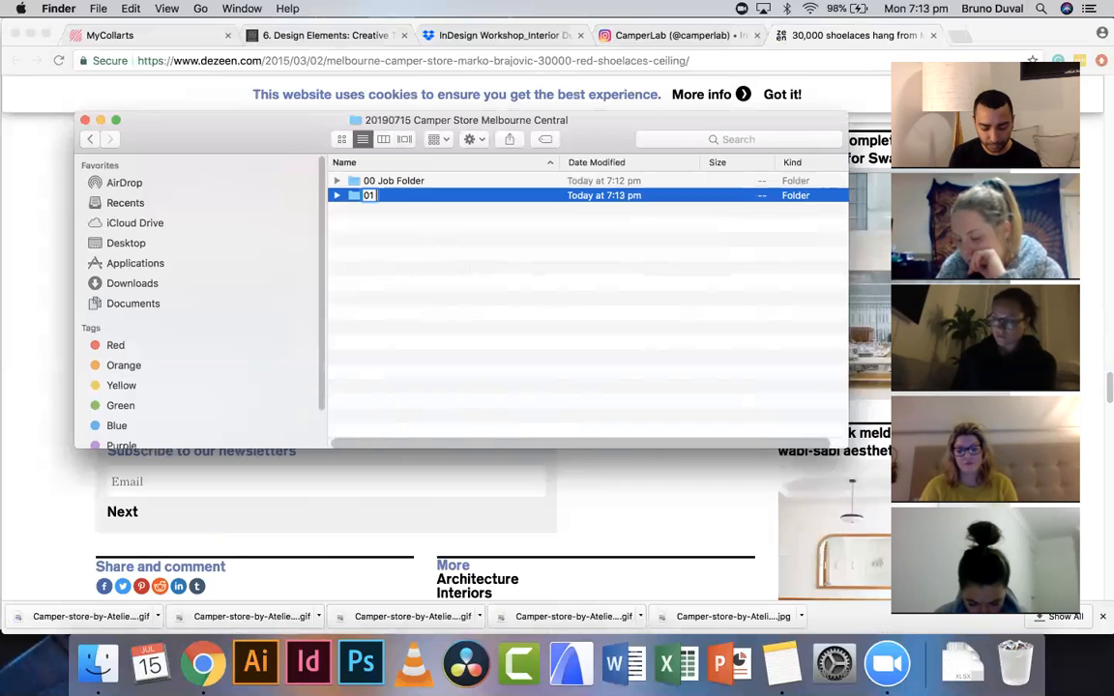
pyautogui.write(' Presentaitons')
pyautogui.press('BackSpace')
pyautogui.press('BackSpace')
pyautogui.press('BackSpace')
pyautogui.press('BackSpace')
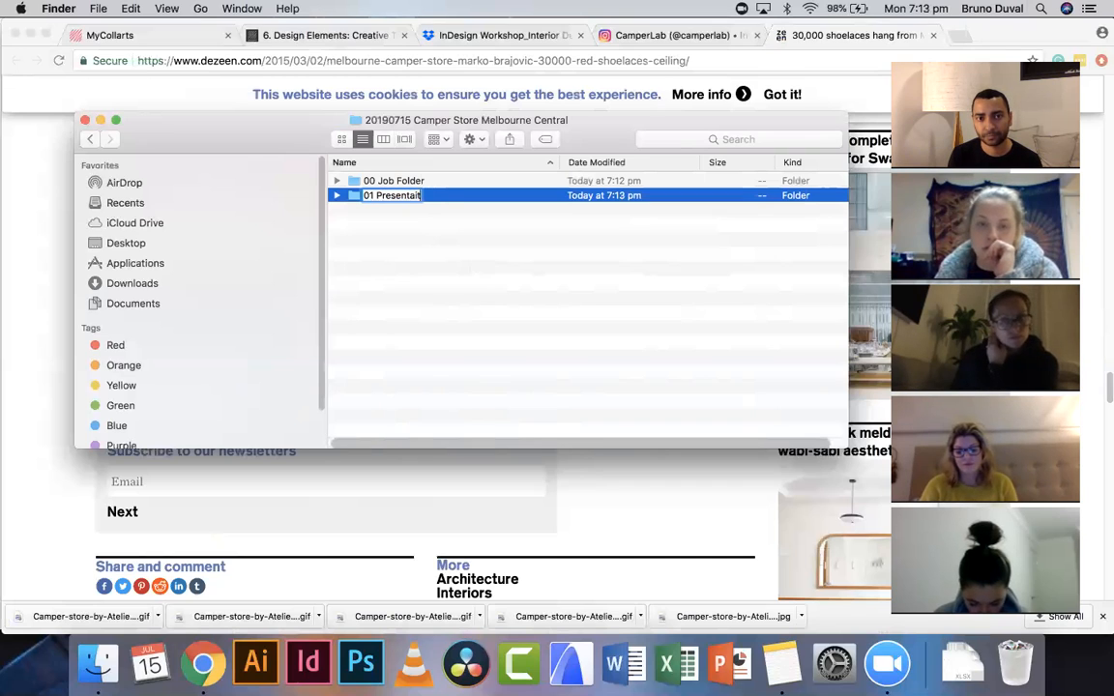
pyautogui.write('ions')
pyautogui.press('Return')
# - Create a third subfolder named 02 Indesign files
pyautogui.rightClick(464, 287)
pyautogui.click(487, 292)
pyautogui.write('02')
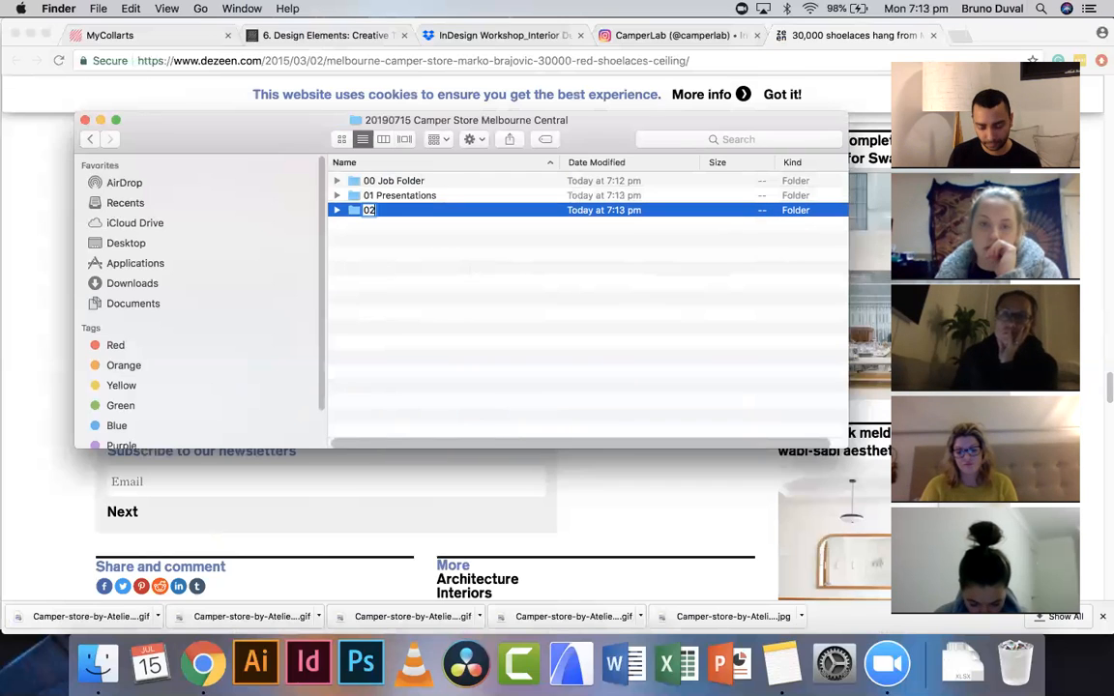
pyautogui.write(' Indesign')
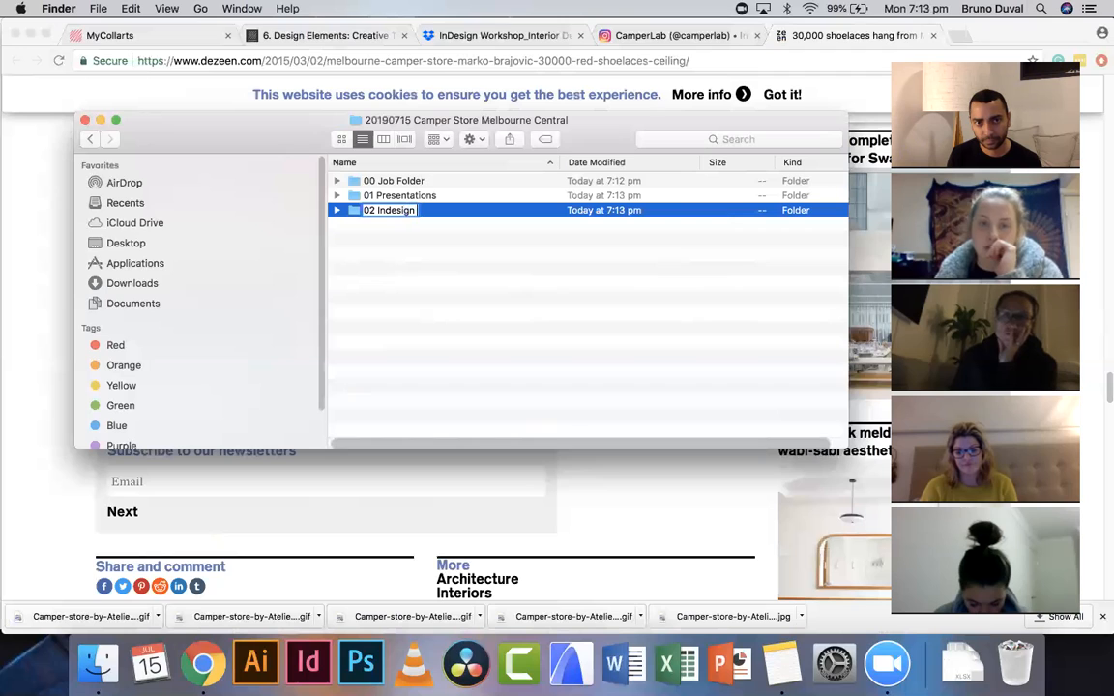
pyautogui.write(' files')
# - Create a fourth subfolder named 03 Photoshop files
pyautogui.rightClick(427, 310)
pyautogui.click(468, 315)
pyautogui.write('03')
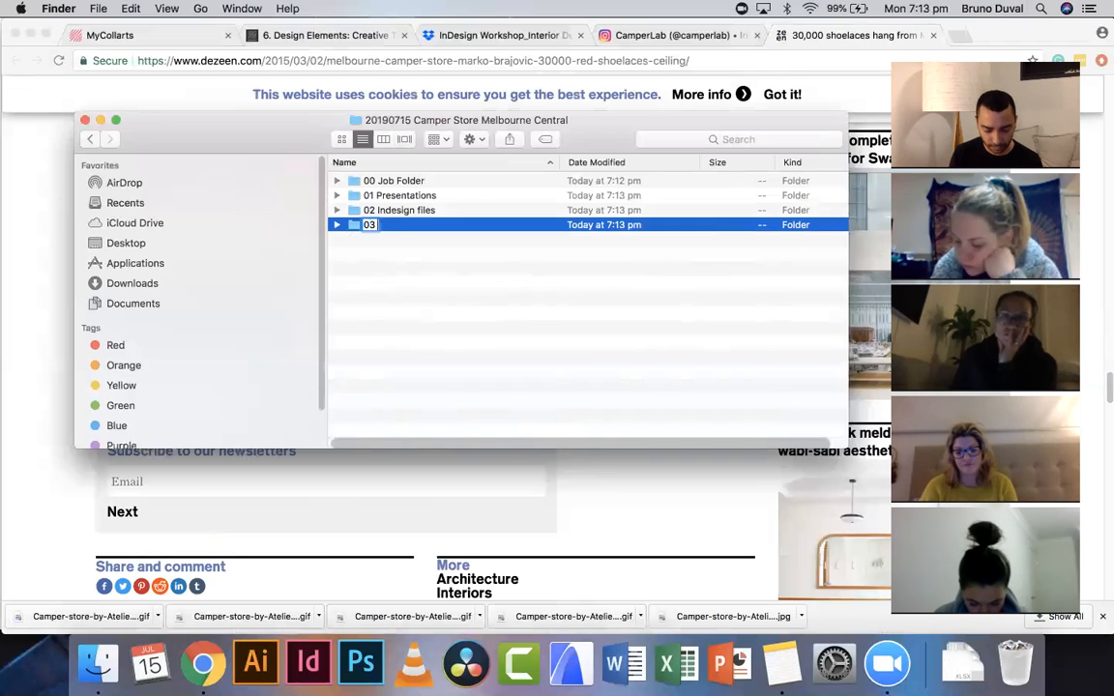
pyautogui.write(' Phot')
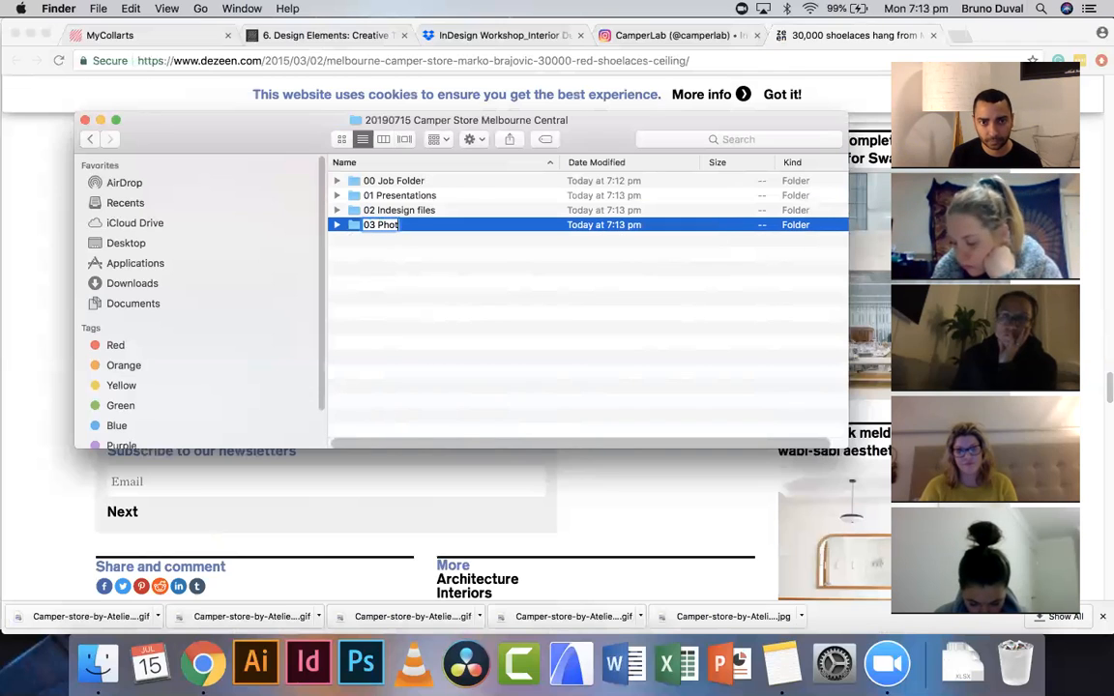
pyautogui.write('oshop')
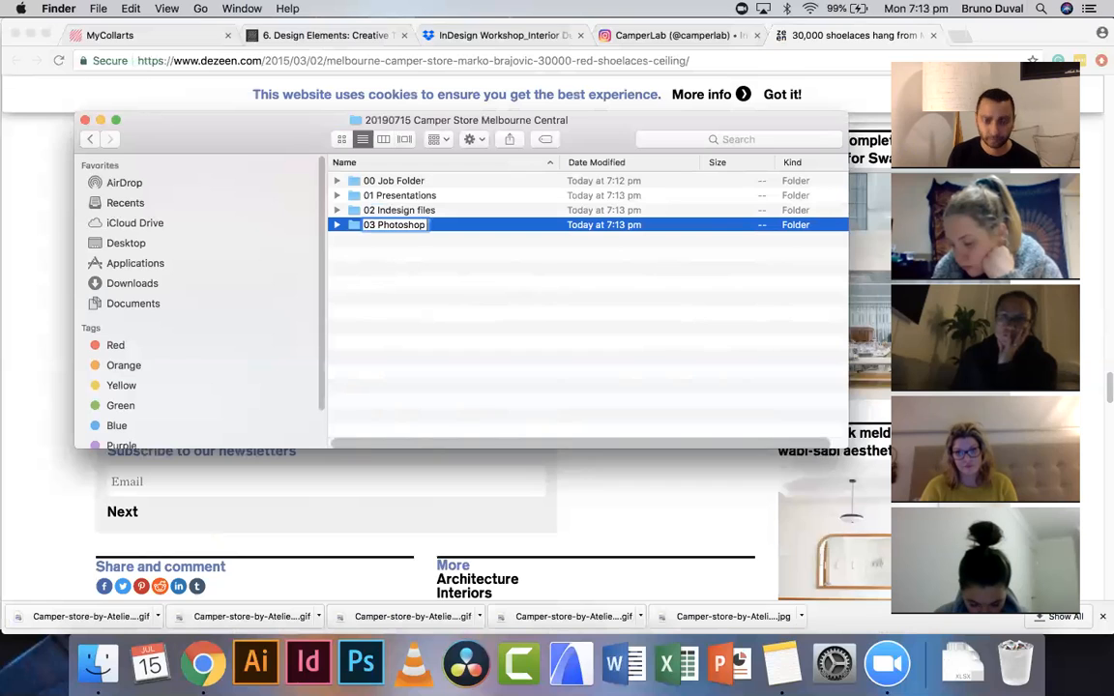
pyautogui.write(' files')
pyautogui.press('Return')
# - Create a fifth subfolder named 04 Client Comms
pyautogui.rightClick(437, 353)
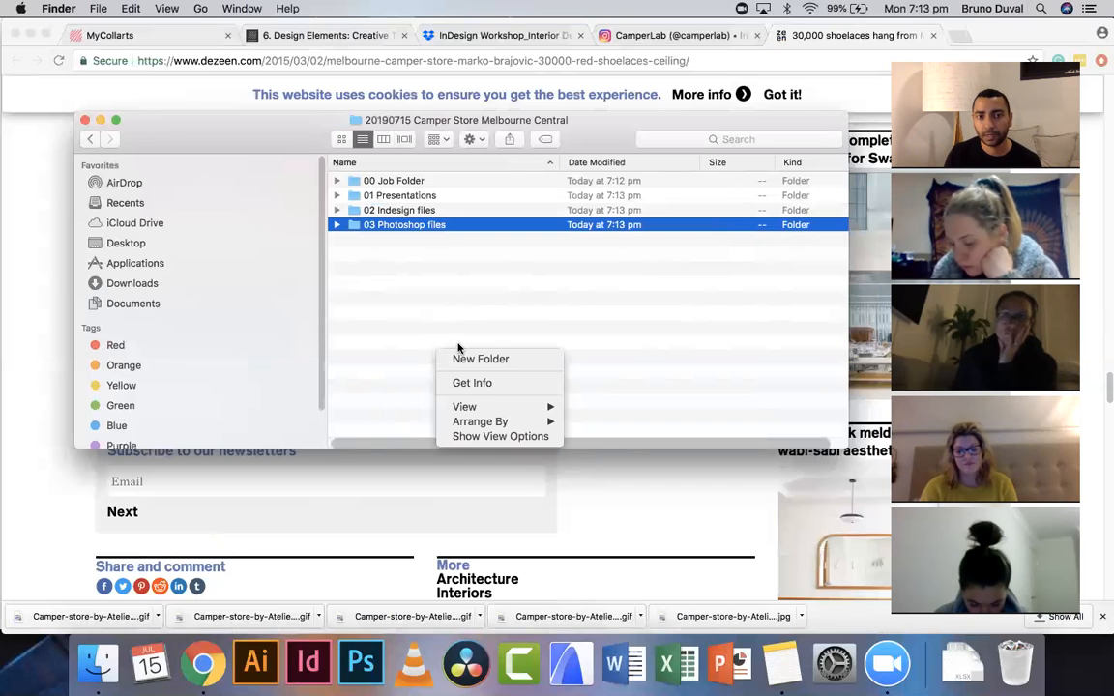
pyautogui.click(482, 360)
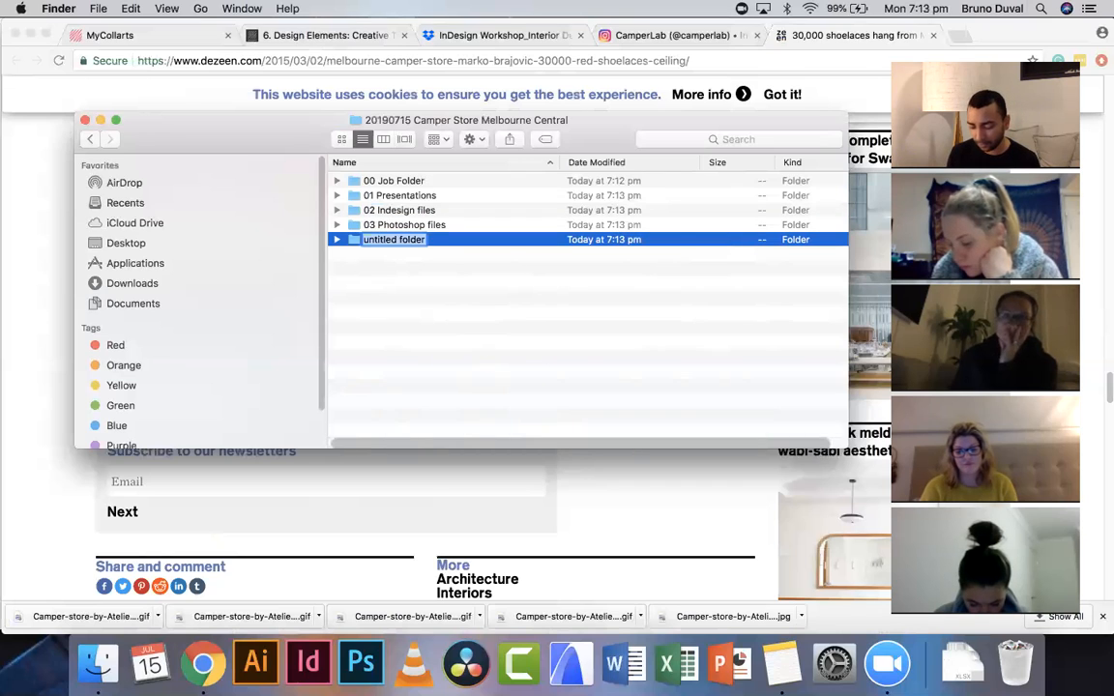
pyautogui.write('04 Client Comms')
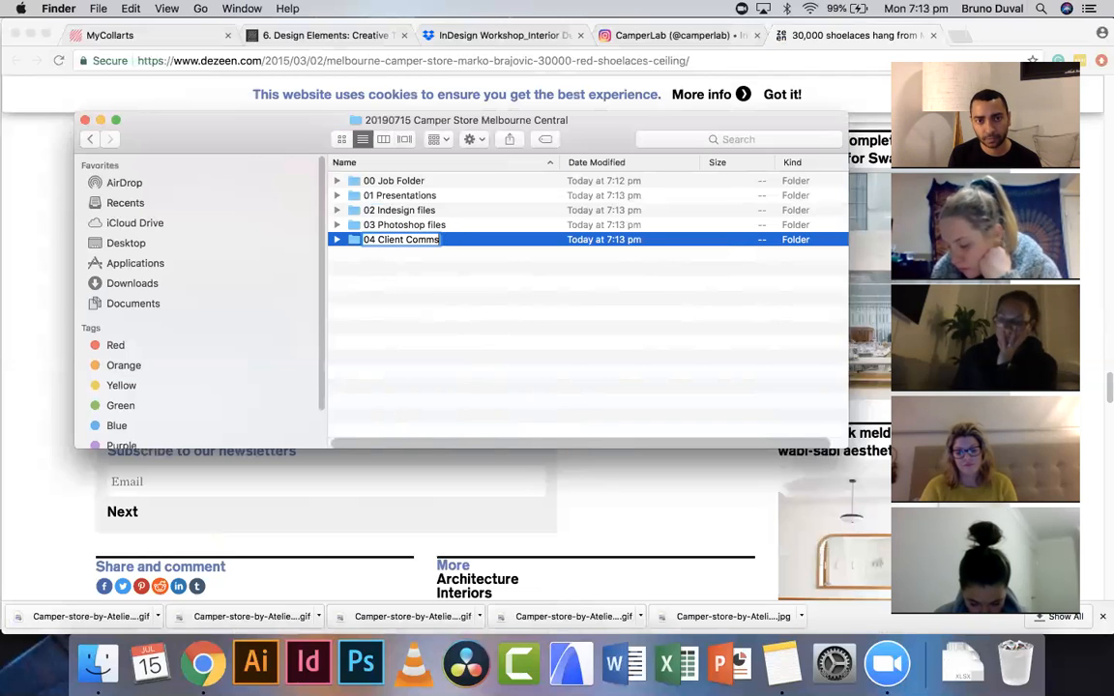
pyautogui.click(415, 275)
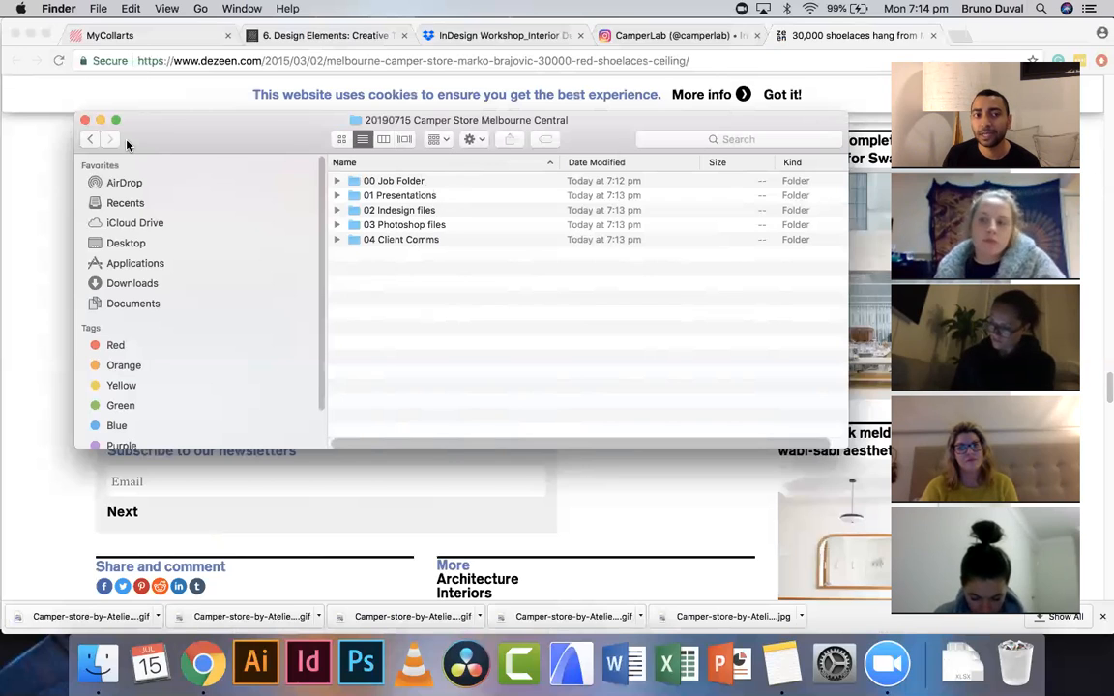
# - Move all five saved Camper store images from InDesign Workshop into the 02 Indesign files folder
pyautogui.click(90, 140)
pyautogui.click(375, 196)
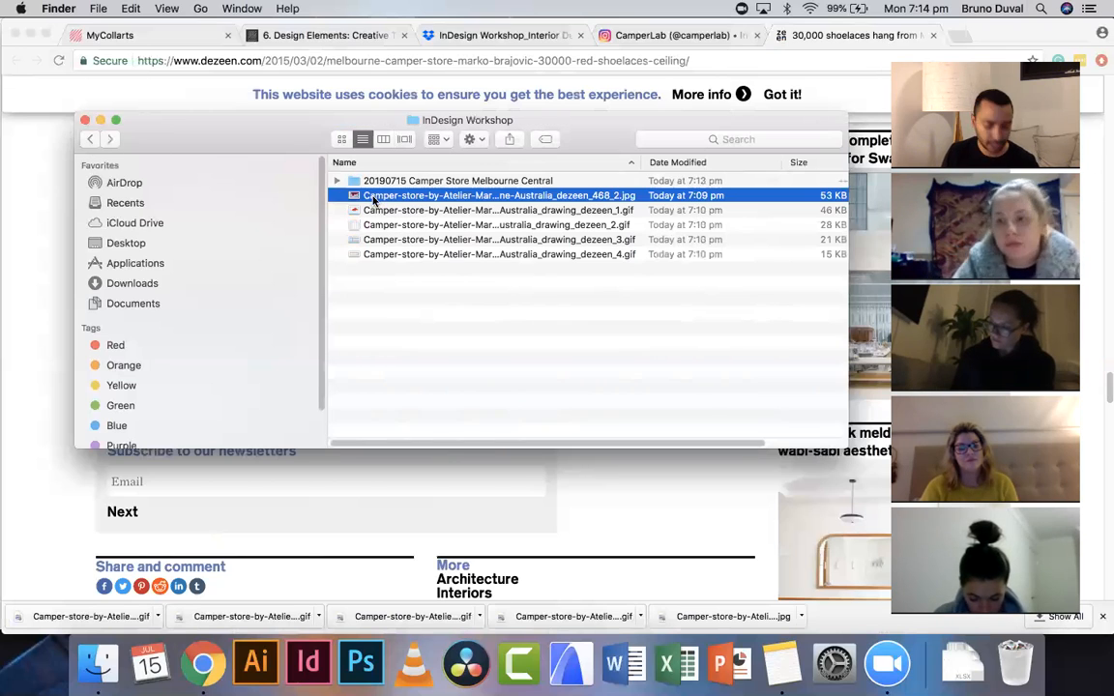
pyautogui.keyDown('shift'); pyautogui.click(448, 254); pyautogui.keyUp('shift')
pyautogui.moveTo(448, 198); pyautogui.dragTo(416, 212)
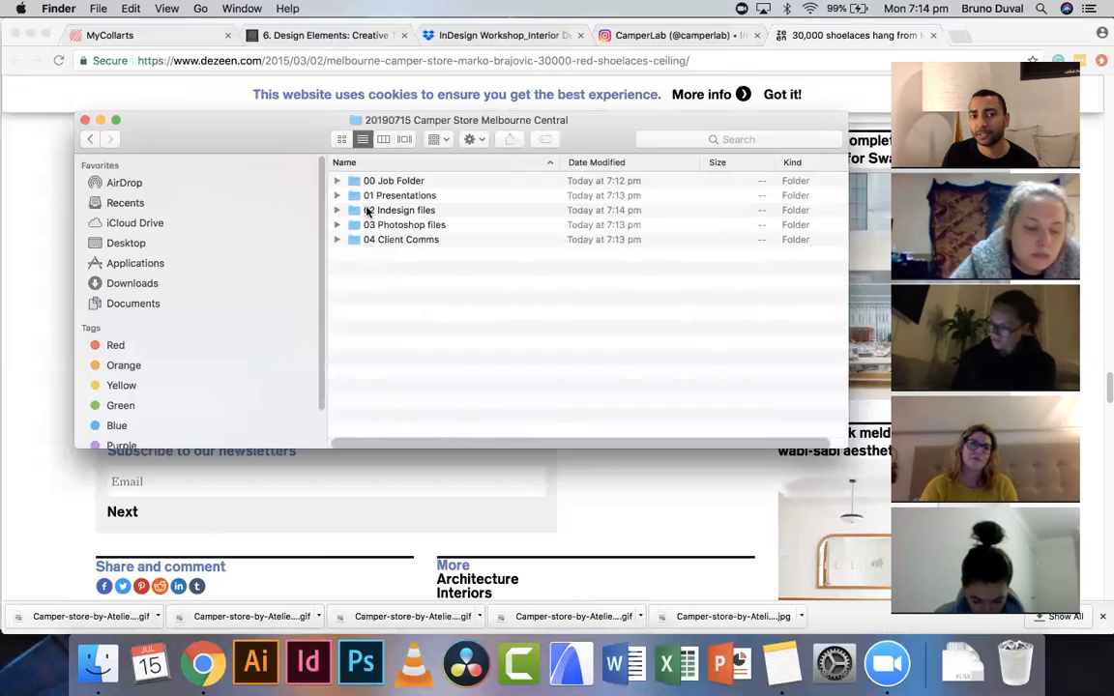
# - Open the 02 Indesign files folder and create a subfolder inside it named Raw images
pyautogui.click(338, 211)
pyautogui.click(440, 333)
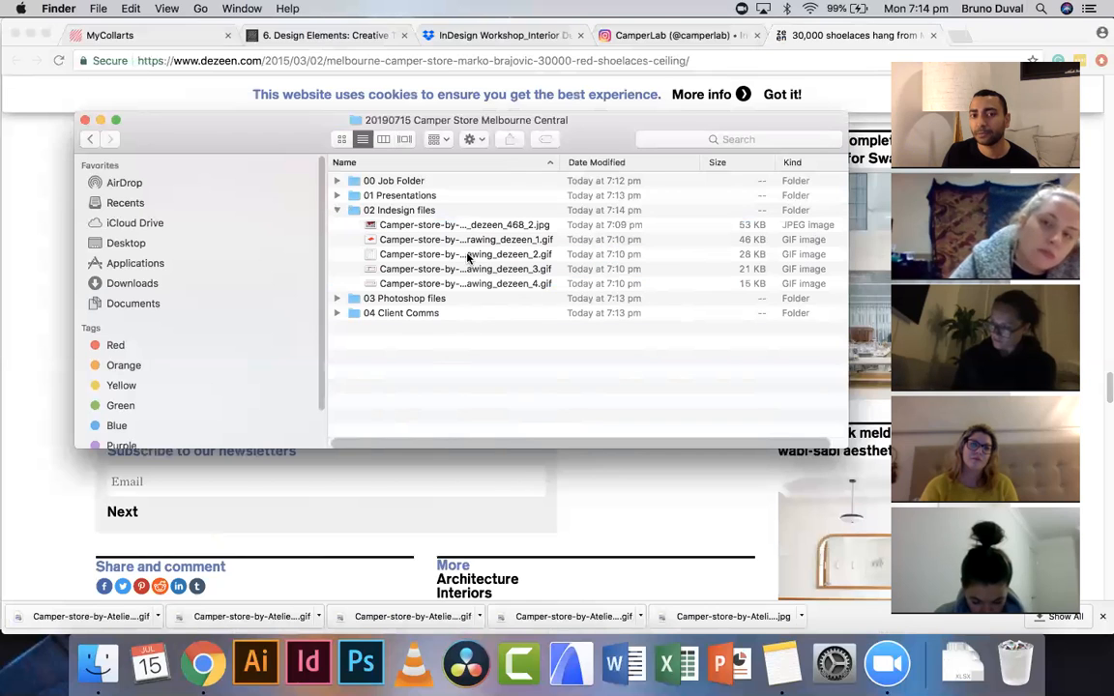
pyautogui.doubleClick(399, 210)
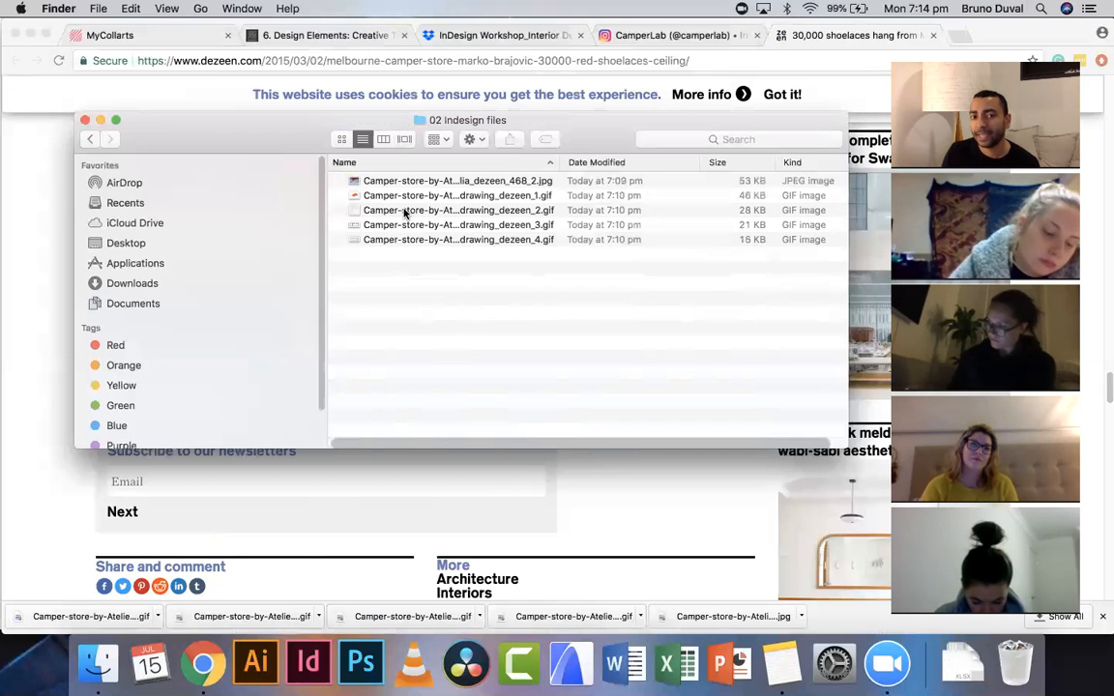
pyautogui.rightClick(466, 271)
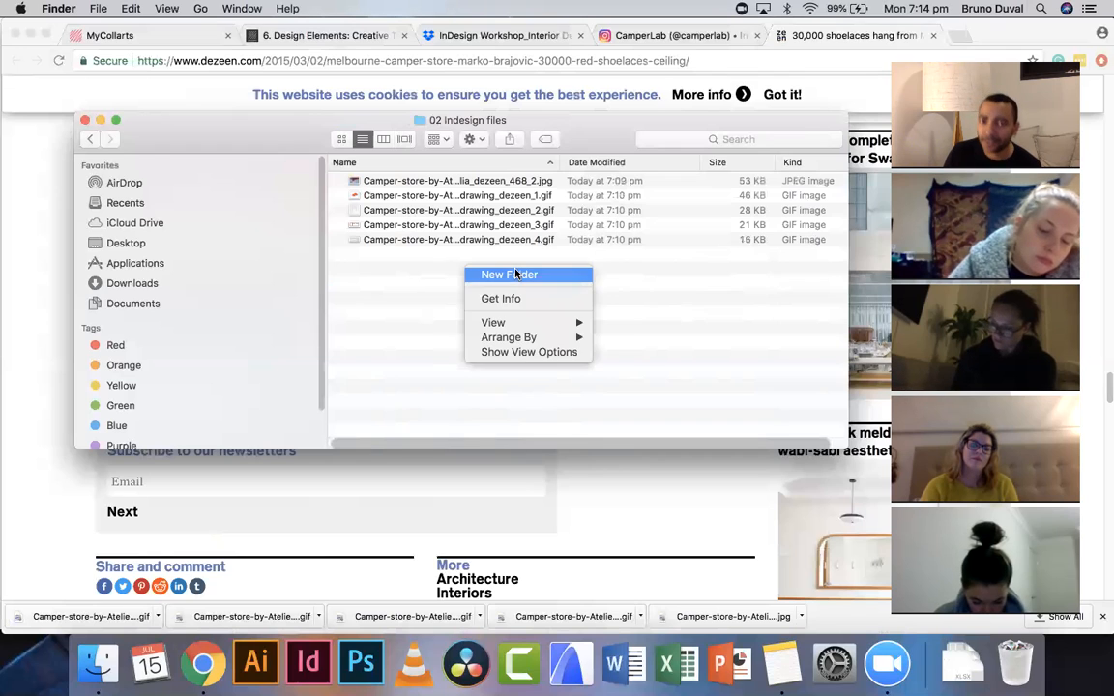
pyautogui.click(515, 275)
pyautogui.write('Raw images')
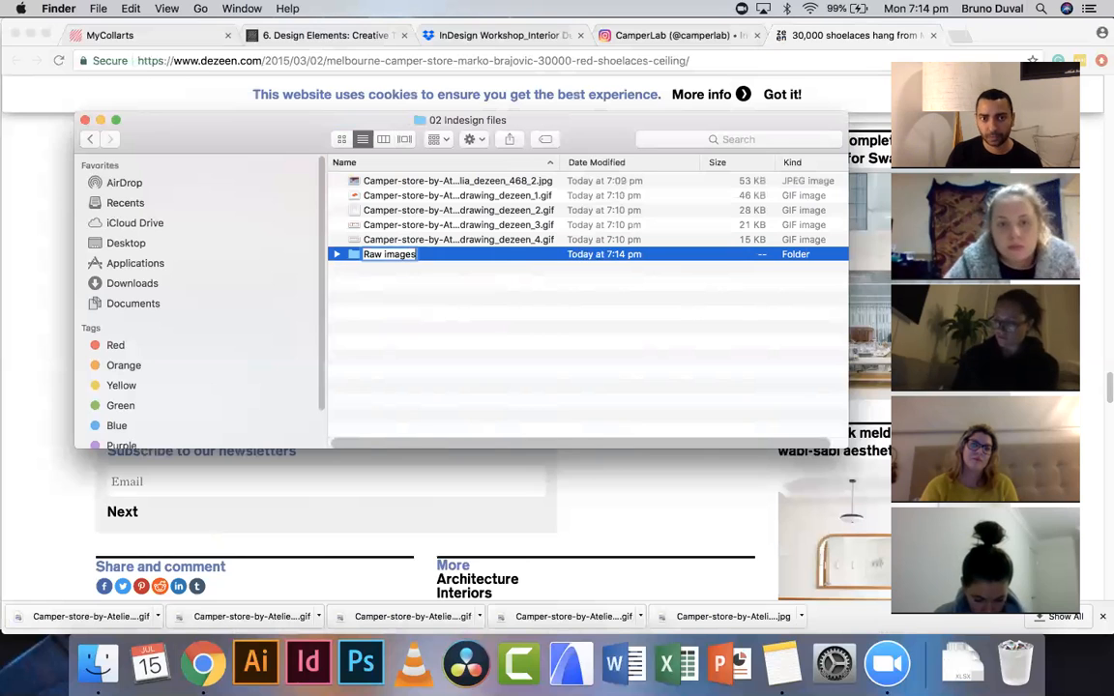
pyautogui.press('Return')
# - Move the five images into the Raw images folder and expand the folder hierarchy to show them
pyautogui.click(448, 239)
pyautogui.keyDown('shift'); pyautogui.click(445, 181); pyautogui.keyUp('shift')
pyautogui.moveTo(413, 242); pyautogui.dragTo(401, 254)
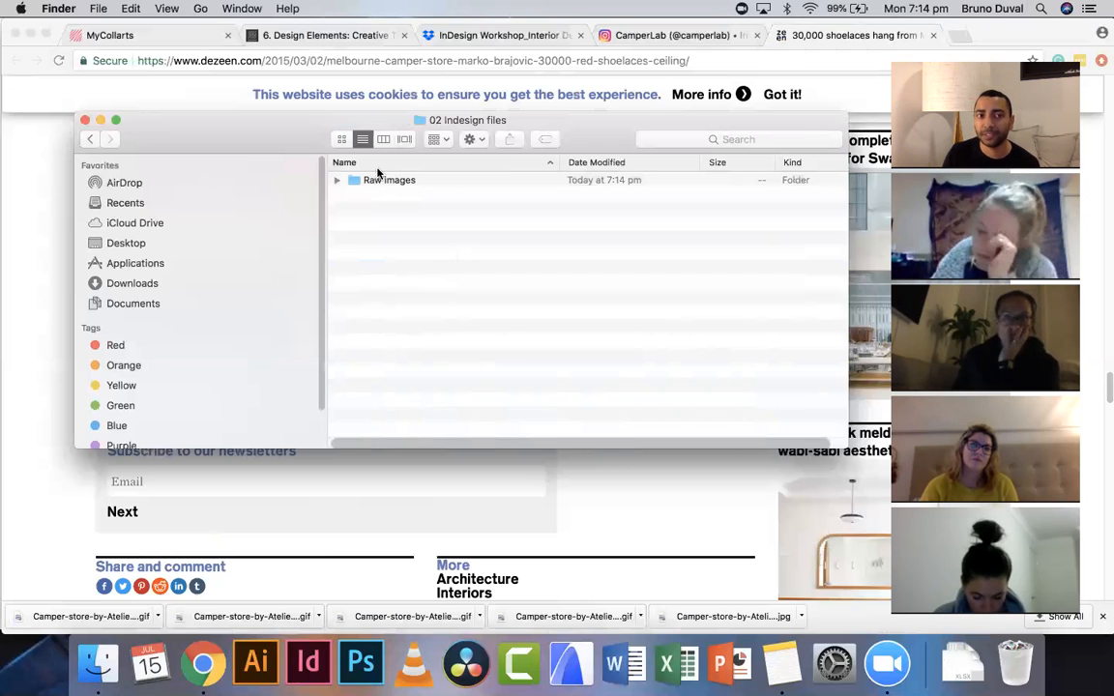
pyautogui.click(92, 140)
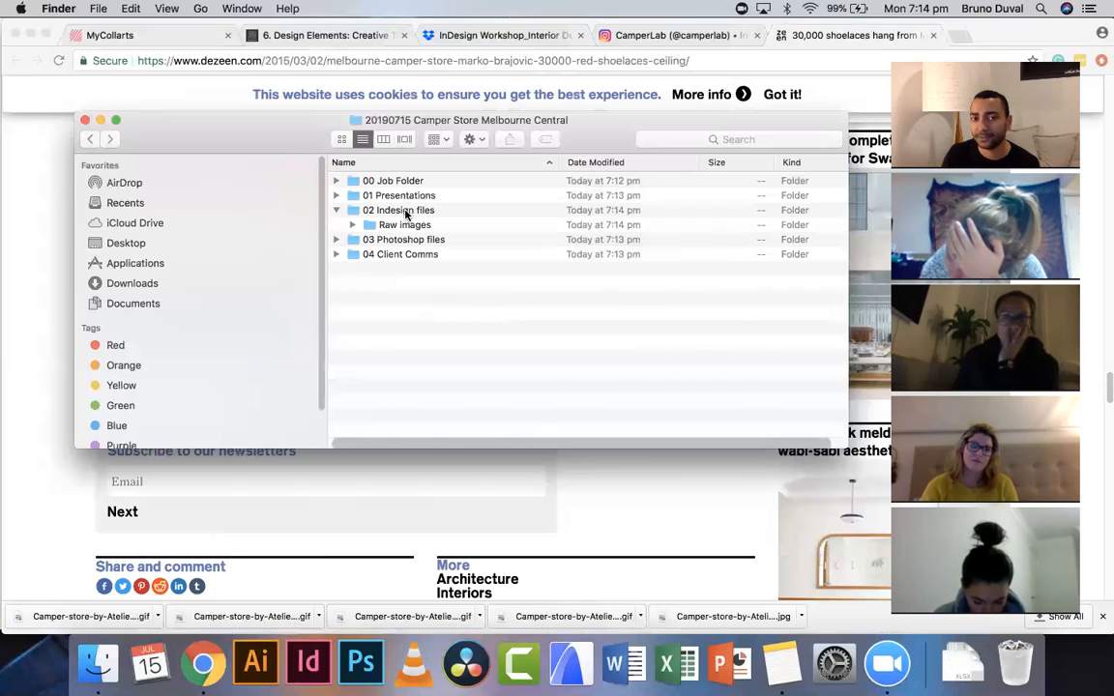
pyautogui.click(352, 226)
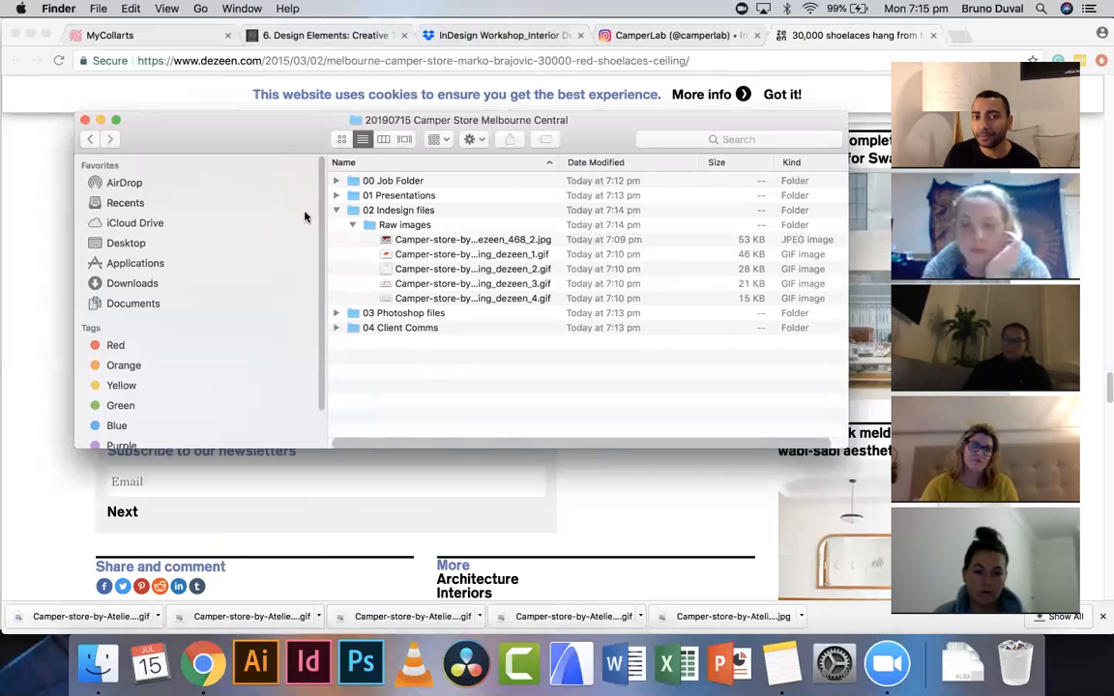
# - Open the InDesign Workshop folder from the Desktop to review its contents
pyautogui.click(135, 245)
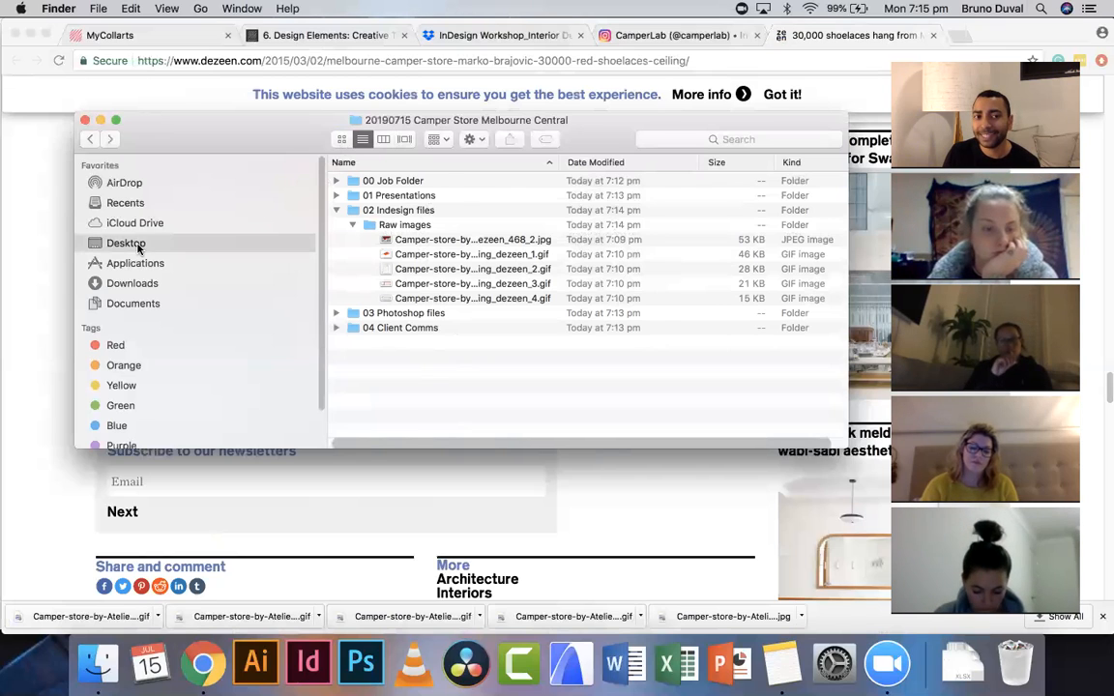
pyautogui.click(411, 183)
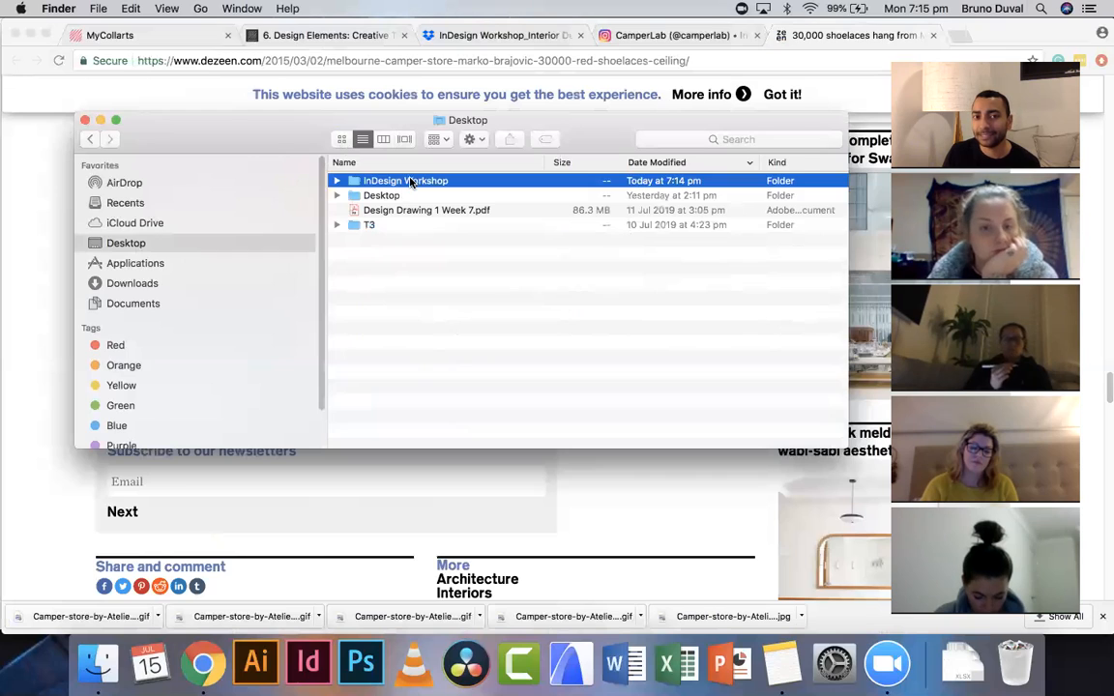
pyautogui.doubleClick(411, 182)
pyautogui.click(535, 182)
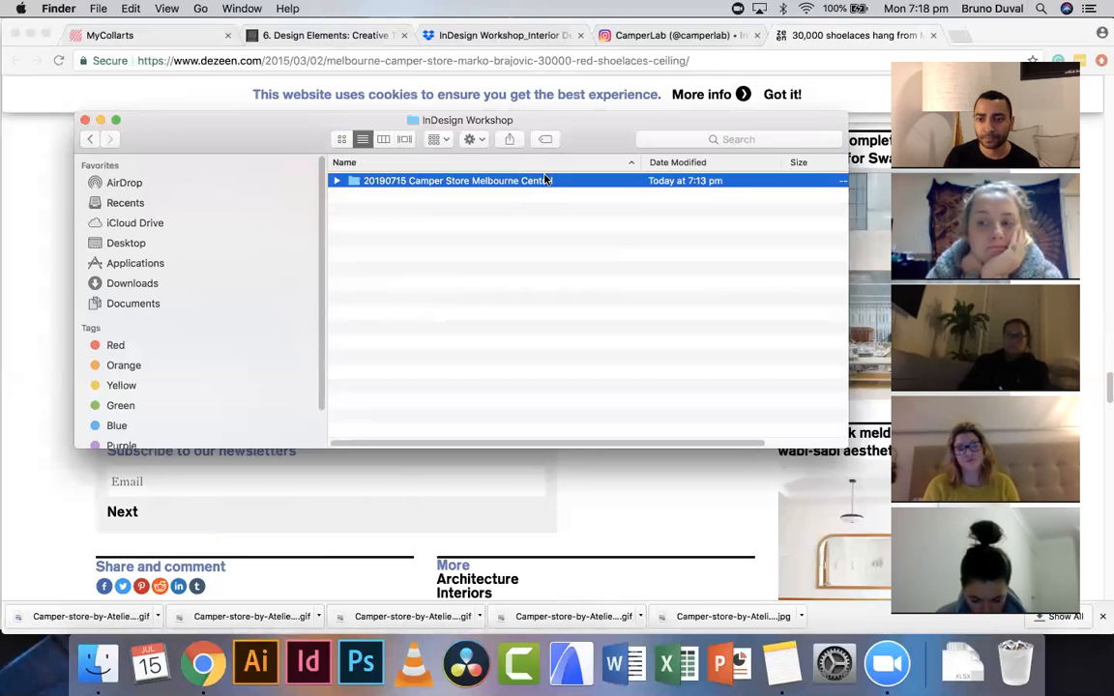
pyautogui.click(523, 247)
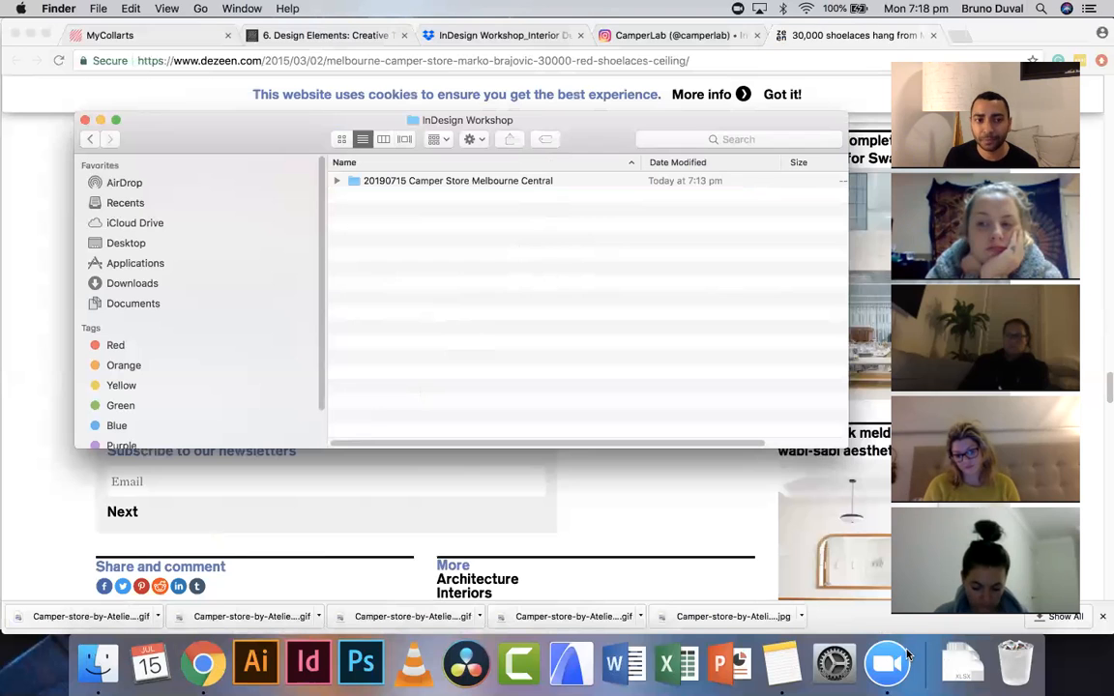
# - Open Applications, expand the Adobe Premiere Pro CC 2019 folder and add the Premiere Pro app to the Dock
pyautogui.click(128, 267)
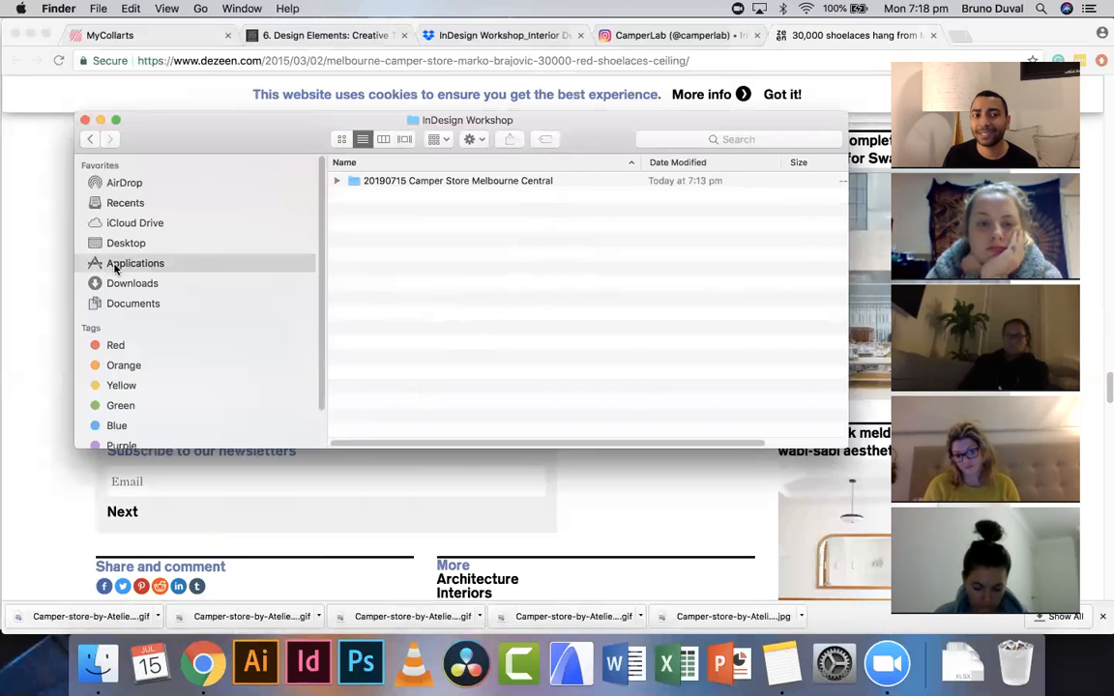
pyautogui.scroll(5, 385, 303)
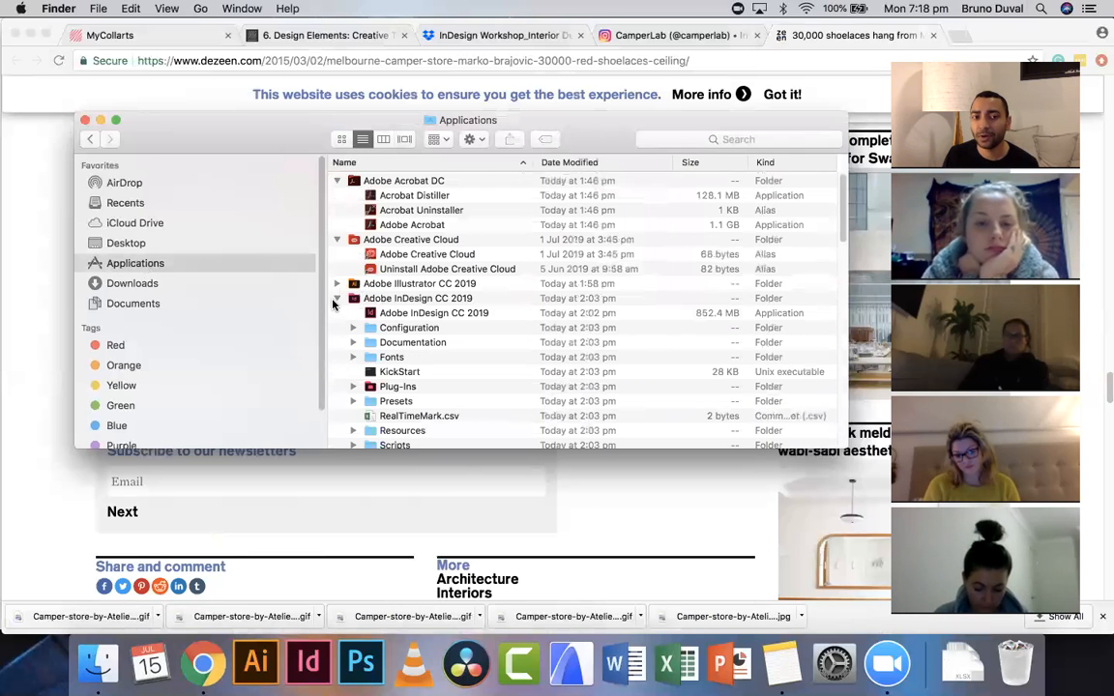
pyautogui.click(338, 299)
pyautogui.click(338, 314)
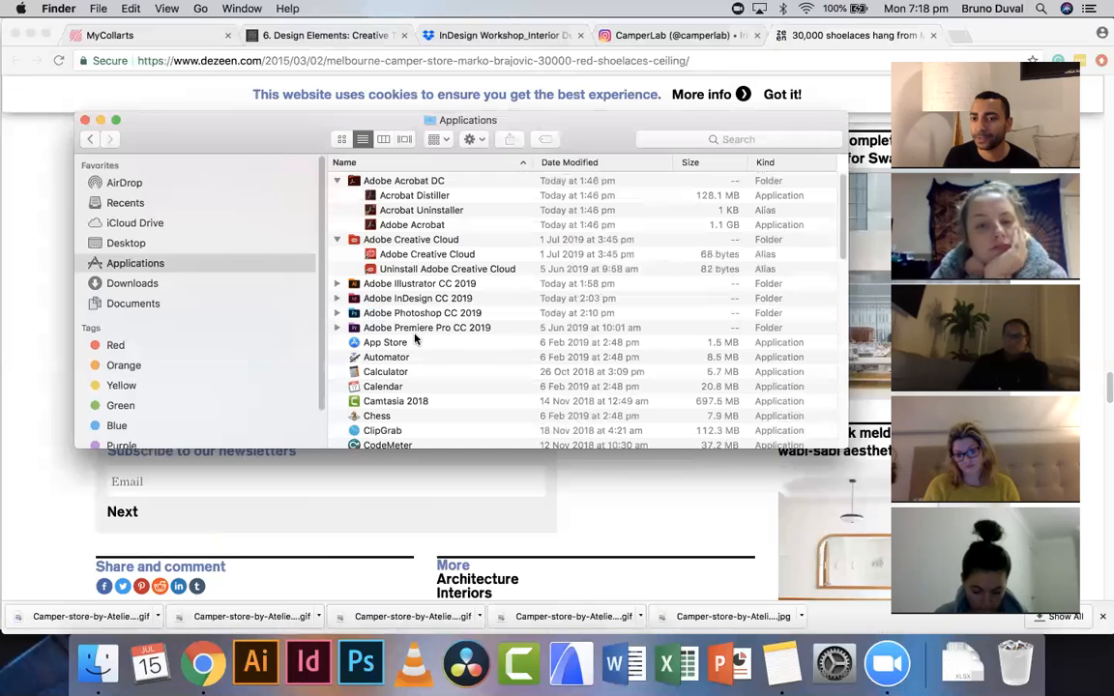
pyautogui.click(337, 328)
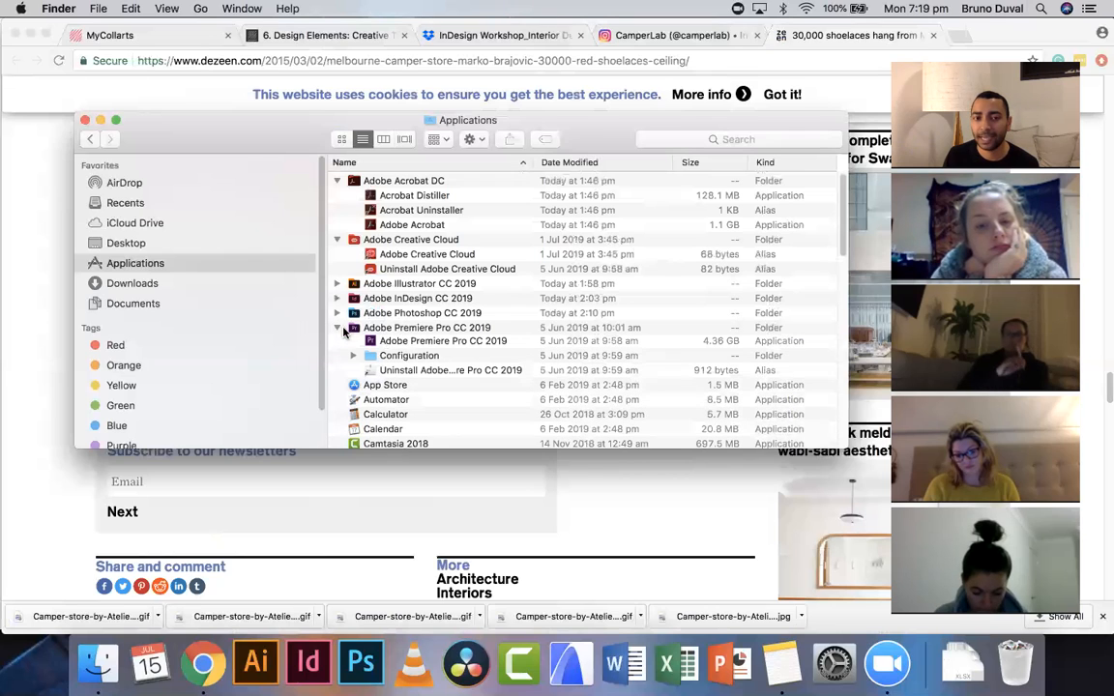
pyautogui.moveTo(418, 343); pyautogui.dragTo(392, 662)
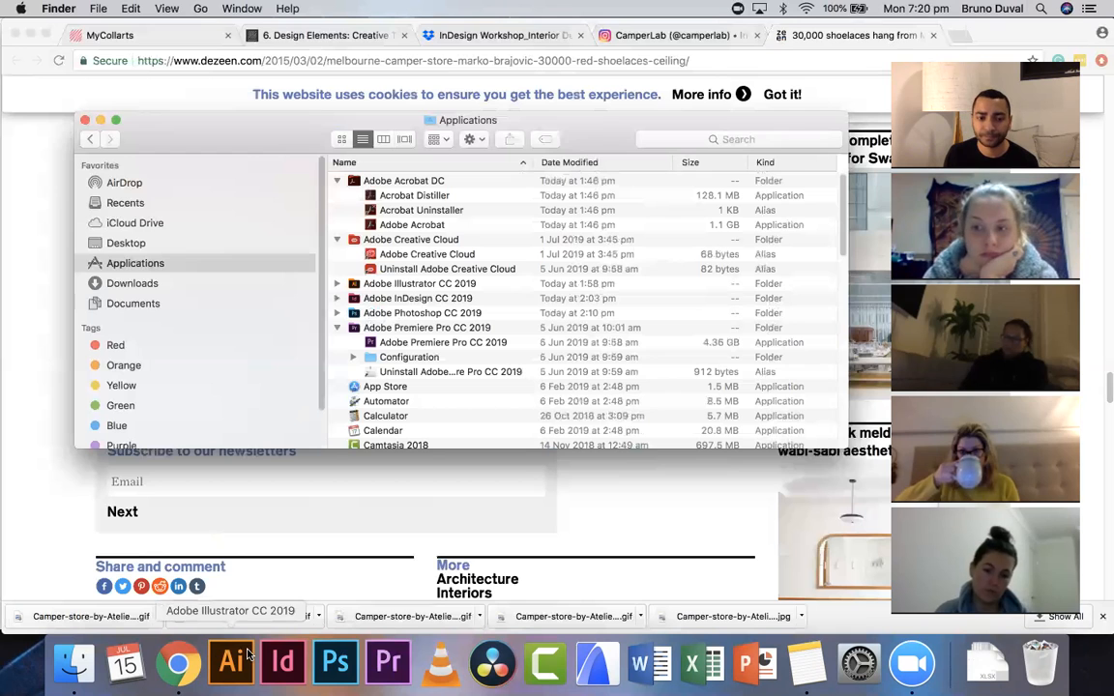
# - Launch InDesign from the Dock and continue with the currently signed-in Adobe account
pyautogui.click(282, 661)
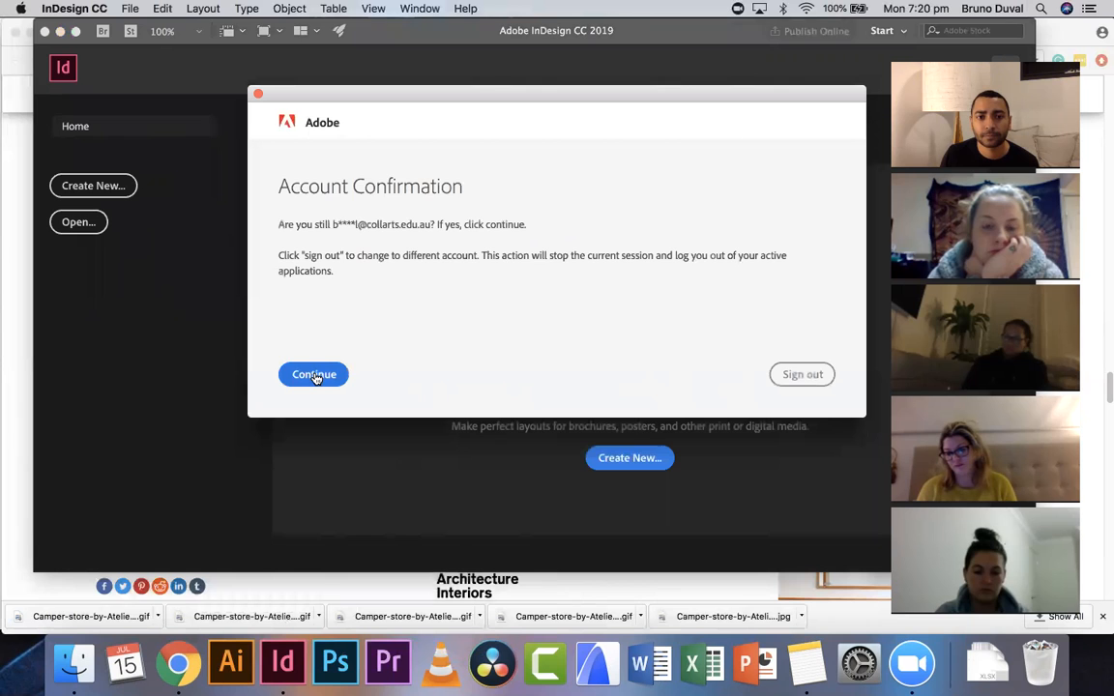
pyautogui.click(315, 376)
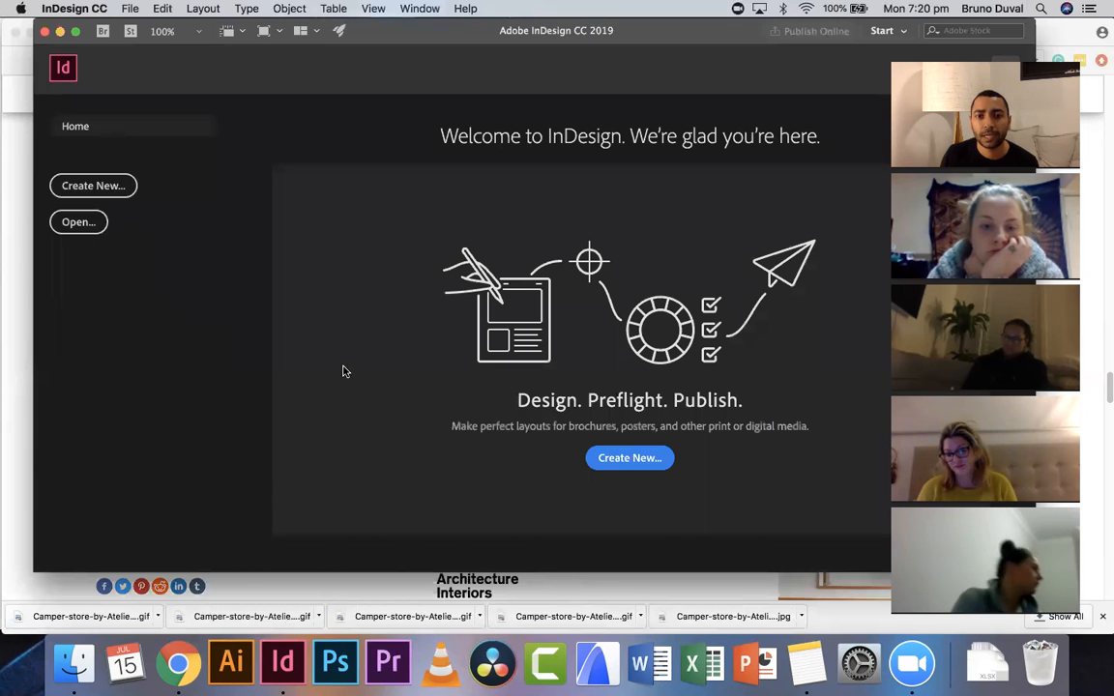
# - Resize and reposition the InDesign window beside the video call and minimise the Chrome window behind it
pyautogui.moveTo(1035, 31); pyautogui.dragTo(897, 29)
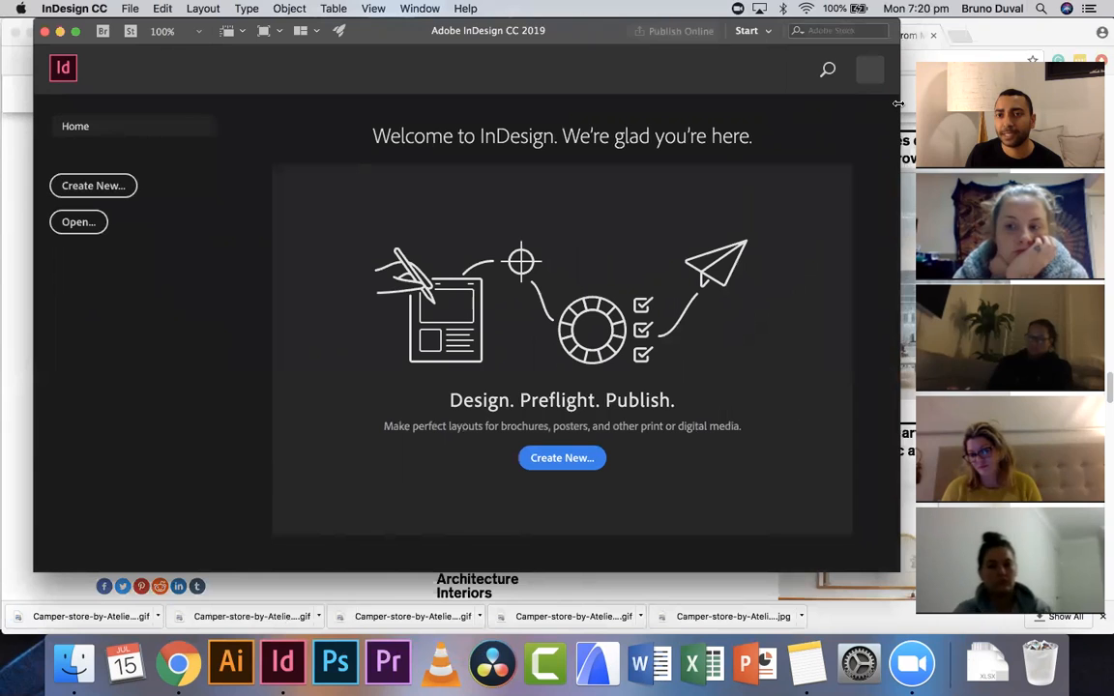
pyautogui.moveTo(910, 100); pyautogui.dragTo(926, 101)
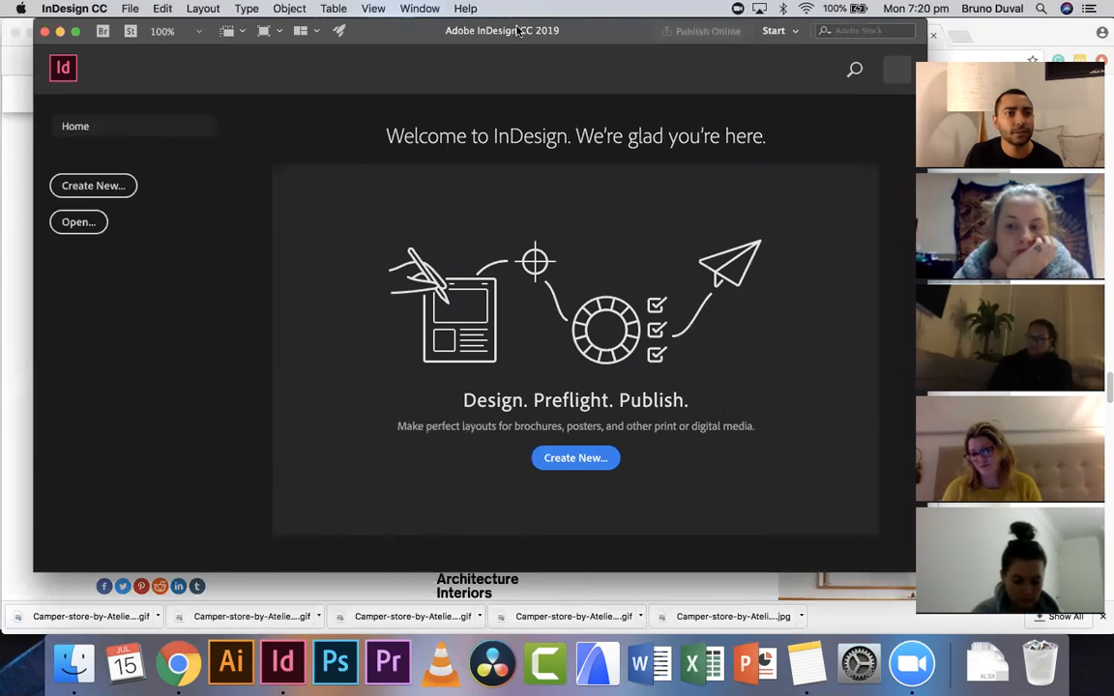
pyautogui.moveTo(42, 38); pyautogui.dragTo(15, 37)
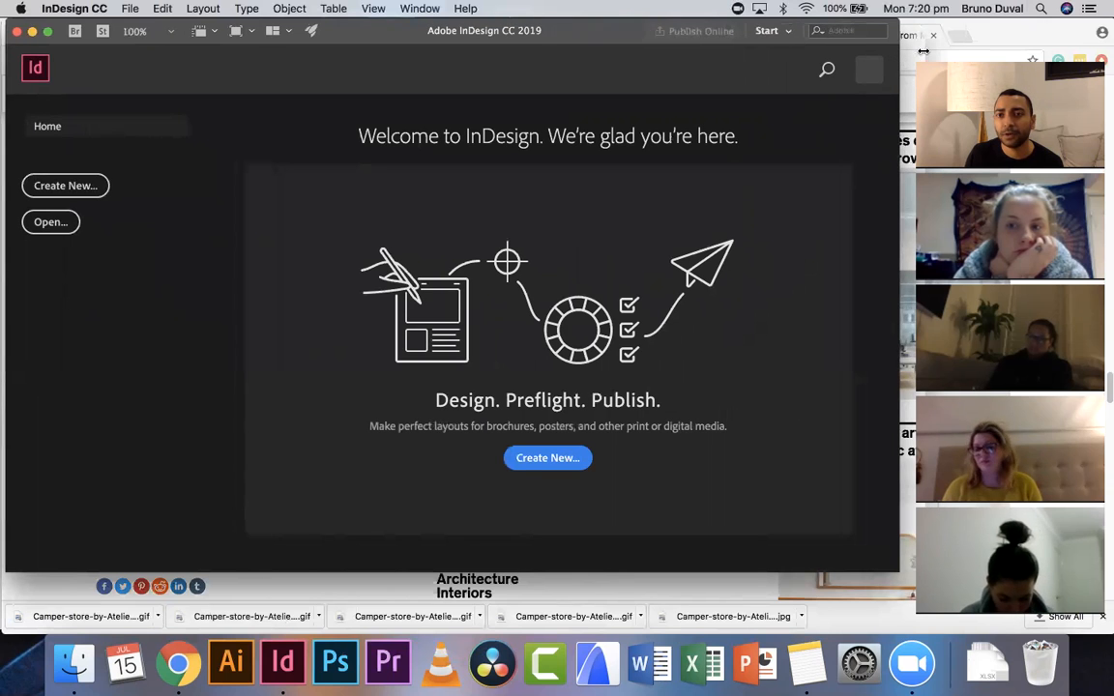
pyautogui.moveTo(900, 53); pyautogui.dragTo(924, 50)
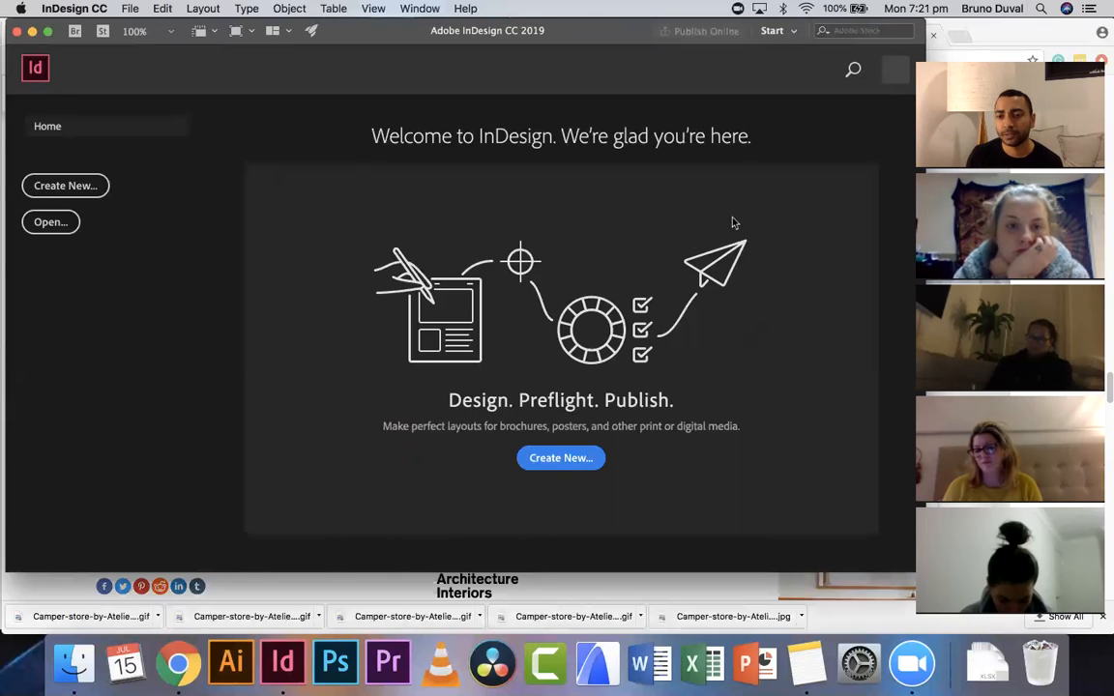
pyautogui.click(868, 578)
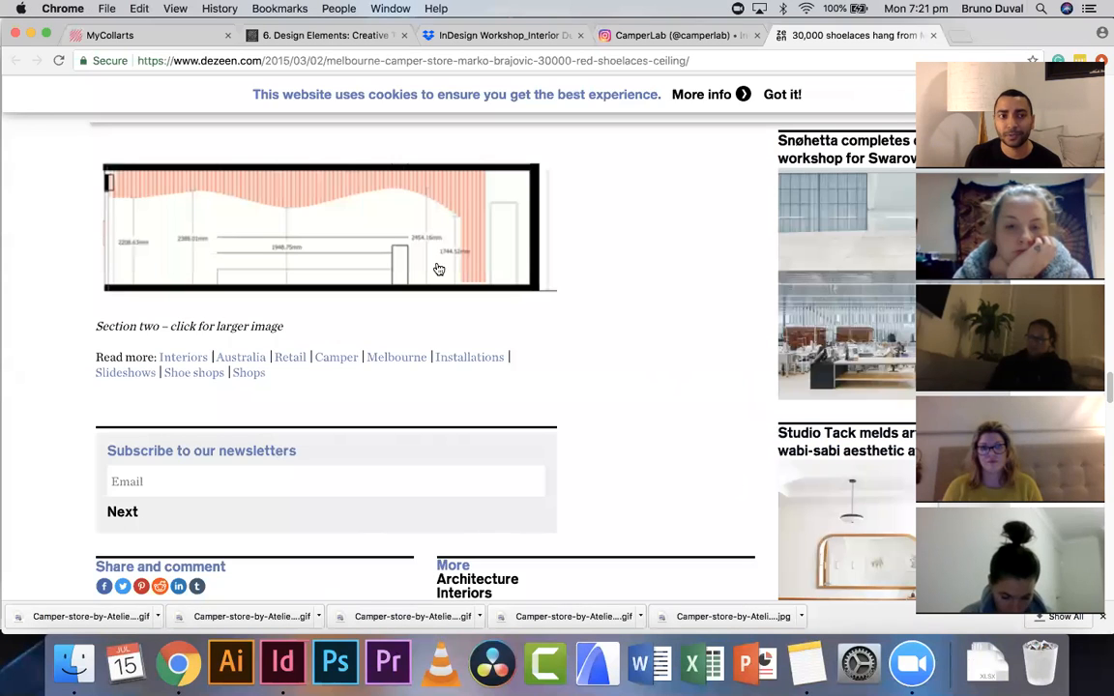
pyautogui.click(30, 34)
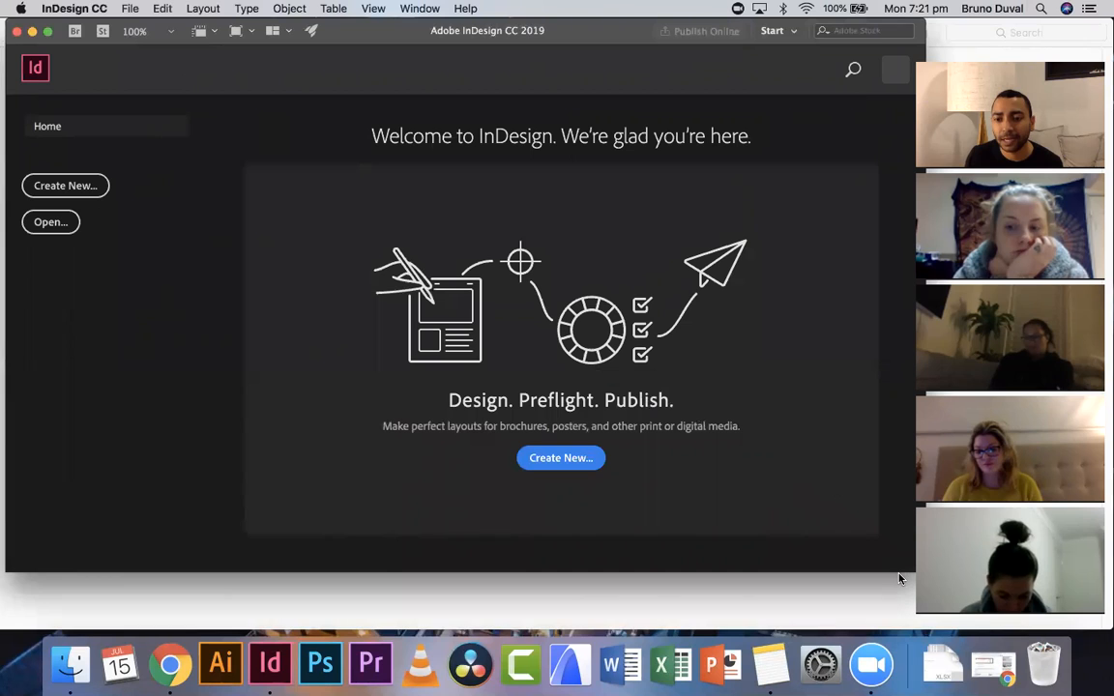
pyautogui.moveTo(904, 641)
pyautogui.mouseDown()
pyautogui.moveTo(901, 605)
pyautogui.moveTo(900, 632)
pyautogui.mouseUp()
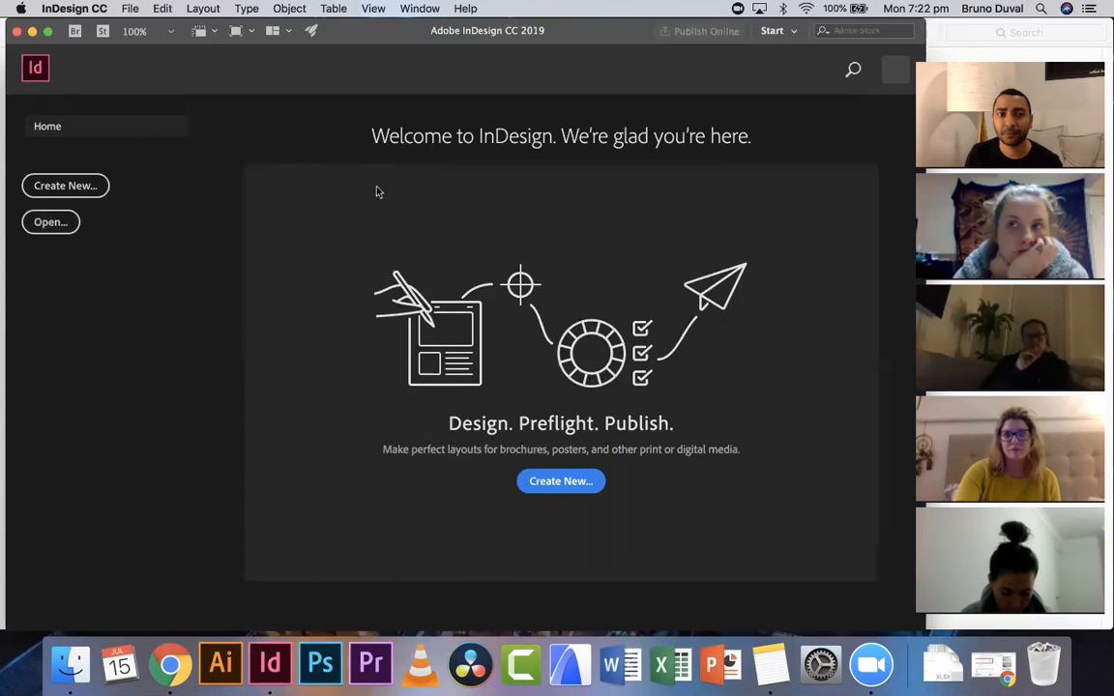
# - Start a new document from the Print presets and name it 20190715 Camper Melb Central
pyautogui.click(71, 190)
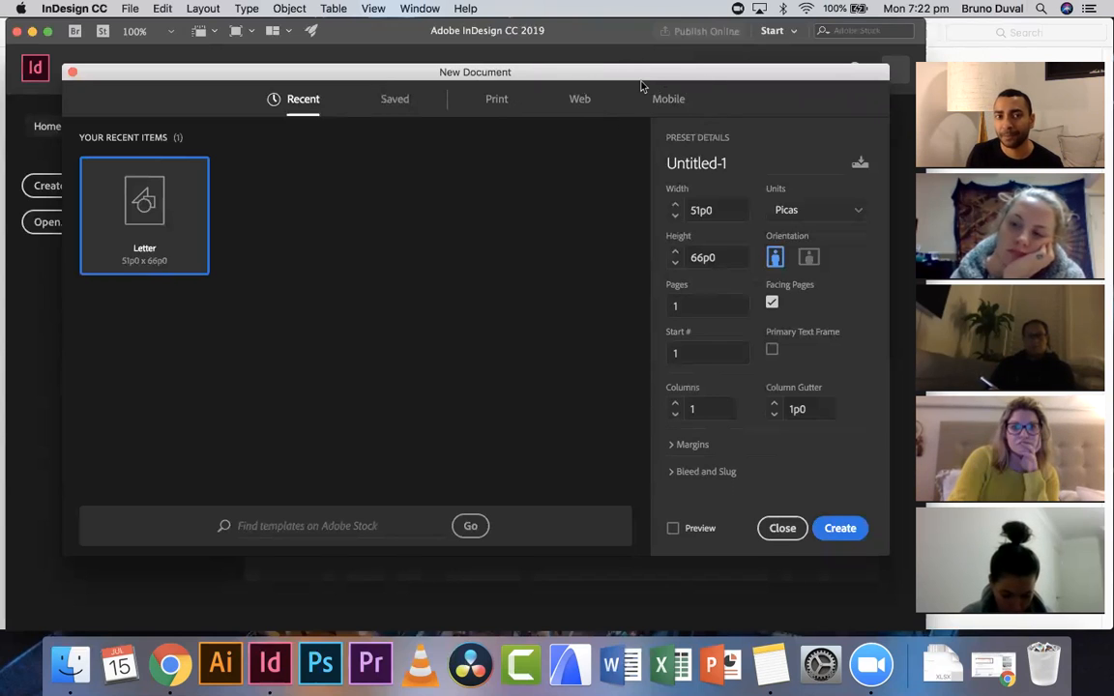
pyautogui.click(504, 120)
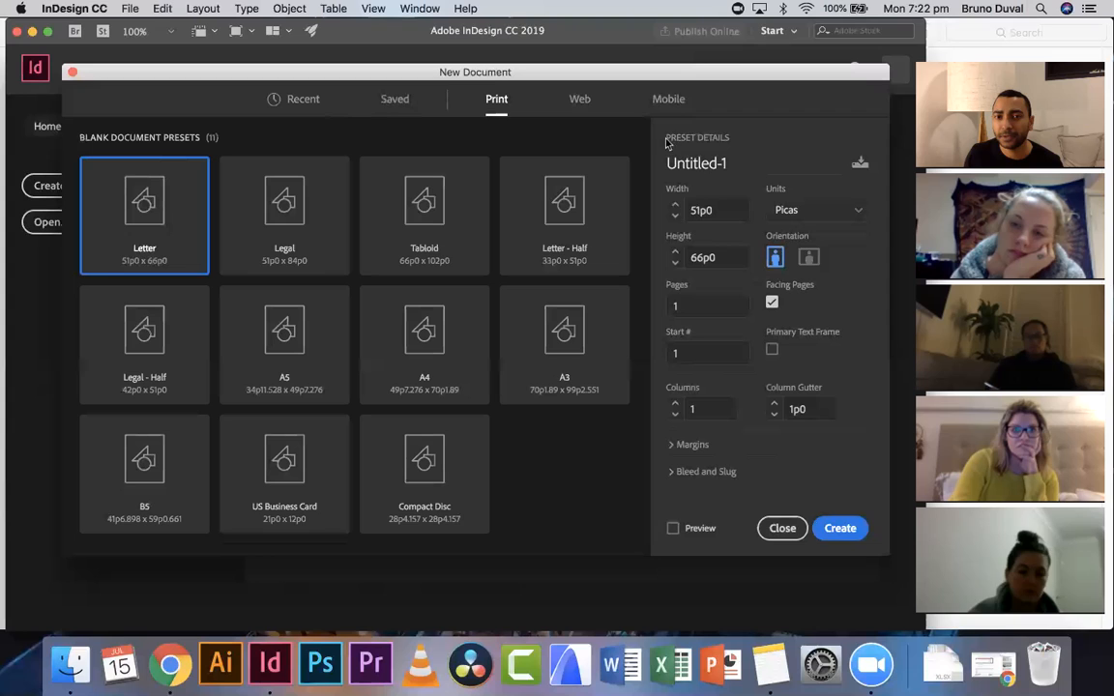
pyautogui.moveTo(654, 161); pyautogui.dragTo(809, 143)
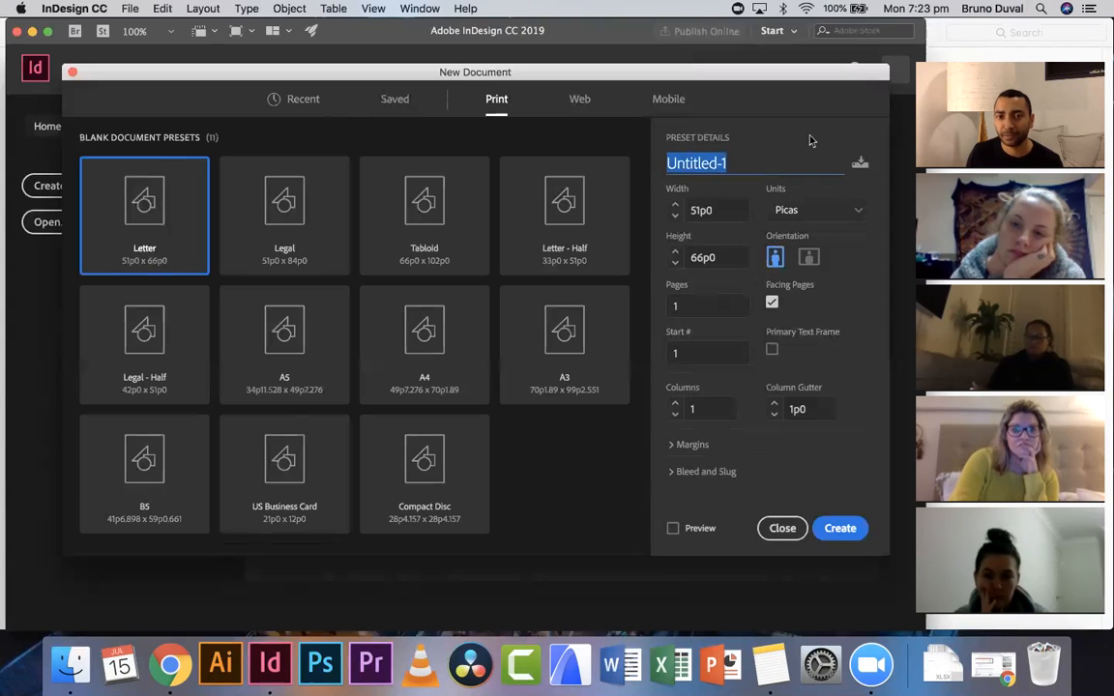
pyautogui.write('Camper')
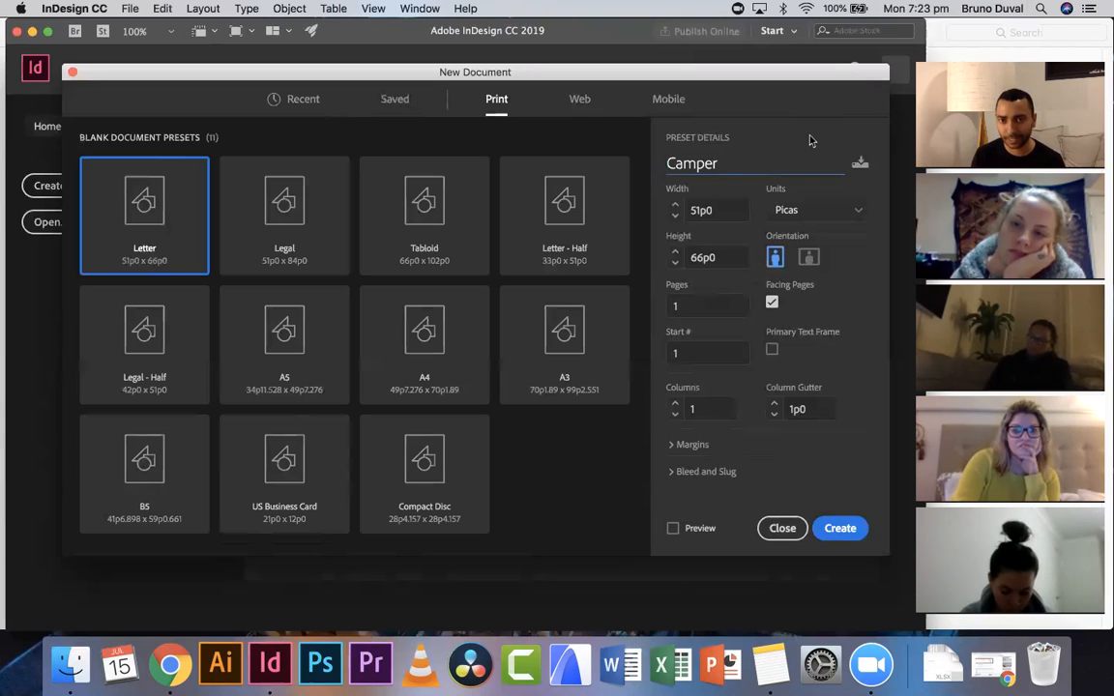
pyautogui.press('super+Left')
pyautogui.write('20190715')
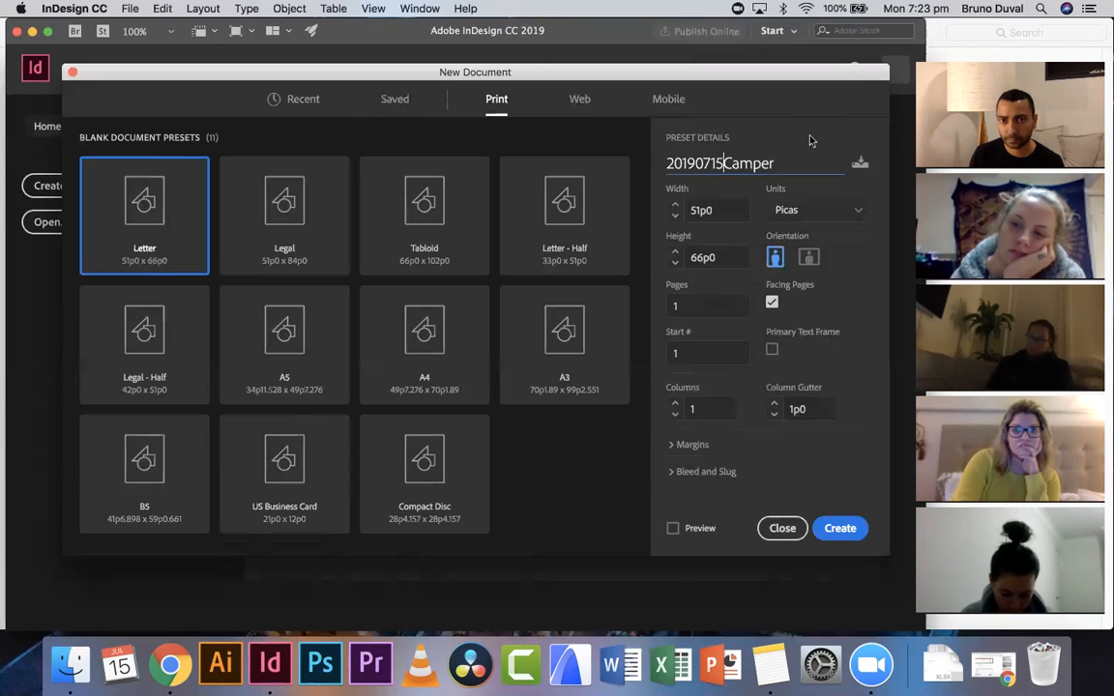
pyautogui.press('super+a')
pyautogui.press('BackSpace')
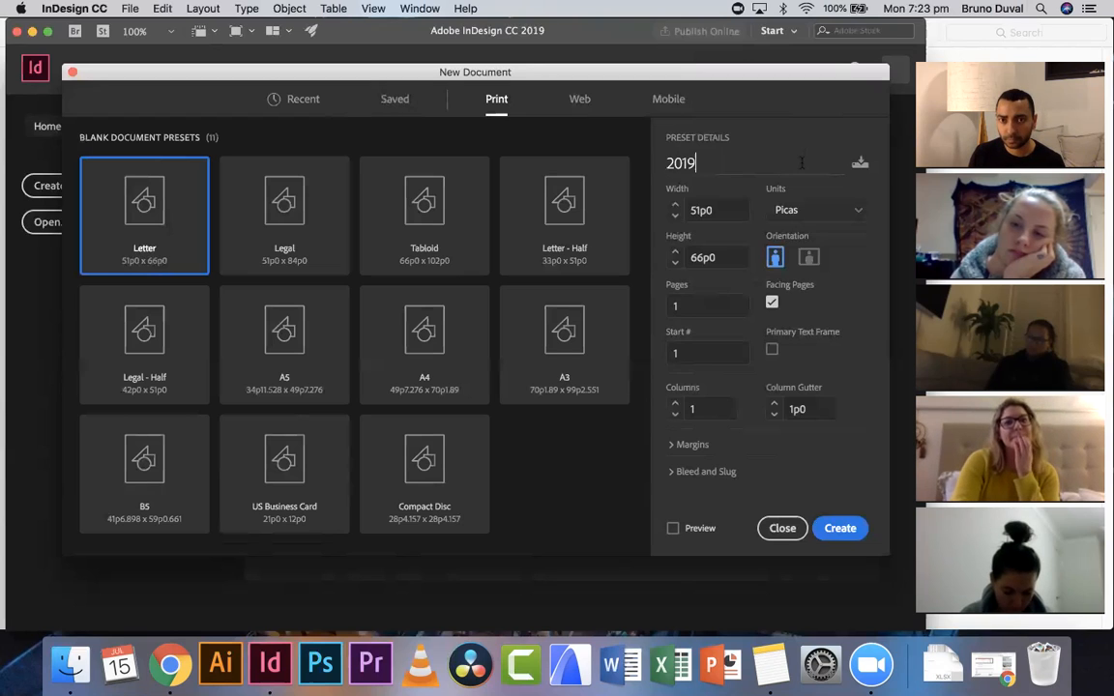
pyautogui.write('2019071')
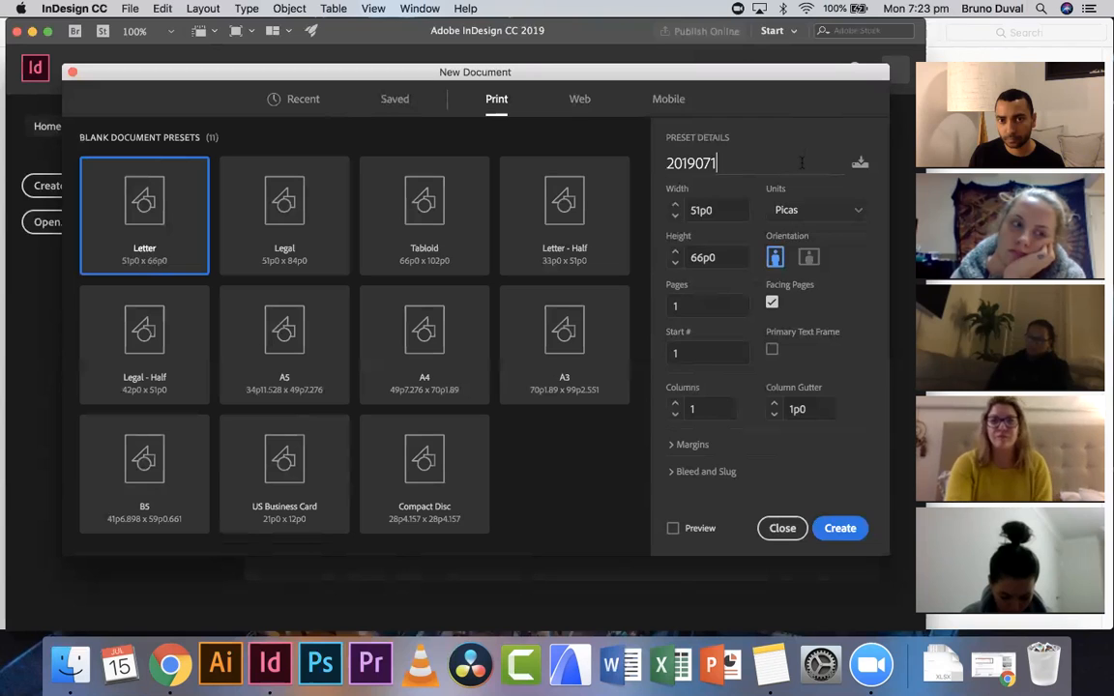
pyautogui.write('5 Camper Me')
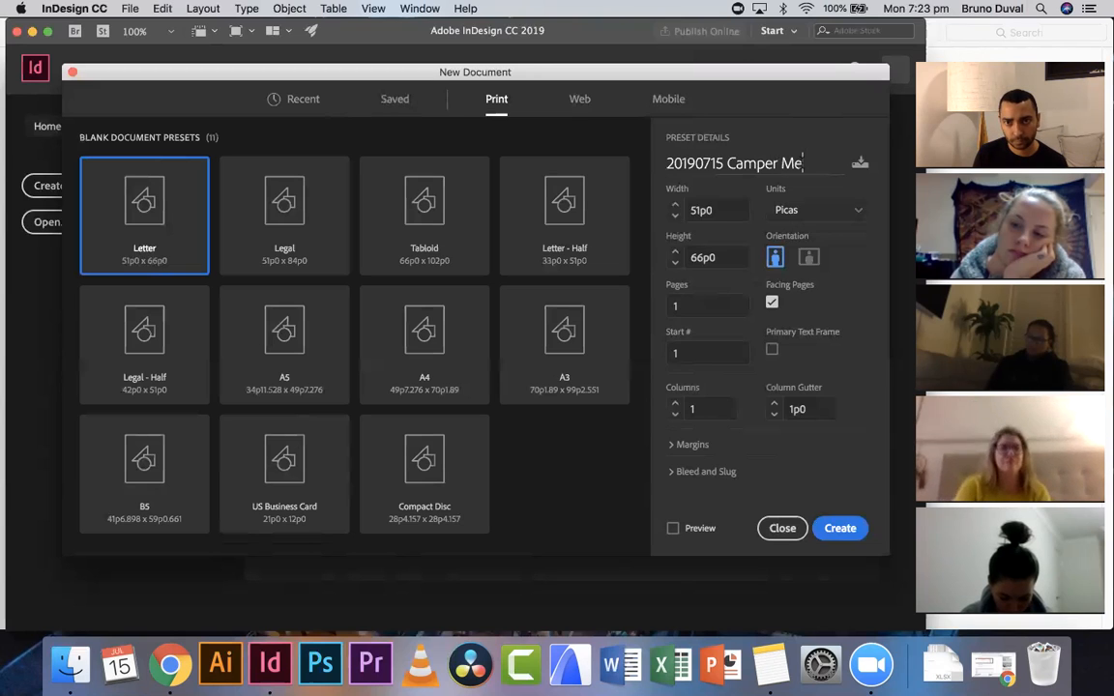
pyautogui.write('lb C')
pyautogui.press('BackSpace')
pyautogui.press('BackSpace')
pyautogui.write('Central')
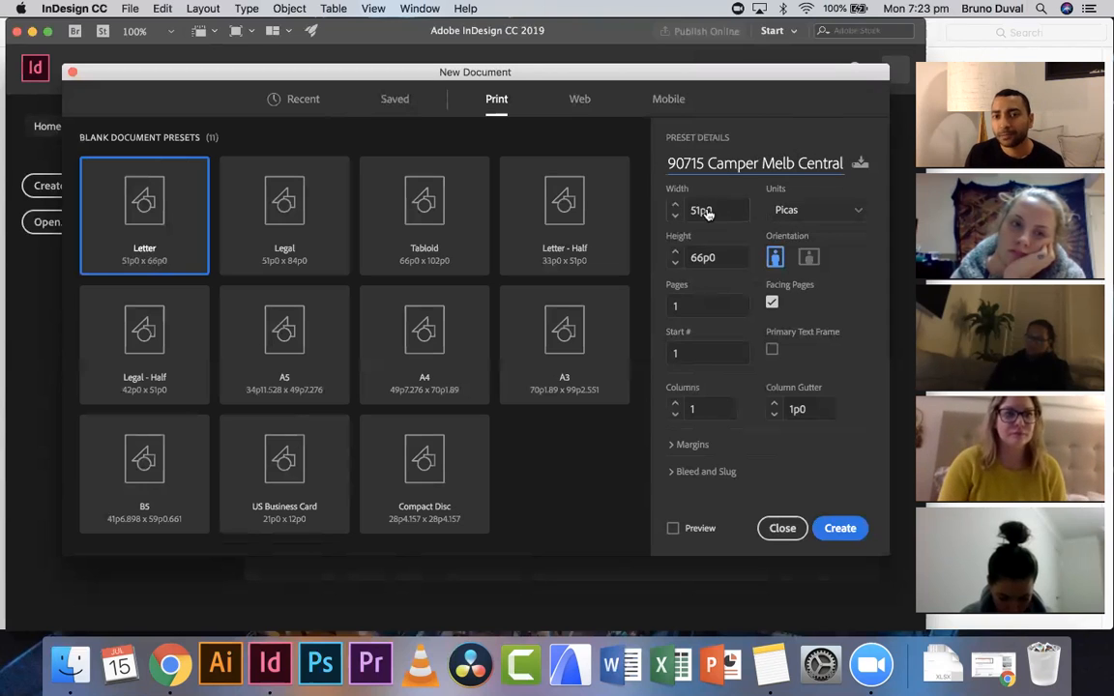
# - Choose the A3 print preset and set the document units to Millimeters
pyautogui.click(864, 216)
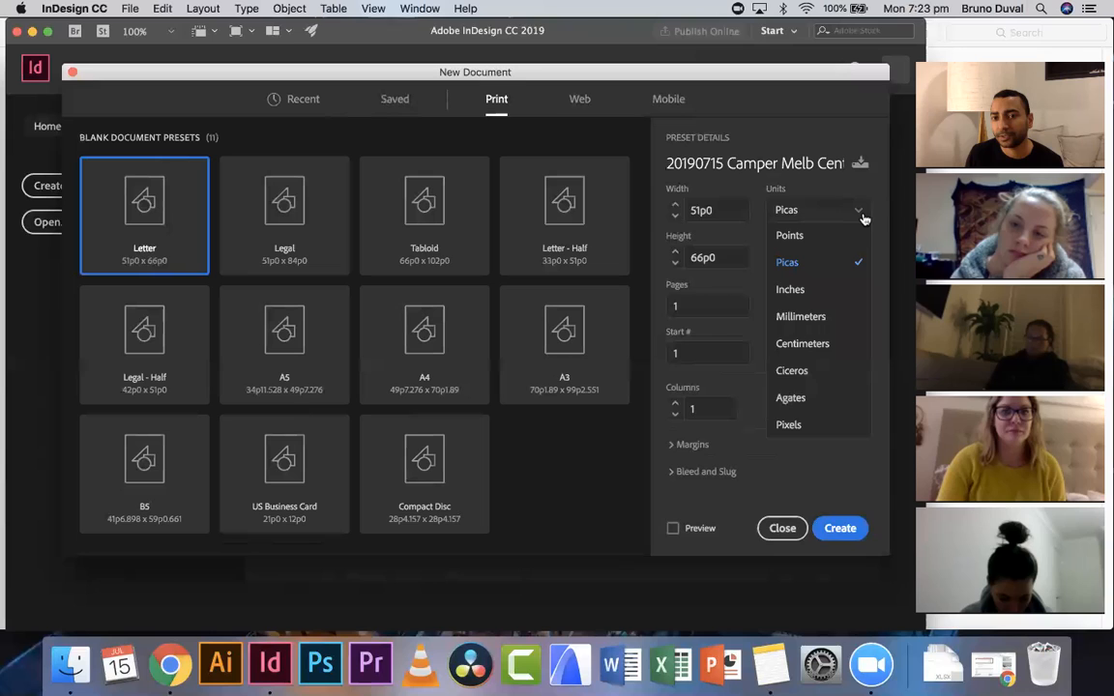
pyautogui.click(827, 317)
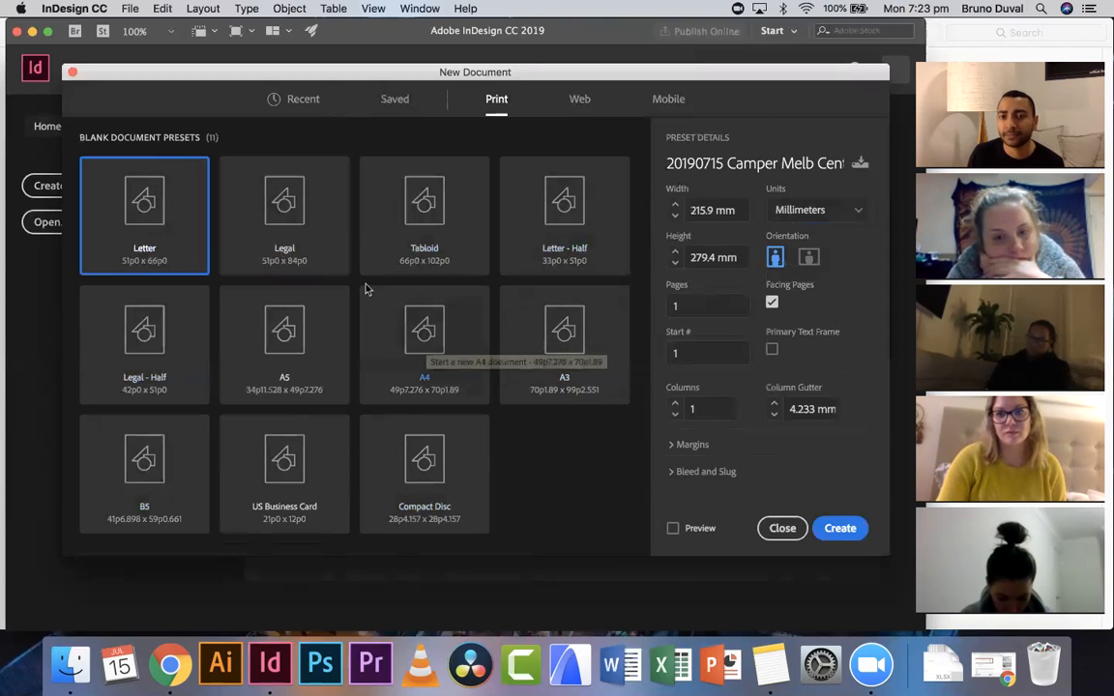
pyautogui.click(572, 346)
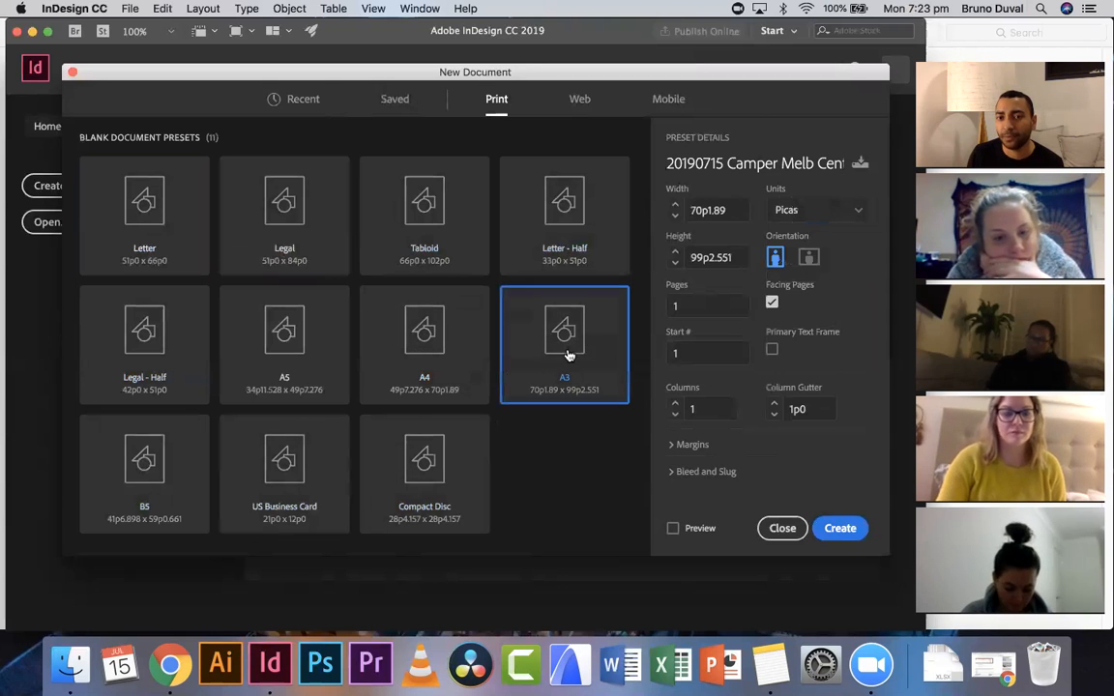
pyautogui.click(843, 211)
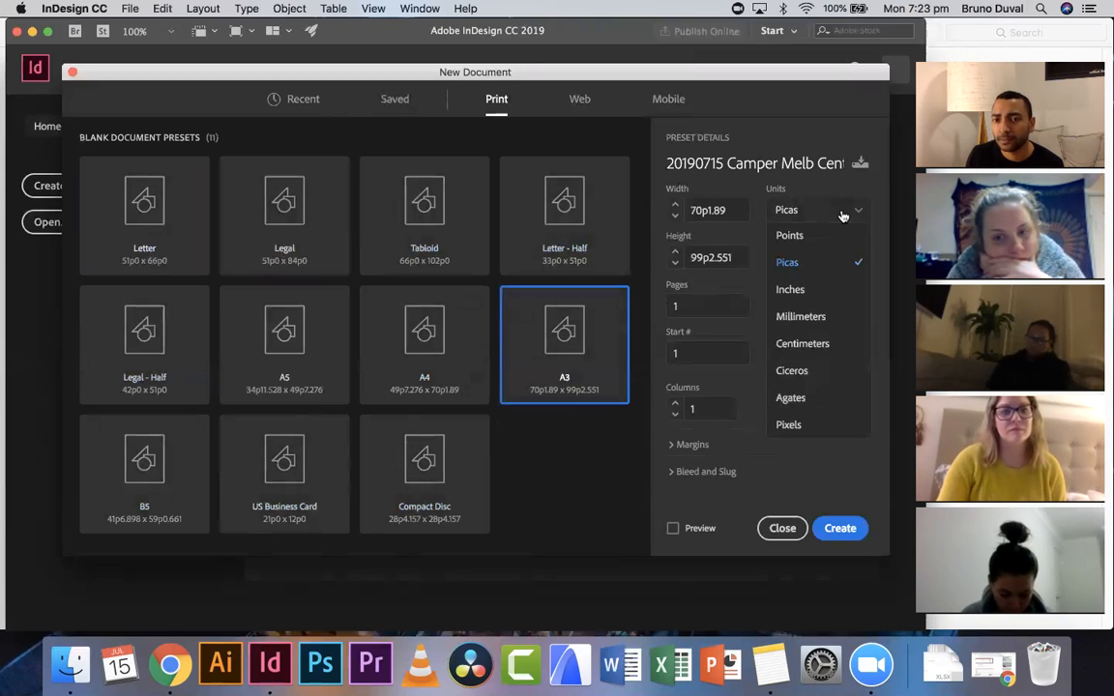
pyautogui.click(802, 318)
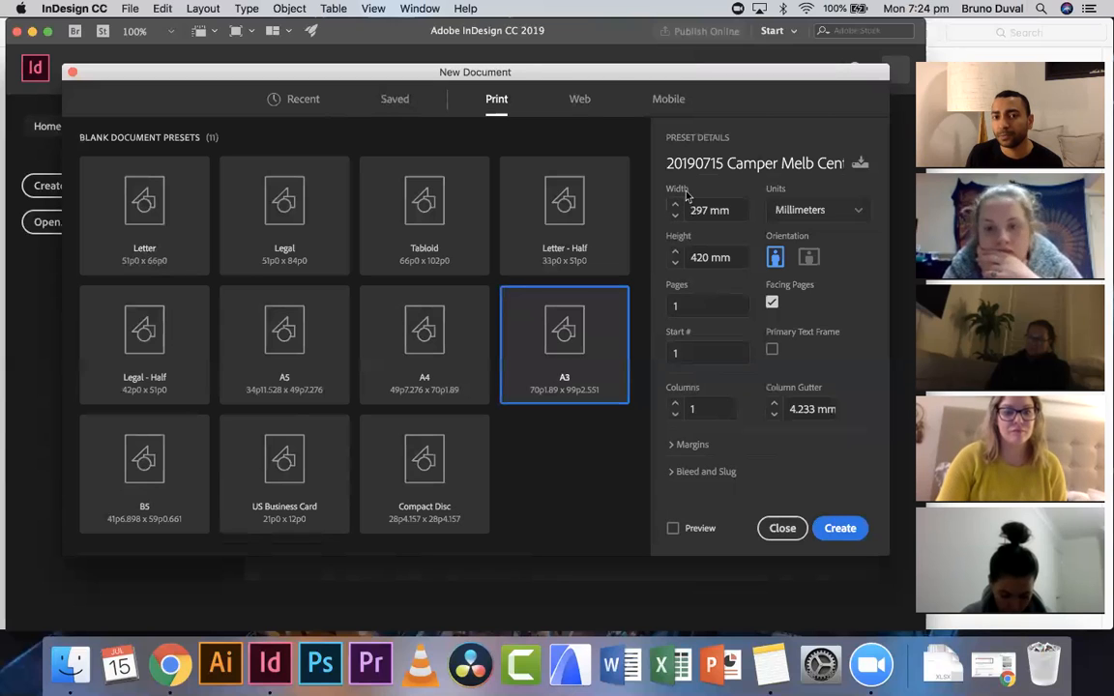
# - Switch the page orientation to landscape and set the number of pages to 10
pyautogui.click(809, 257)
pyautogui.click(775, 259)
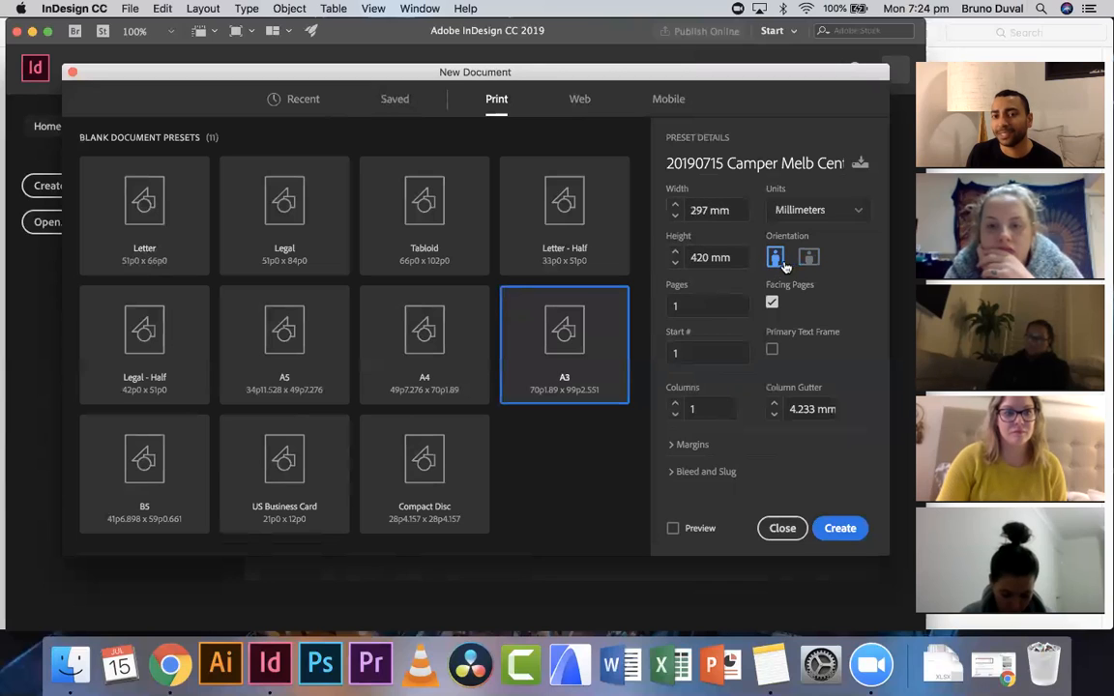
pyautogui.click(809, 257)
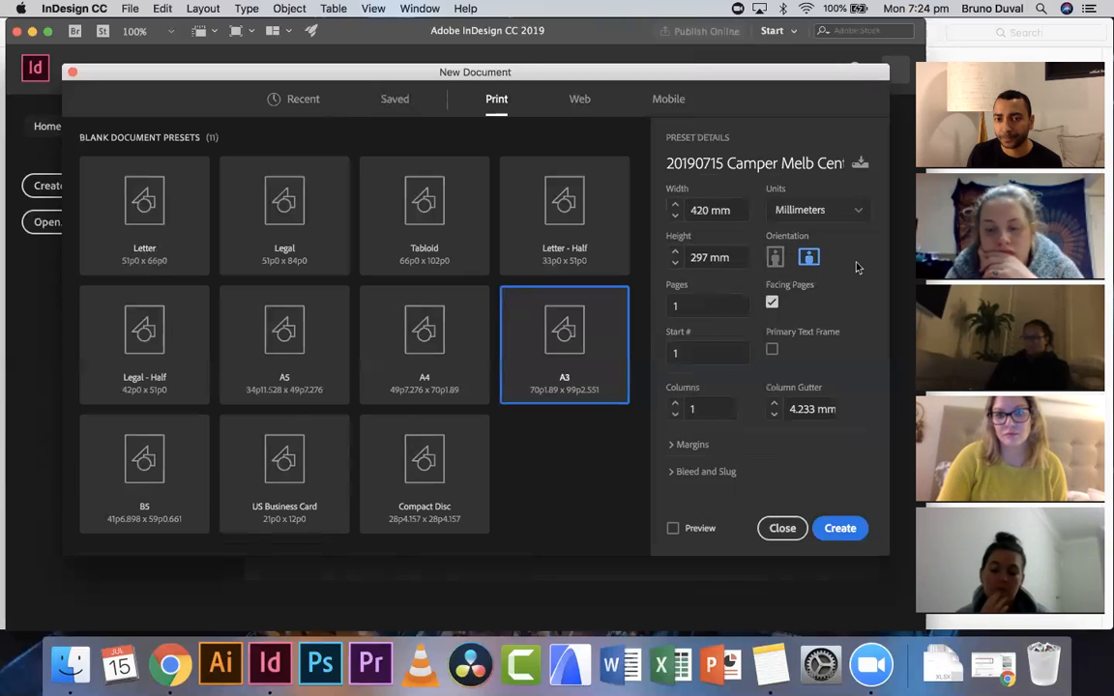
pyautogui.click(685, 306)
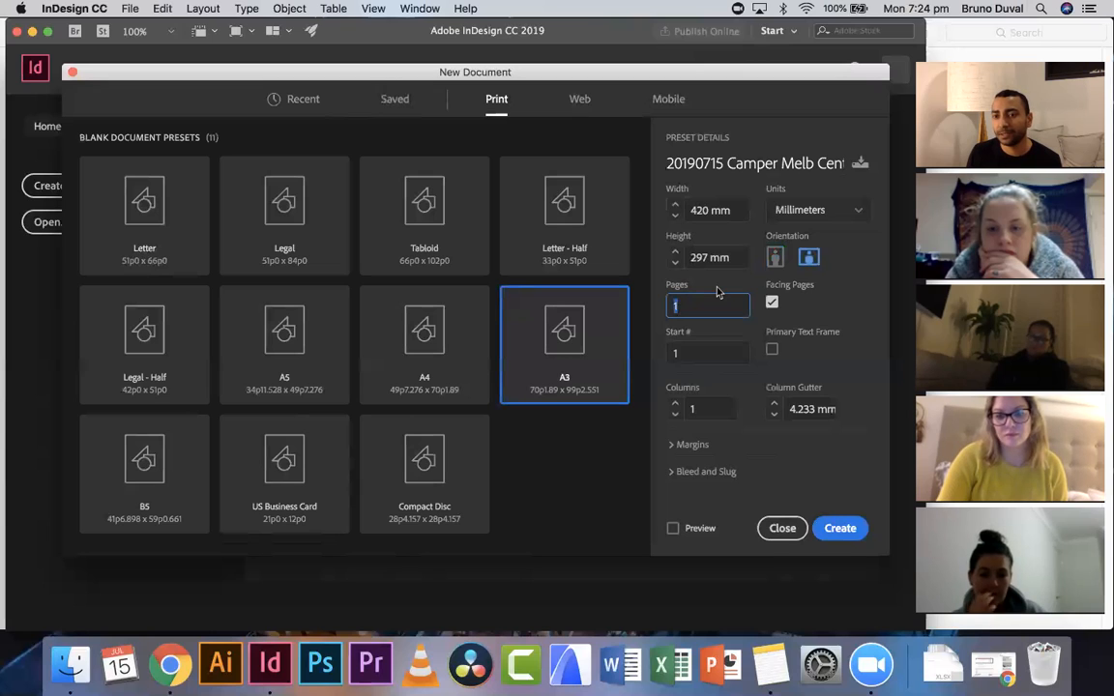
pyautogui.write('10')
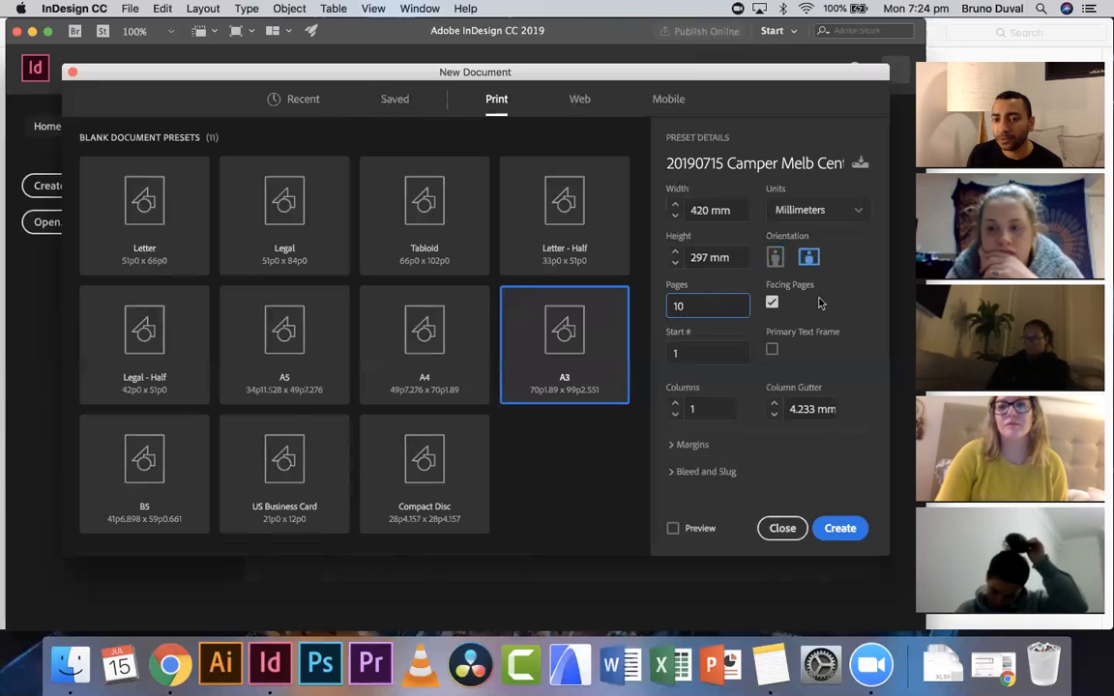
# - Expand the margin settings and set all linked margins to 10 mm
pyautogui.click(698, 445)
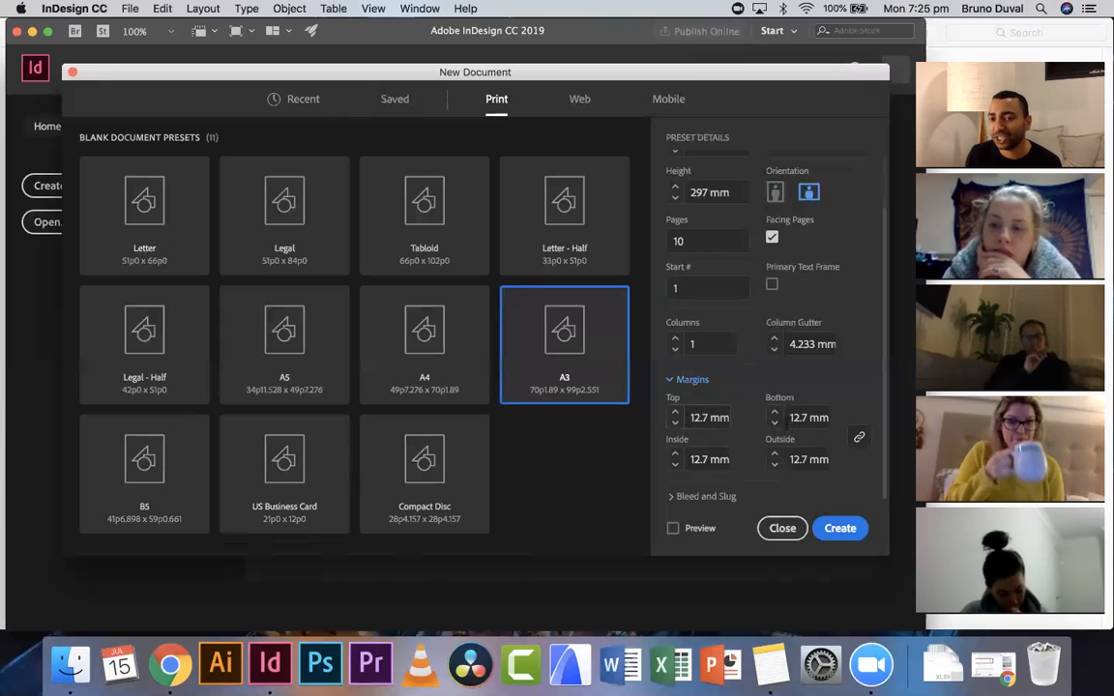
pyautogui.doubleClick(706, 417)
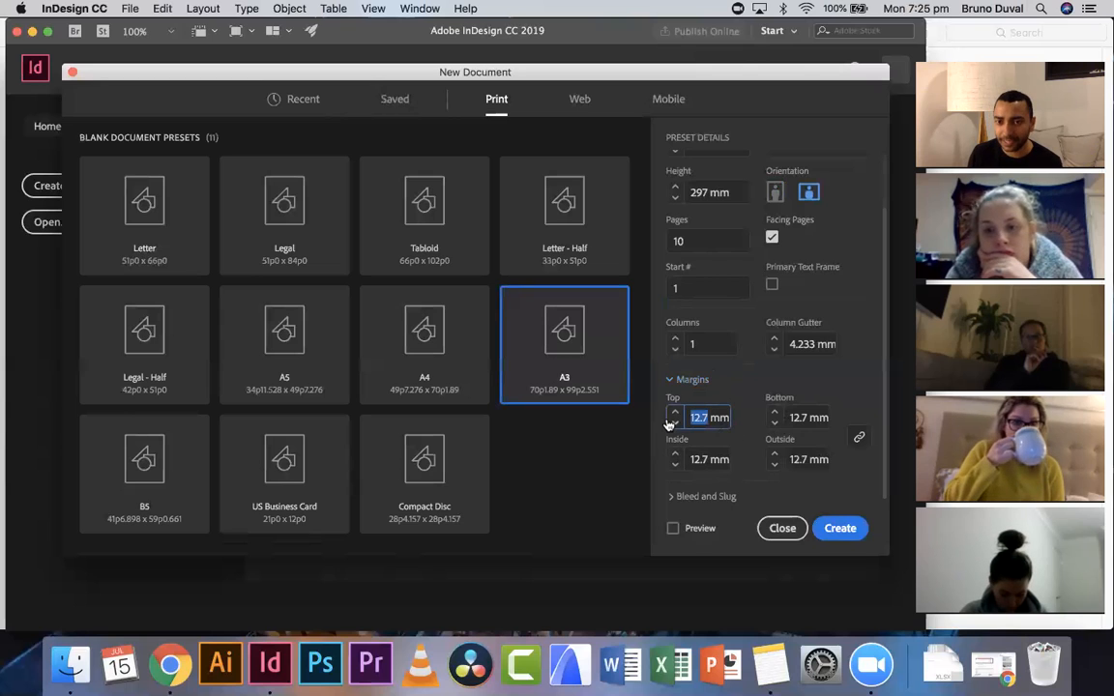
pyautogui.write('1')
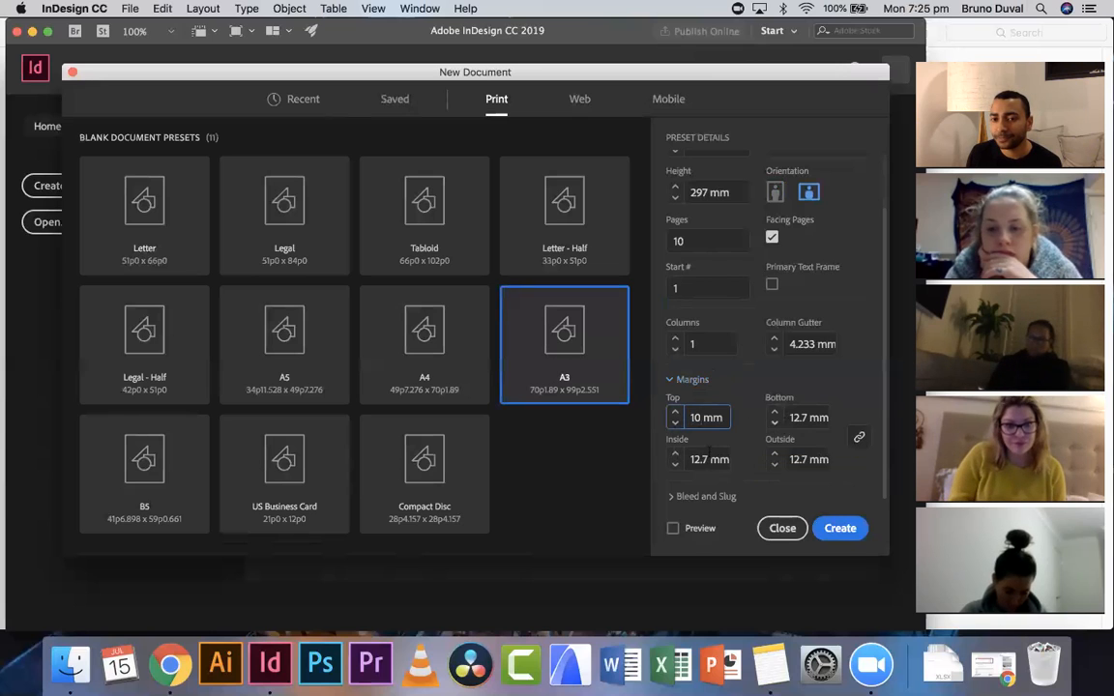
pyautogui.click(705, 461)
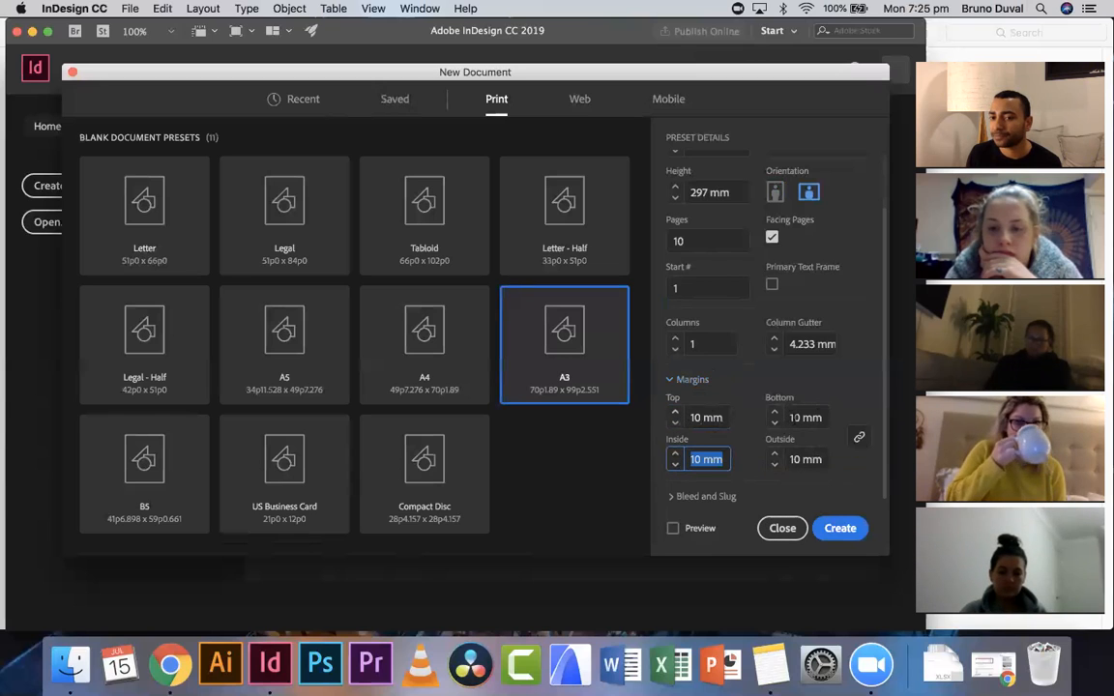
# - Unlink the margins, set the top margin to 2 mm, then relink them so all margins become 2 mm
pyautogui.click(860, 441)
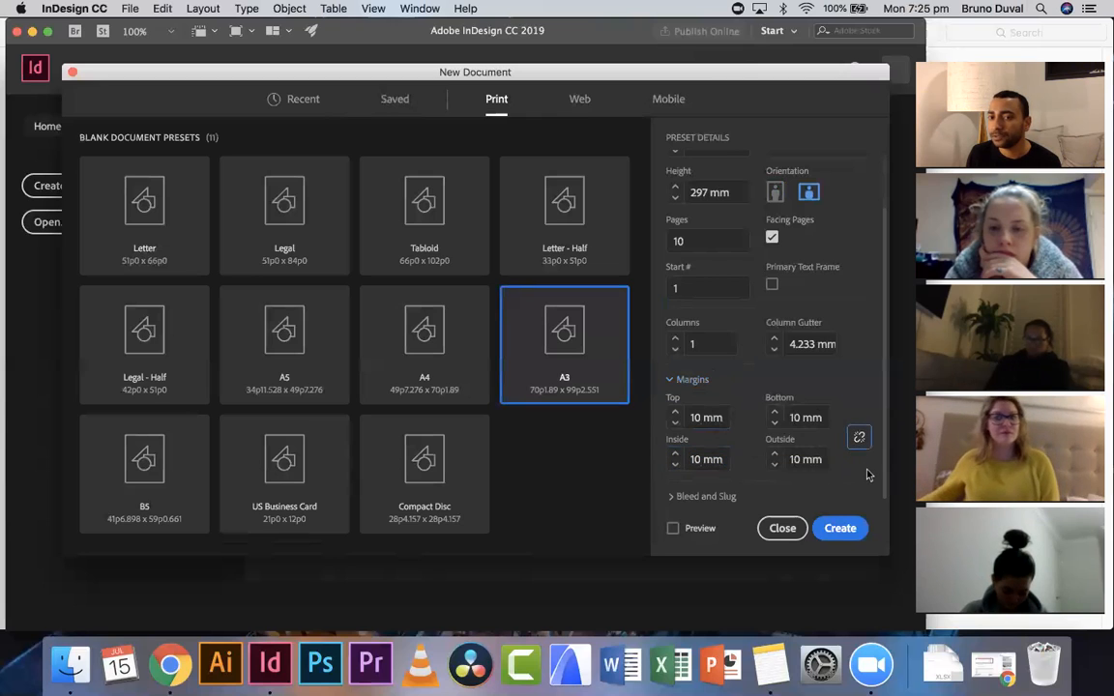
pyautogui.click(694, 417)
pyautogui.press('super+a')
pyautogui.write('2')
pyautogui.click(827, 418)
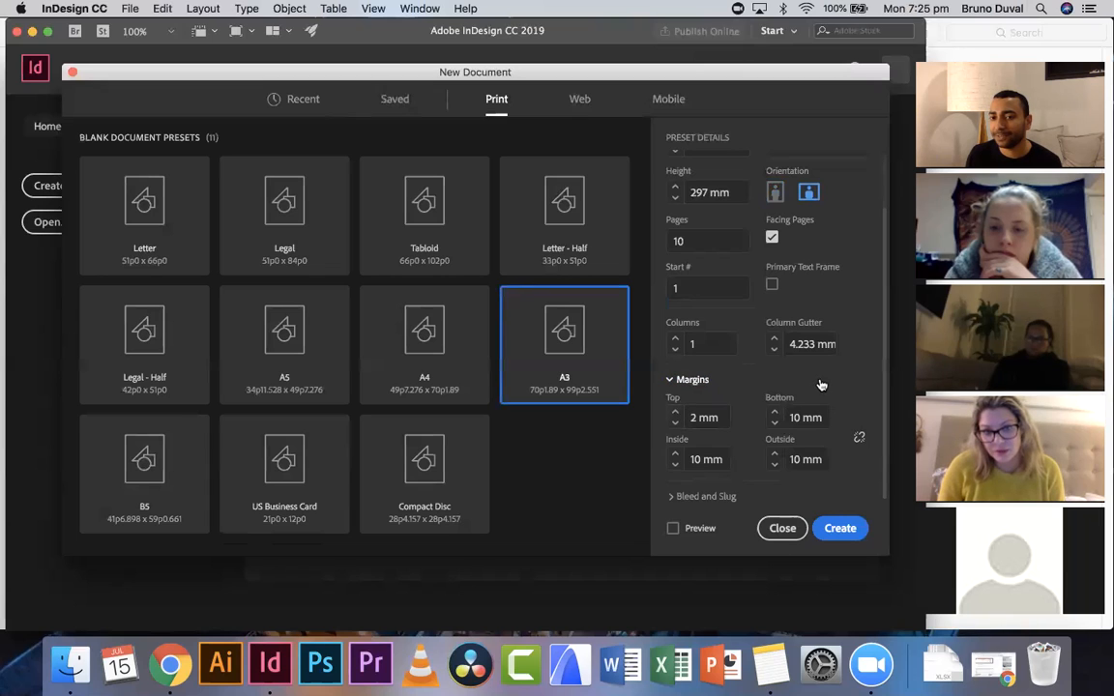
pyautogui.click(859, 438)
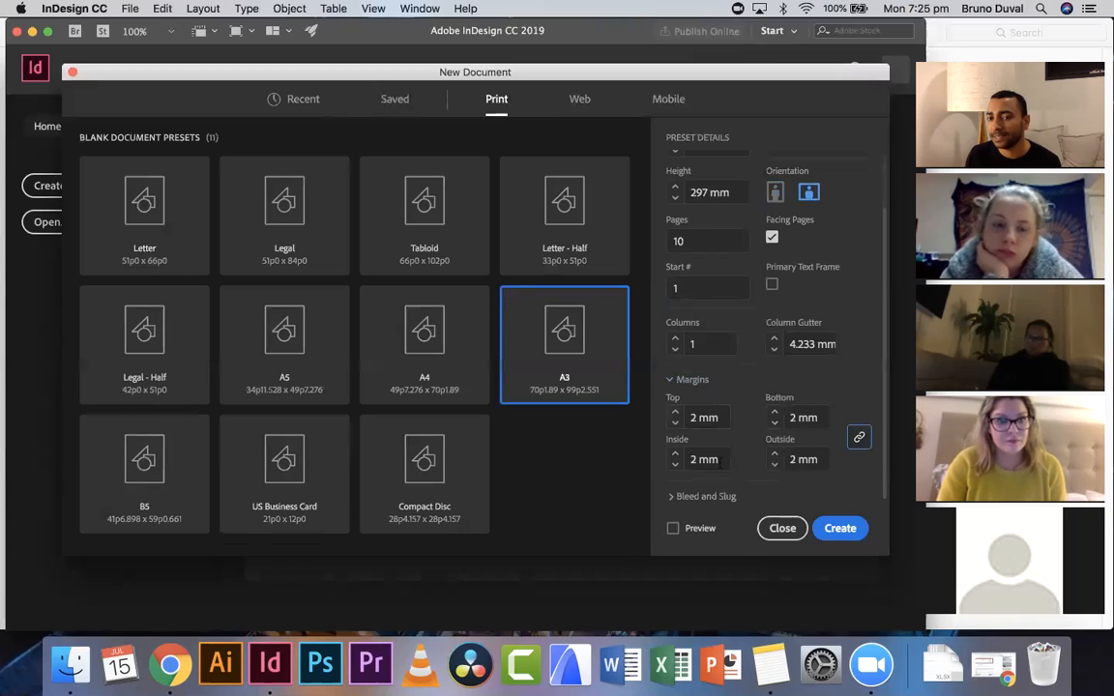
# - Set the linked margins back to 10 mm on all sides
pyautogui.click(689, 418)
pyautogui.write('10')
pyautogui.click(756, 379)
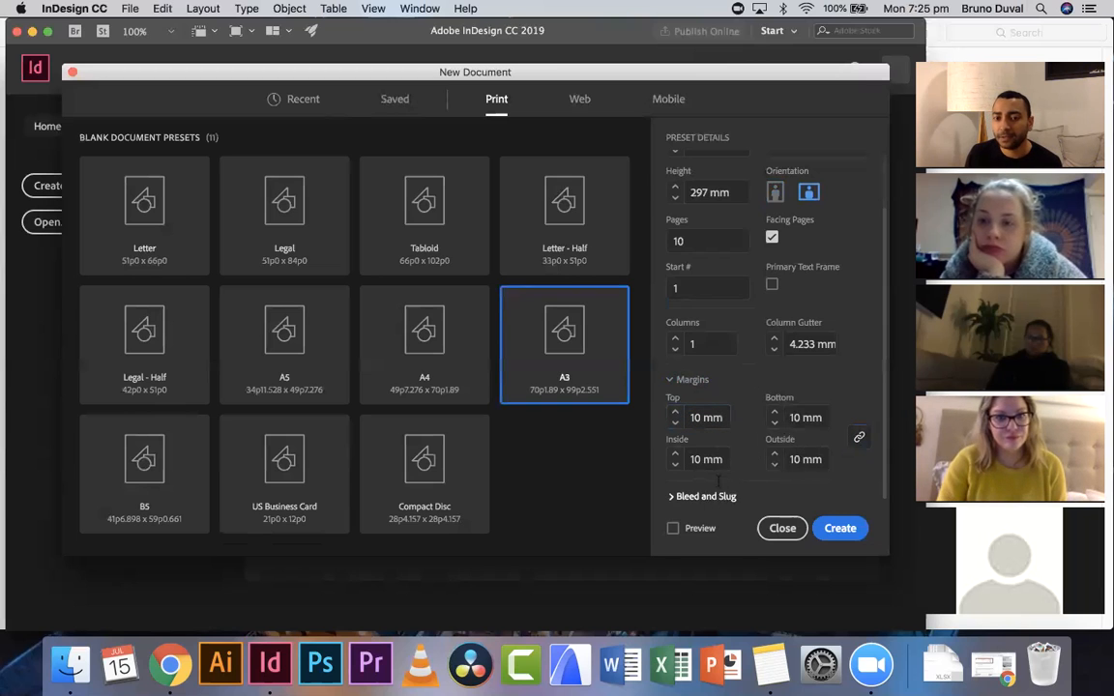
# - Expand the bleed and slug settings, review the document settings, and create the document
pyautogui.click(711, 496)
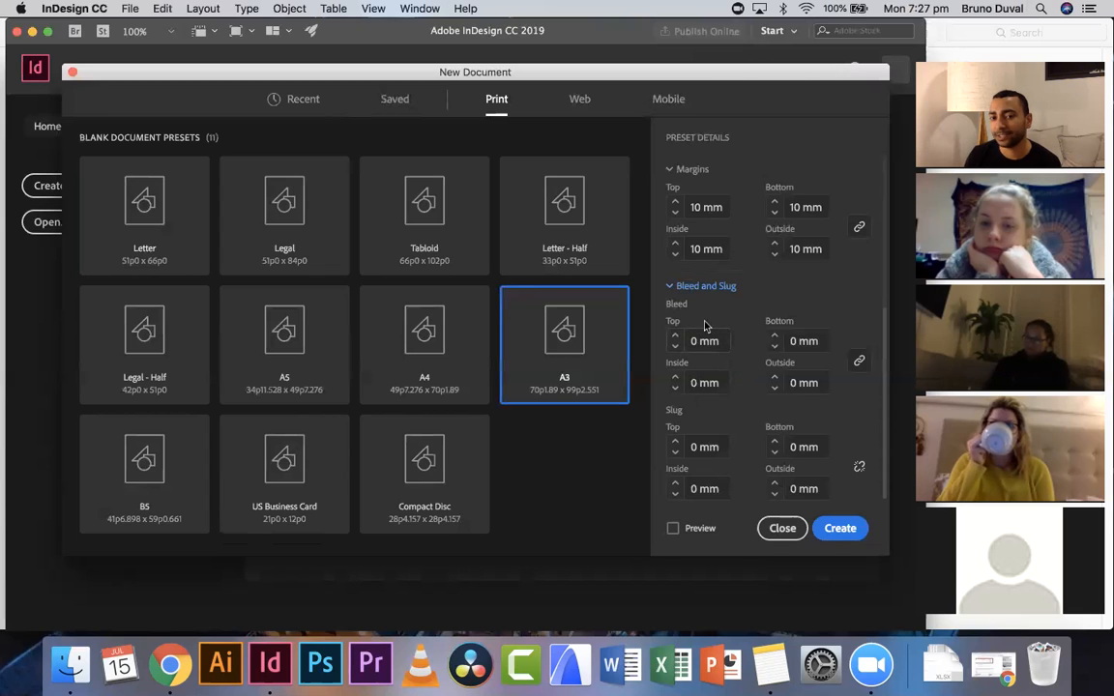
pyautogui.scroll(5, 696, 291)
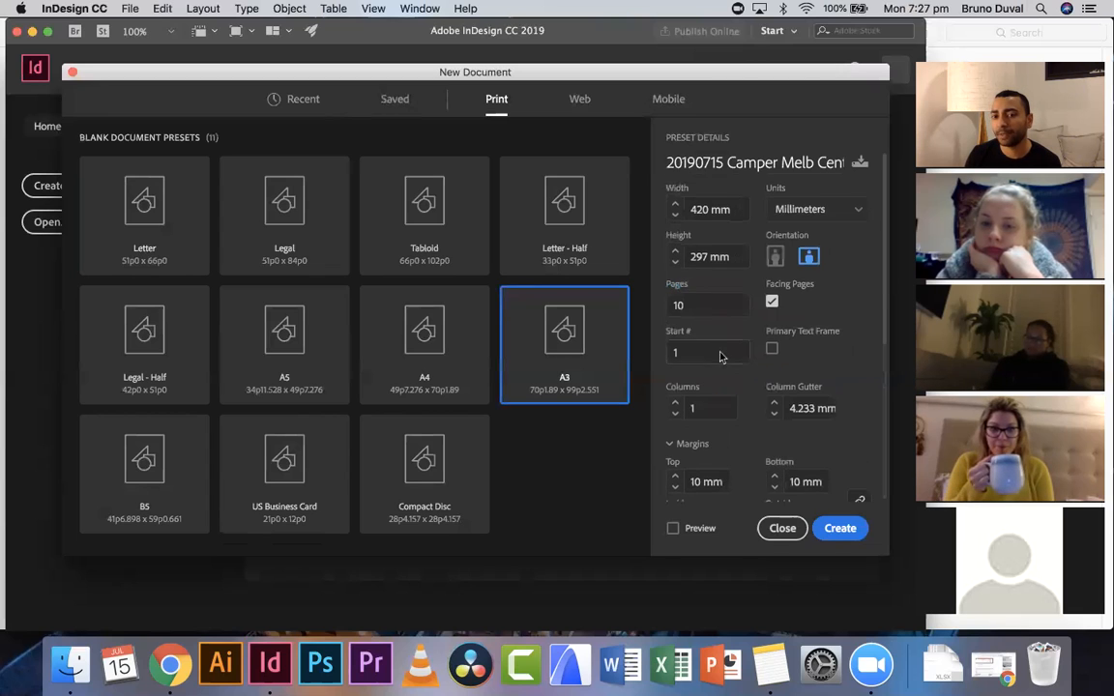
pyautogui.scroll(-5, 711, 273)
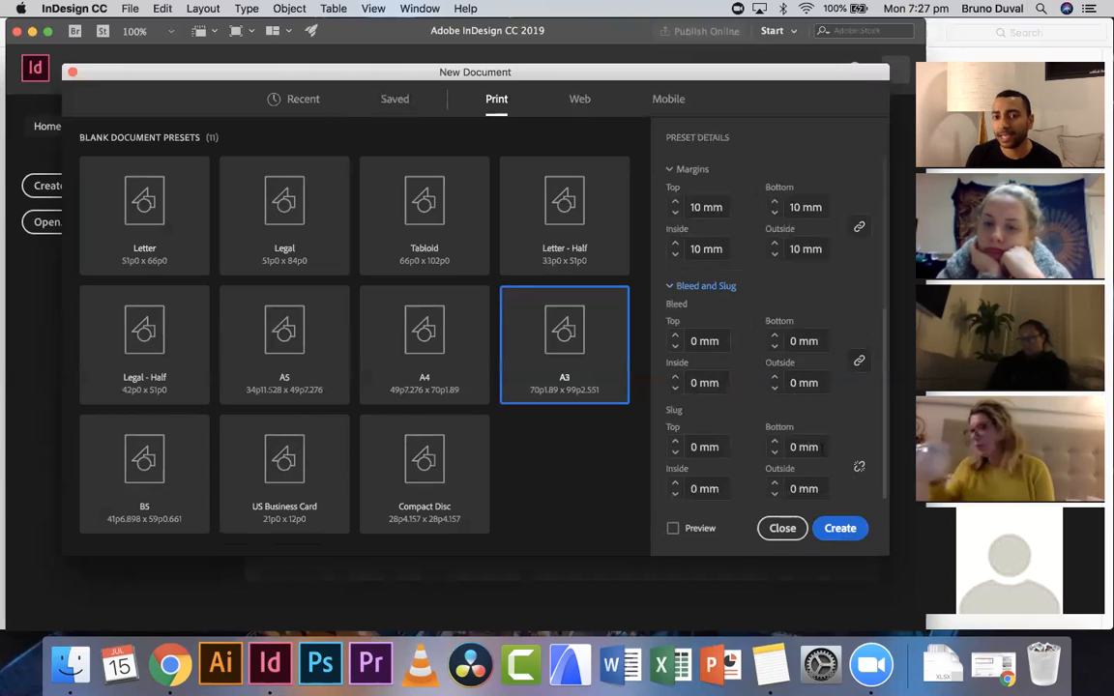
pyautogui.scroll(5, 823, 462)
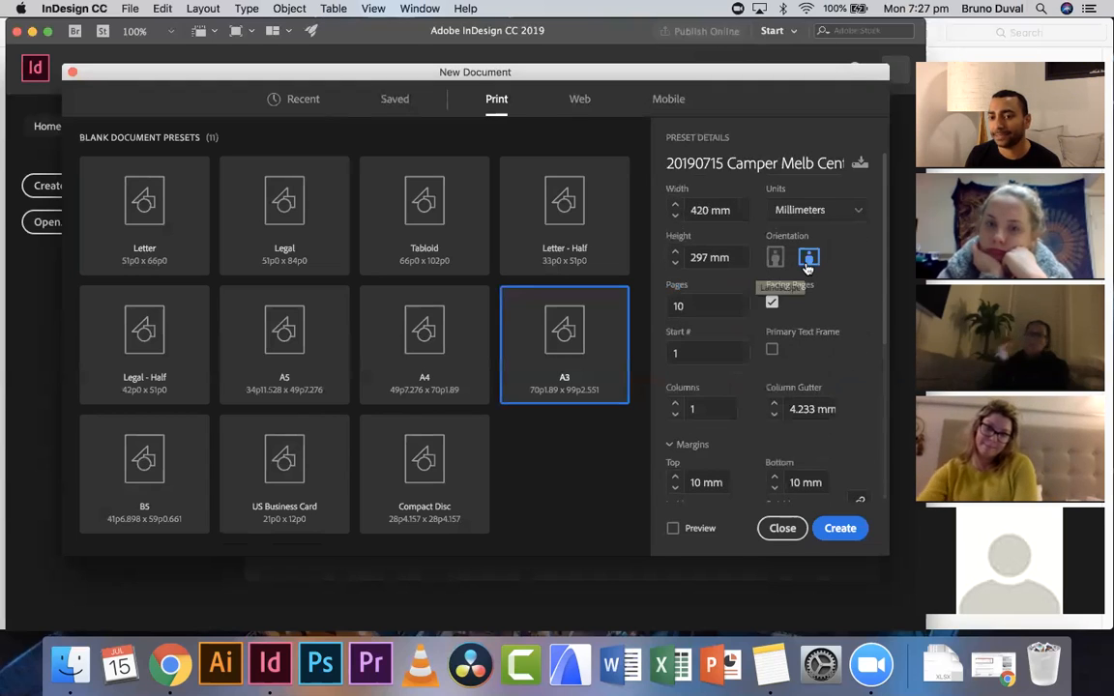
pyautogui.click(838, 529)
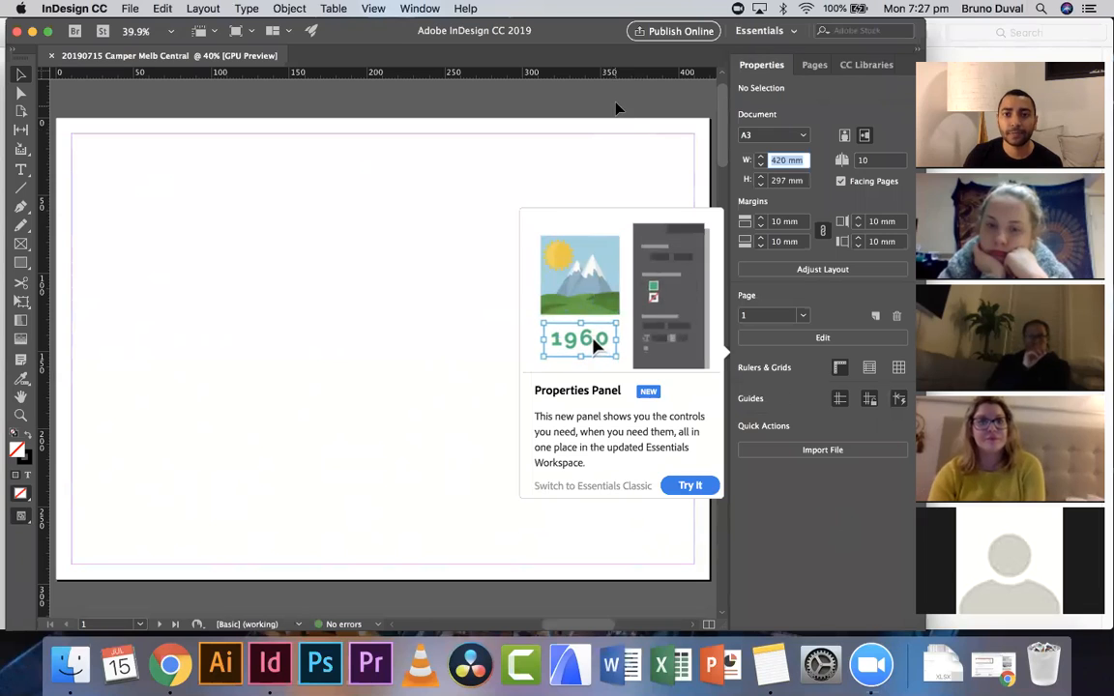
# - Dismiss the Properties Panel tip and open the Pages panel
pyautogui.click(617, 109)
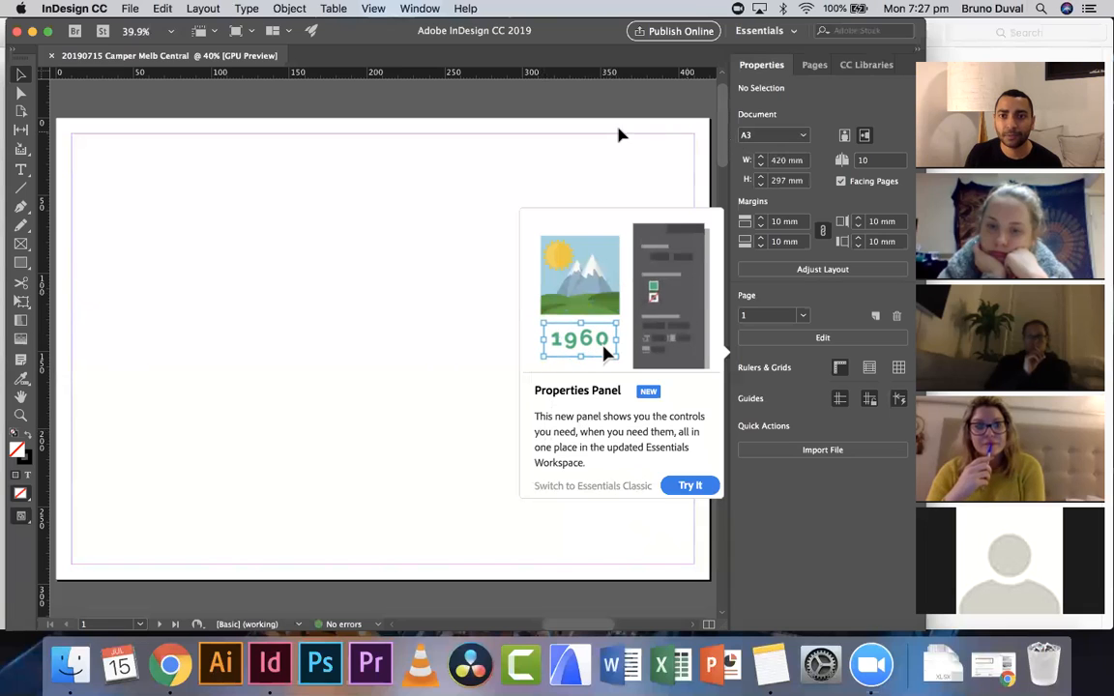
pyautogui.click(697, 138)
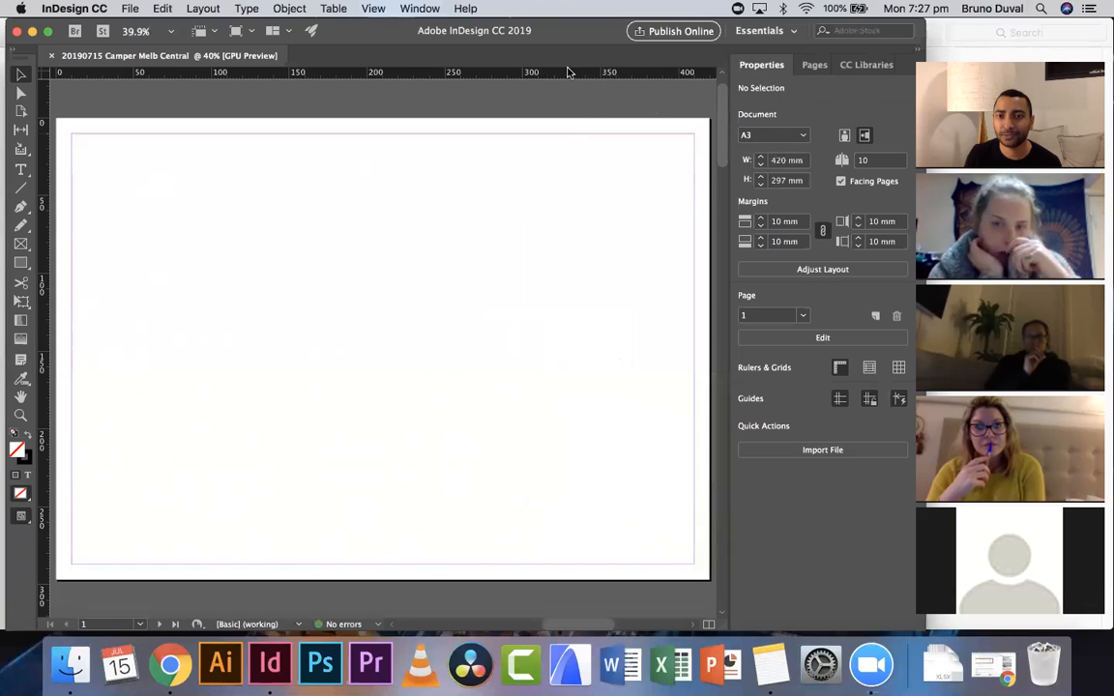
pyautogui.click(815, 66)
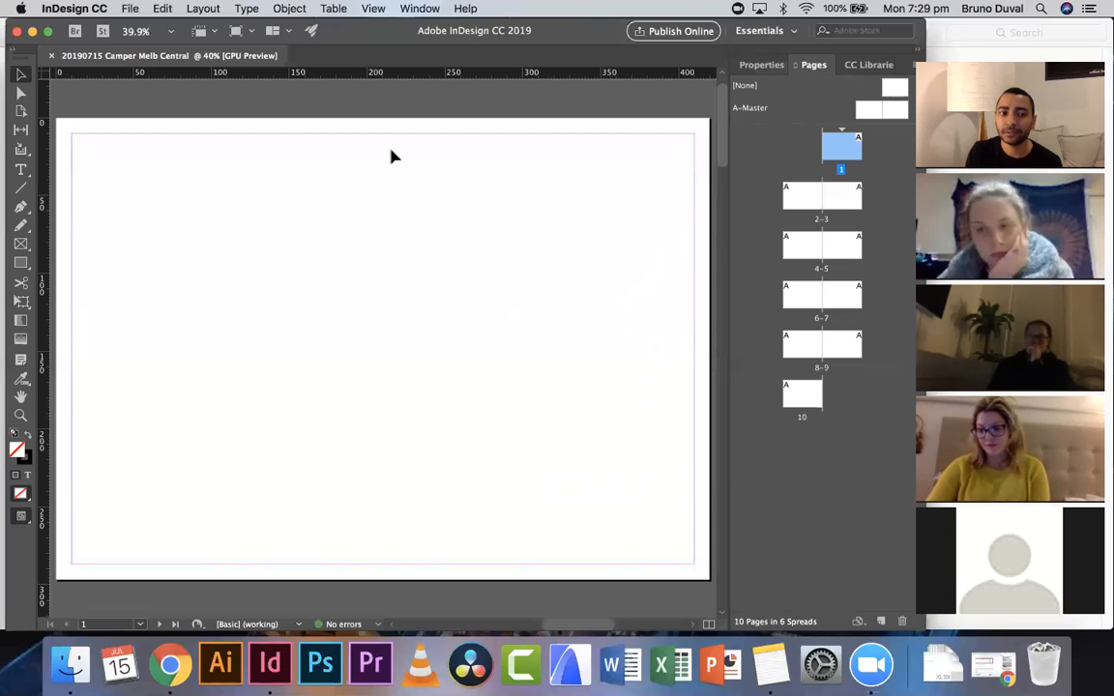
# - Zoom out with the Zoom tool to view all ten pages of the document
pyautogui.click(20, 418)
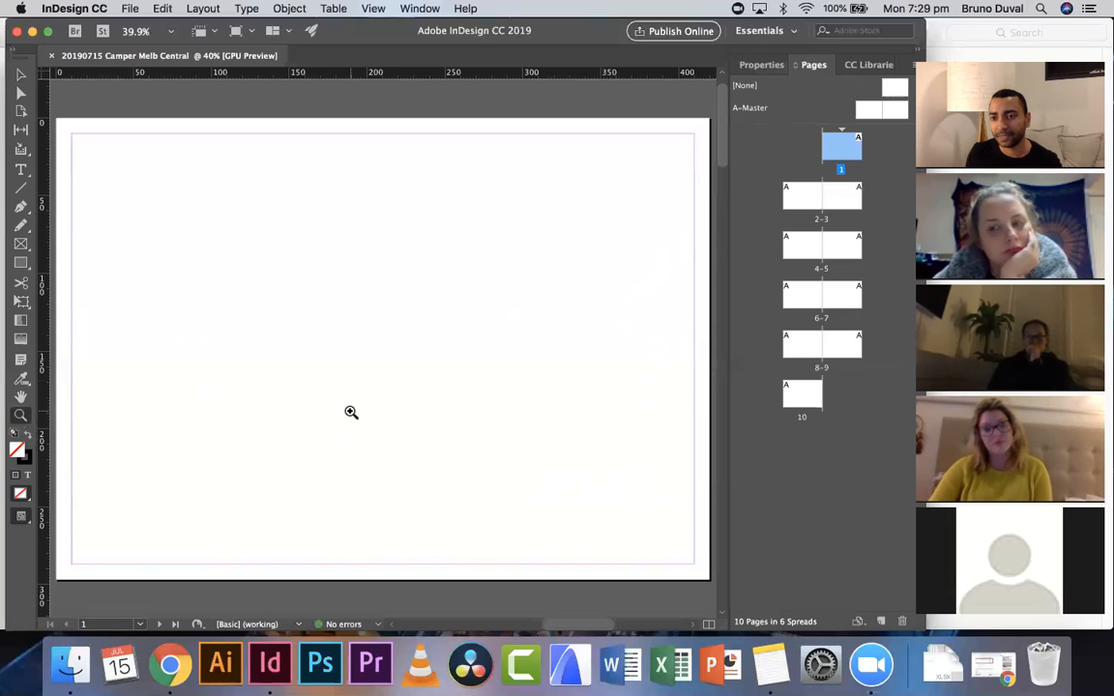
pyautogui.press('alt')
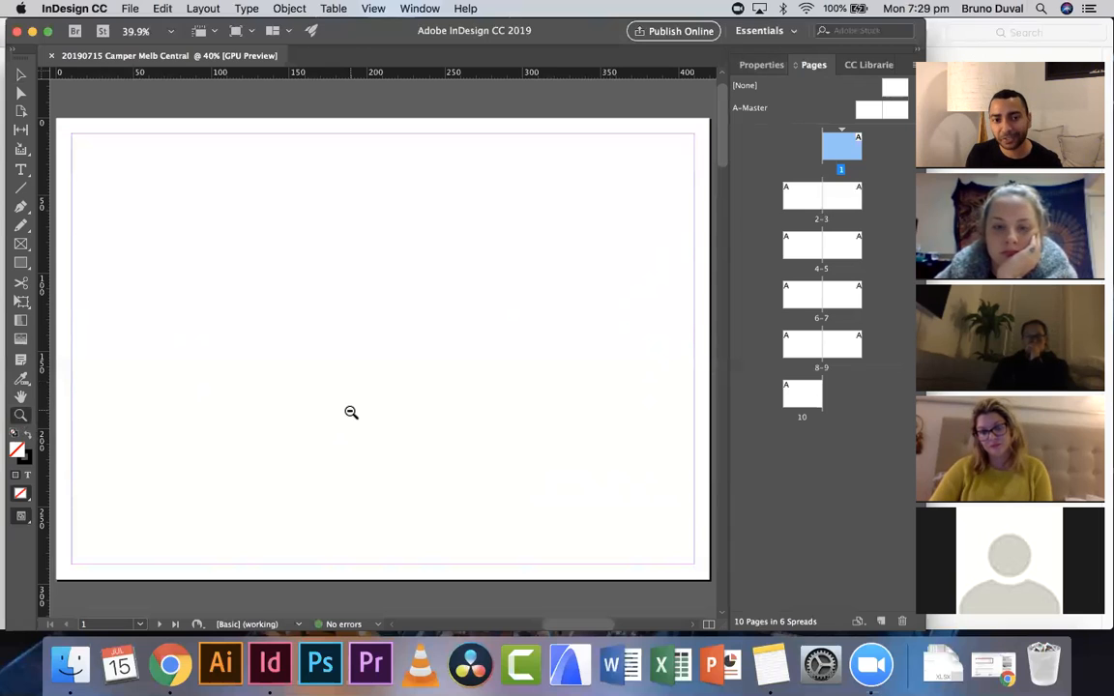
pyautogui.keyDown('alt'); pyautogui.click(352, 412); pyautogui.keyUp('alt')
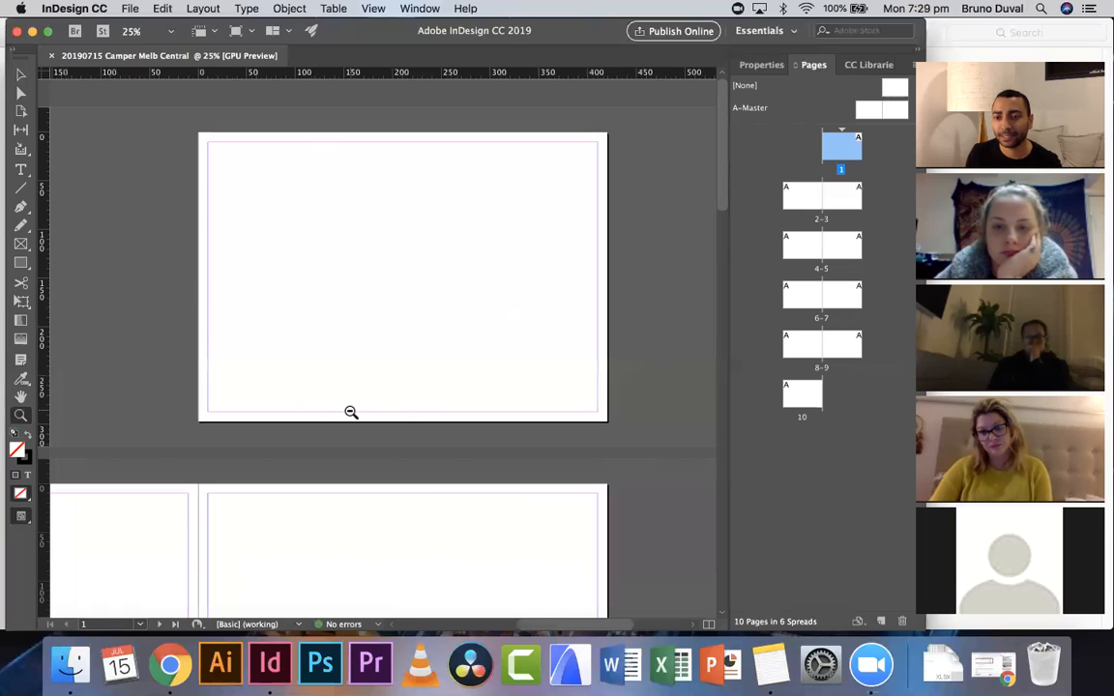
pyautogui.keyDown('alt'); pyautogui.click(351, 412); pyautogui.keyUp('alt')
pyautogui.keyDown('alt'); pyautogui.click(351, 412); pyautogui.keyUp('alt')
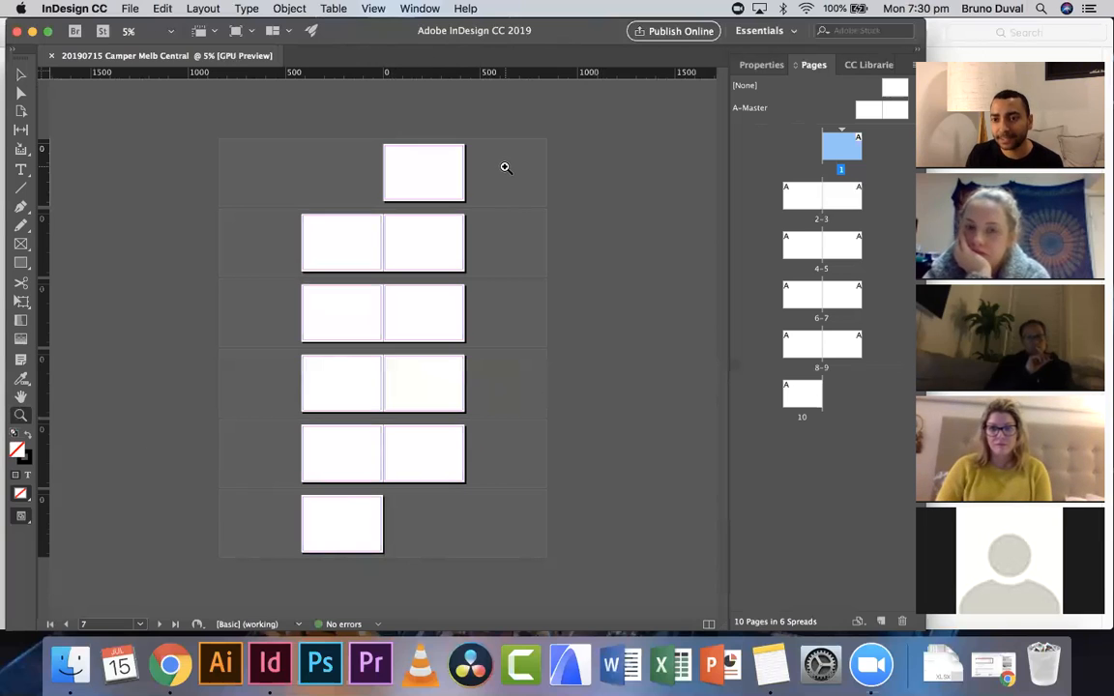
# - Save the document as 20190715 Camper Melb Central in the 02 Indesign files project folder as an InDesign CC 2019 document
pyautogui.click(128, 9)
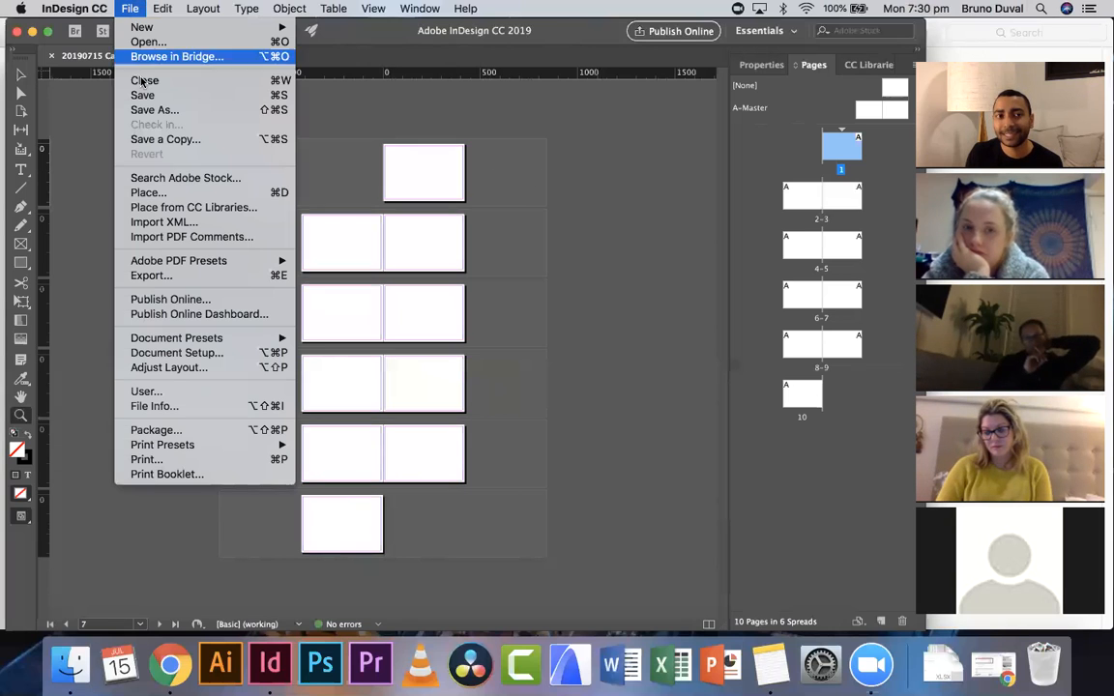
pyautogui.click(242, 112)
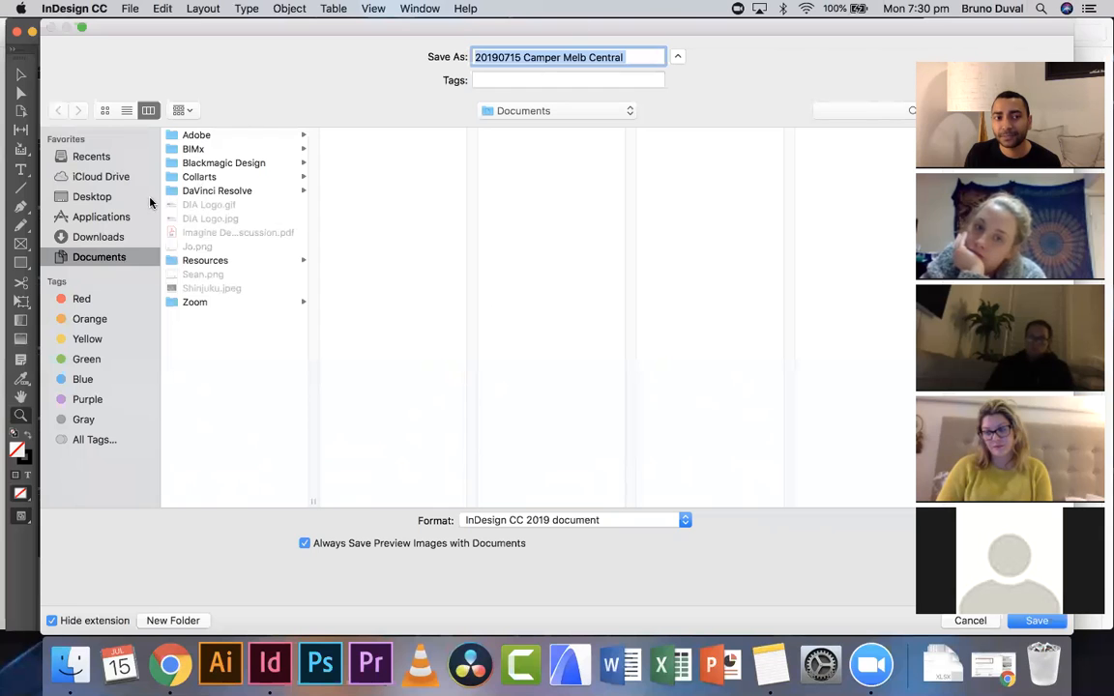
pyautogui.click(97, 199)
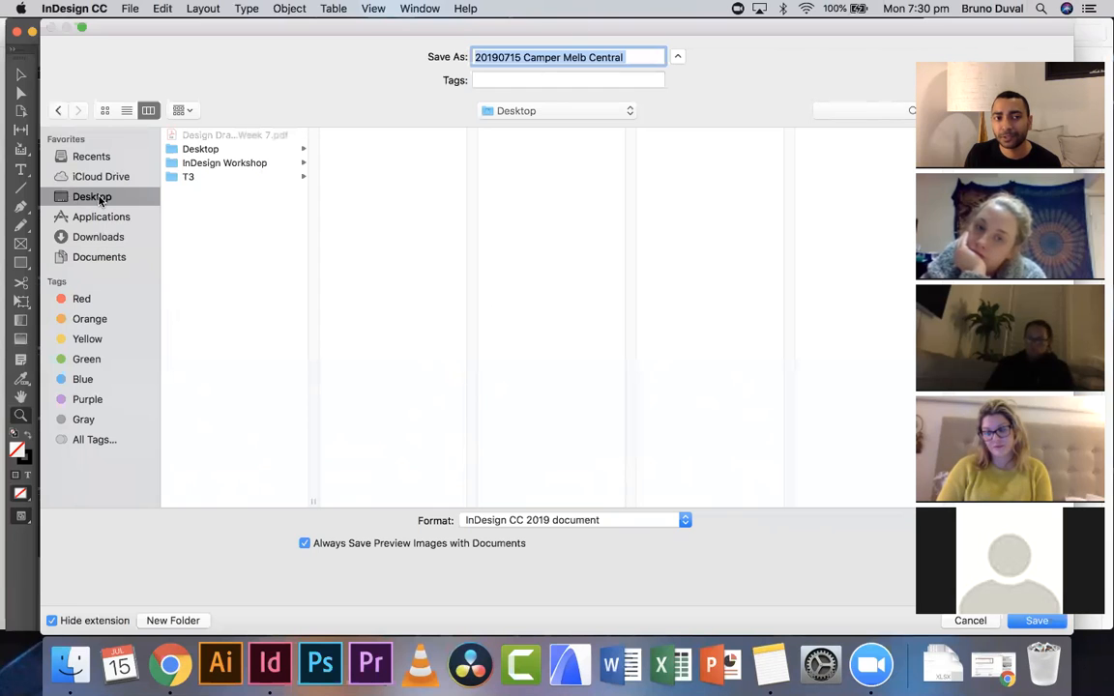
pyautogui.click(236, 164)
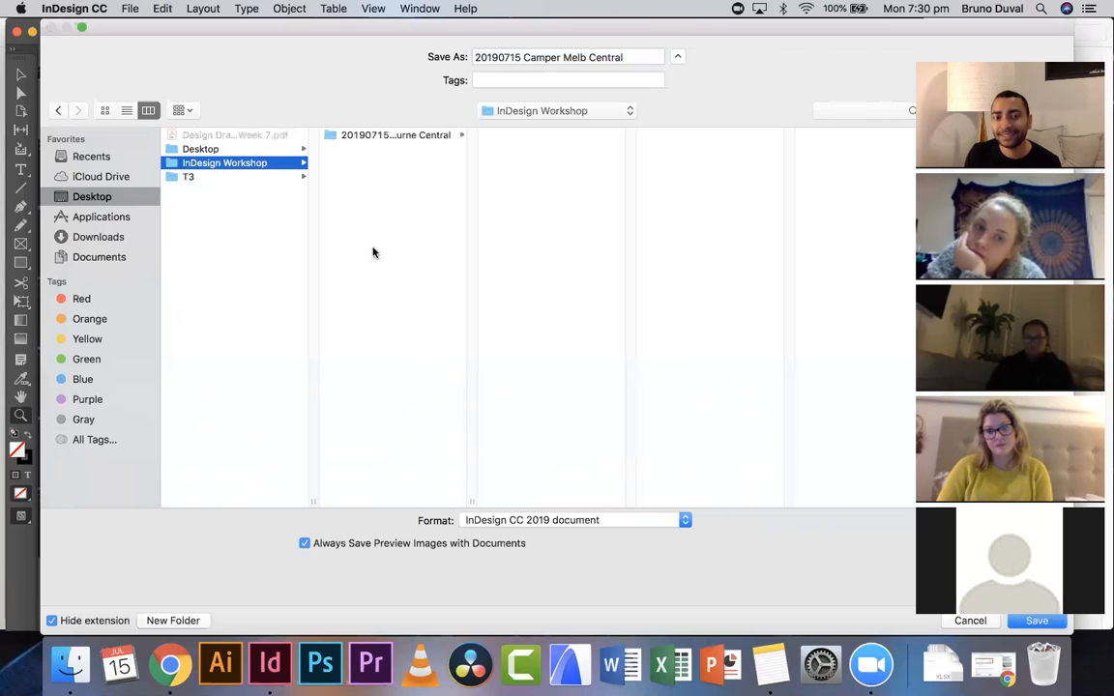
pyautogui.moveTo(468, 500); pyautogui.dragTo(620, 494)
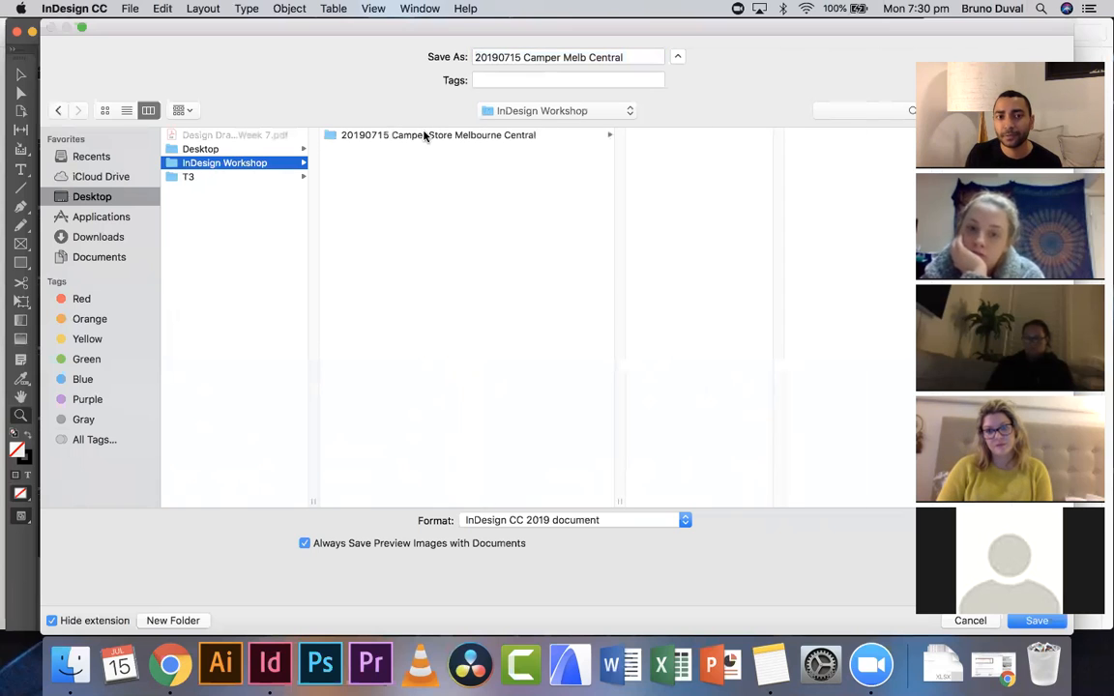
pyautogui.click(381, 136)
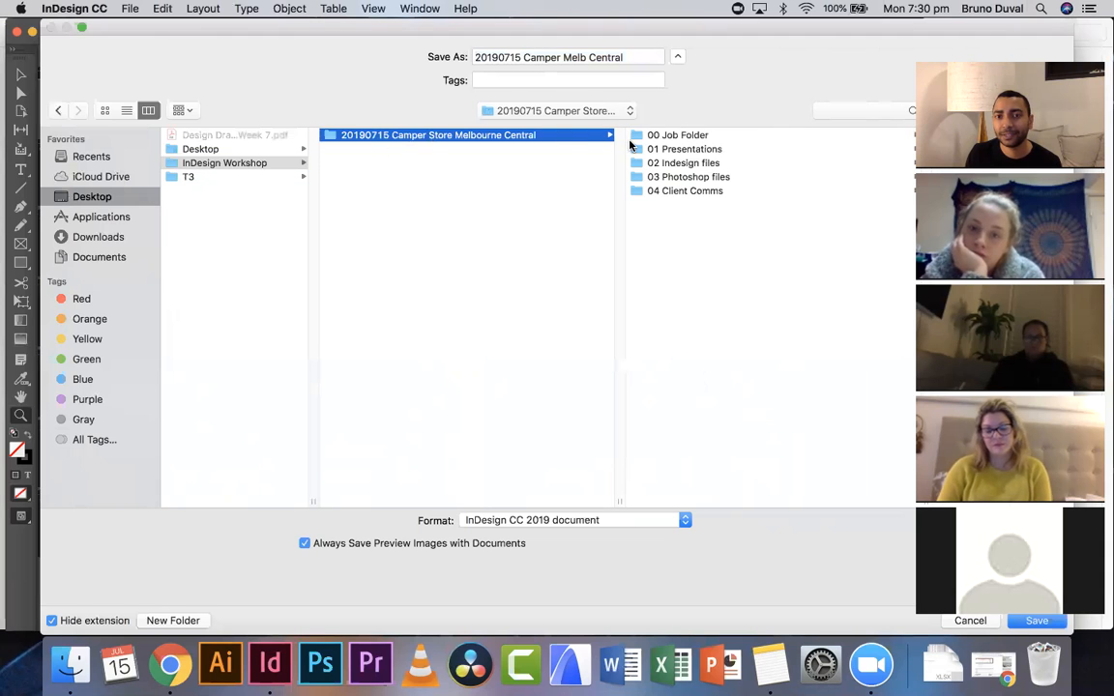
pyautogui.click(684, 163)
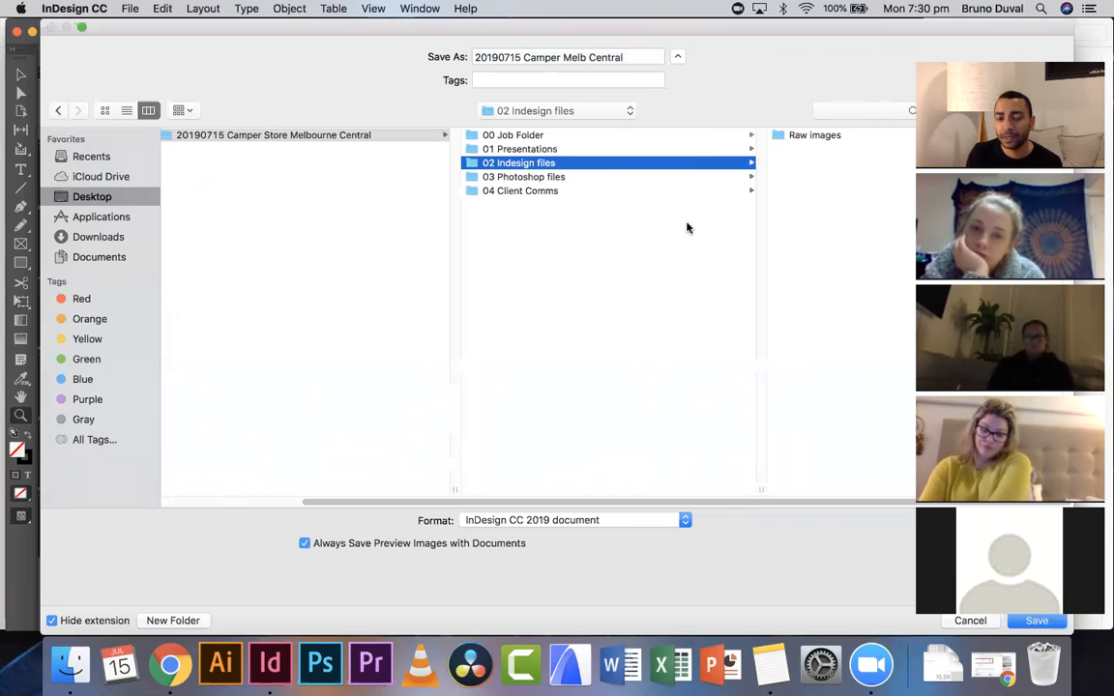
pyautogui.click(685, 521)
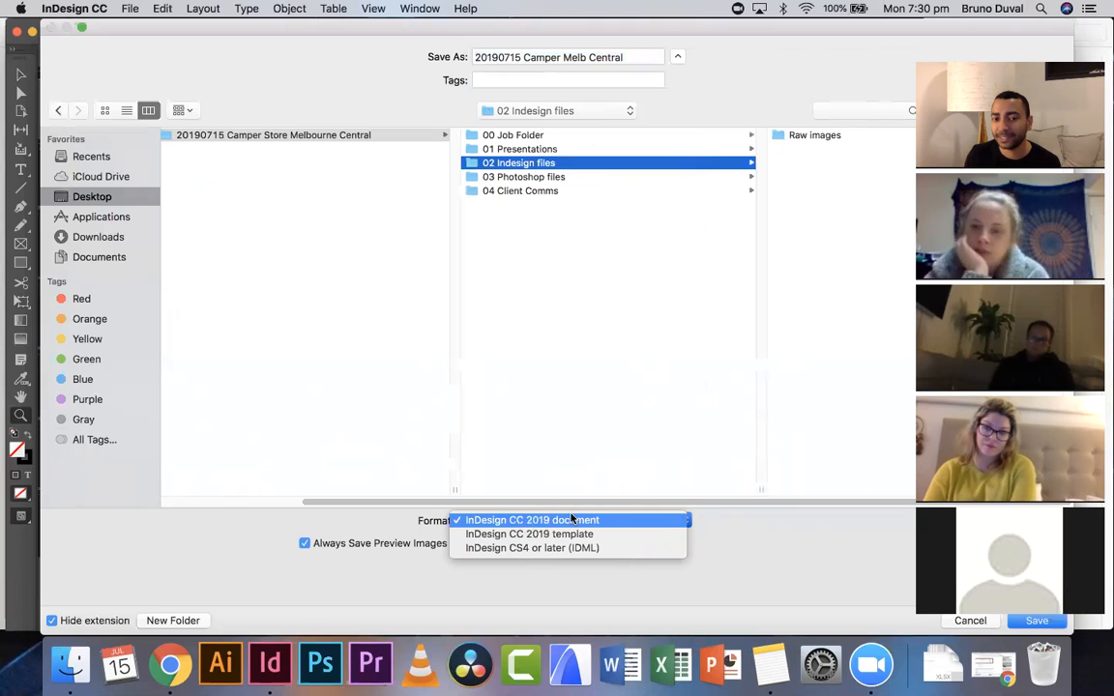
pyautogui.click(711, 530)
pyautogui.click(686, 522)
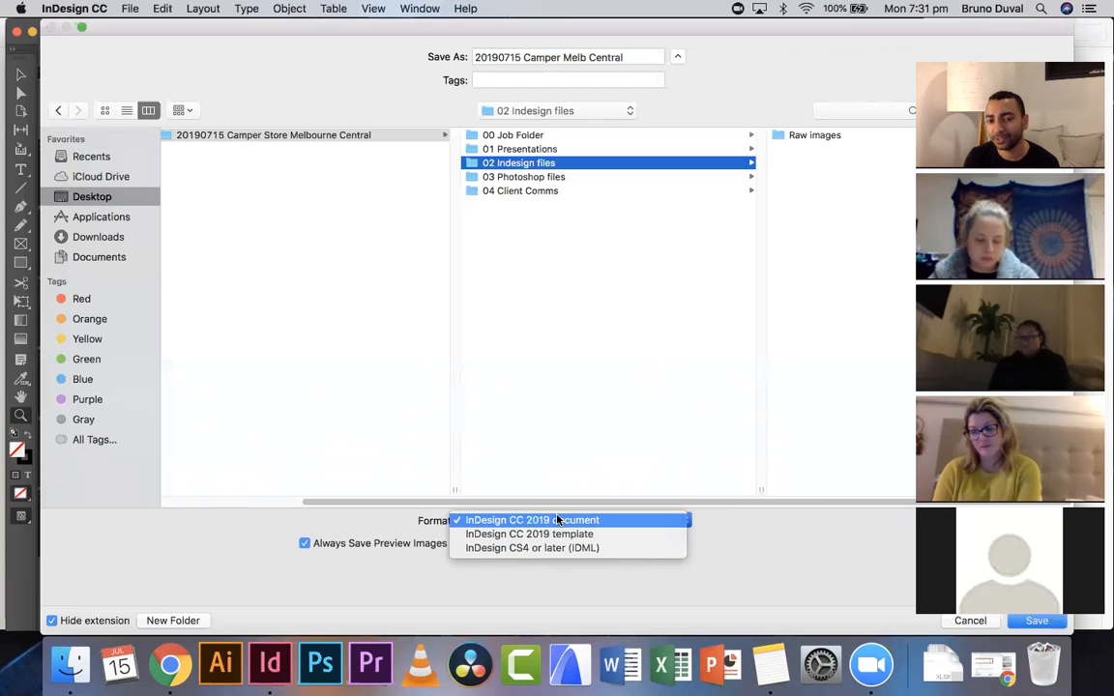
pyautogui.click(596, 520)
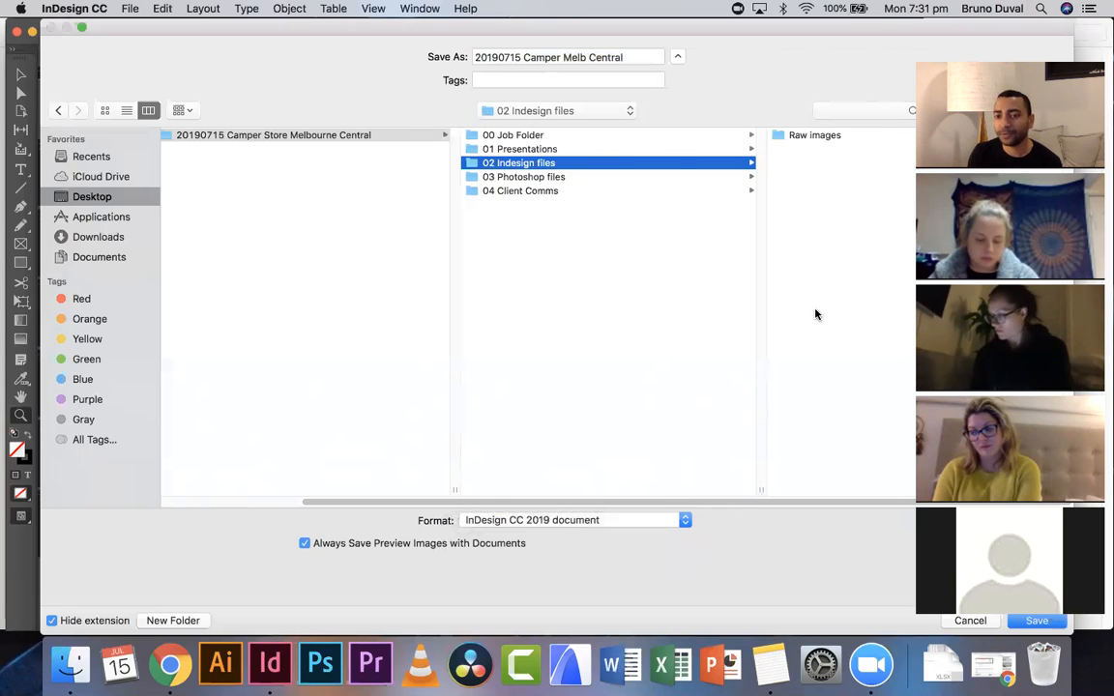
pyautogui.click(1049, 624)
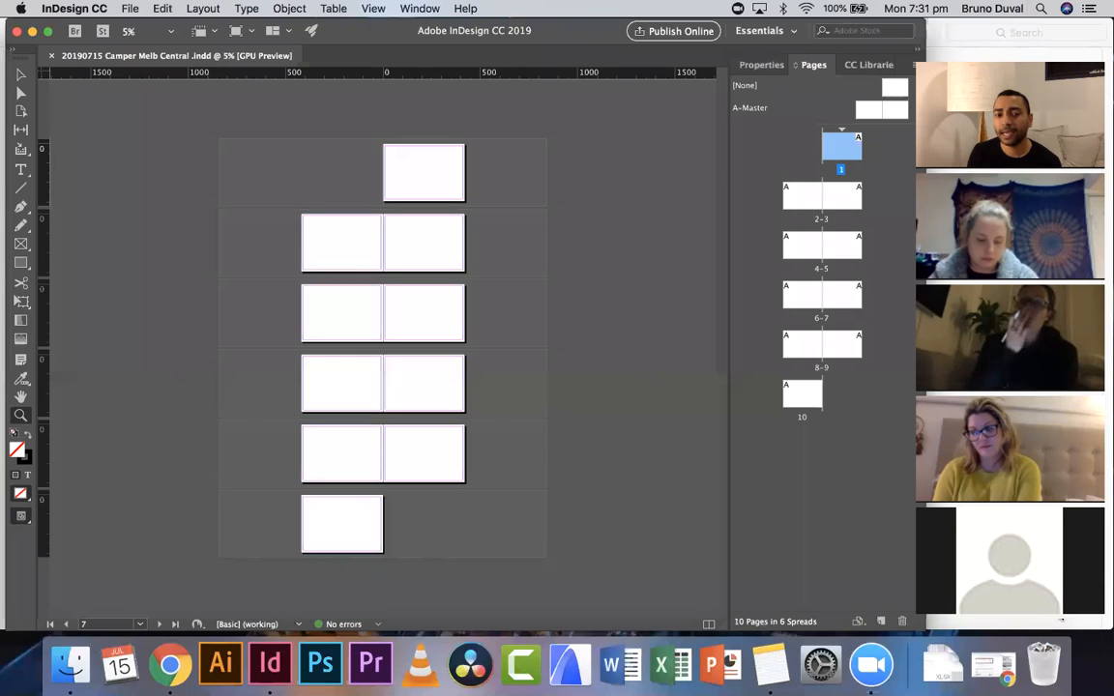
# - Switch to Finder and open the 20190715 Camper Store Melbourne Central folder on the Desktop to check the saved file
pyautogui.click(70, 665)
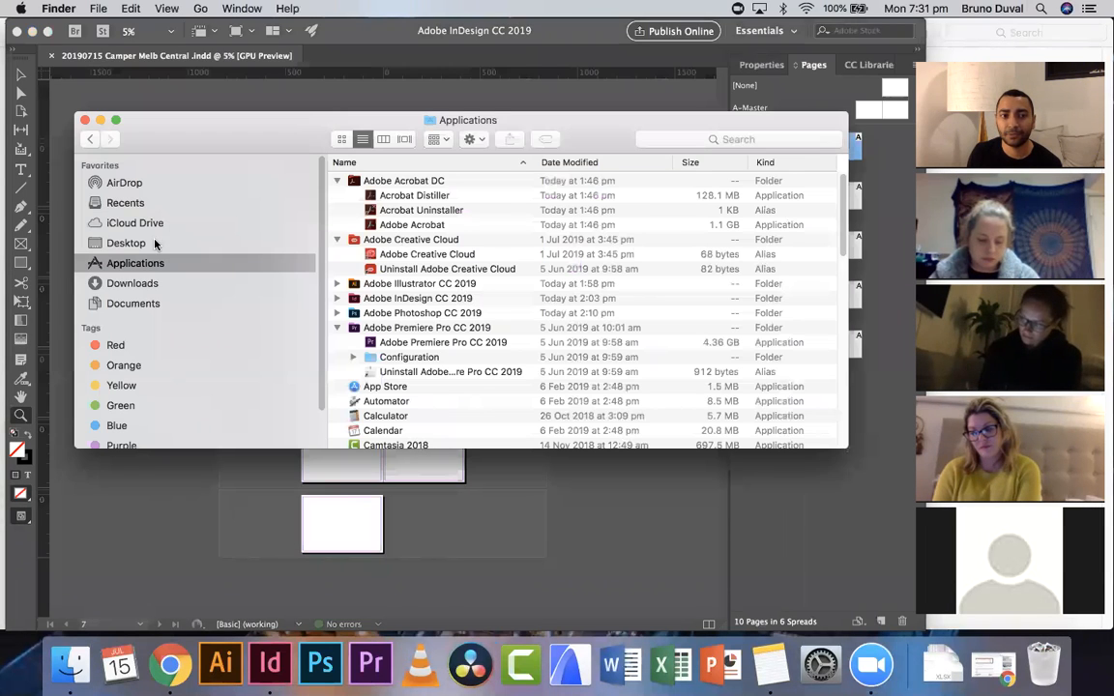
pyautogui.click(130, 243)
pyautogui.click(385, 182)
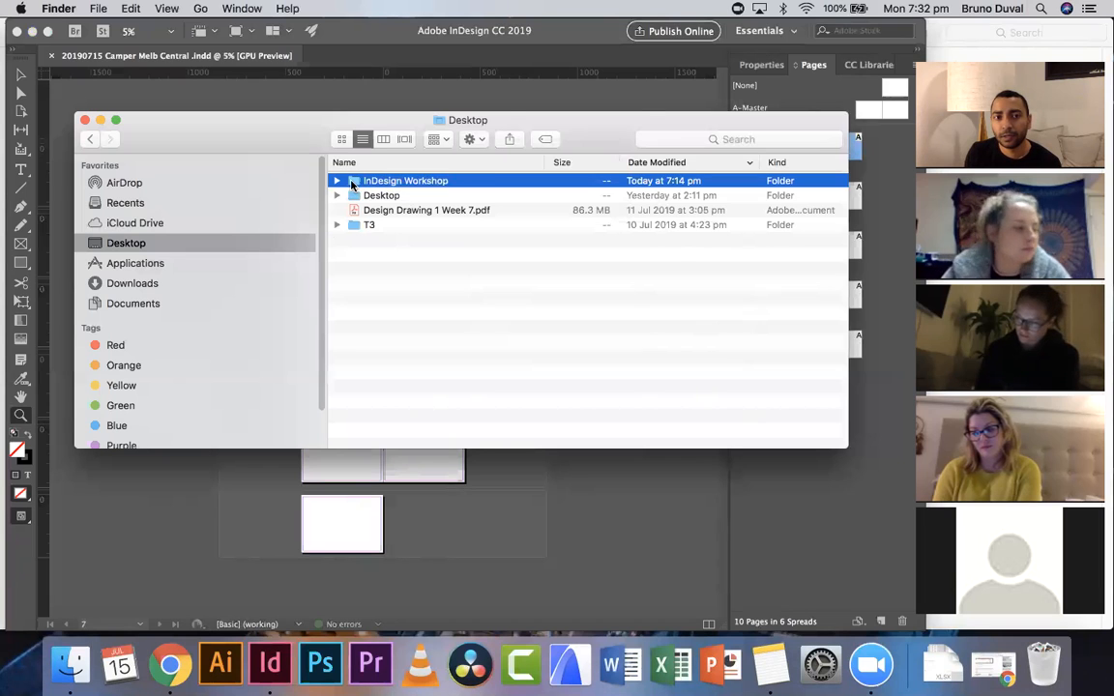
pyautogui.doubleClick(356, 182)
pyautogui.doubleClick(369, 182)
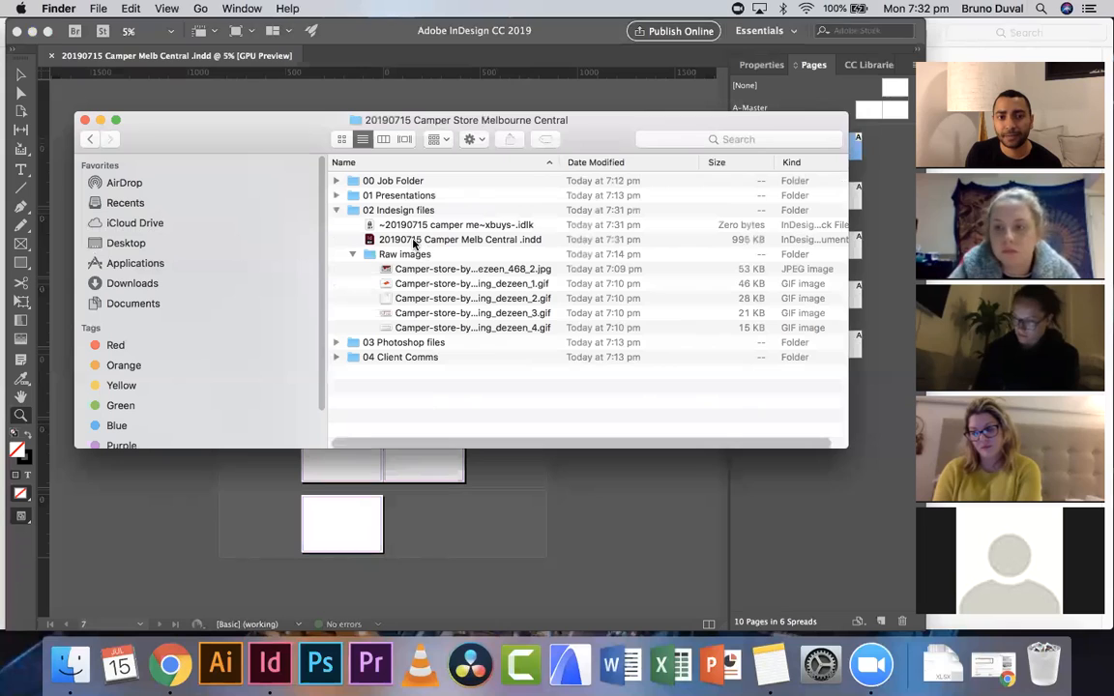
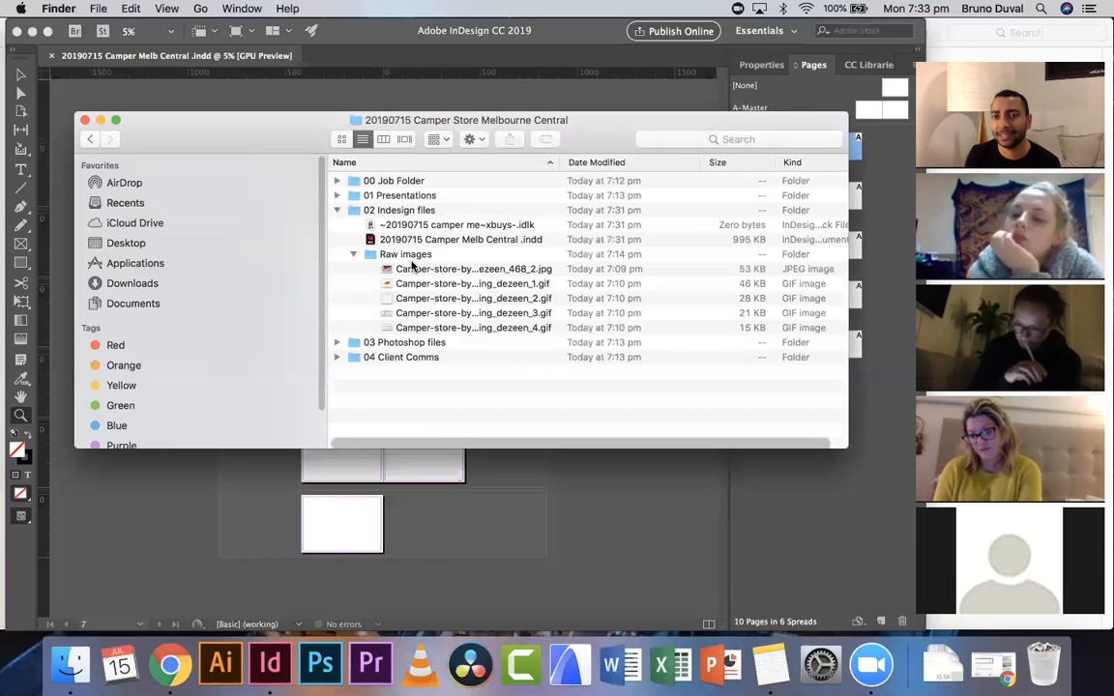
# - Close the project folder window and return to the InDesign document
pyautogui.moveTo(582, 162); pyautogui.dragTo(658, 161)
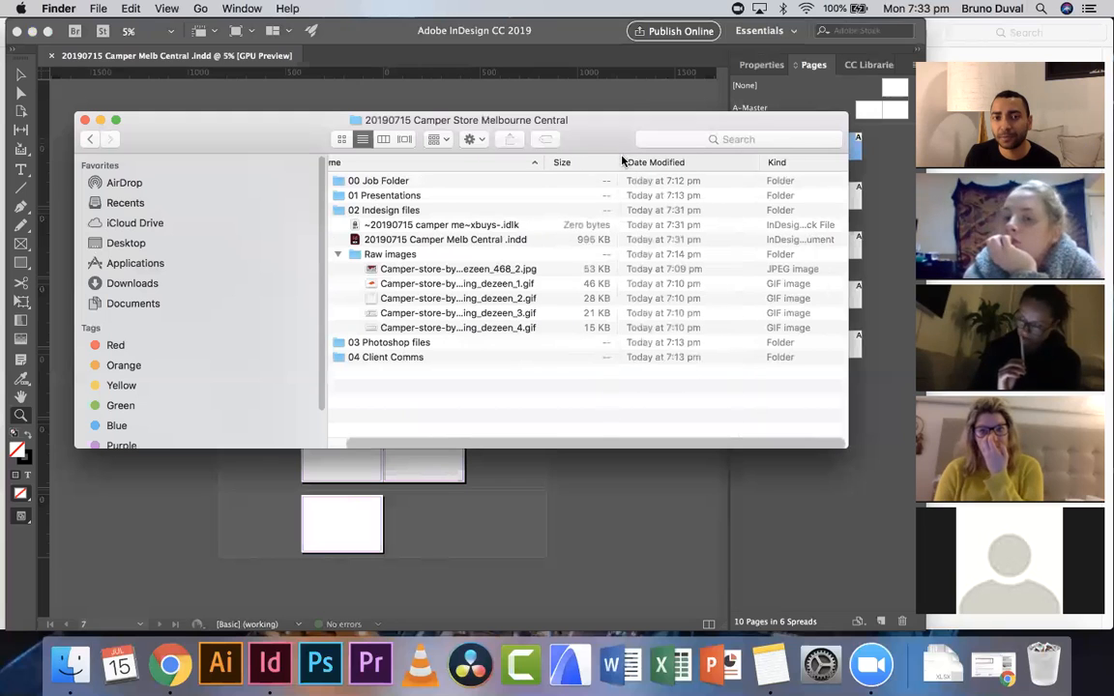
pyautogui.click(84, 121)
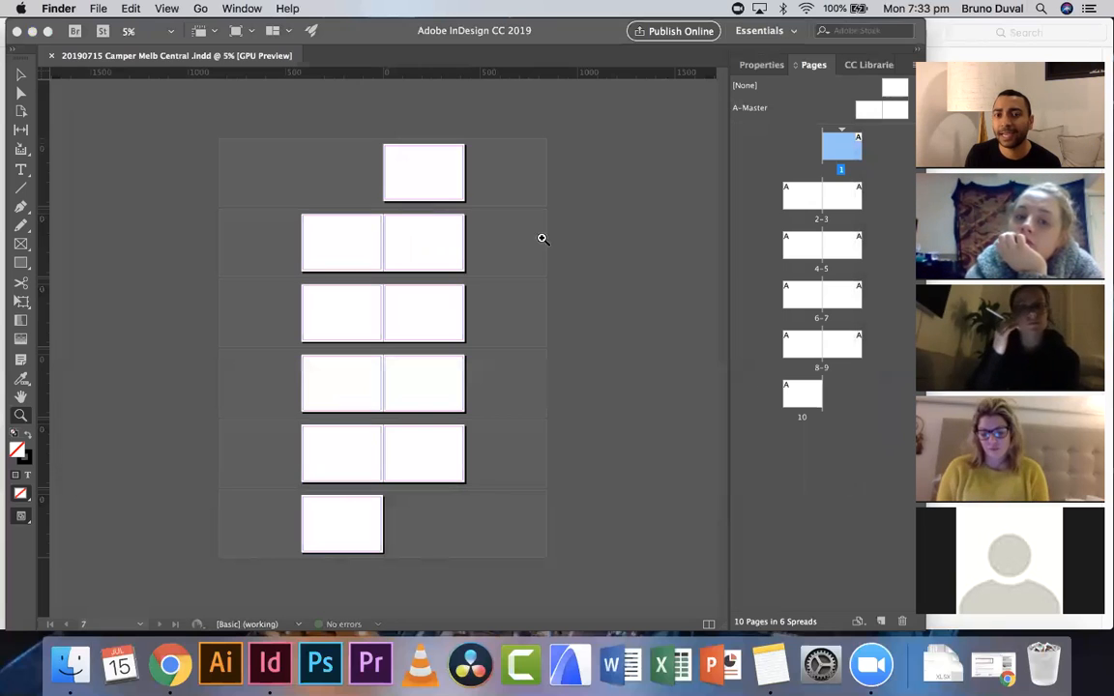
pyautogui.click(674, 221)
pyautogui.click(555, 337)
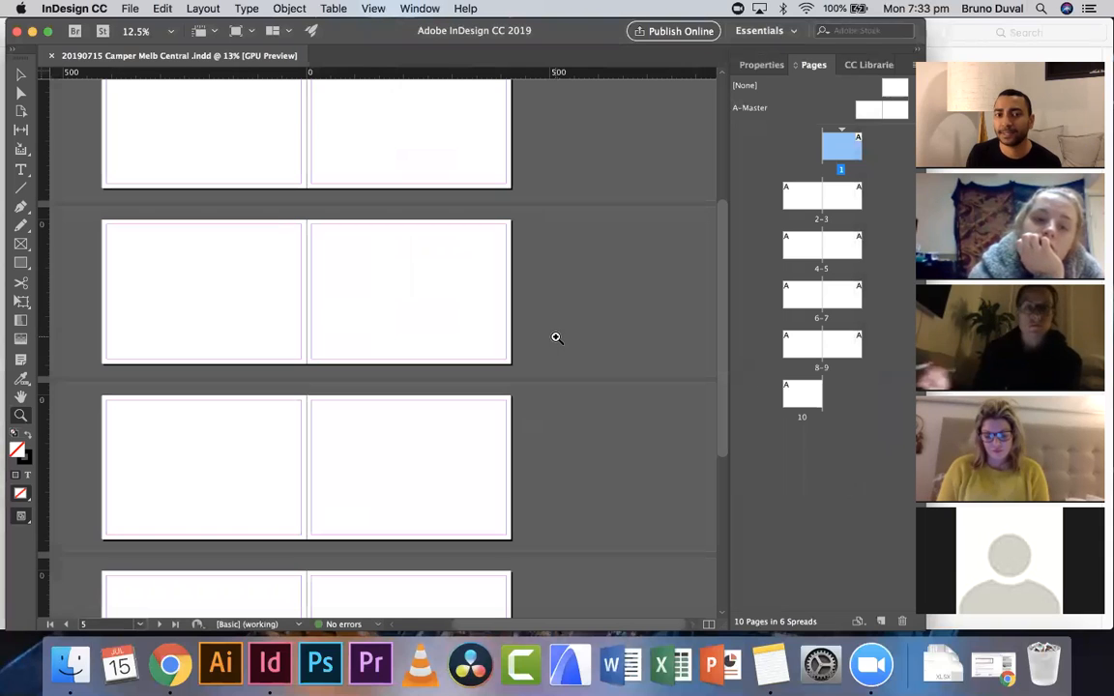
pyautogui.click(554, 337)
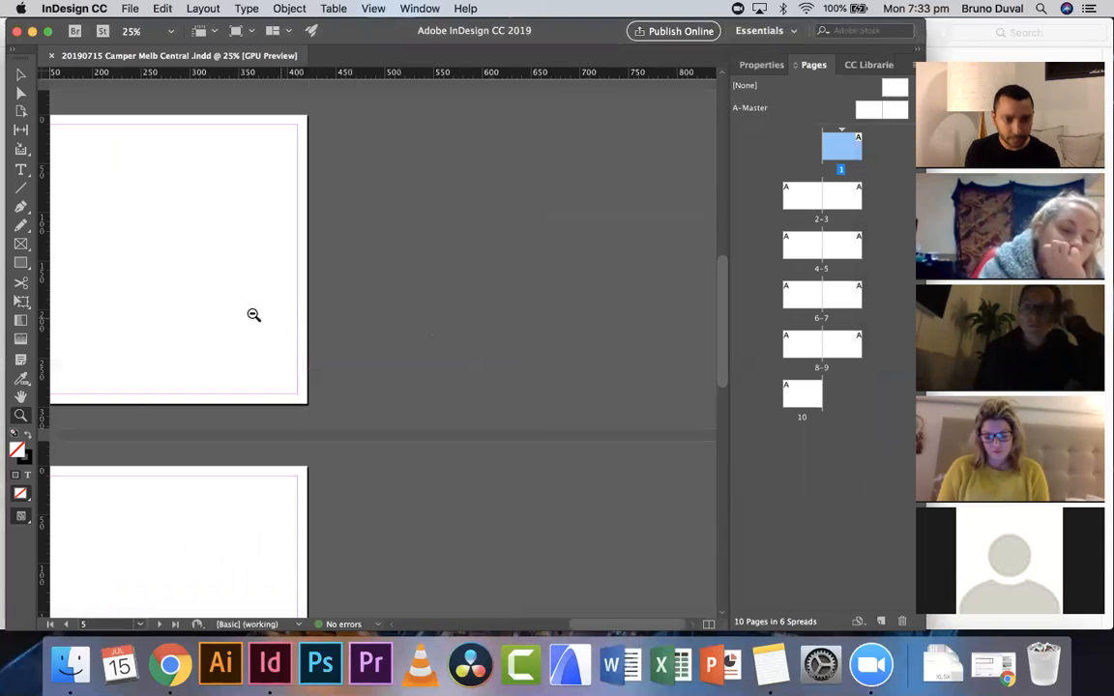
pyautogui.keyDown('alt'); pyautogui.click(254, 316); pyautogui.keyUp('alt')
pyautogui.keyDown('alt'); pyautogui.click(253, 317); pyautogui.keyUp('alt')
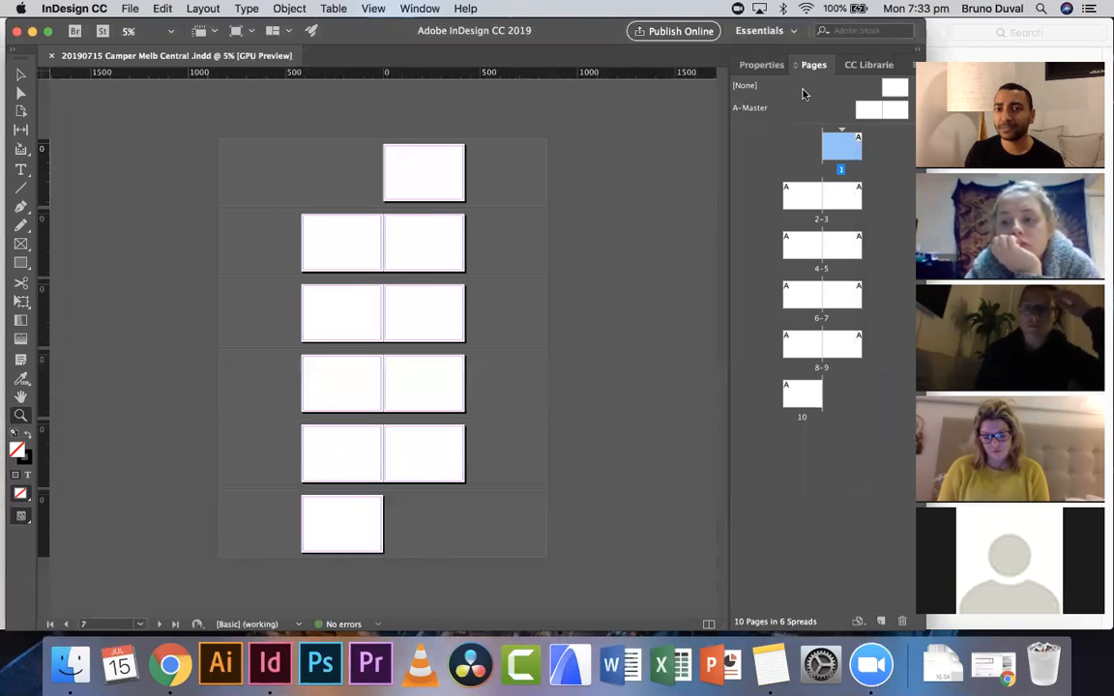
# - Open the A-Master spread for editing from the Pages panel
pyautogui.click(799, 149)
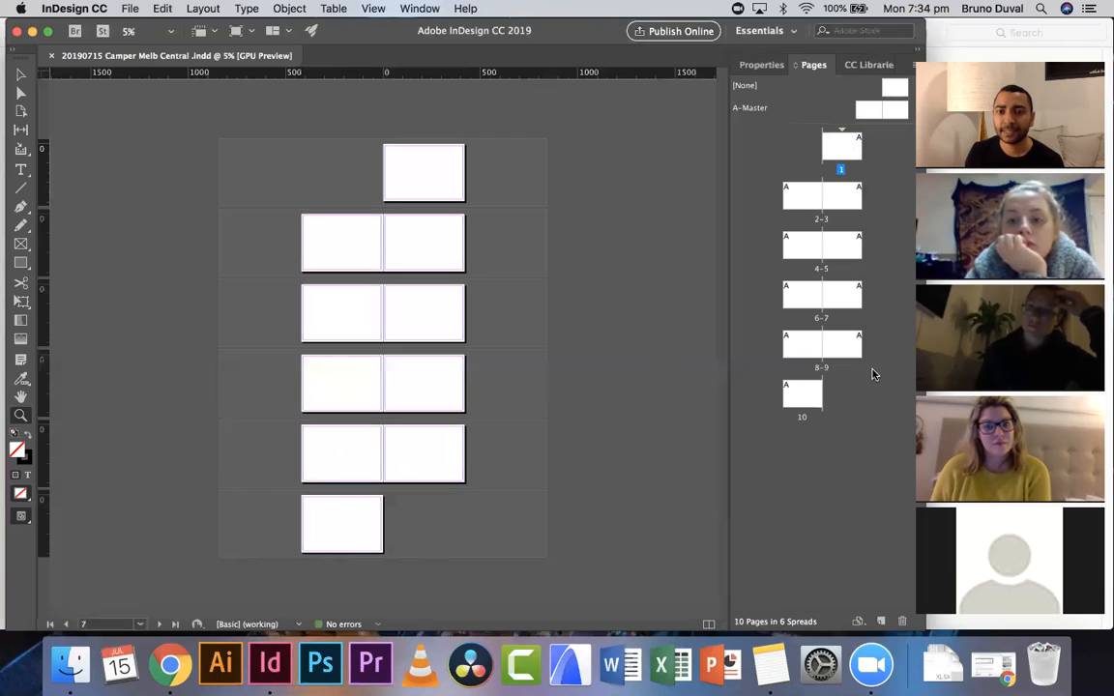
pyautogui.click(871, 113)
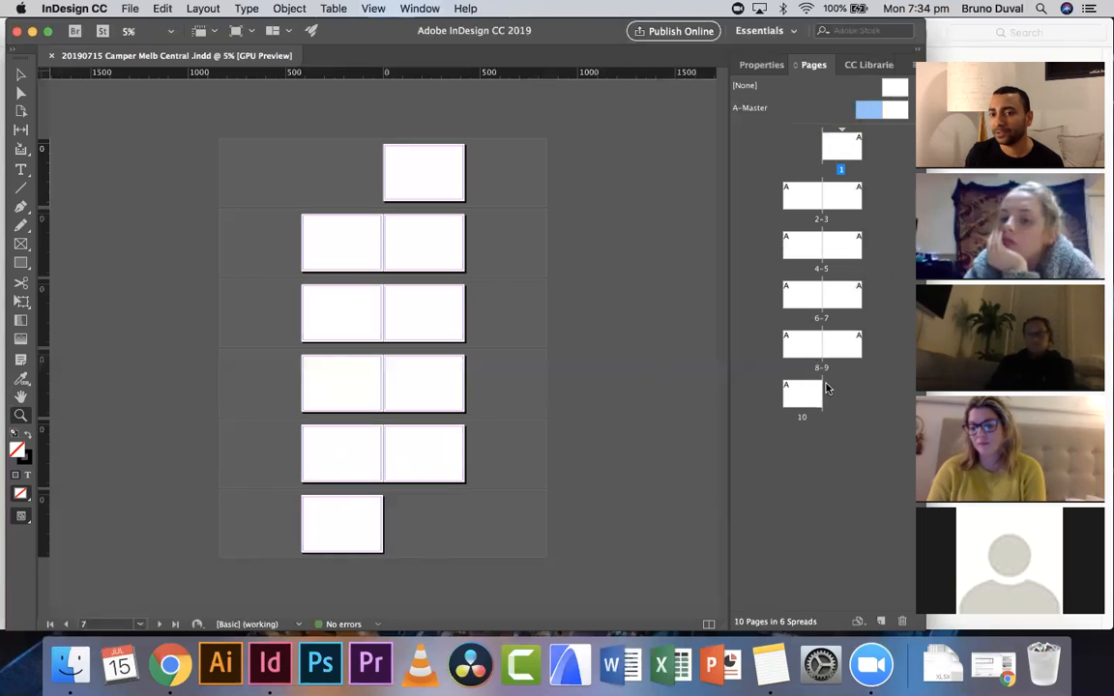
pyautogui.click(862, 391)
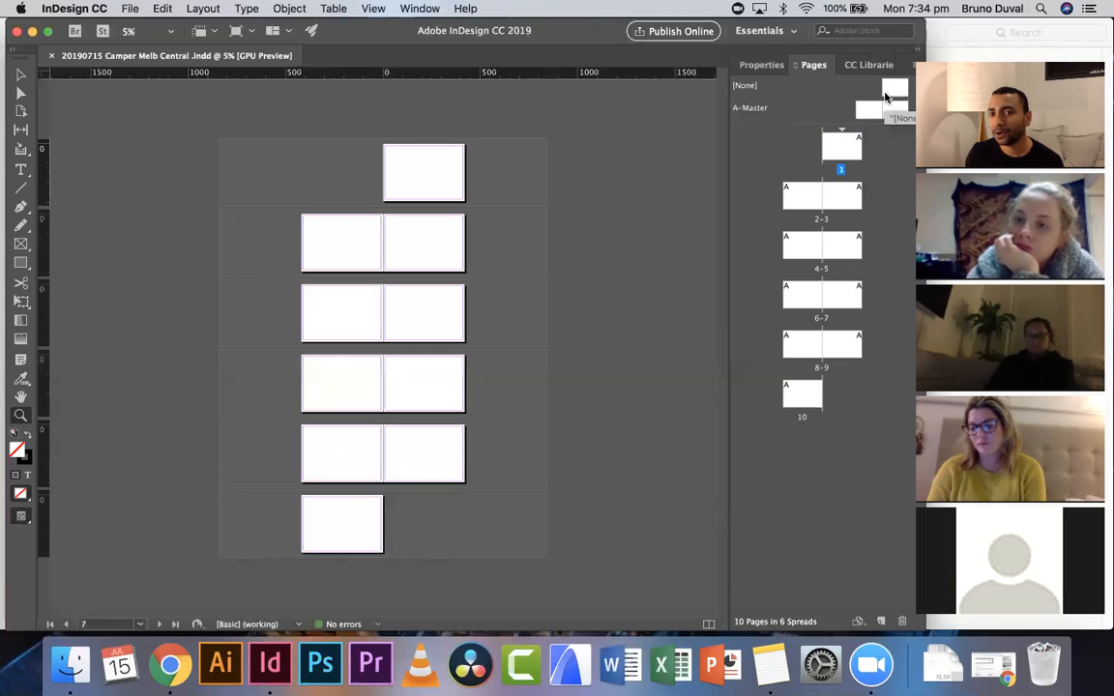
pyautogui.doubleClick(868, 116)
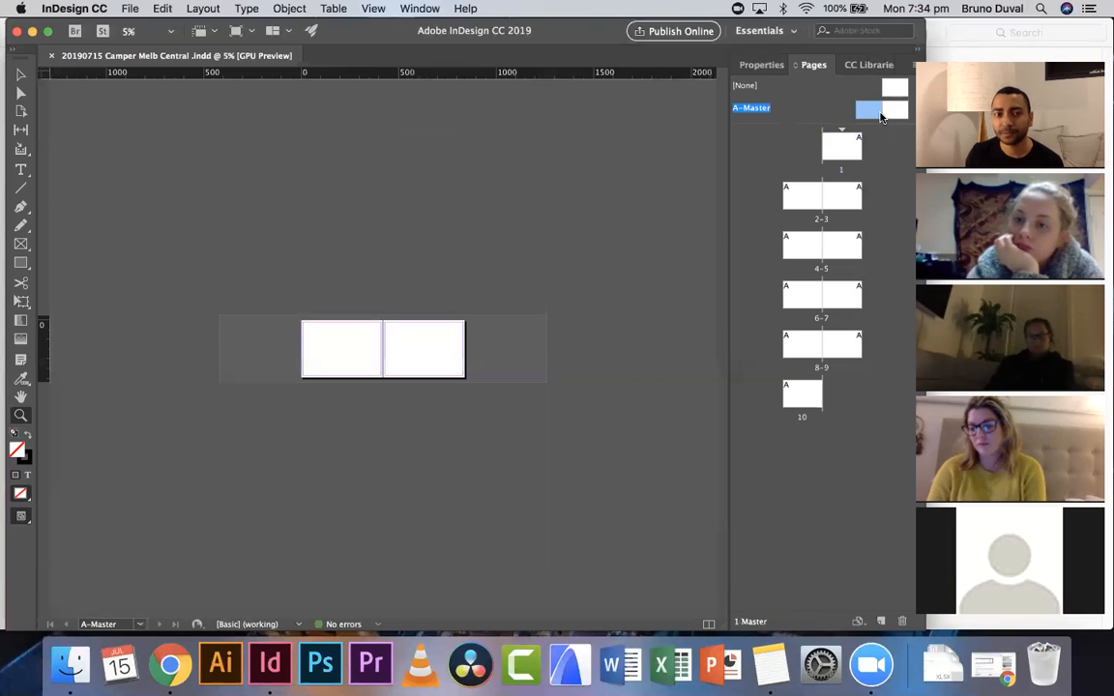
pyautogui.click(20, 262)
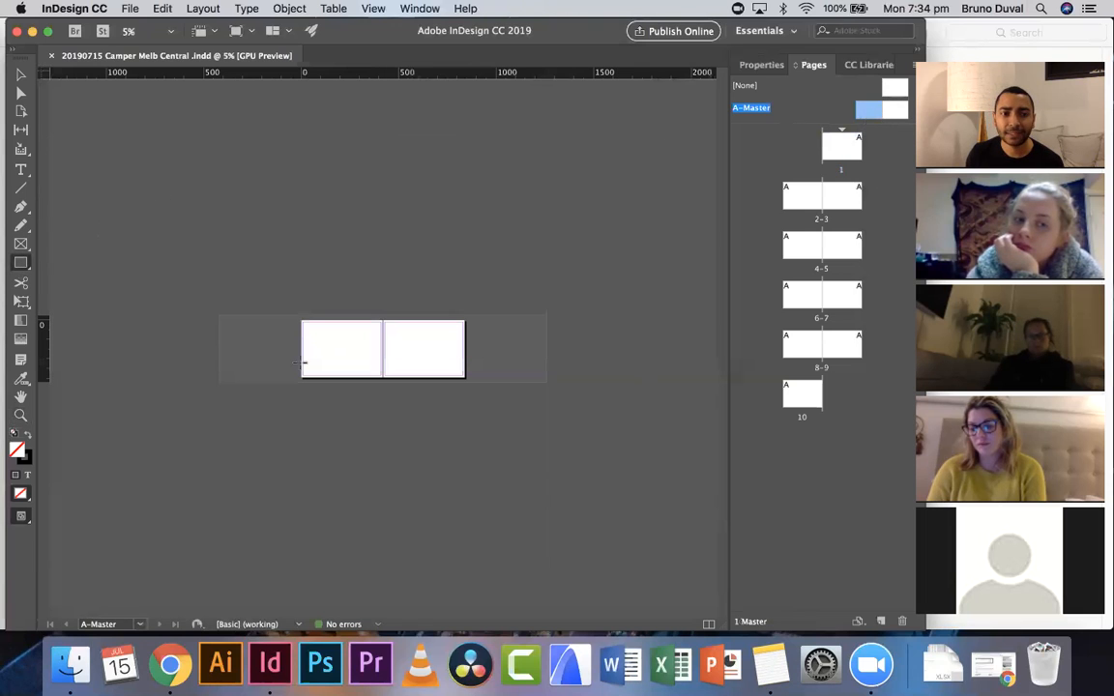
pyautogui.moveTo(306, 330); pyautogui.dragTo(310, 375)
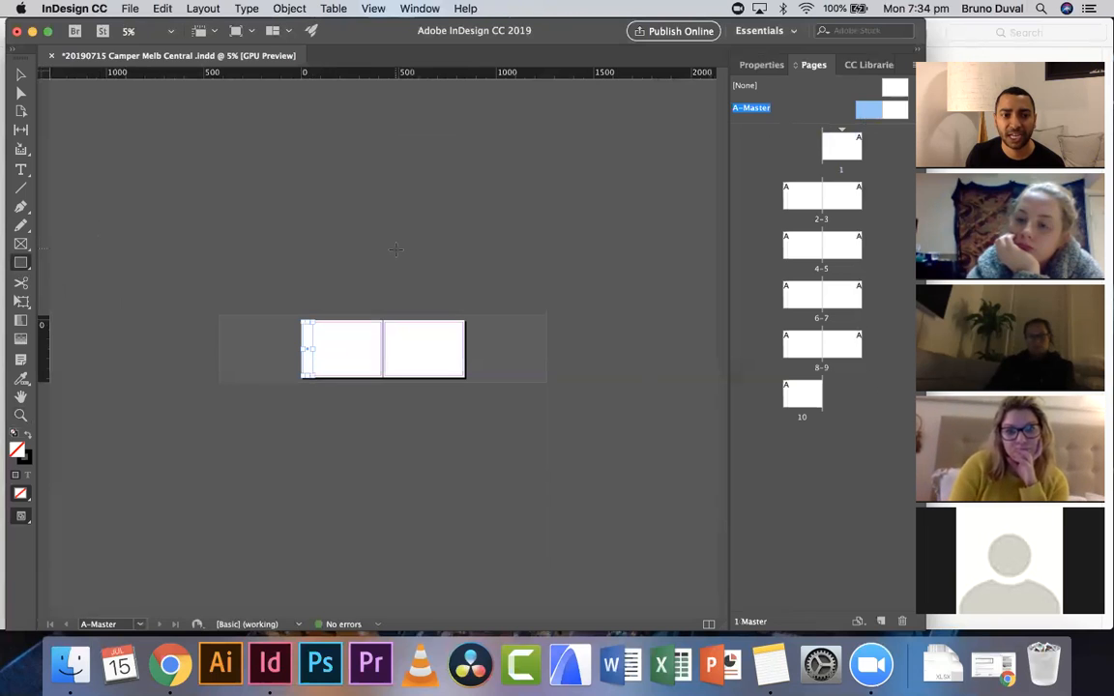
pyautogui.press('Delete')
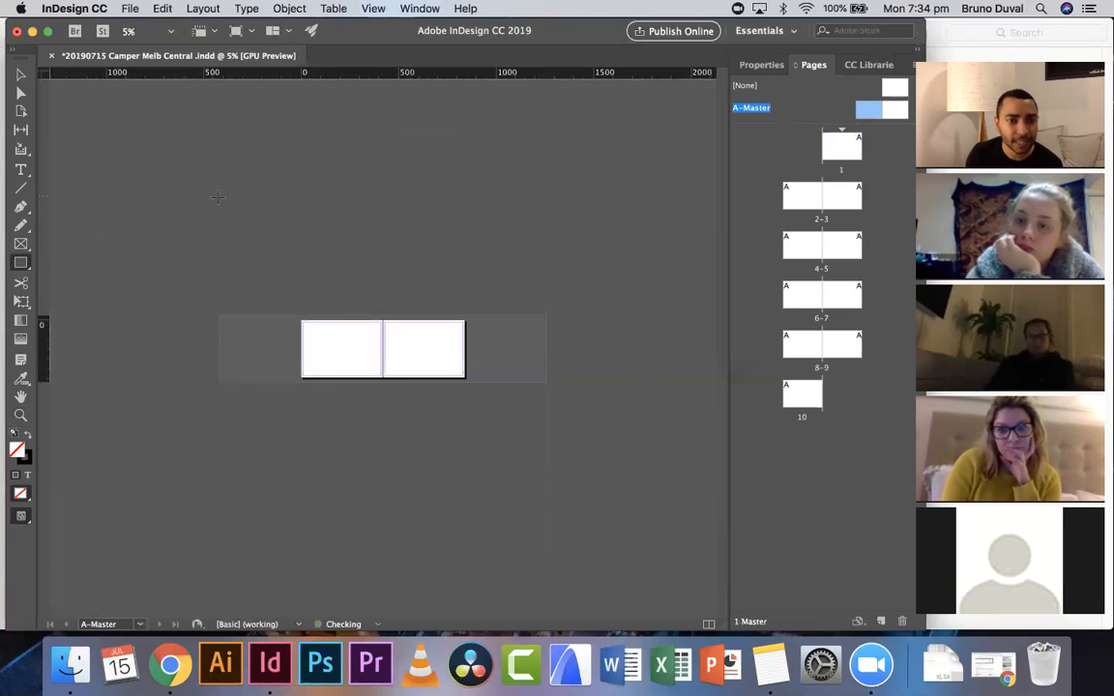
# - Draw a text frame across the upper part of the left master page holding the placeholder text Title
pyautogui.click(25, 172)
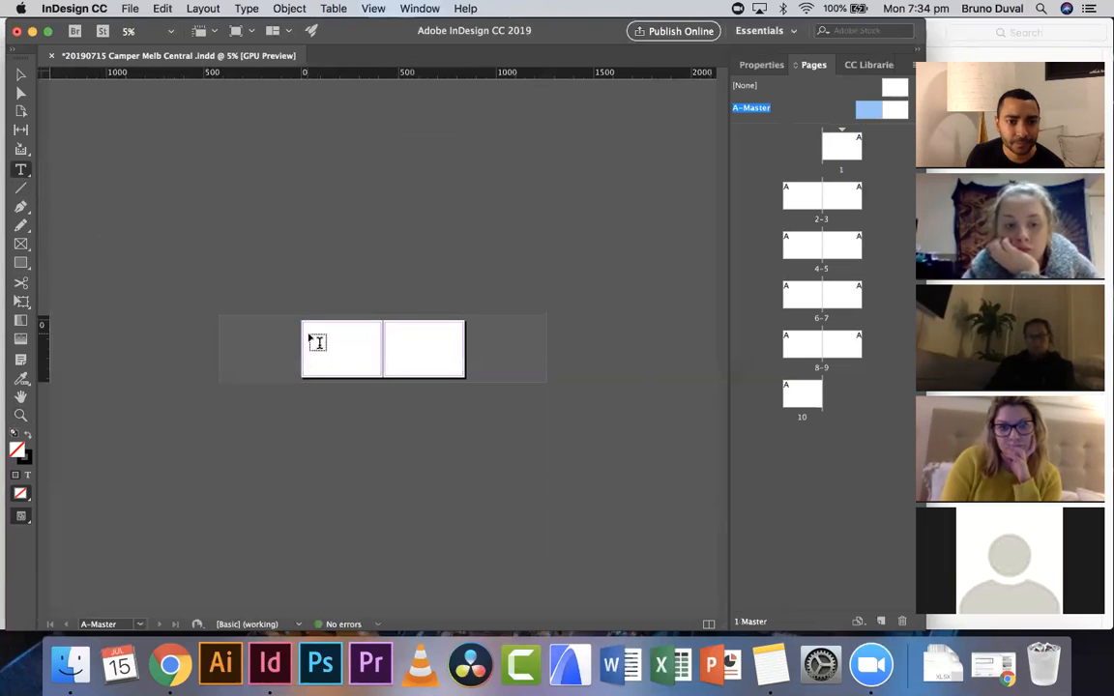
pyautogui.moveTo(307, 333); pyautogui.dragTo(378, 356)
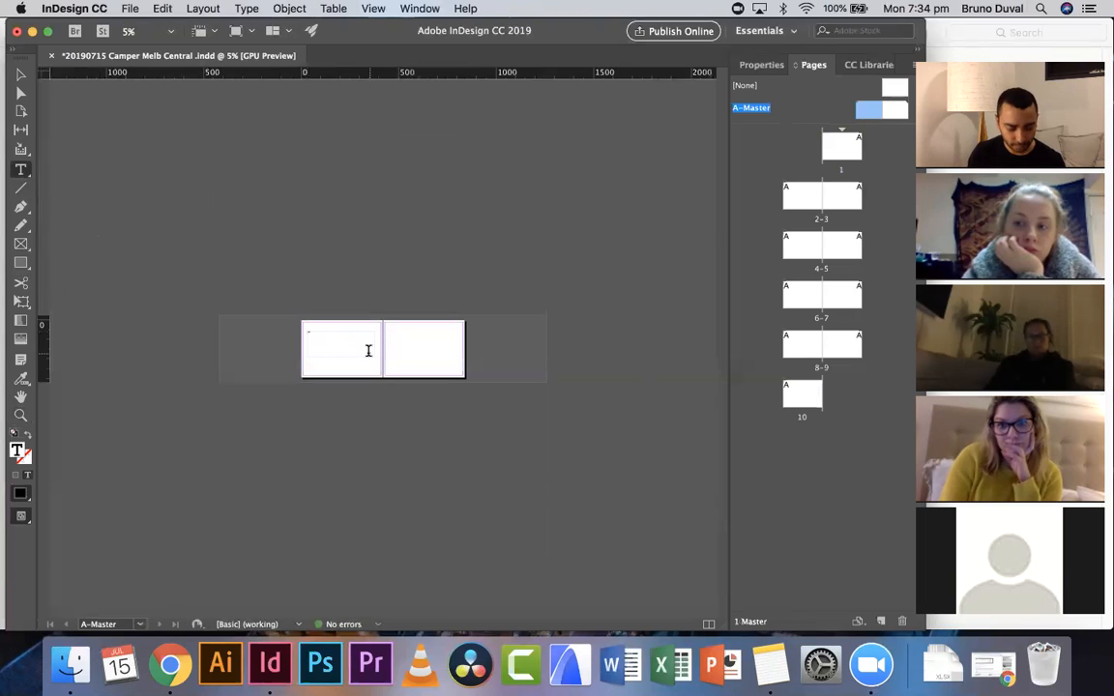
pyautogui.click(21, 74)
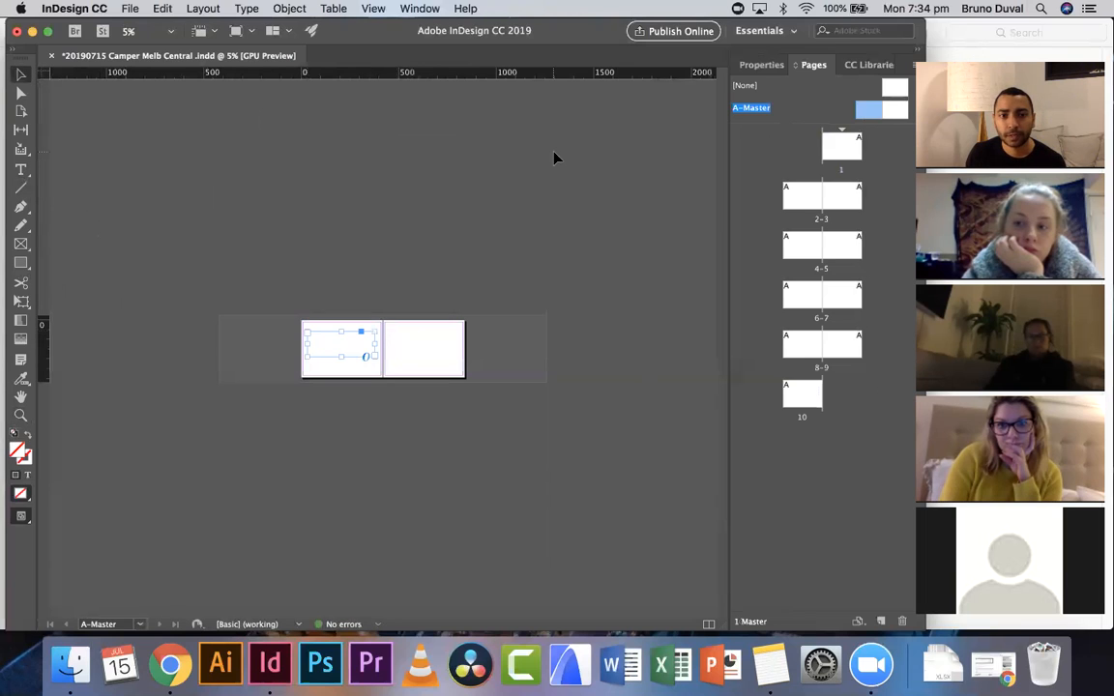
pyautogui.click(433, 226)
# - Zoom in on the master spread and select the Title text in the frame
pyautogui.click(22, 415)
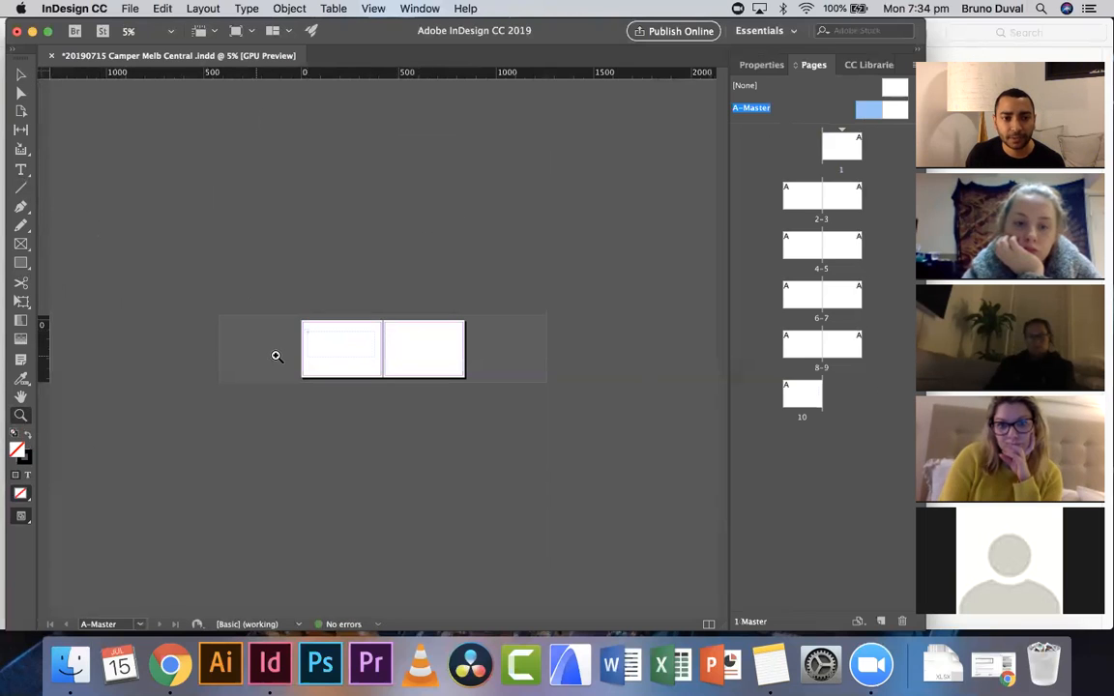
pyautogui.click(346, 366)
pyautogui.click(345, 366)
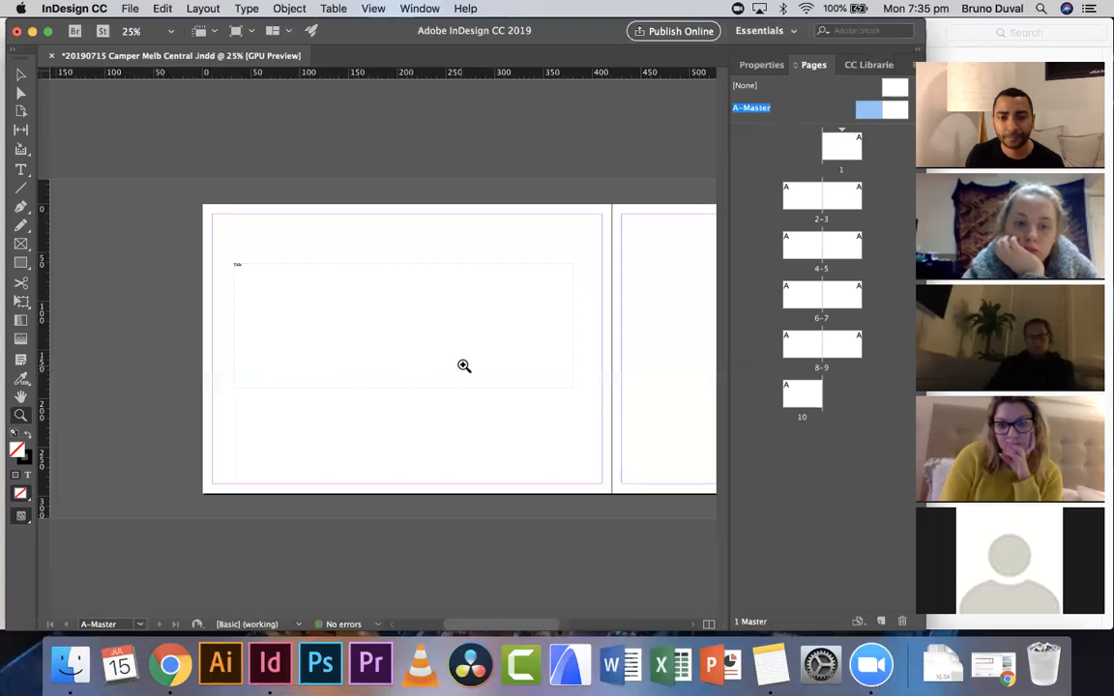
pyautogui.moveTo(515, 366); pyautogui.dragTo(412, 371)
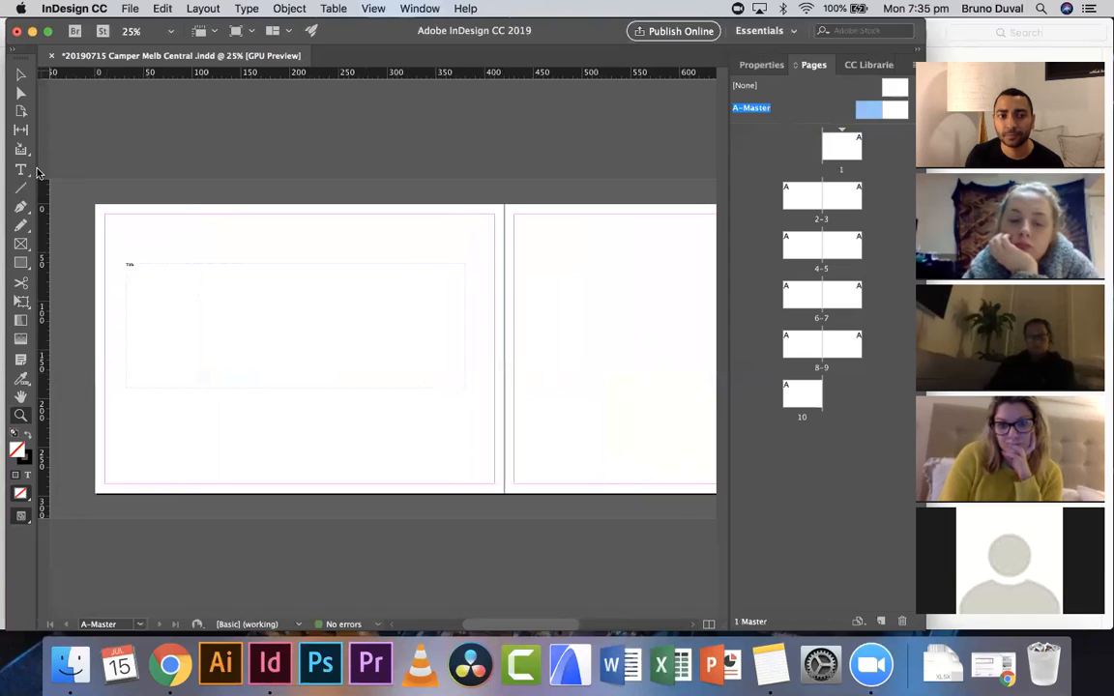
pyautogui.click(21, 92)
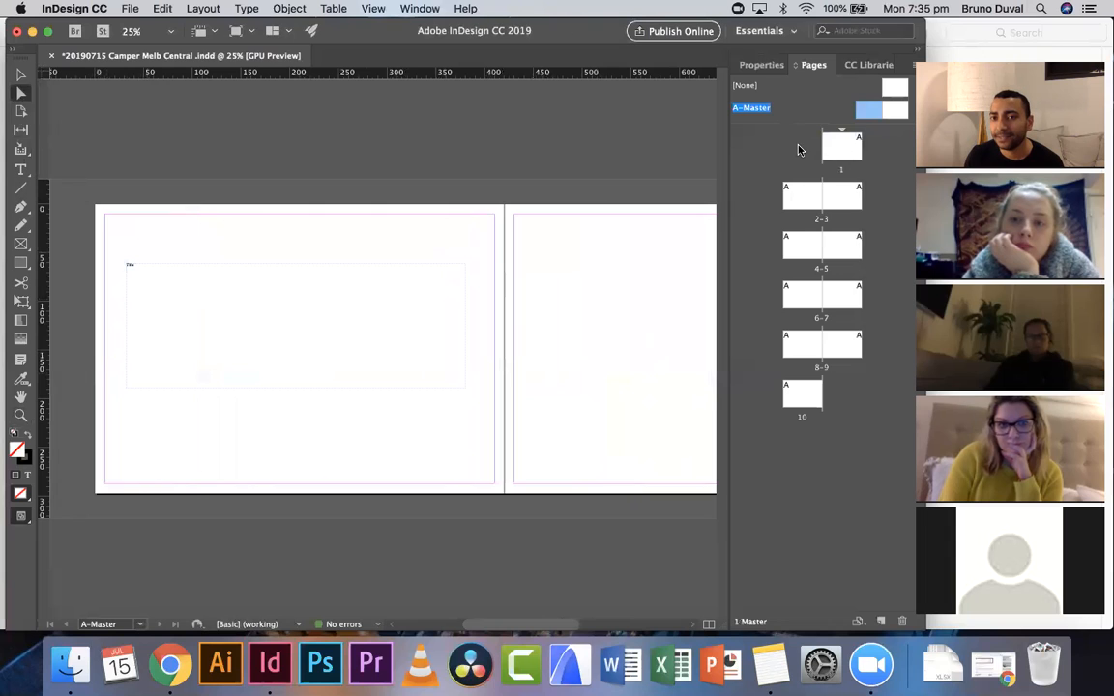
pyautogui.doubleClick(186, 274)
pyautogui.moveTo(186, 273); pyautogui.dragTo(95, 254)
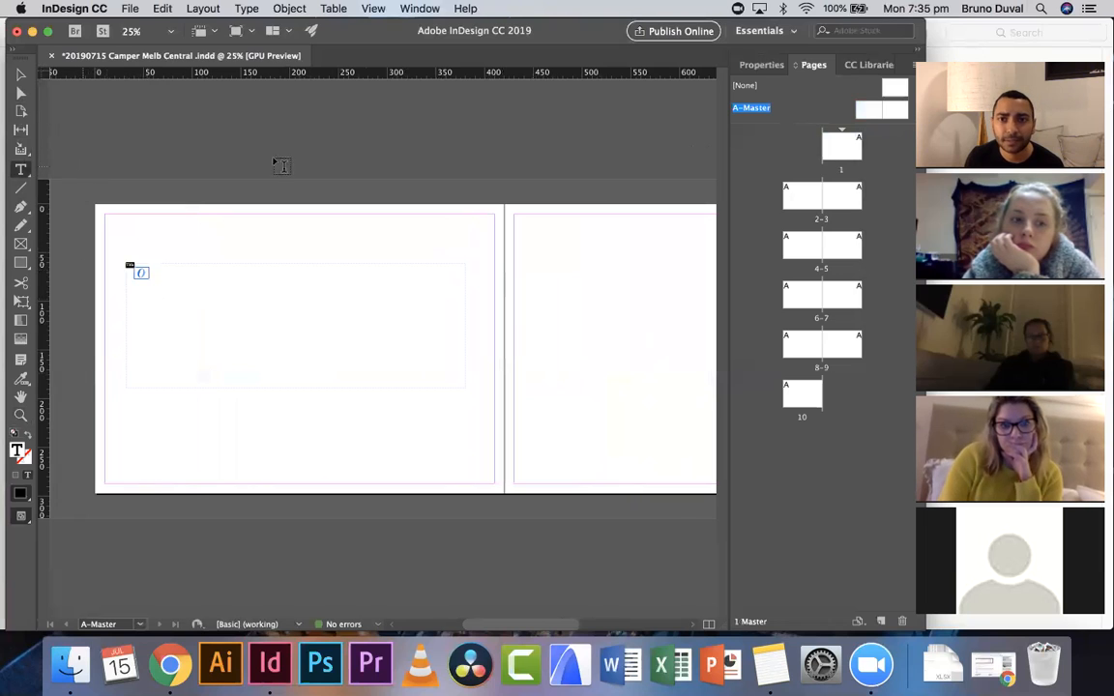
pyautogui.click(945, 59)
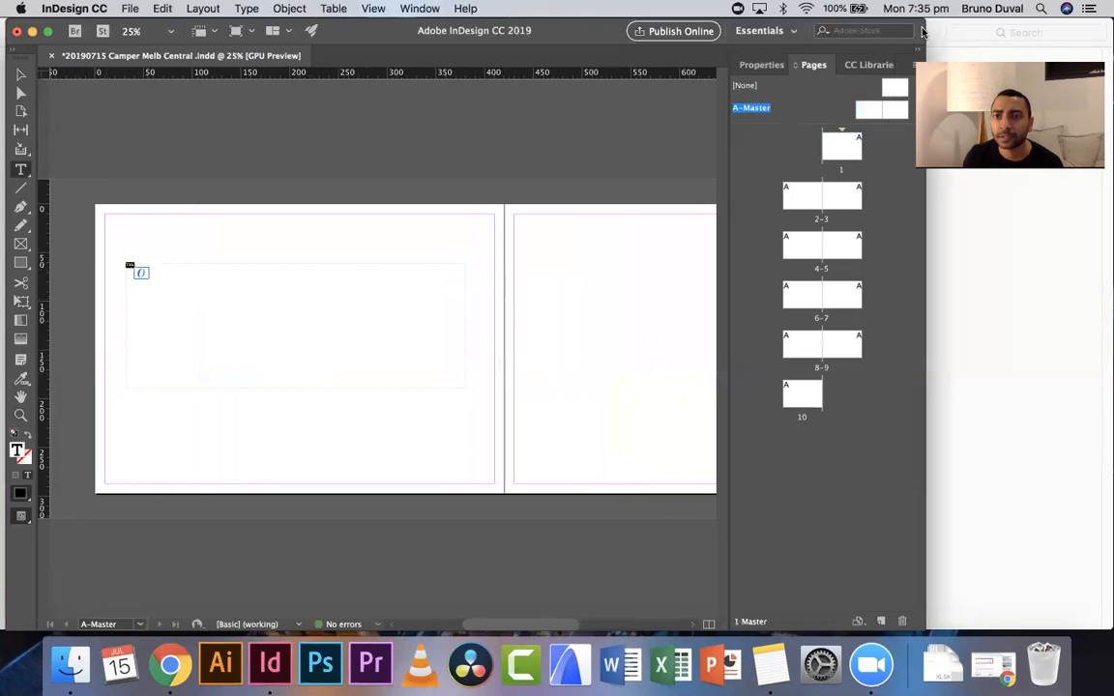
pyautogui.moveTo(925, 27); pyautogui.dragTo(1106, 21)
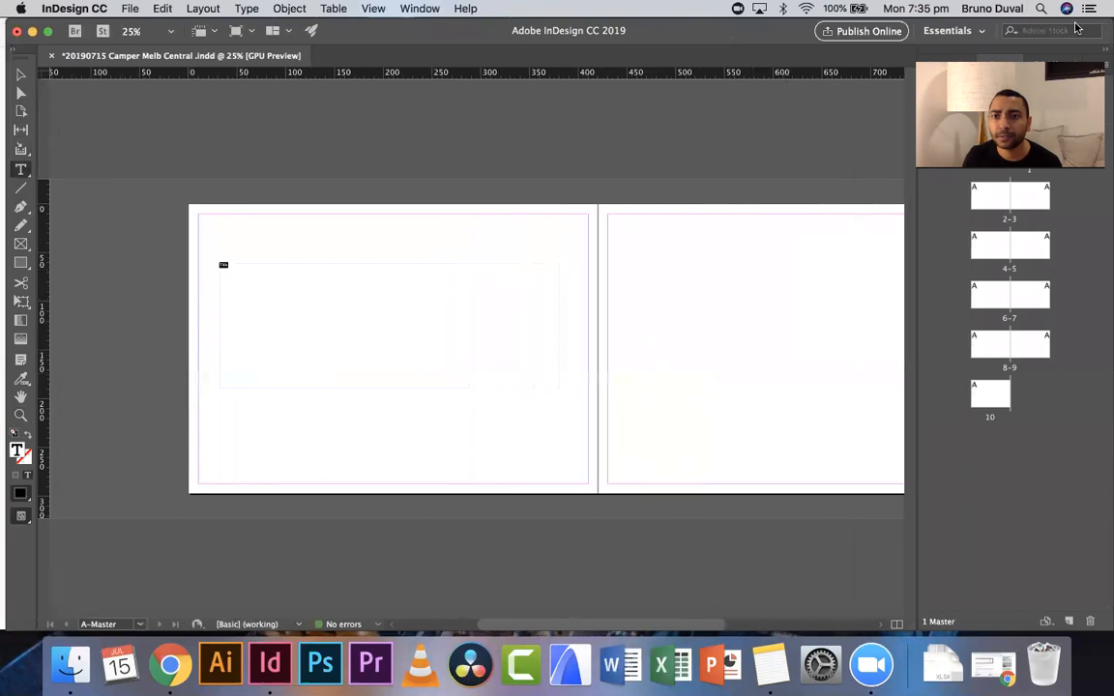
pyautogui.click(989, 59)
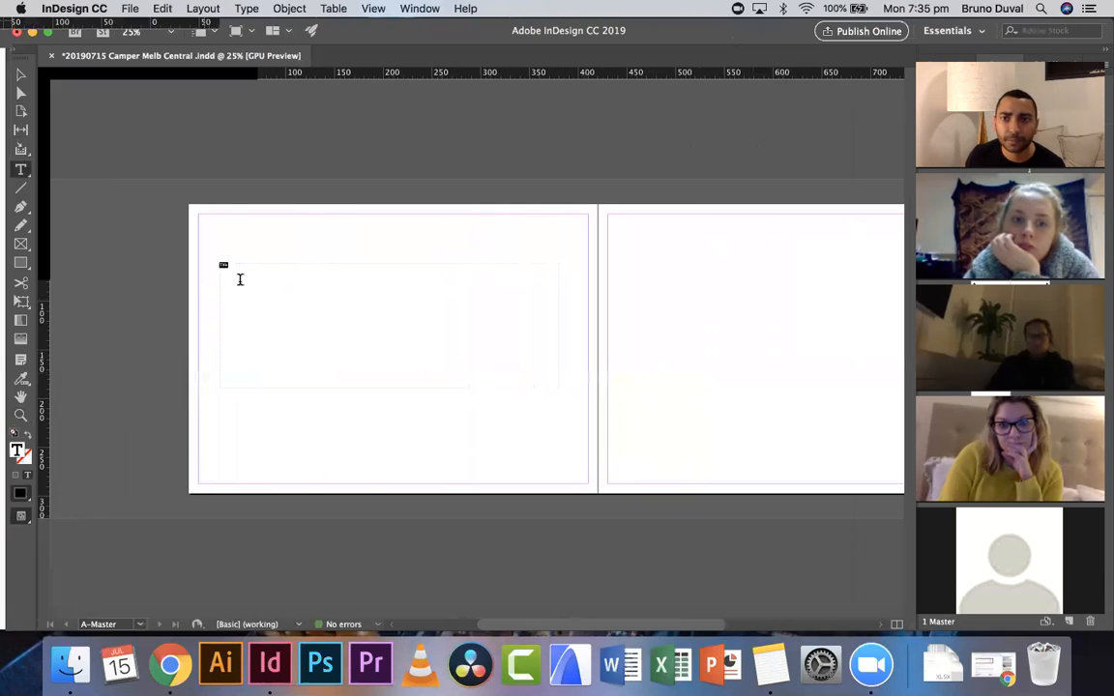
# - Switch the workspace and show the Properties panel for the selected text
pyautogui.click(953, 31)
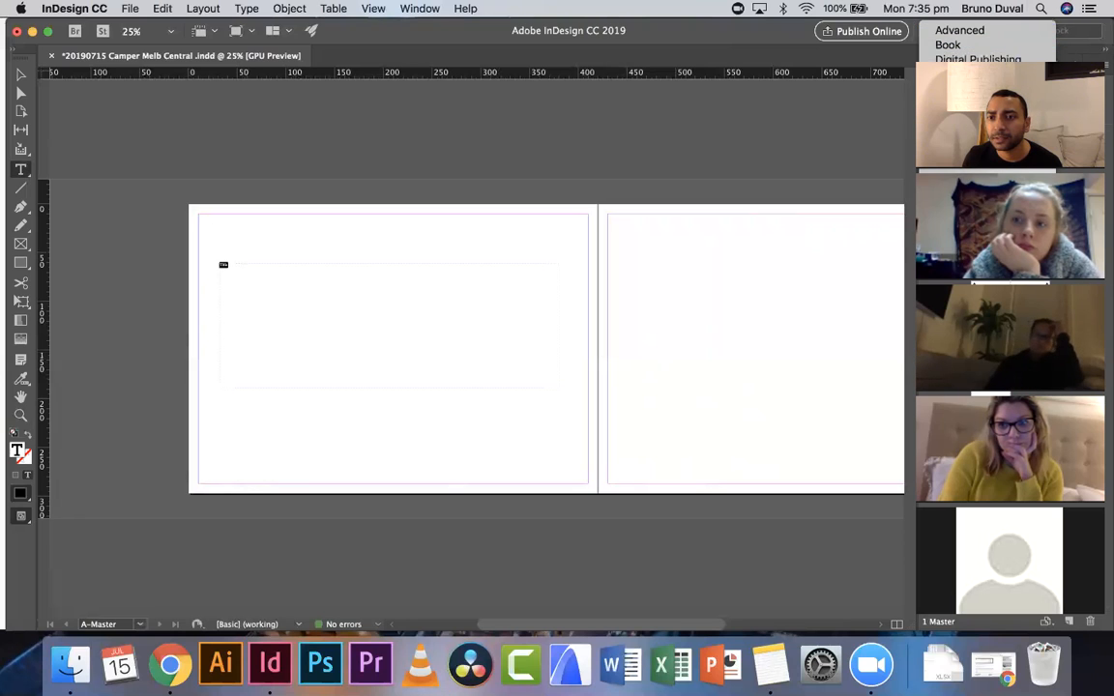
pyautogui.click(973, 154)
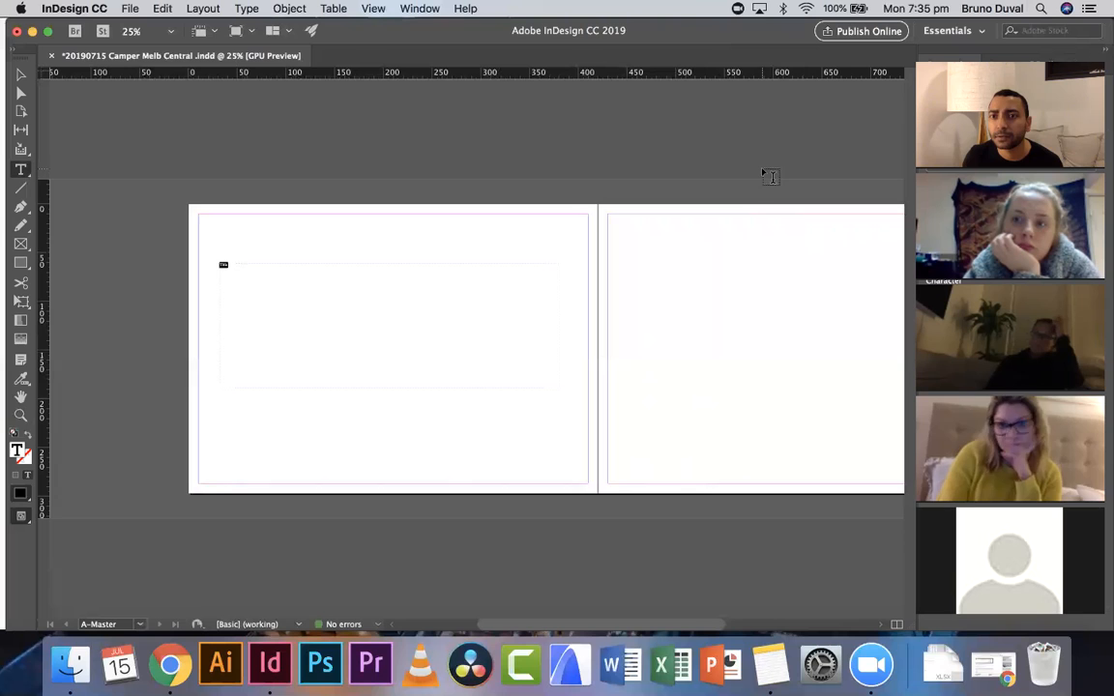
pyautogui.hscroll(2, 769, 182)
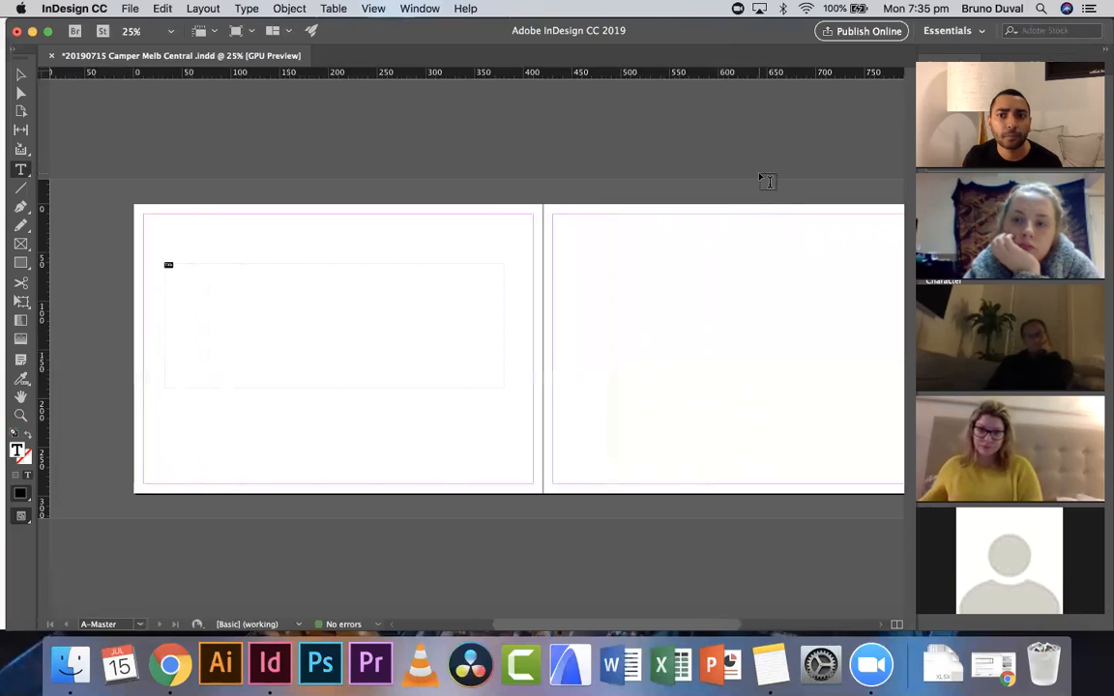
pyautogui.hscroll(3, 767, 182)
pyautogui.hscroll(-1, 759, 178)
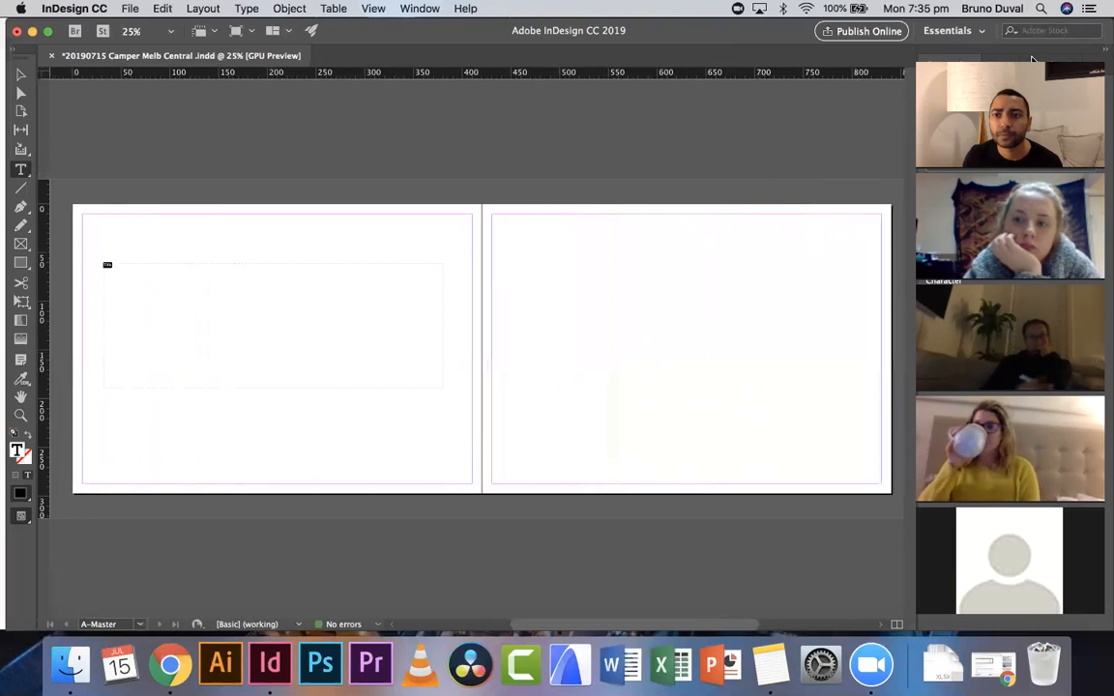
pyautogui.click(936, 56)
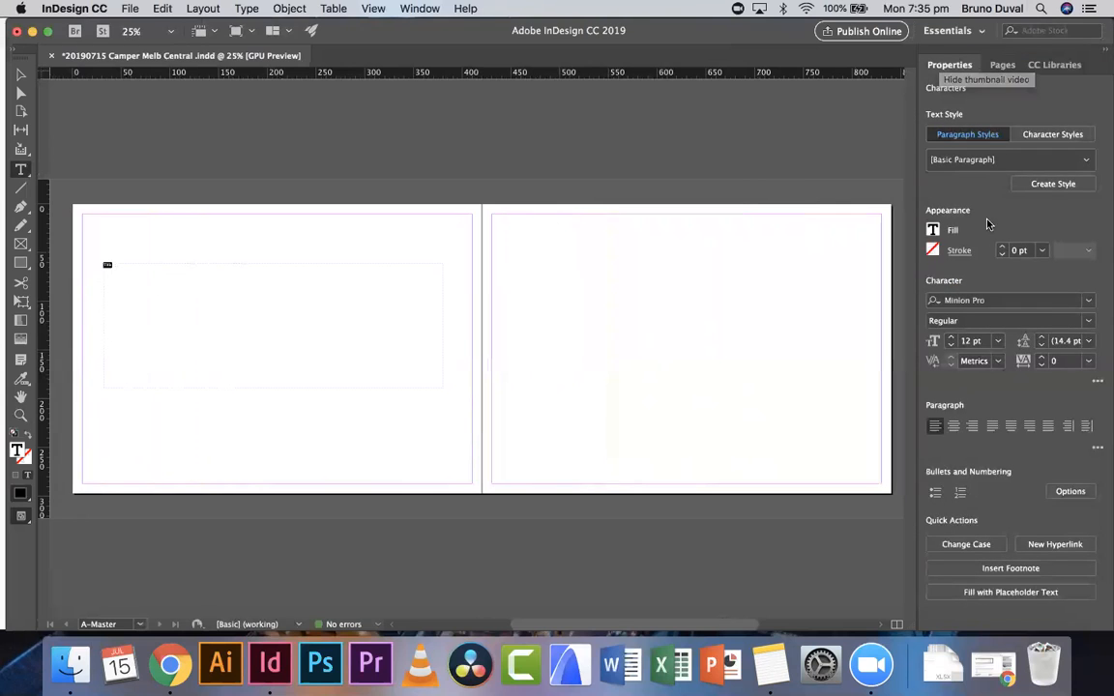
# - Set the Title text's font size to 60 pt and deselect it
pyautogui.click(998, 342)
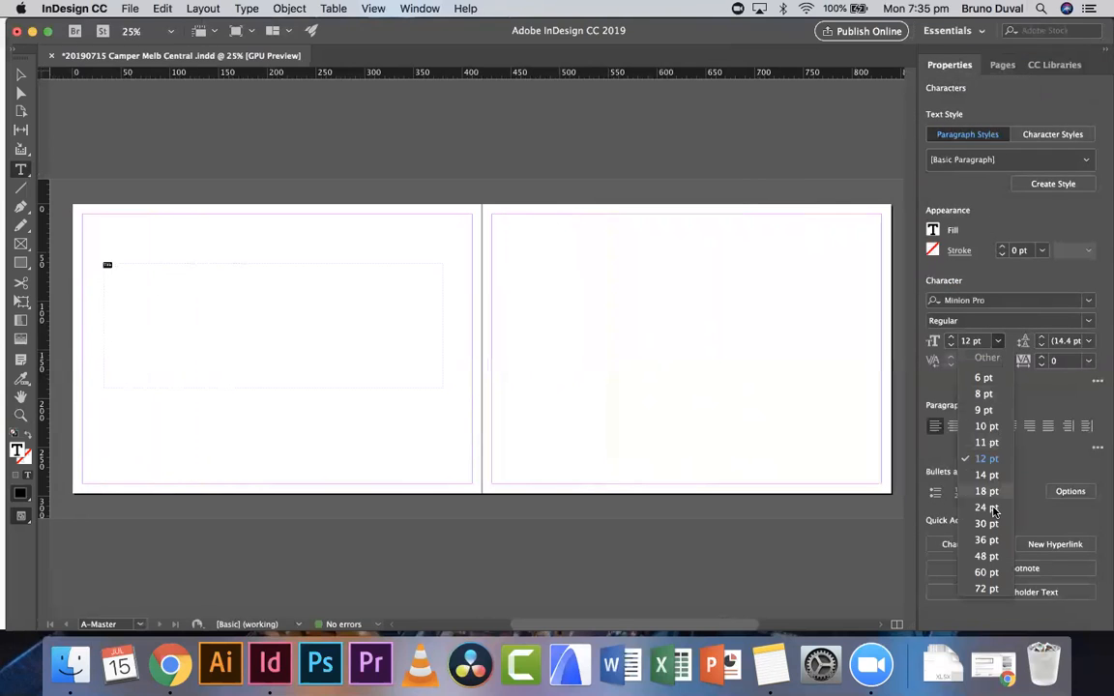
pyautogui.click(989, 507)
pyautogui.click(998, 341)
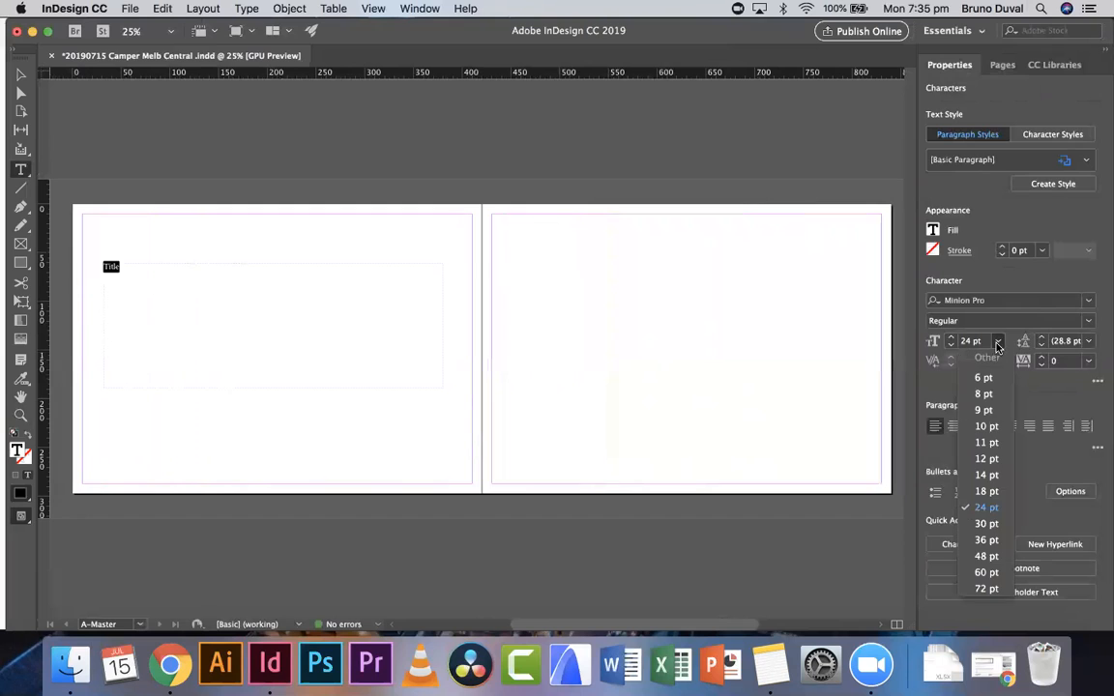
pyautogui.click(985, 571)
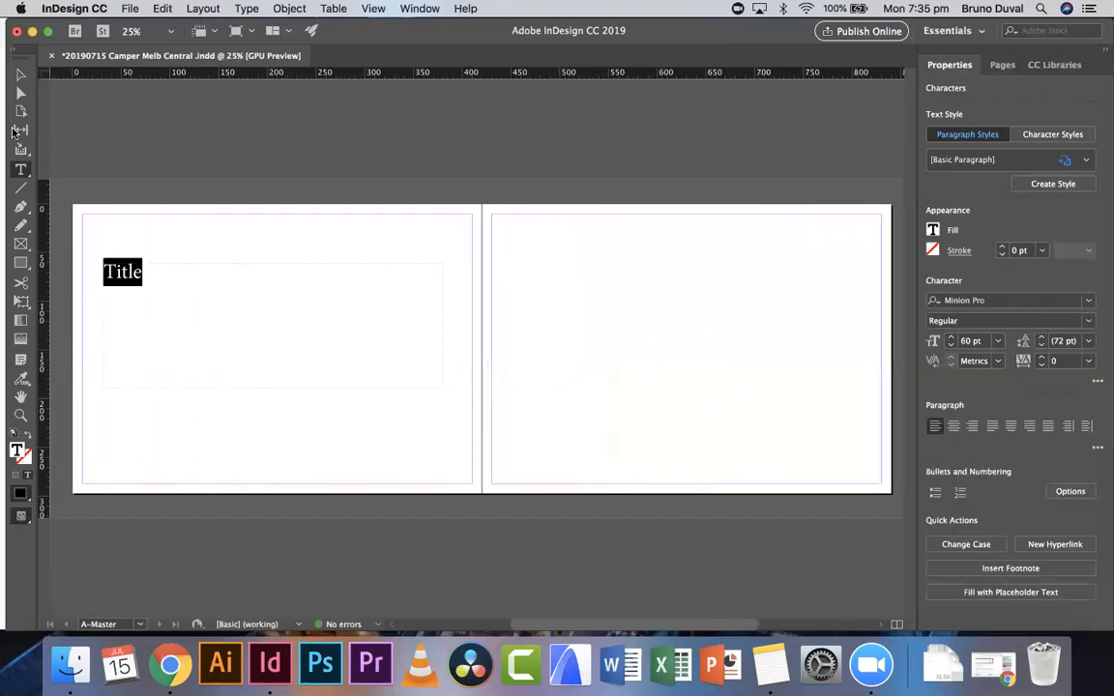
pyautogui.click(20, 74)
pyautogui.click(221, 131)
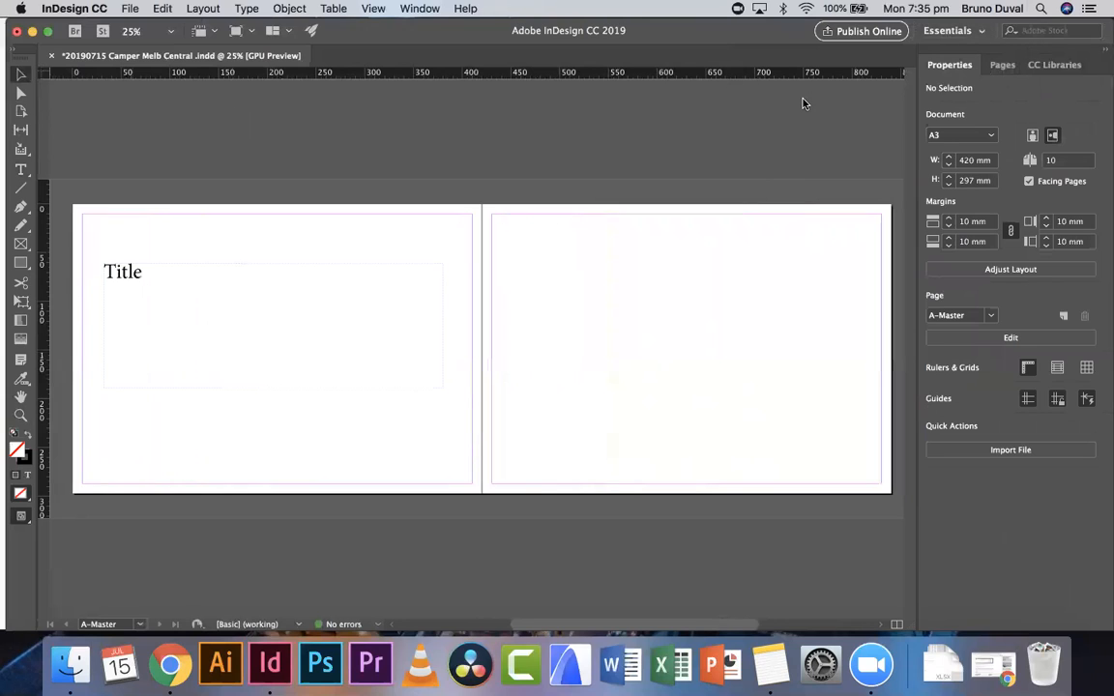
# - Apply the A-Master master to all pages of the document
pyautogui.click(1002, 66)
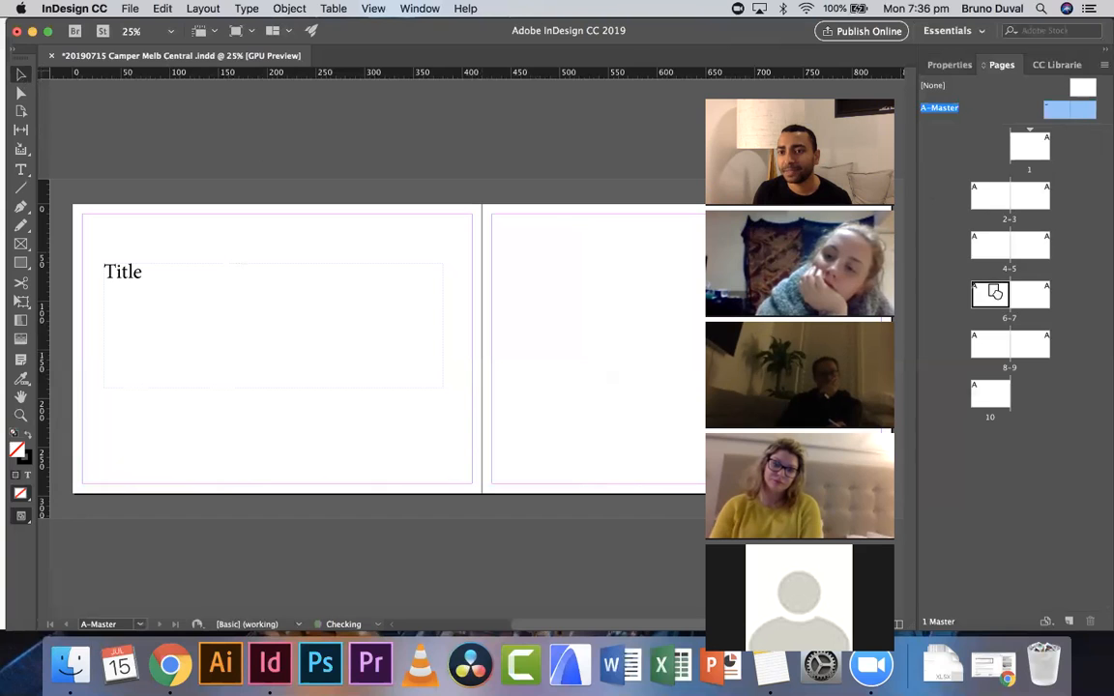
pyautogui.click(1059, 272)
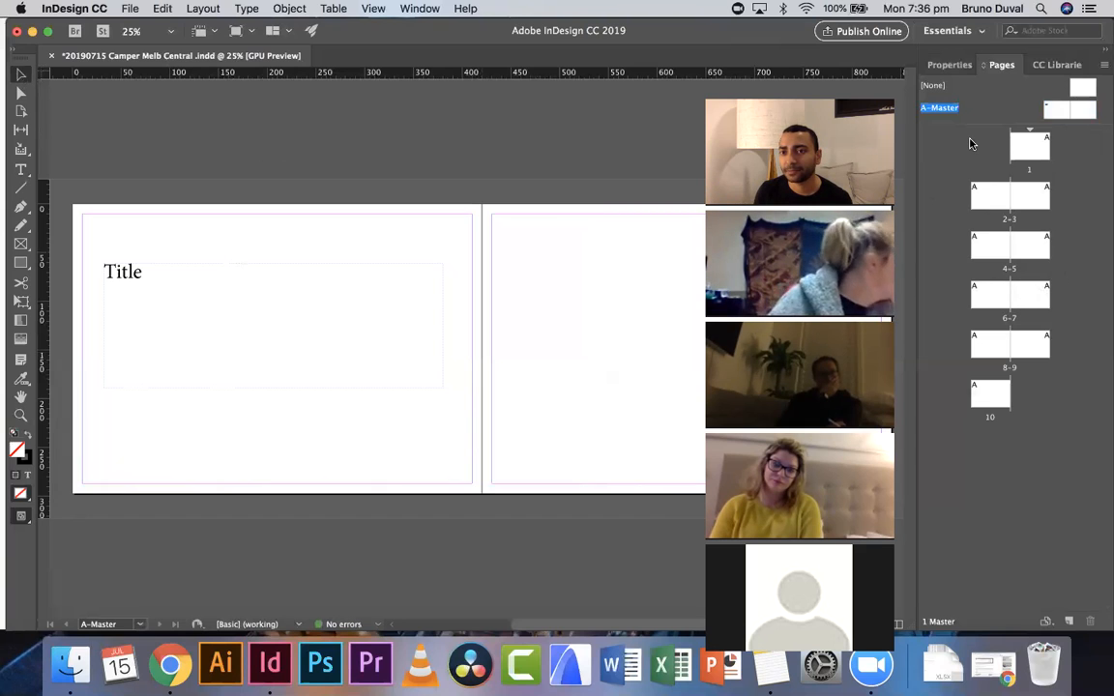
pyautogui.rightClick(1021, 145)
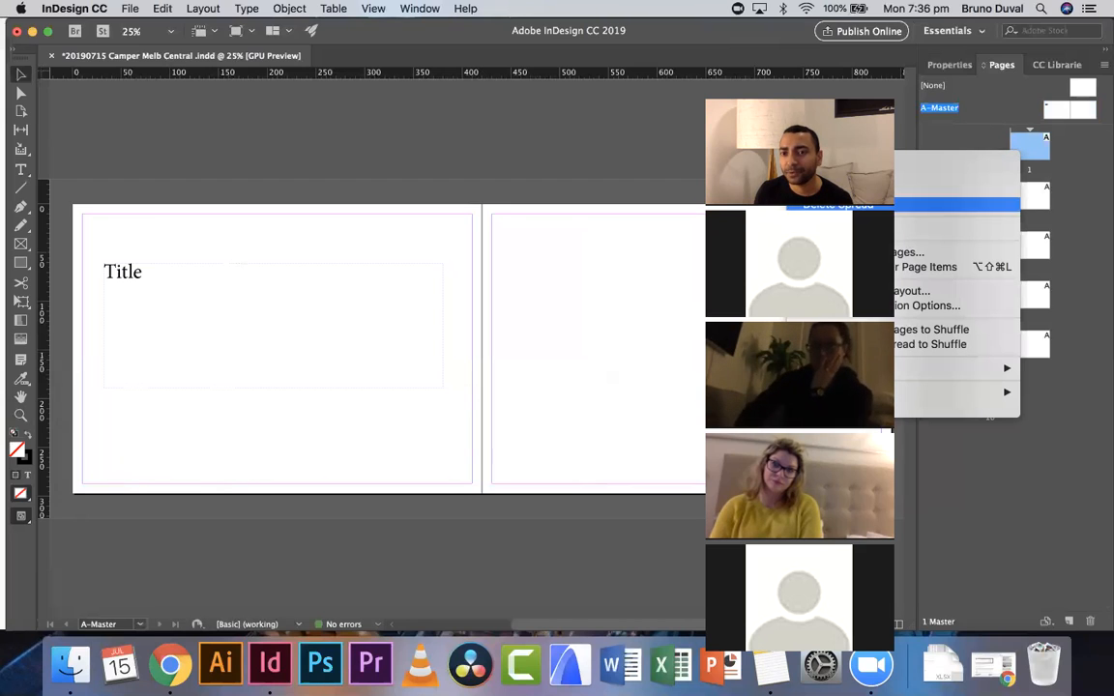
pyautogui.click(905, 251)
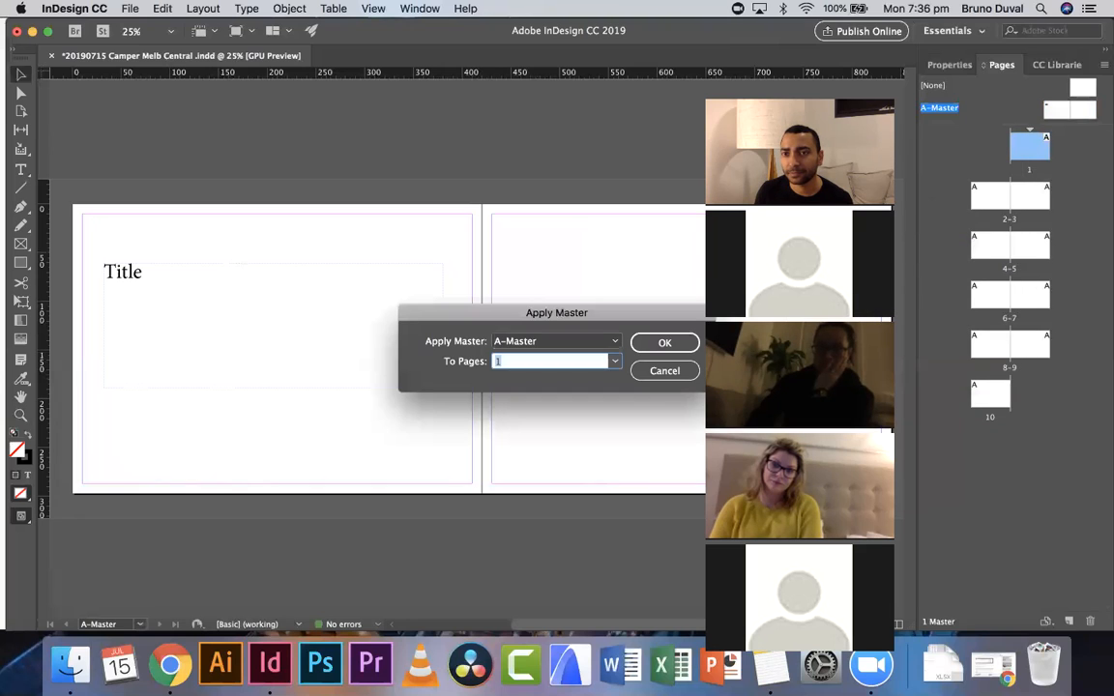
pyautogui.click(615, 361)
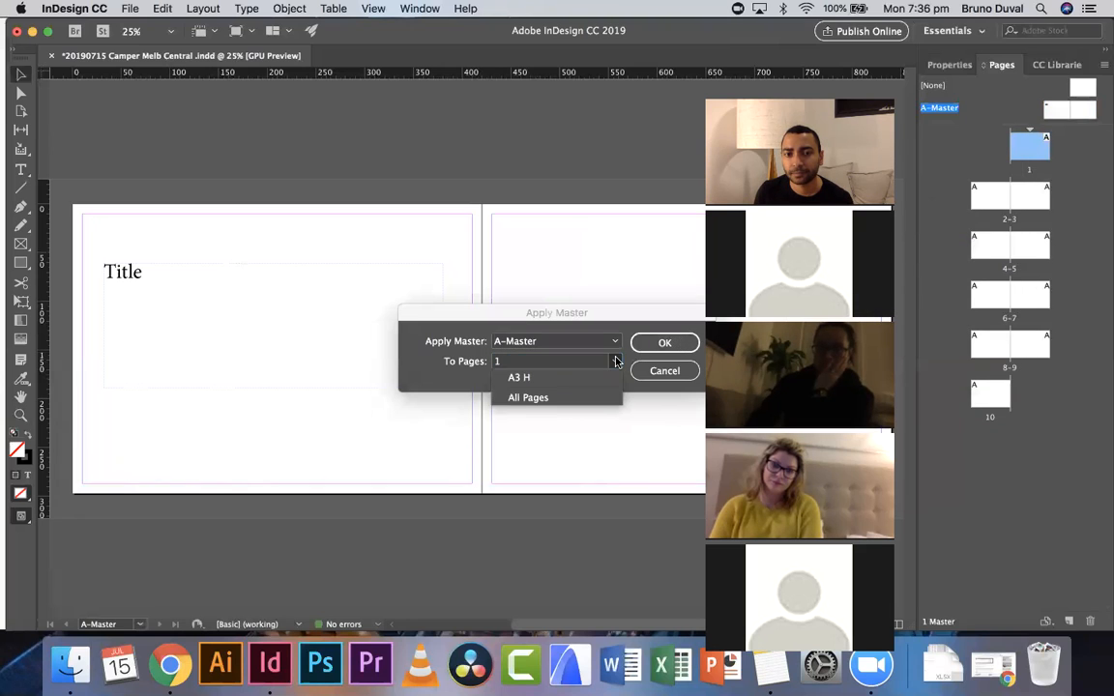
pyautogui.click(597, 398)
pyautogui.click(678, 344)
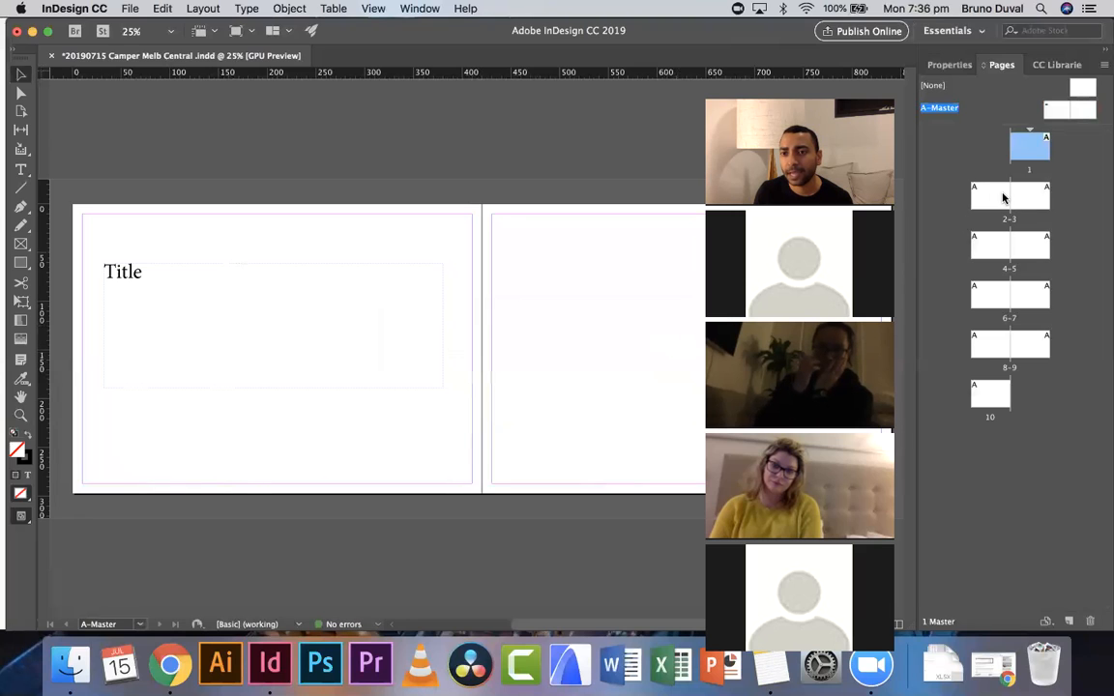
# - Go to spread 2-3 and zoom out to review the master title across the document pages
pyautogui.doubleClick(997, 197)
pyautogui.press('z')
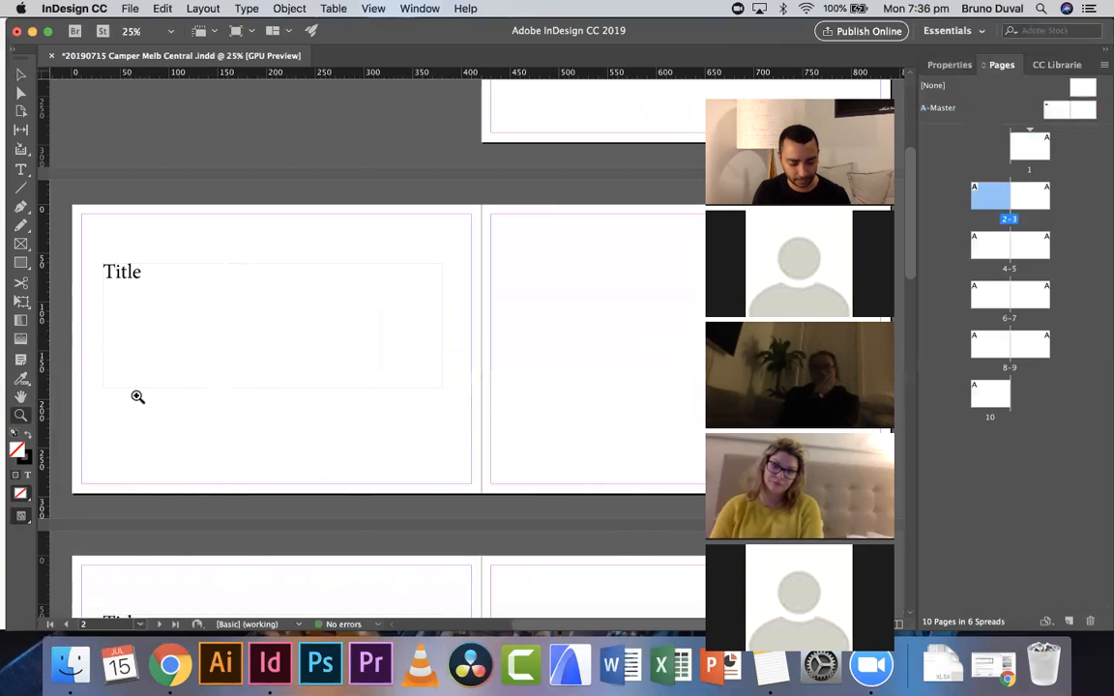
pyautogui.keyDown('alt'); pyautogui.click(290, 343); pyautogui.keyUp('alt')
pyautogui.keyDown('alt'); pyautogui.click(290, 344); pyautogui.keyUp('alt')
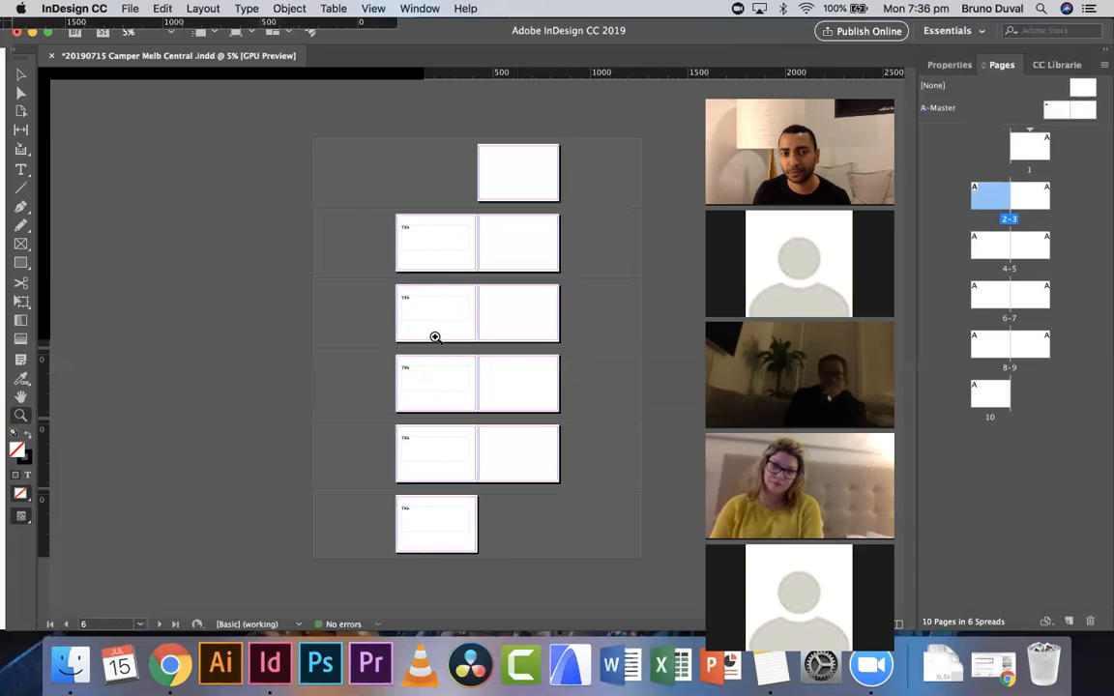
pyautogui.click(545, 345)
pyautogui.scroll(3, 549, 351)
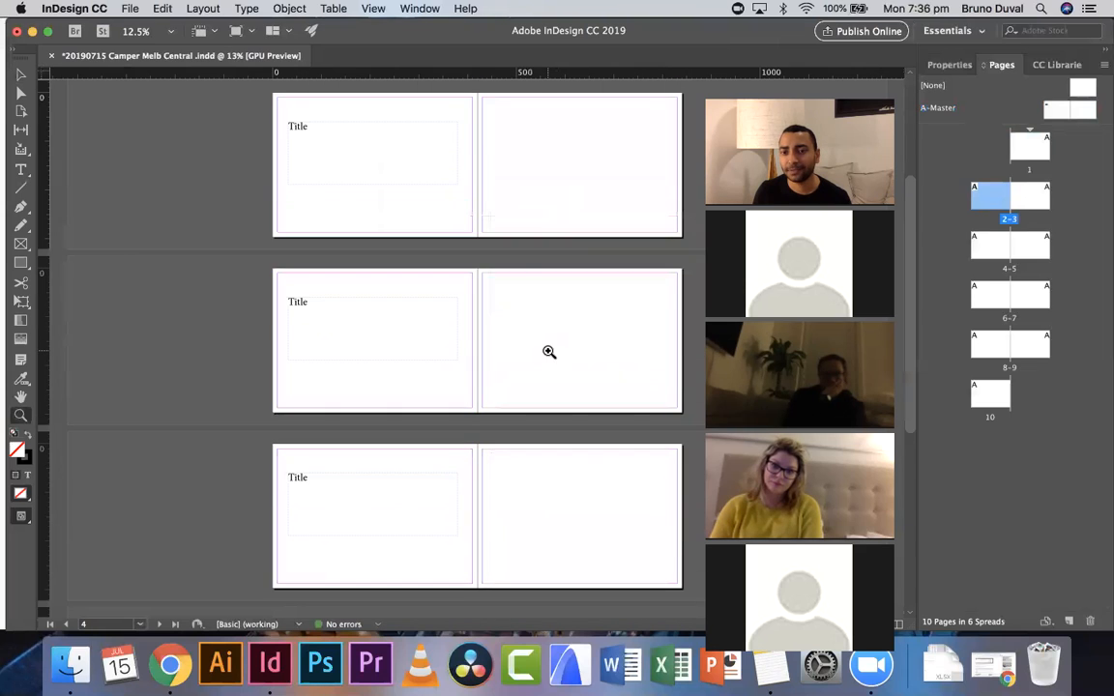
pyautogui.scroll(3, 548, 352)
pyautogui.scroll(3, 535, 246)
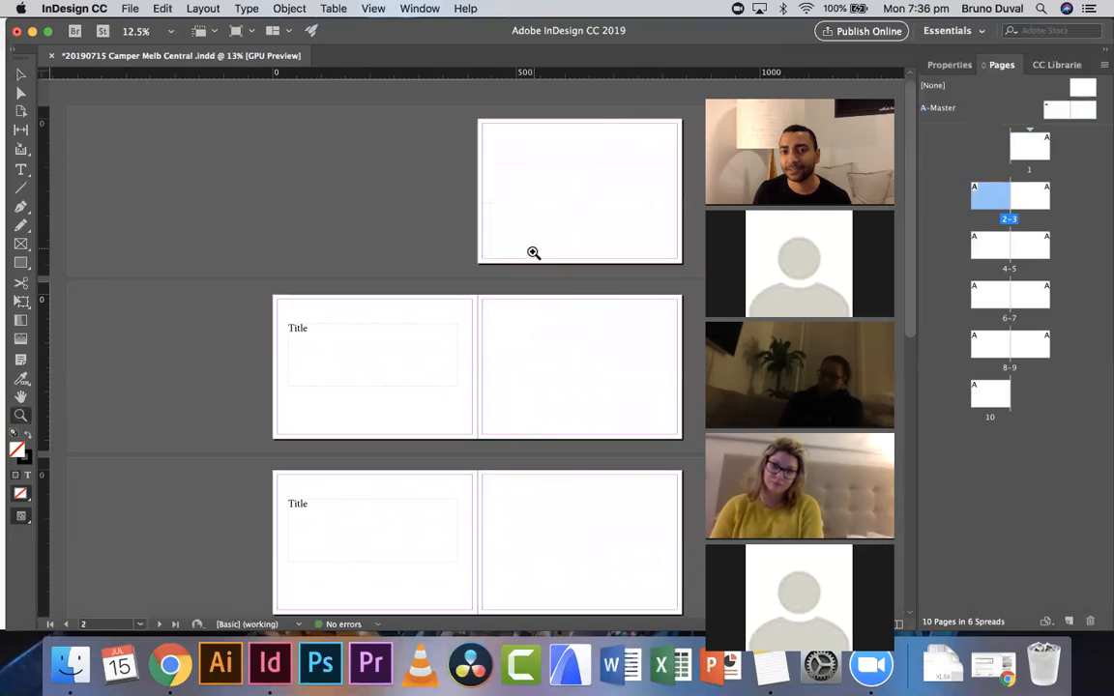
# - On the master page, edit the title text to read New Title
pyautogui.doubleClick(1053, 114)
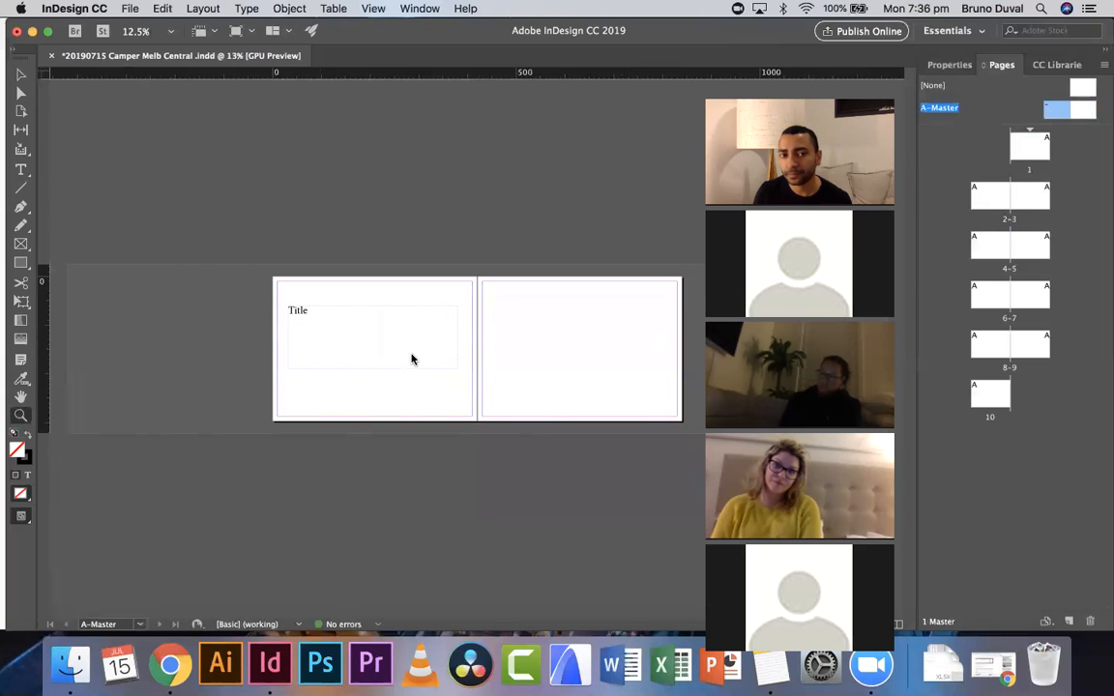
pyautogui.click(348, 332)
pyautogui.click(348, 332)
pyautogui.hscroll(10, 348, 331)
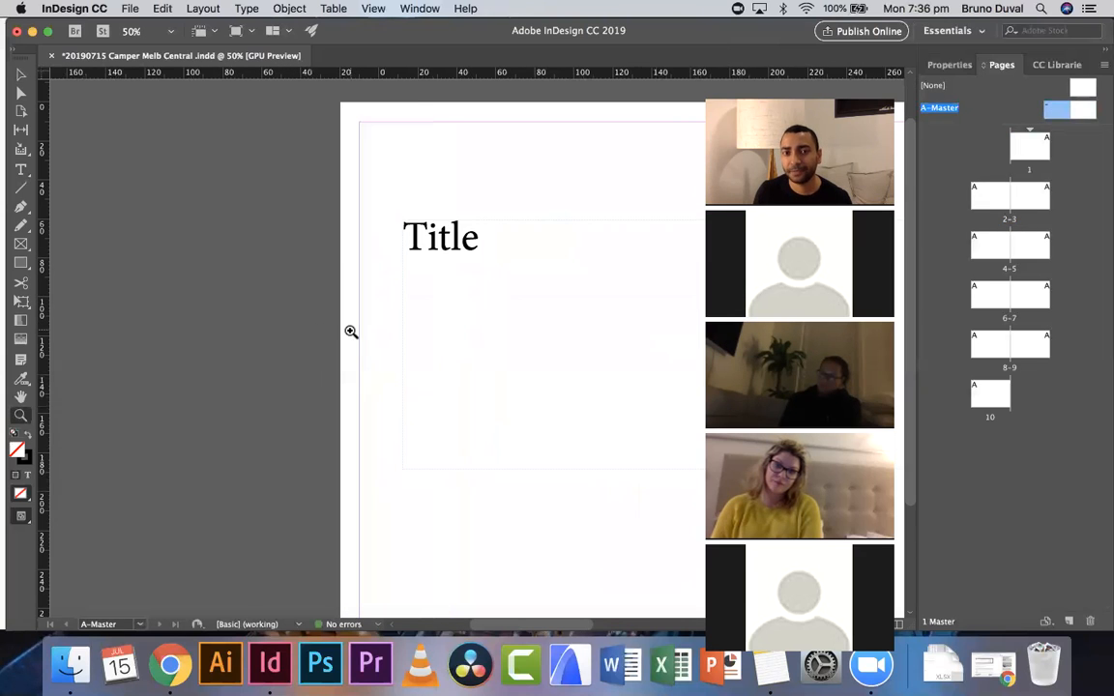
pyautogui.hscroll(-5, 348, 332)
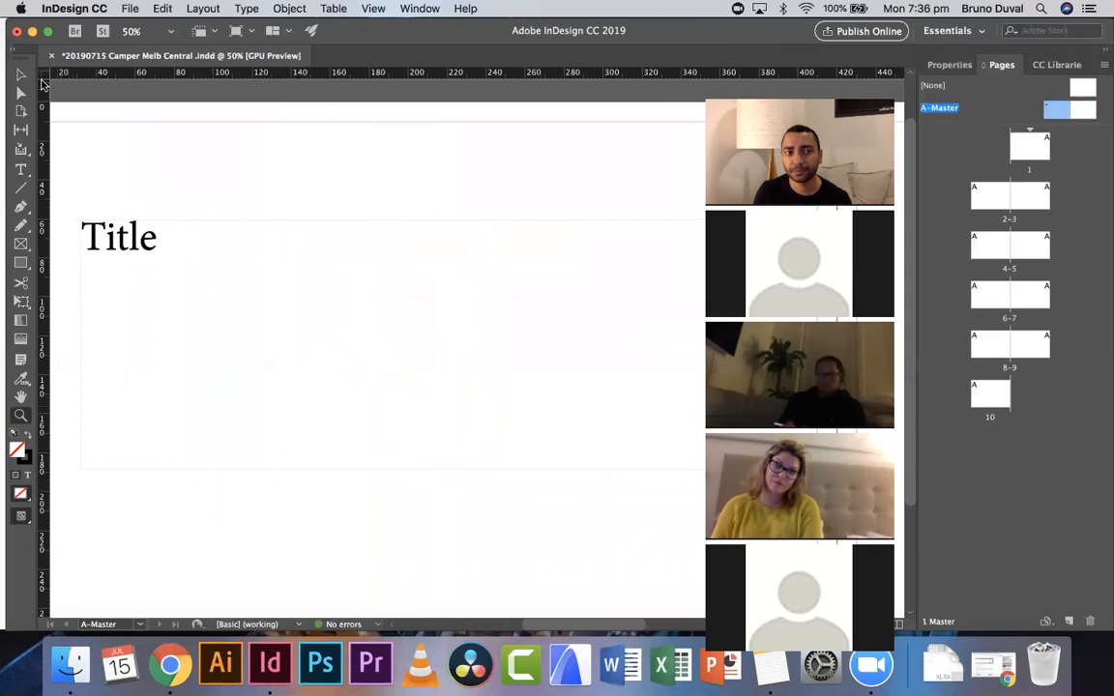
pyautogui.click(19, 77)
pyautogui.doubleClick(177, 239)
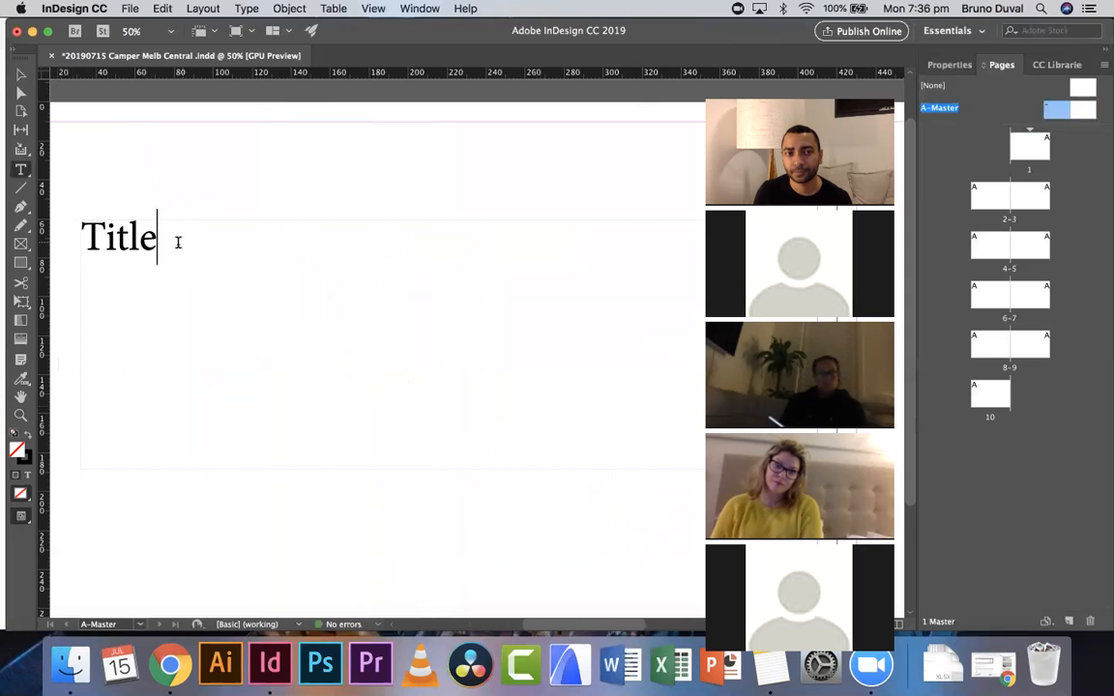
pyautogui.click(85, 239)
pyautogui.write('New')
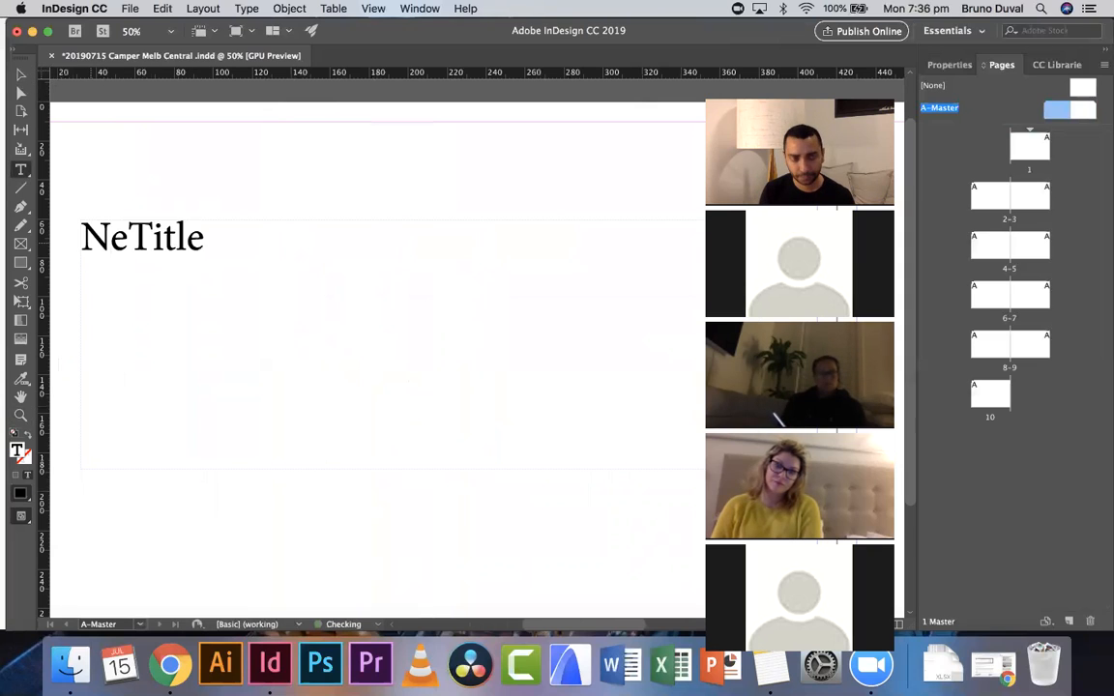
pyautogui.press('Escape')
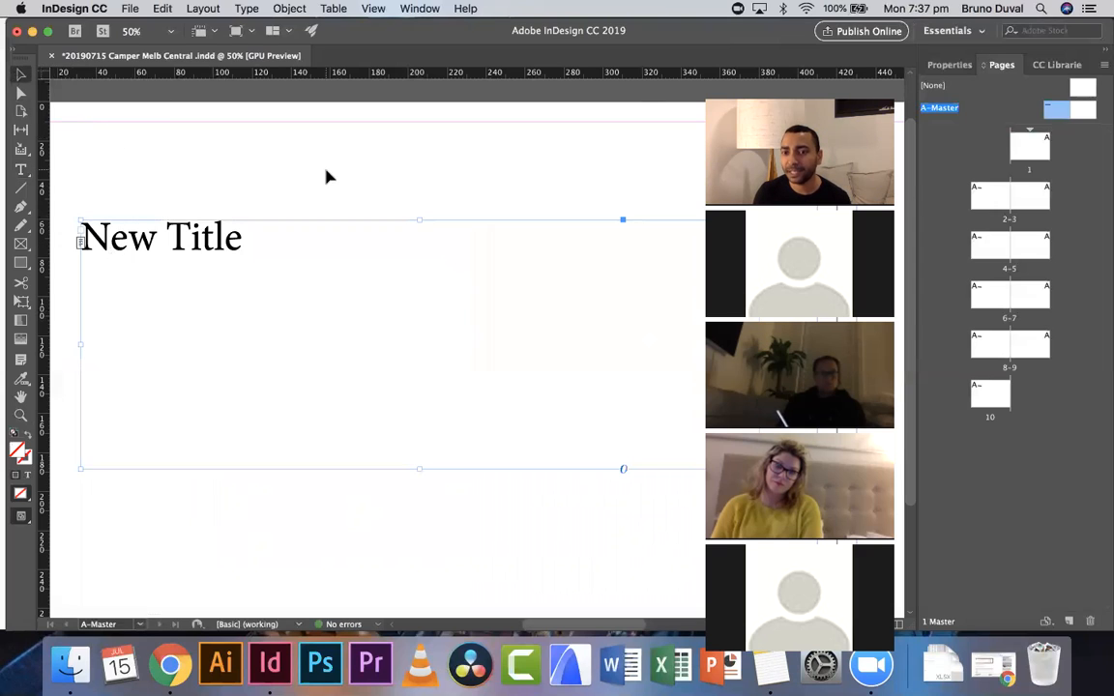
# - Go to spread 2-3 and zoom out to review the updated title on the document pages
pyautogui.doubleClick(989, 195)
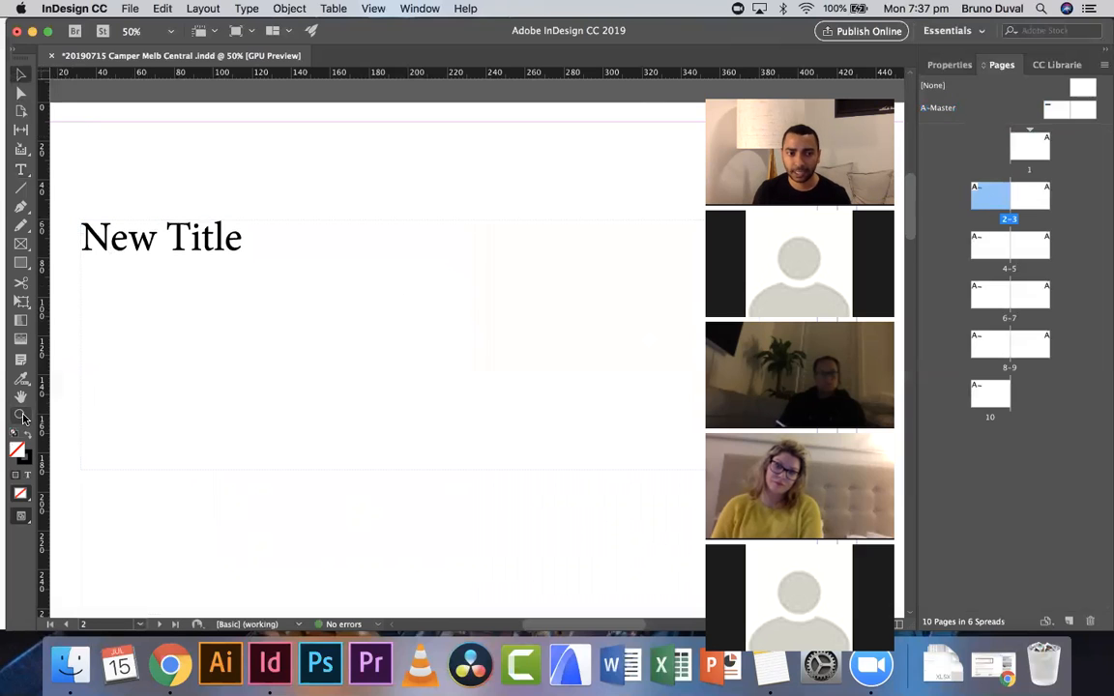
pyautogui.press('z')
pyautogui.keyDown('alt'); pyautogui.click(375, 348); pyautogui.keyUp('alt')
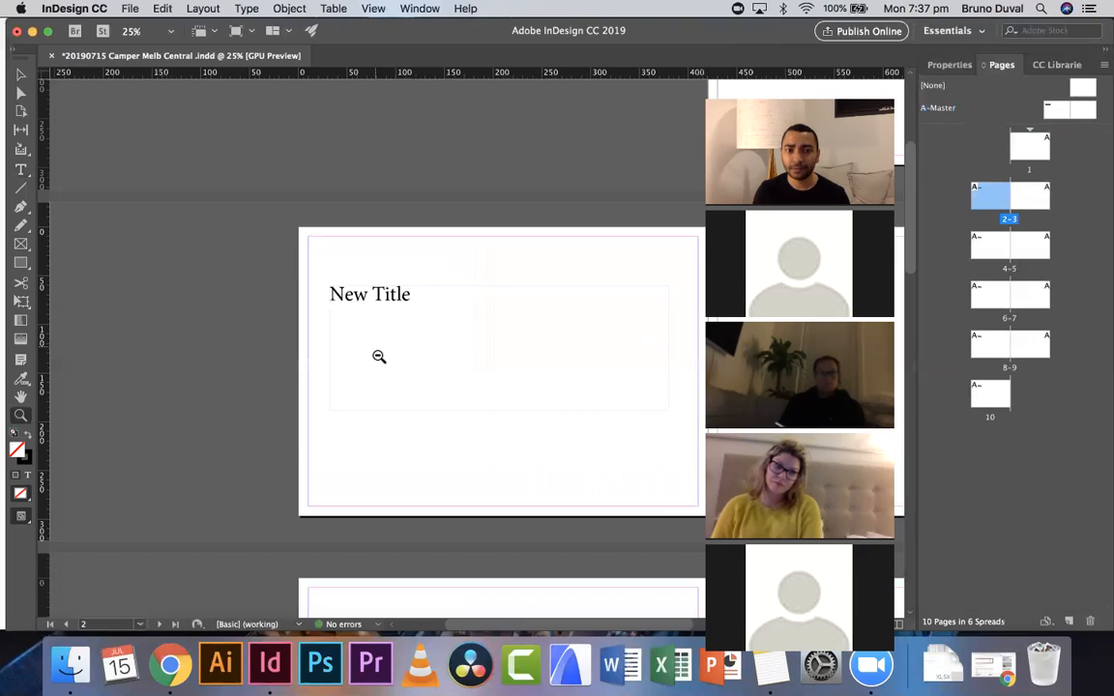
pyautogui.keyDown('alt'); pyautogui.click(378, 356); pyautogui.keyUp('alt')
pyautogui.keyDown('alt'); pyautogui.click(388, 368); pyautogui.keyUp('alt')
pyautogui.keyDown('alt'); pyautogui.click(377, 329); pyautogui.keyUp('alt')
pyautogui.click(462, 316)
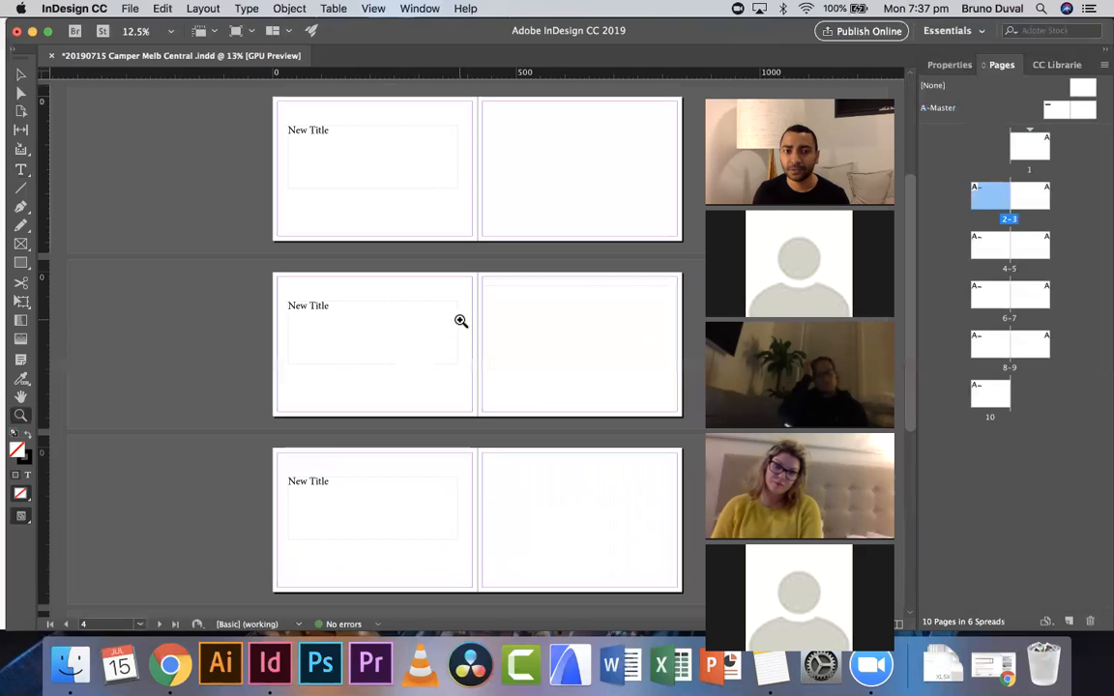
pyautogui.scroll(-3, 372, 451)
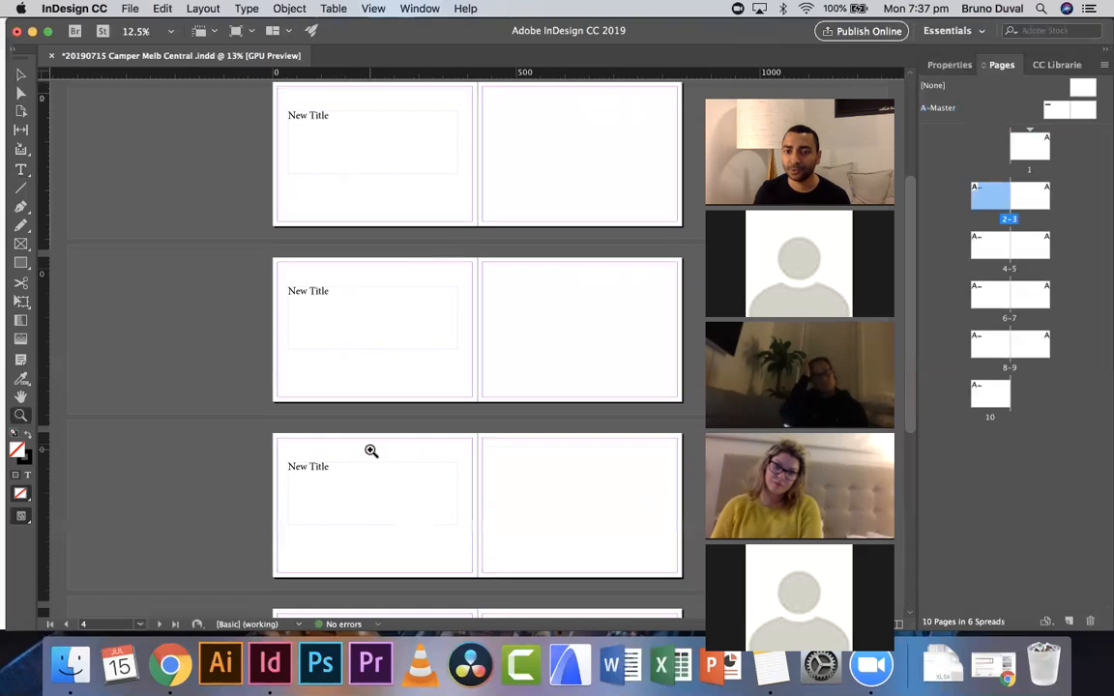
pyautogui.scroll(10, 372, 450)
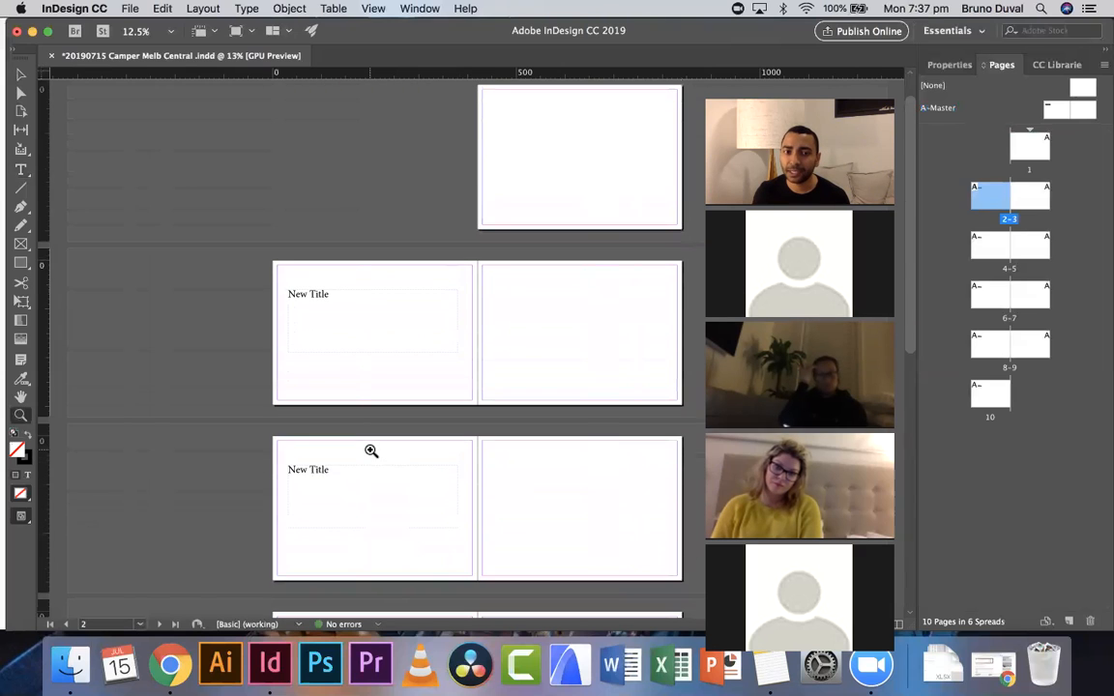
pyautogui.scroll(1, 371, 451)
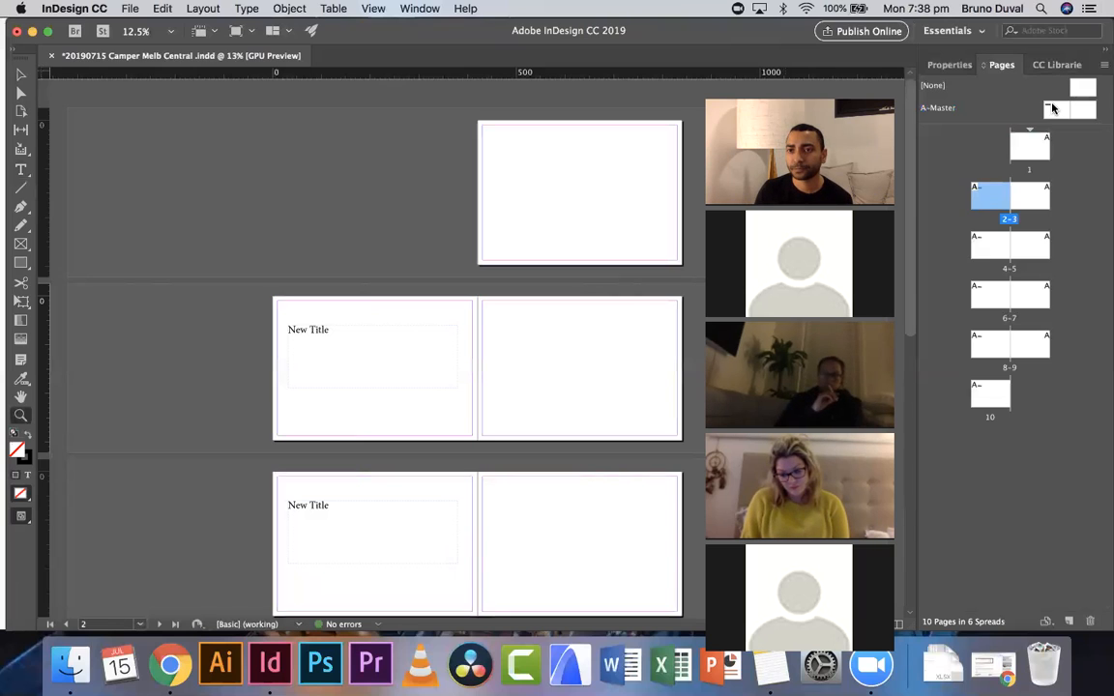
# - Delete the title text frame from the master page
pyautogui.doubleClick(946, 103)
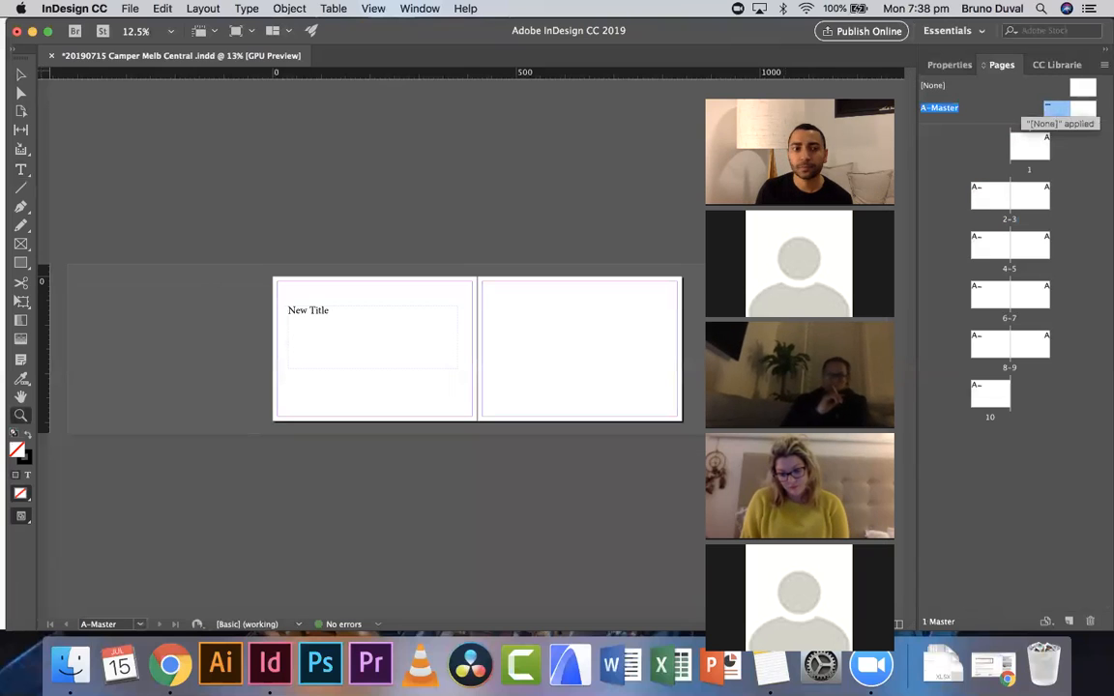
pyautogui.click(396, 326)
pyautogui.click(20, 74)
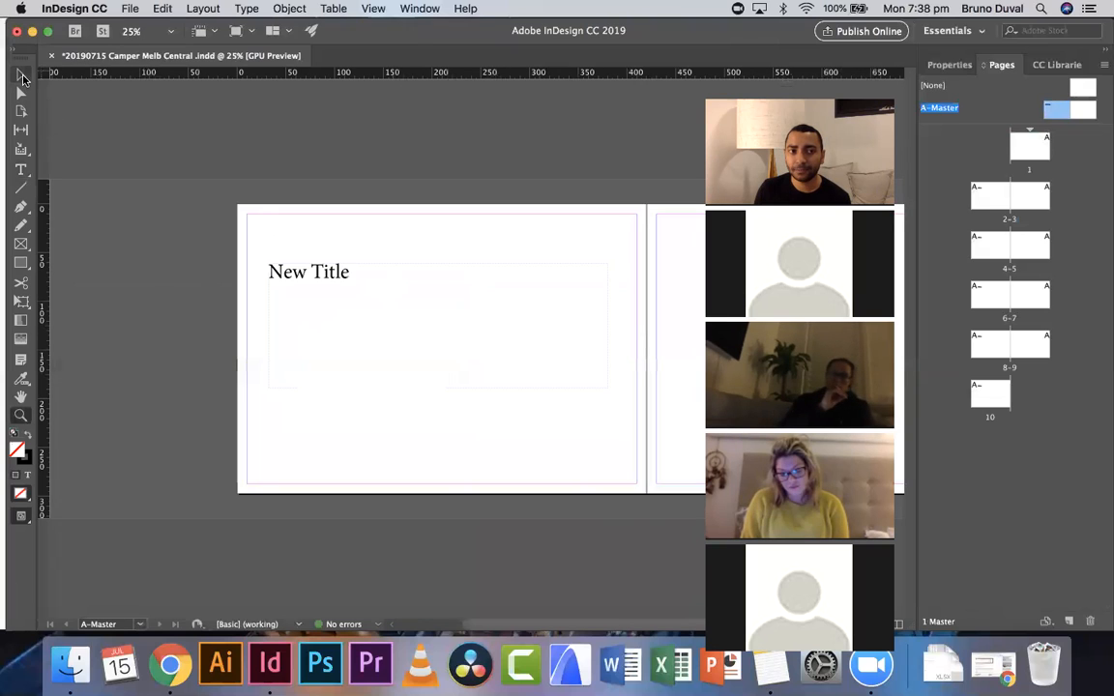
pyautogui.click(391, 304)
pyautogui.press('Delete')
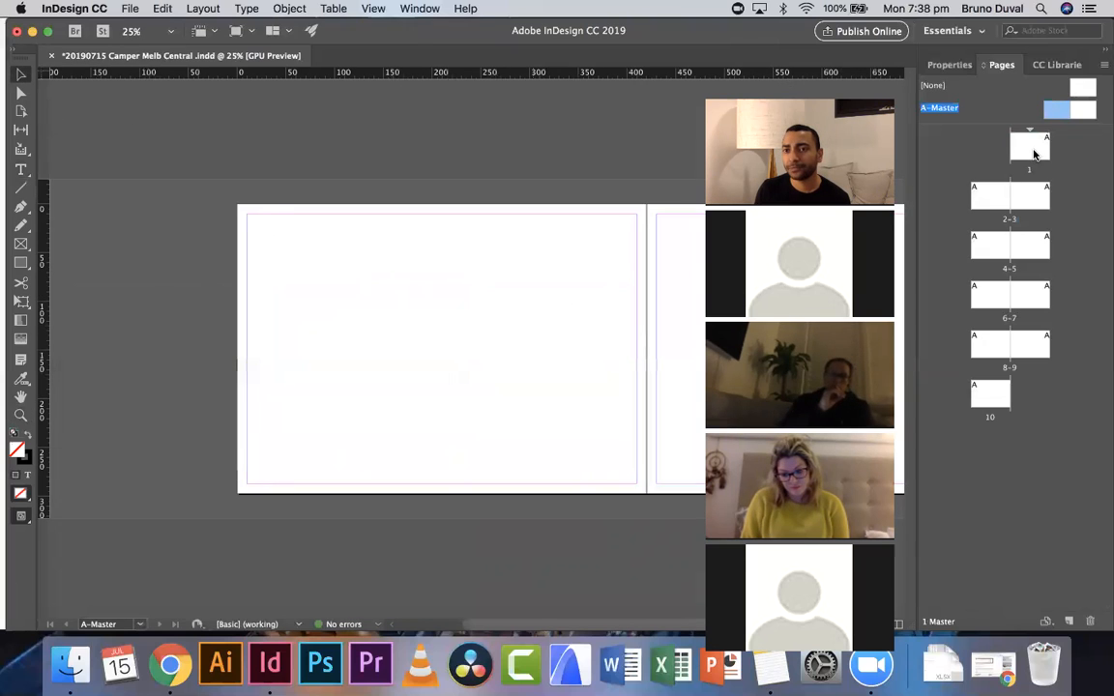
# - Go to page 1 and review the document pages without the master title
pyautogui.doubleClick(1029, 147)
pyautogui.hscroll(-3, 582, 270)
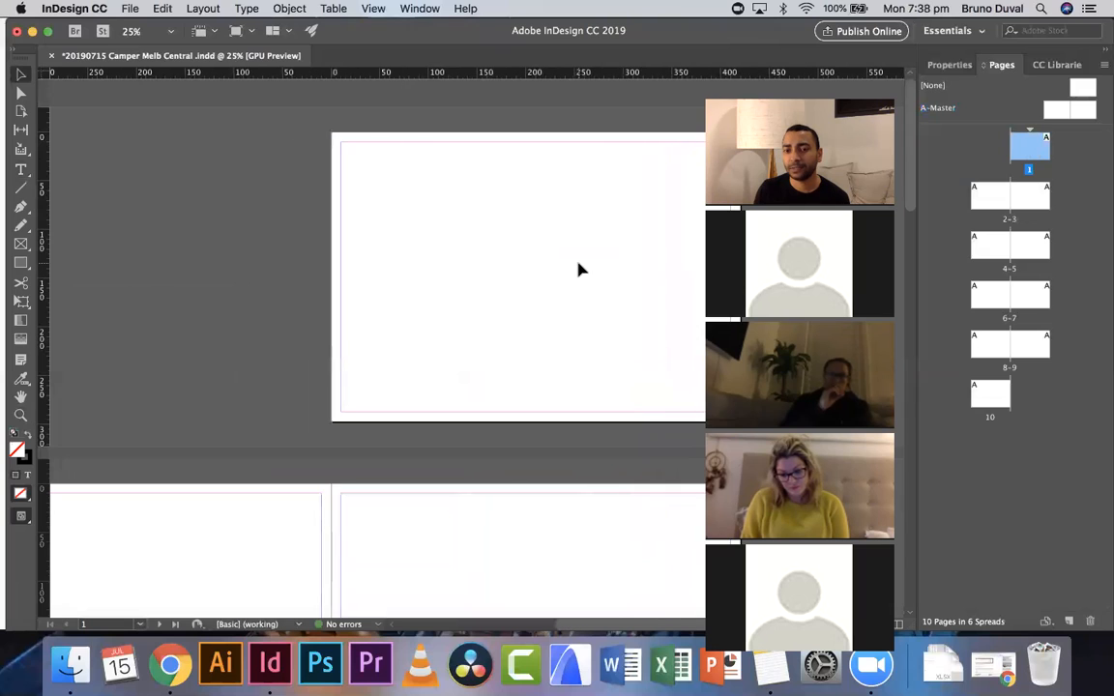
pyautogui.scroll(-5, 582, 270)
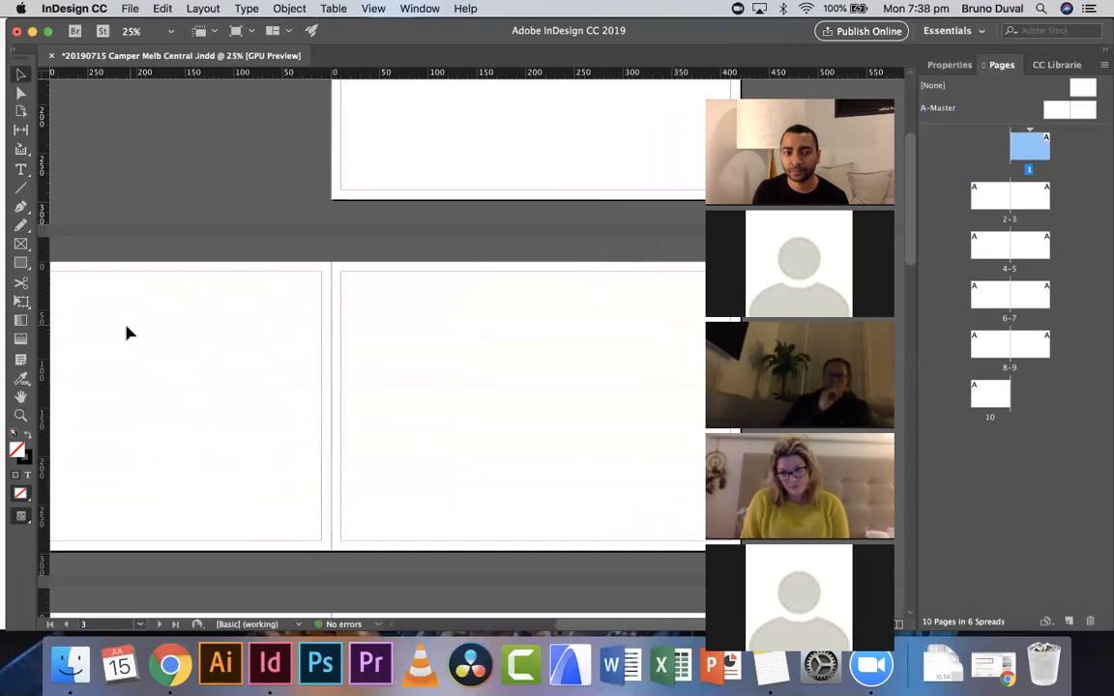
pyautogui.click(22, 416)
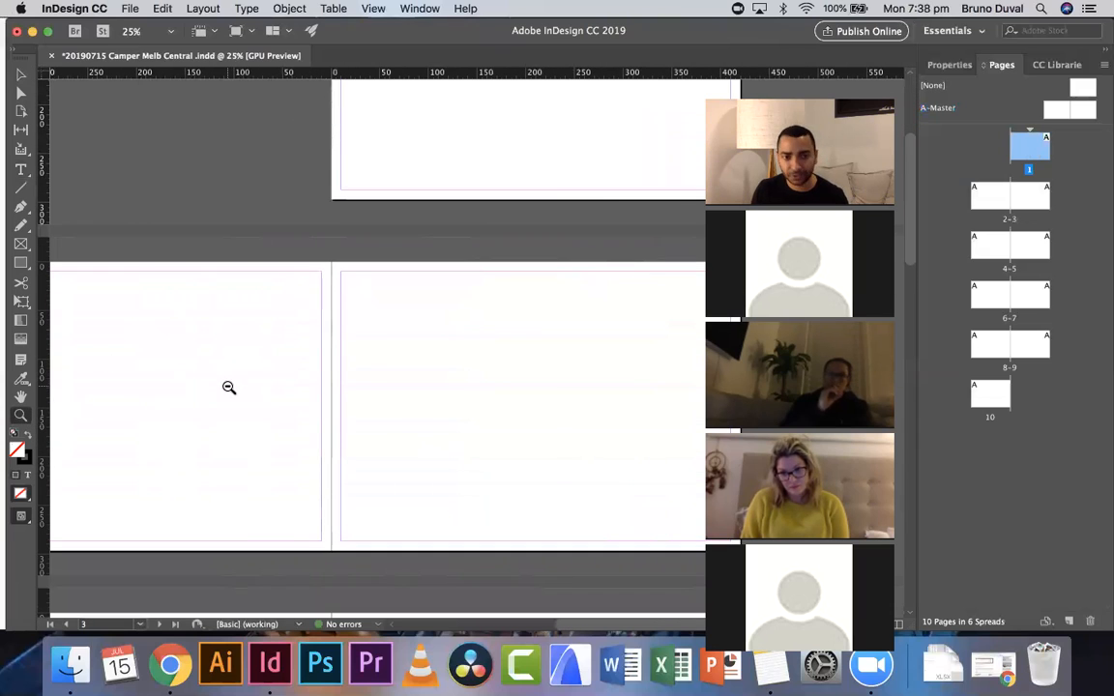
pyautogui.keyDown('alt'); pyautogui.click(228, 388); pyautogui.keyUp('alt')
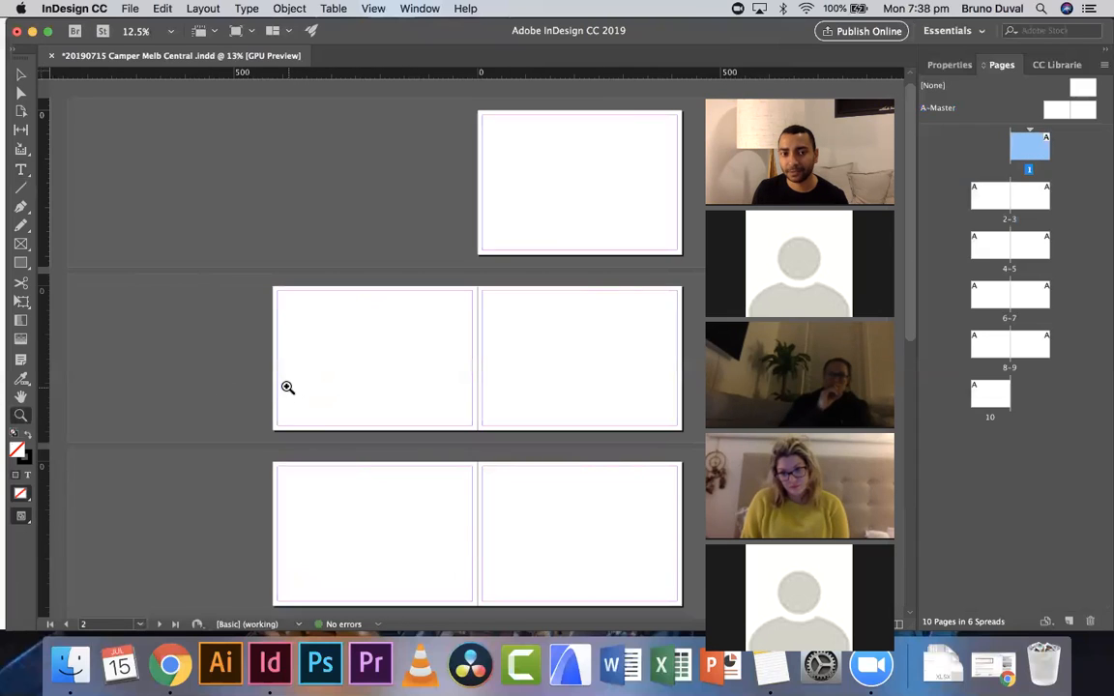
pyautogui.press('space')
pyautogui.moveTo(343, 371); pyautogui.dragTo(197, 360)
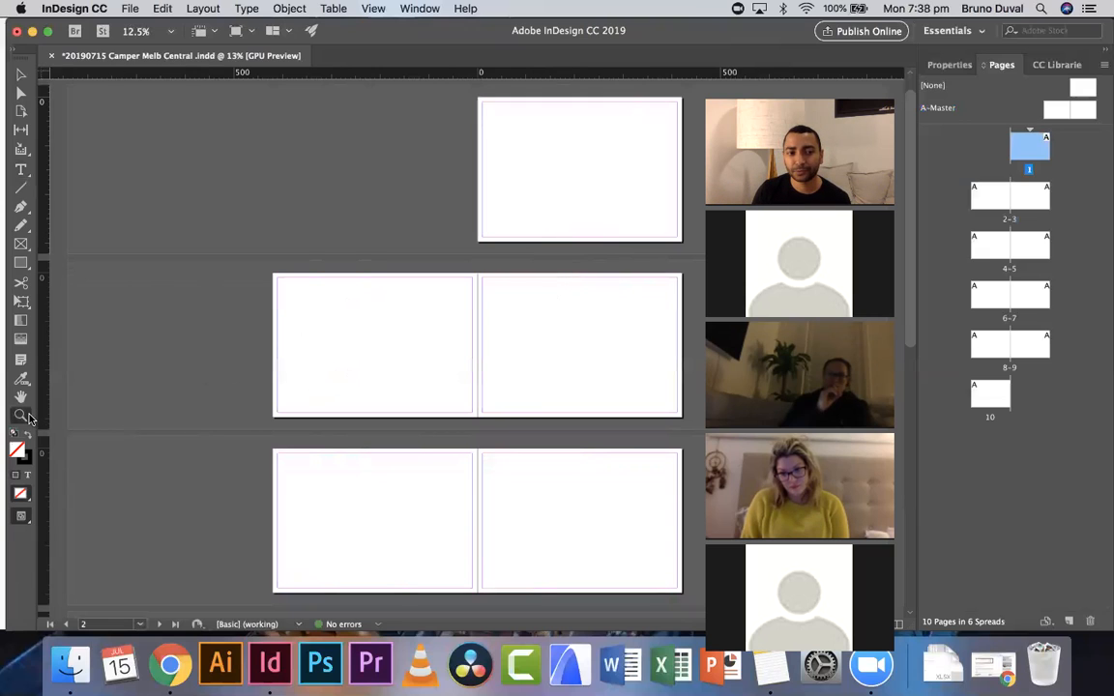
pyautogui.click(458, 164)
pyautogui.press('space')
pyautogui.moveTo(595, 243); pyautogui.dragTo(299, 192)
pyautogui.press('space')
pyautogui.moveTo(296, 296); pyautogui.dragTo(443, 110)
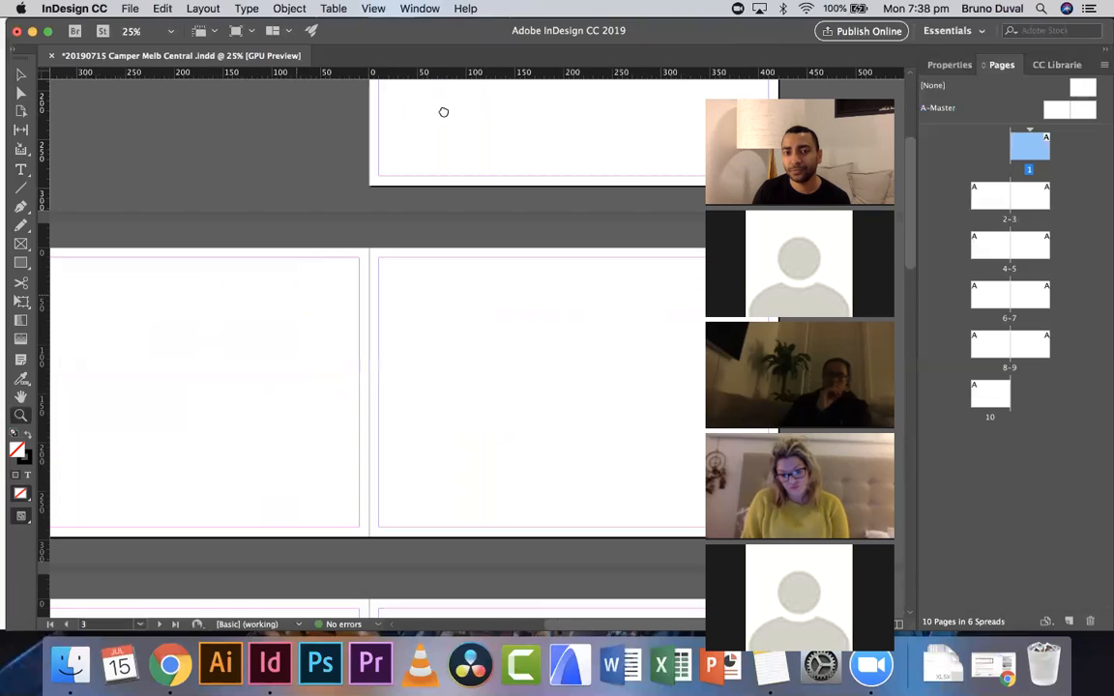
pyautogui.moveTo(197, 401); pyautogui.dragTo(381, 330)
pyautogui.moveTo(485, 258); pyautogui.dragTo(162, 652)
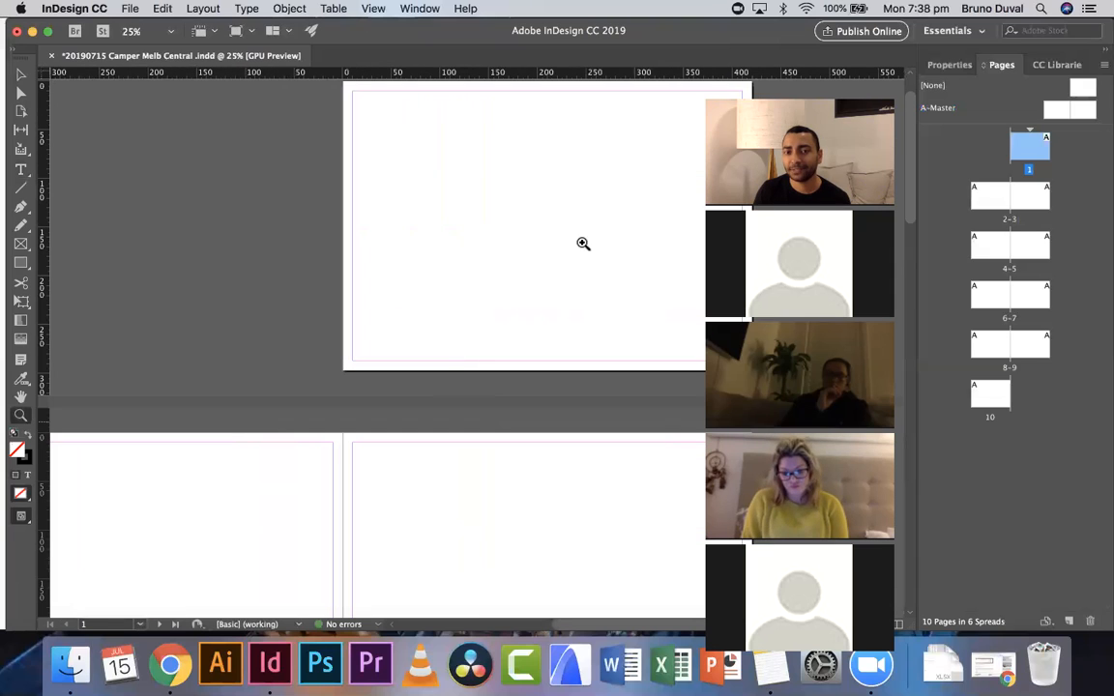
pyautogui.moveTo(560, 230); pyautogui.dragTo(409, 381)
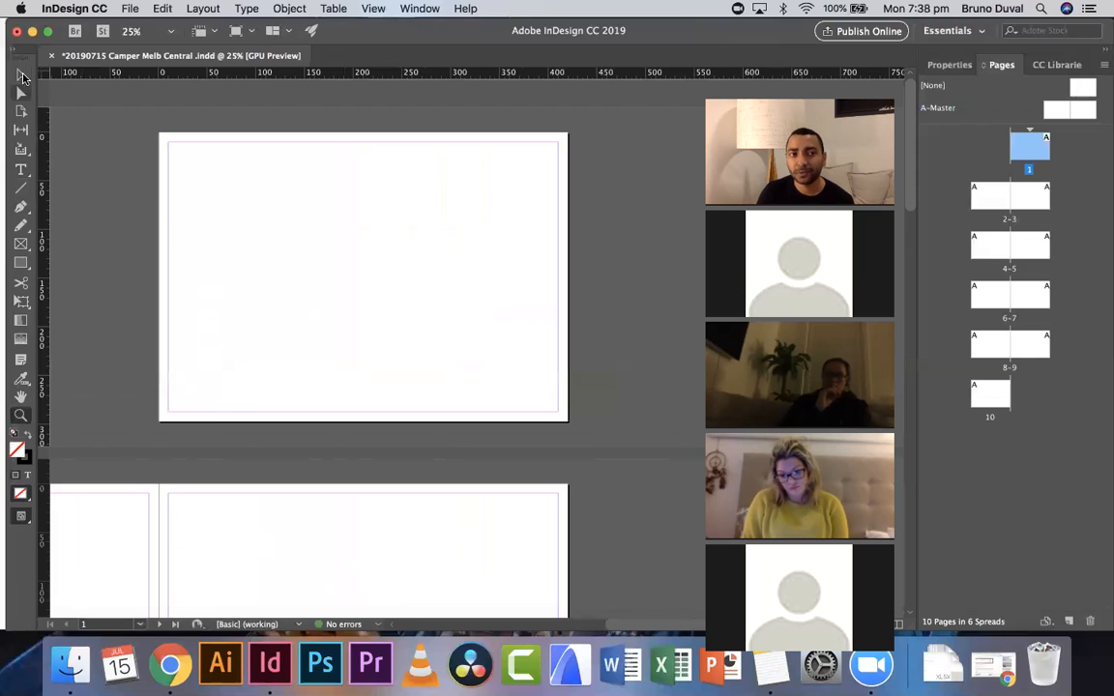
# - Draw a text frame about 185 mm wide near the upper-left corner of page 1
pyautogui.click(19, 174)
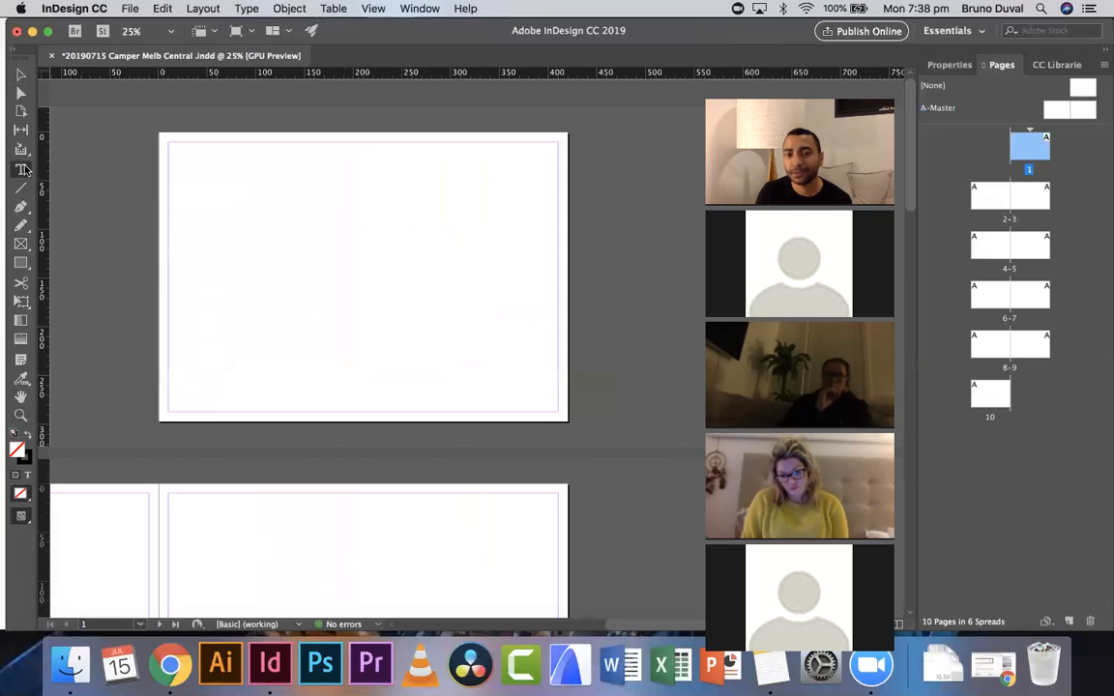
pyautogui.moveTo(194, 164); pyautogui.dragTo(374, 255)
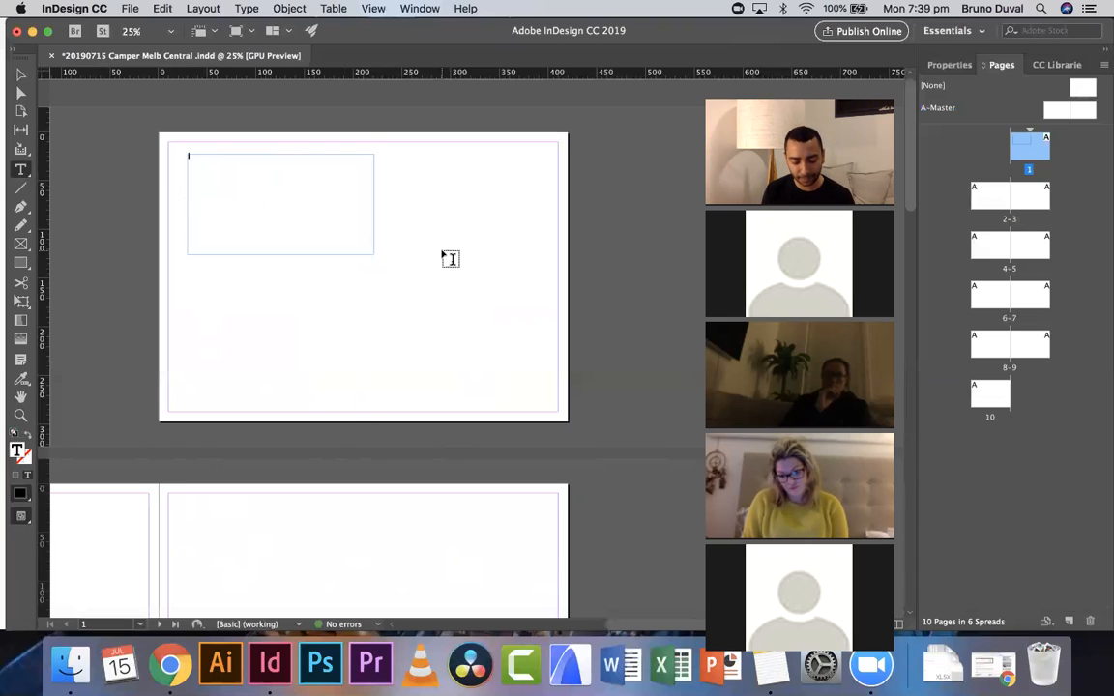
# - Zoom in on the new frame and correct its placeholder to read Insert text
pyautogui.click(21, 413)
pyautogui.click(197, 164)
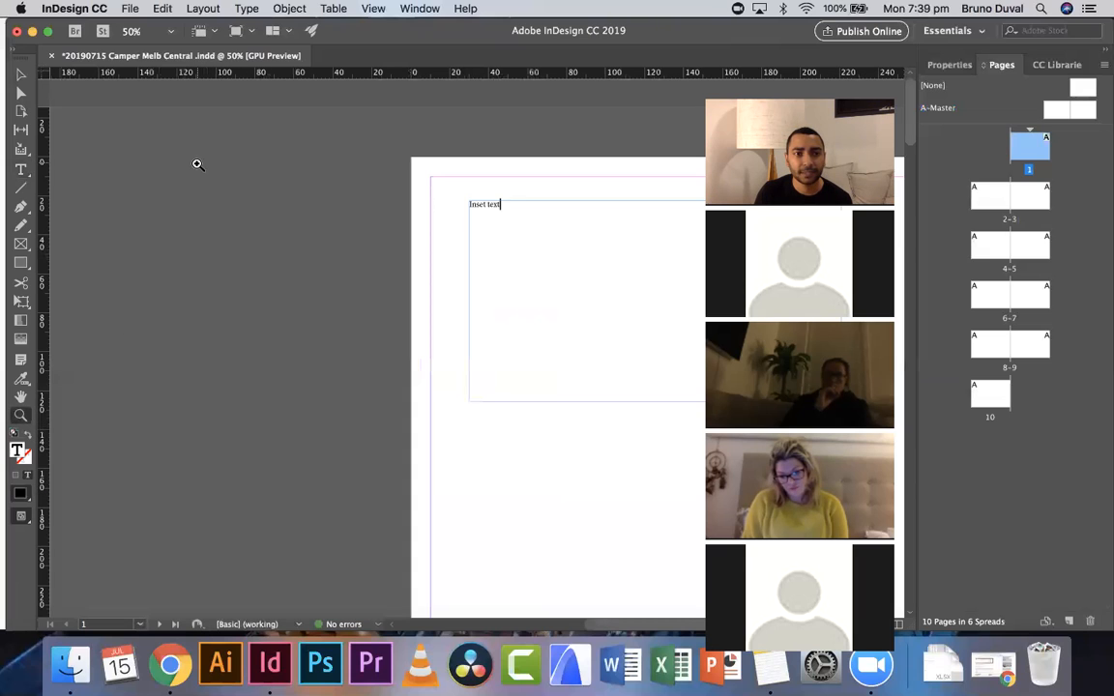
pyautogui.click(441, 187)
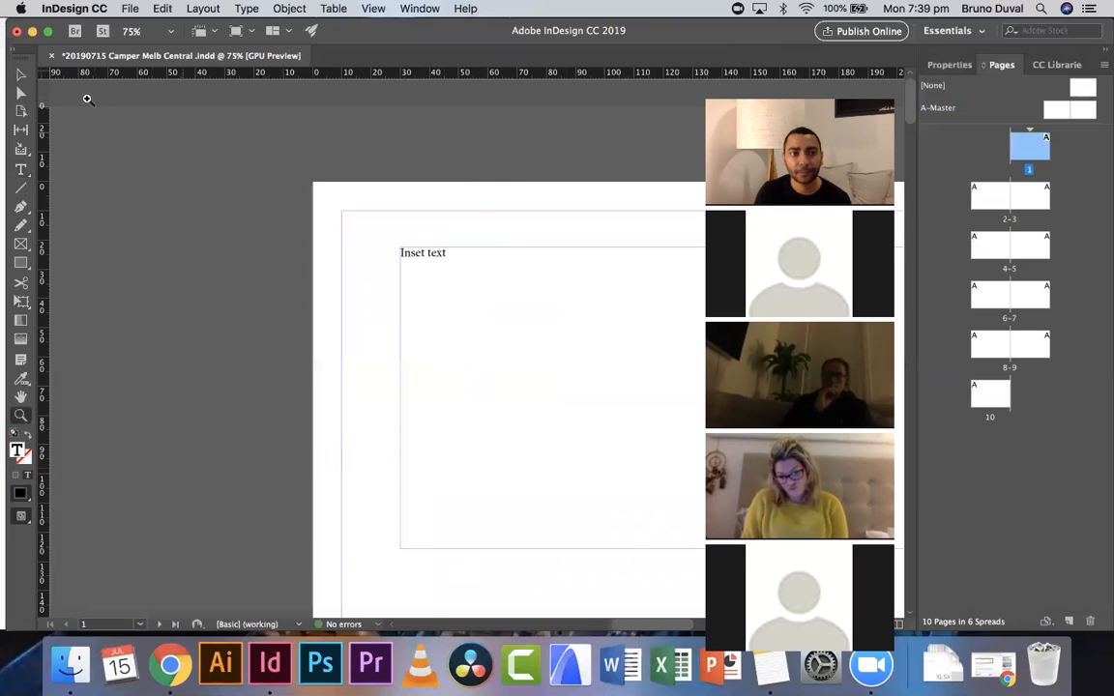
pyautogui.click(20, 75)
pyautogui.doubleClick(410, 253)
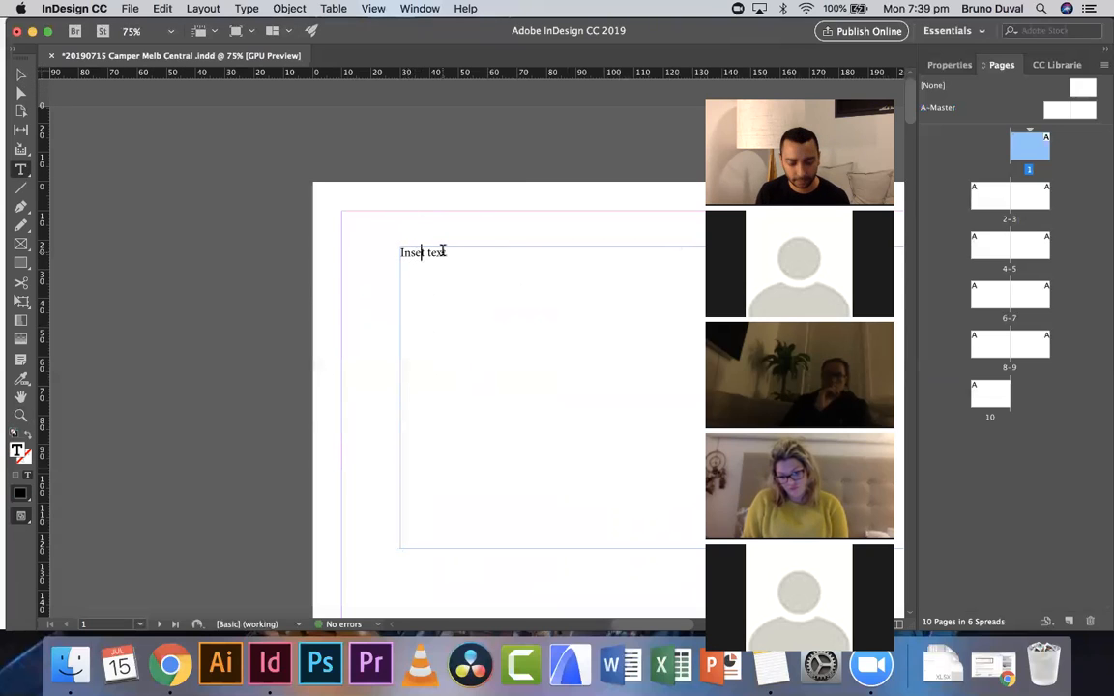
pyautogui.write('rt')
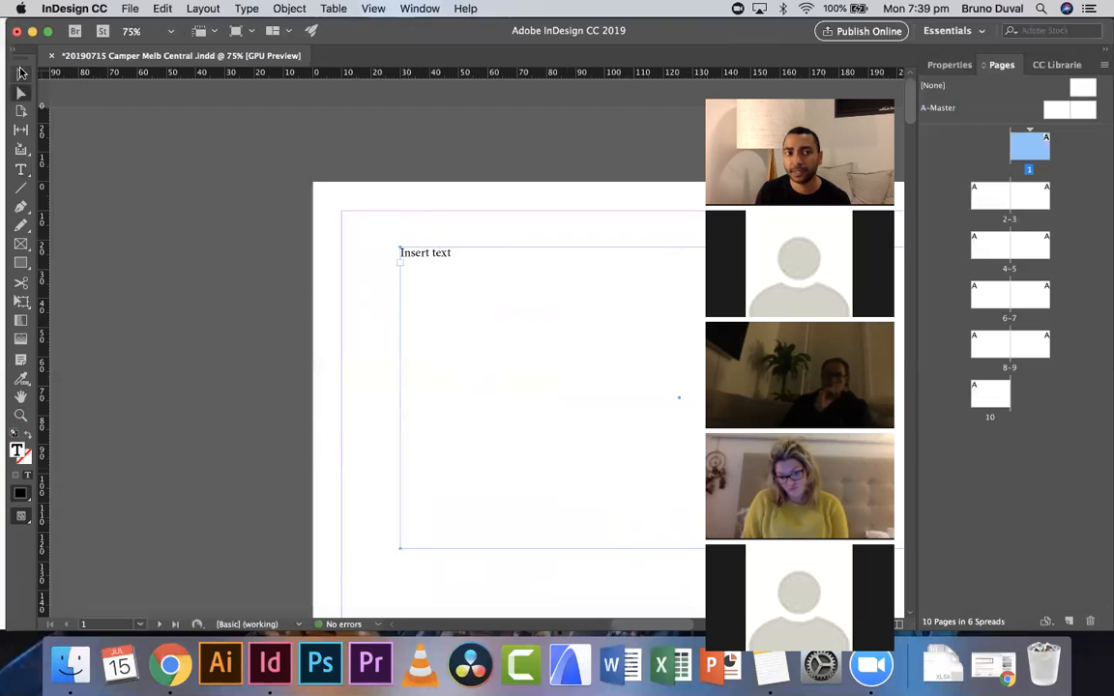
# - Draw a second text frame about 230 mm wide and 95 mm tall in the middle of page 1
pyautogui.click(20, 75)
pyautogui.hscroll(5, 258, 199)
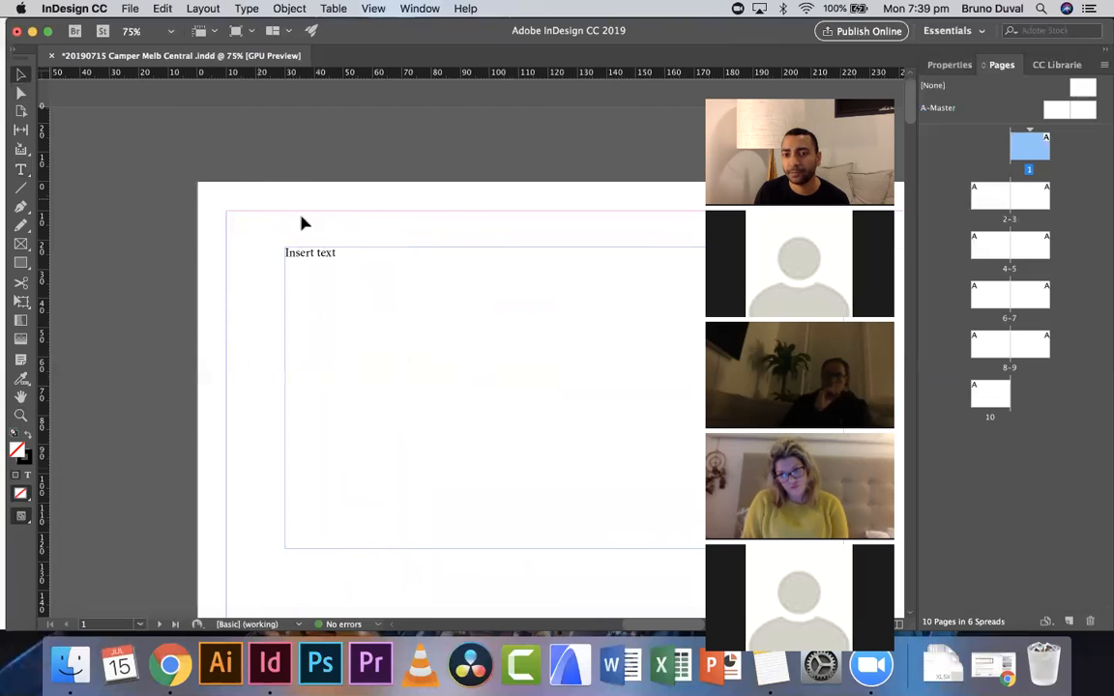
pyautogui.hscroll(4, 356, 226)
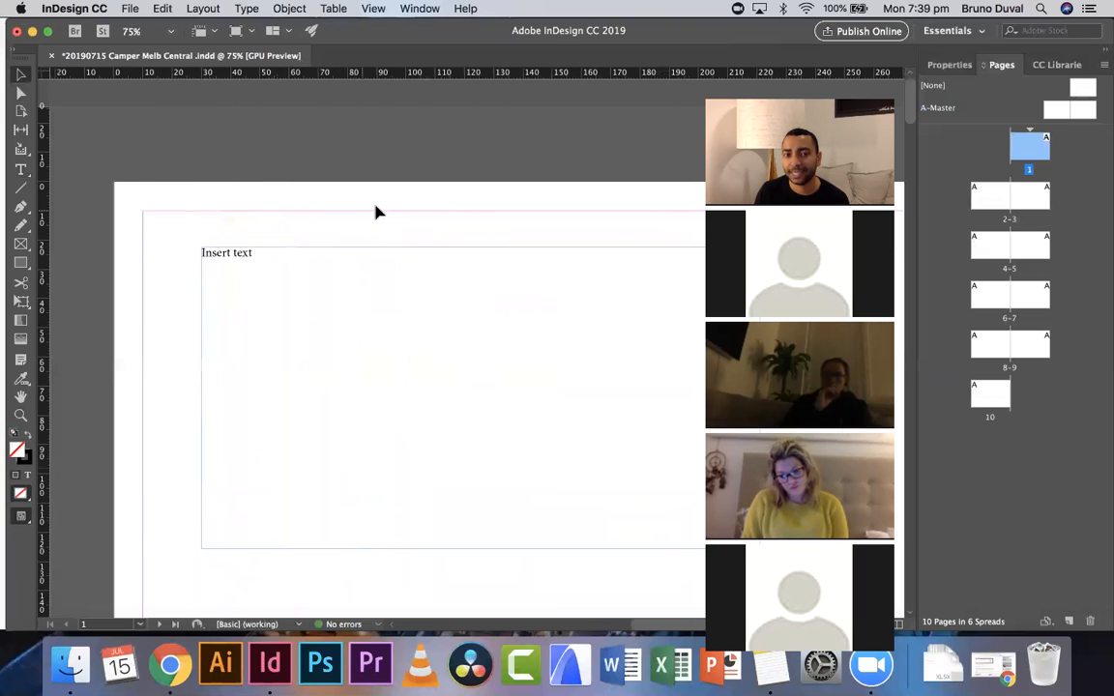
pyautogui.click(20, 415)
pyautogui.keyDown('alt'); pyautogui.click(373, 353); pyautogui.keyUp('alt')
pyautogui.keyDown('alt'); pyautogui.click(391, 302); pyautogui.keyUp('alt')
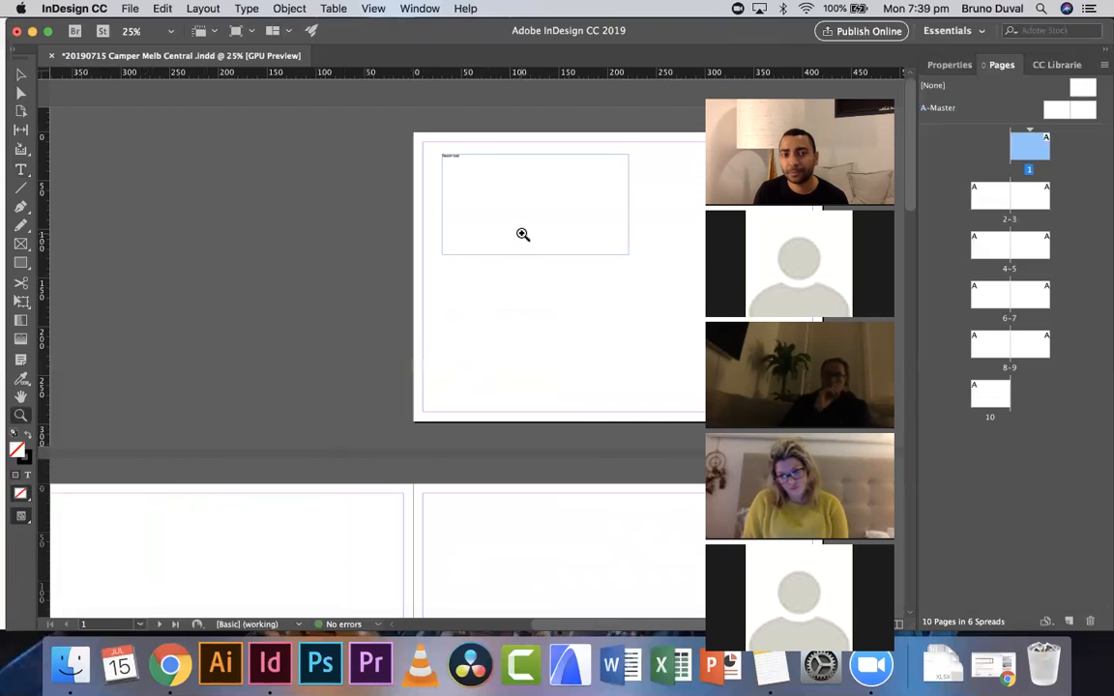
pyautogui.hscroll(10, 436, 271)
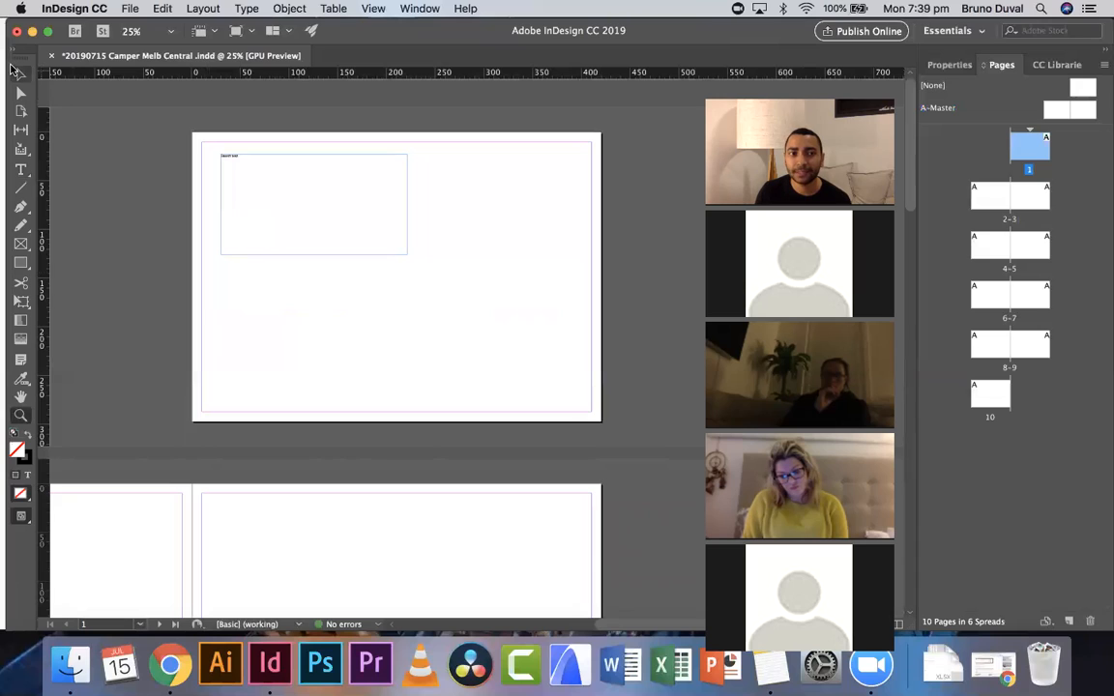
pyautogui.click(23, 170)
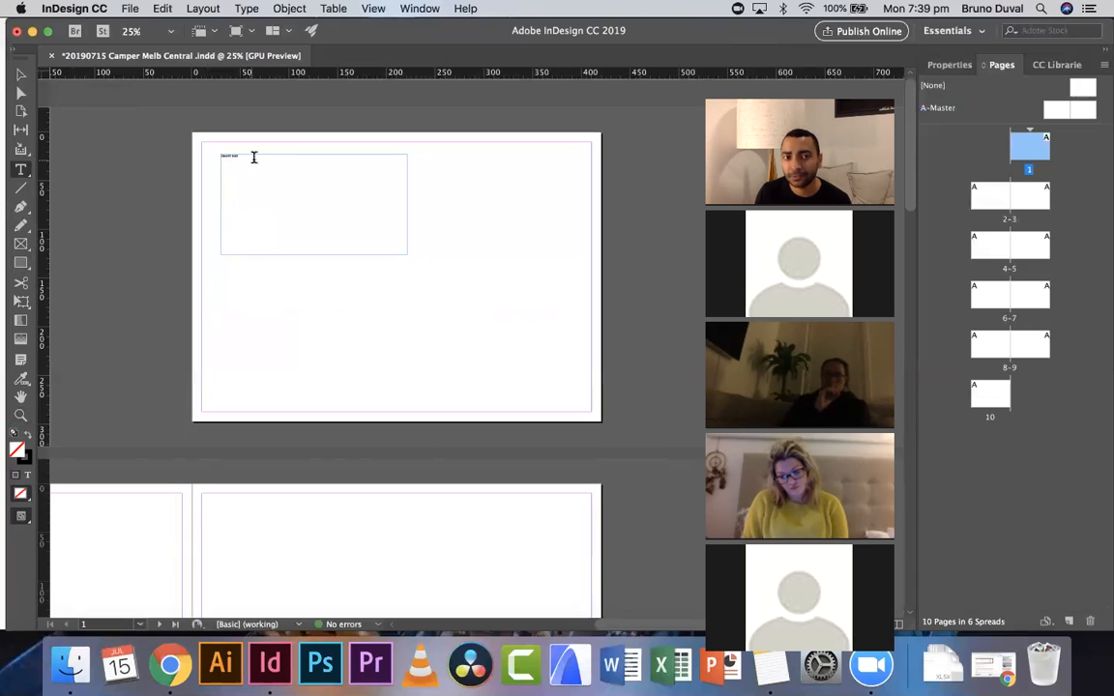
pyautogui.moveTo(276, 278); pyautogui.dragTo(500, 372)
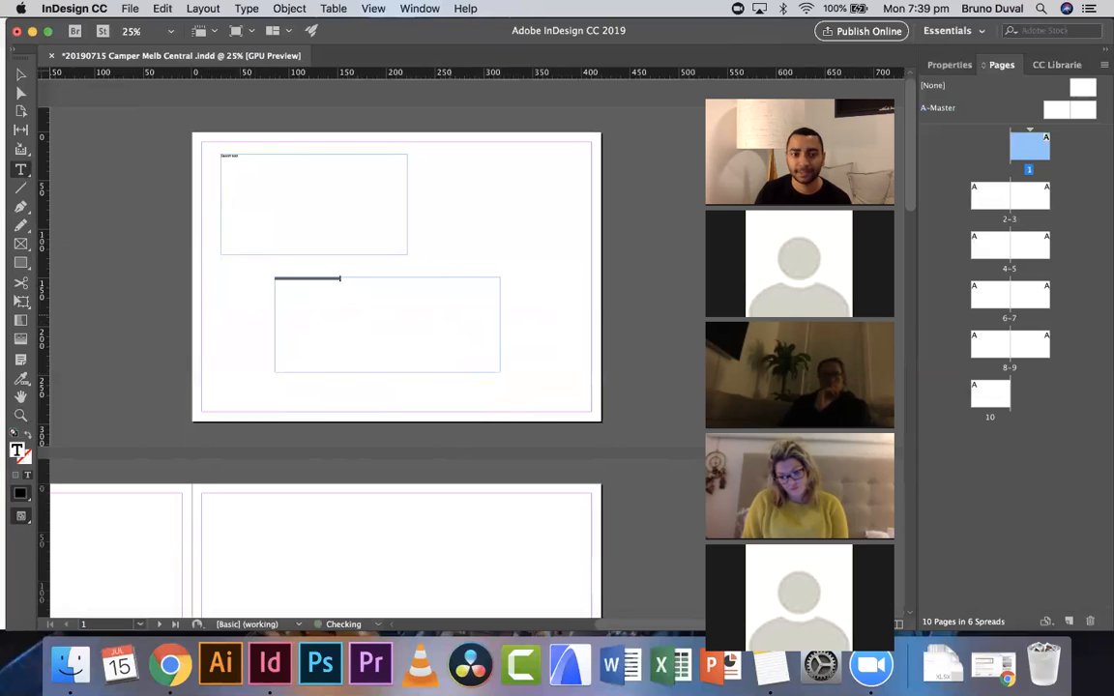
# - Fill the second frame with three paragraphs of random placeholder text
pyautogui.click(20, 416)
pyautogui.click(443, 316)
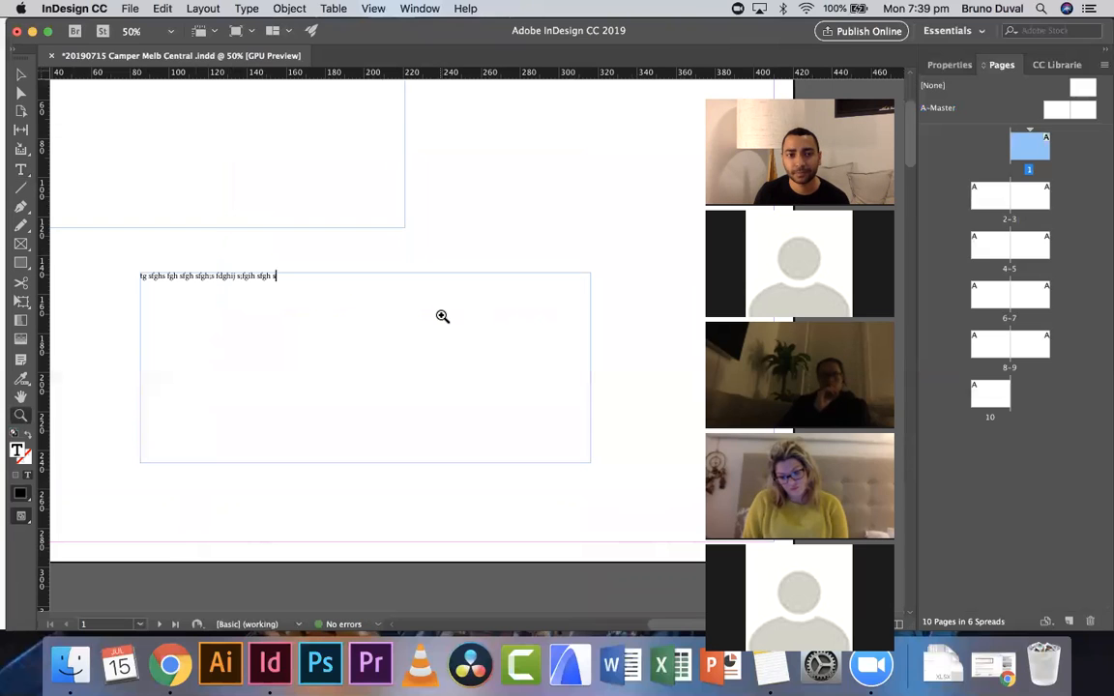
pyautogui.write('afjg;hiosjf g;hijdf;ogihjdiofsgjhaop jfg;hi sjfdgih jsdfgjih')
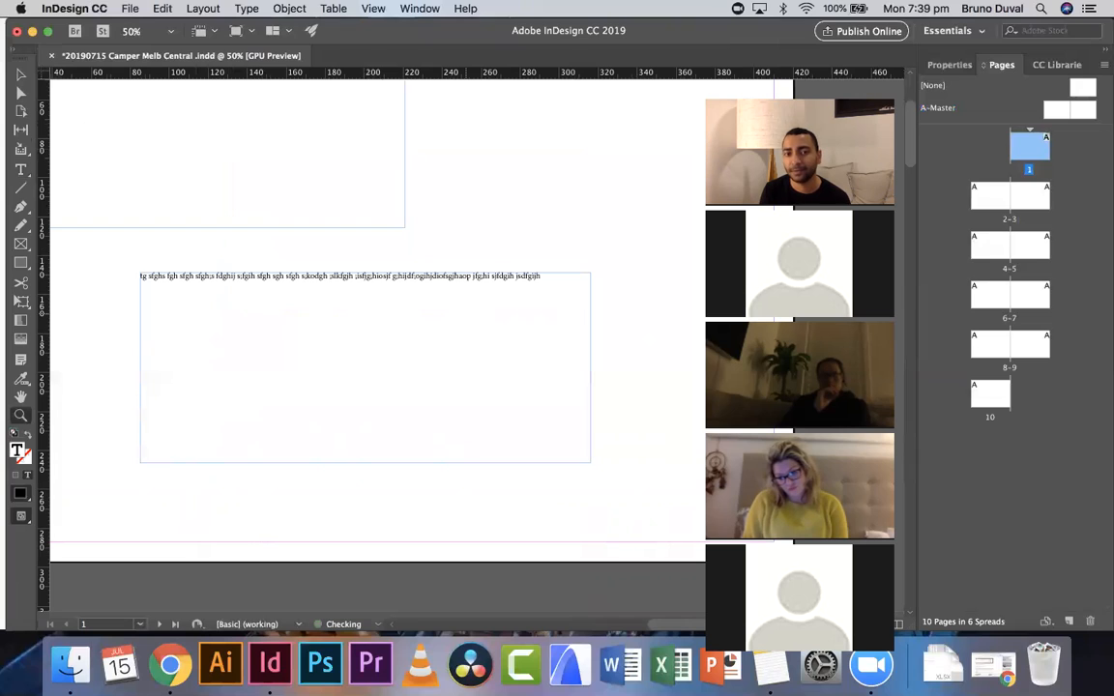
pyautogui.write(' jsfgoih jsf;goih jsfoig hj')
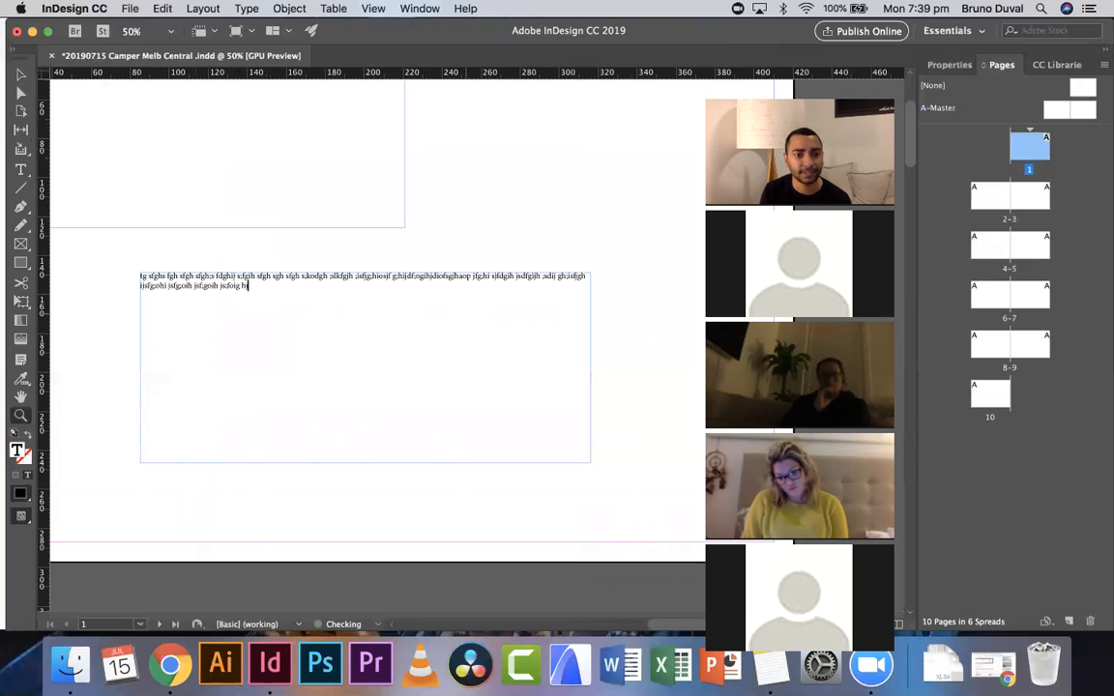
pyautogui.press('Return')
pyautogui.write('dfghi adfgioh; sfgioi hsiofdgjh')
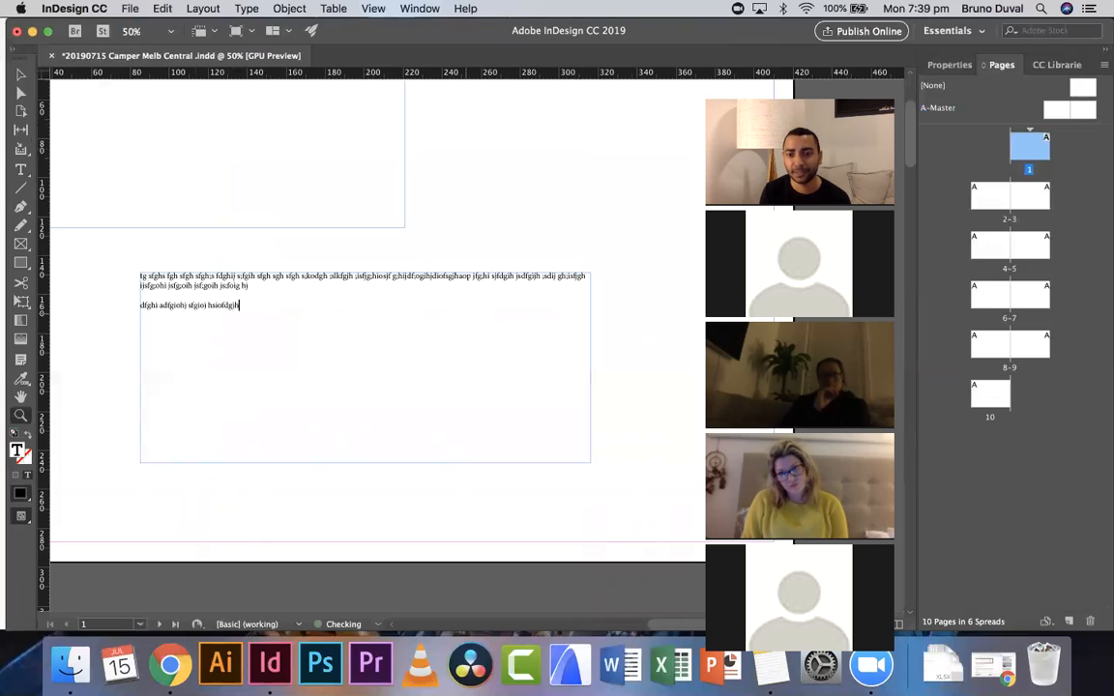
pyautogui.write("io sfgh[ios jfg[hio sif[goih jsfoigjh siofg hiosfgjhio sfgjd[hoi jasdfgiohj adir'gih a[dopif haiodfgh")
pyautogui.write("o isdgoph jsfiogj hfios'j gh jsdfgohip jsfoghij sdfgj[ h")
pyautogui.write("is[jdfghfjs [ghio jsfghio'")
pyautogui.press('Return')
pyautogui.press('Return')
pyautogui.write('id[g fhiajdghioajdg[fi hjsfdpghjo dioghg')
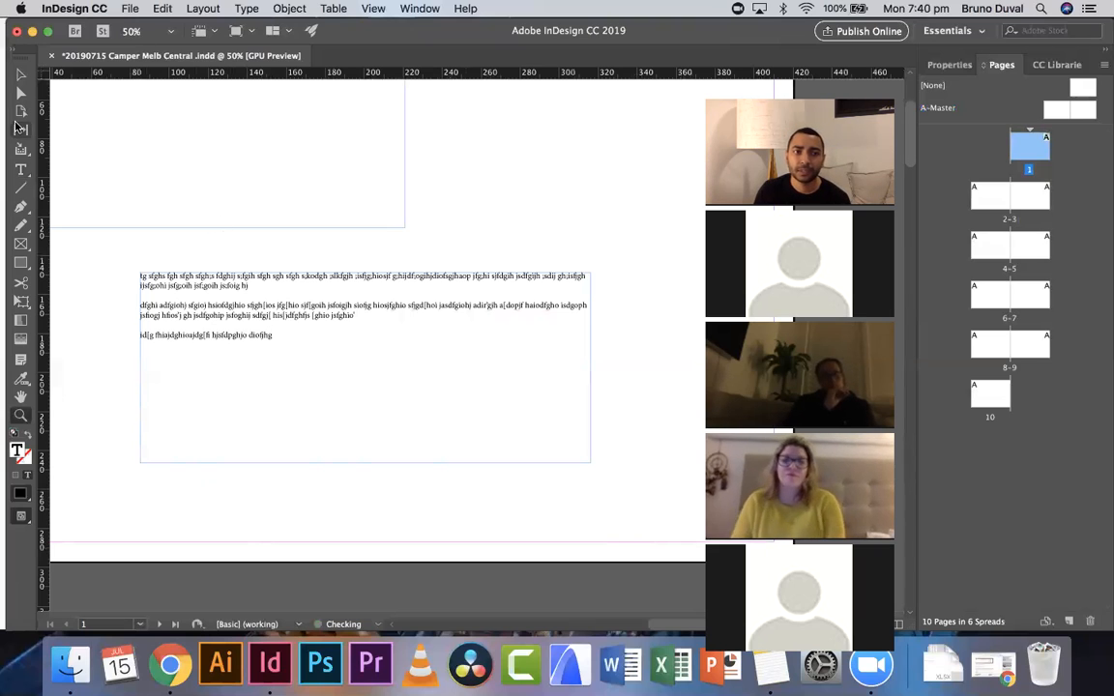
# - Resize the paragraph frame to about 130 by 60 mm and move it toward the page centre
pyautogui.click(20, 74)
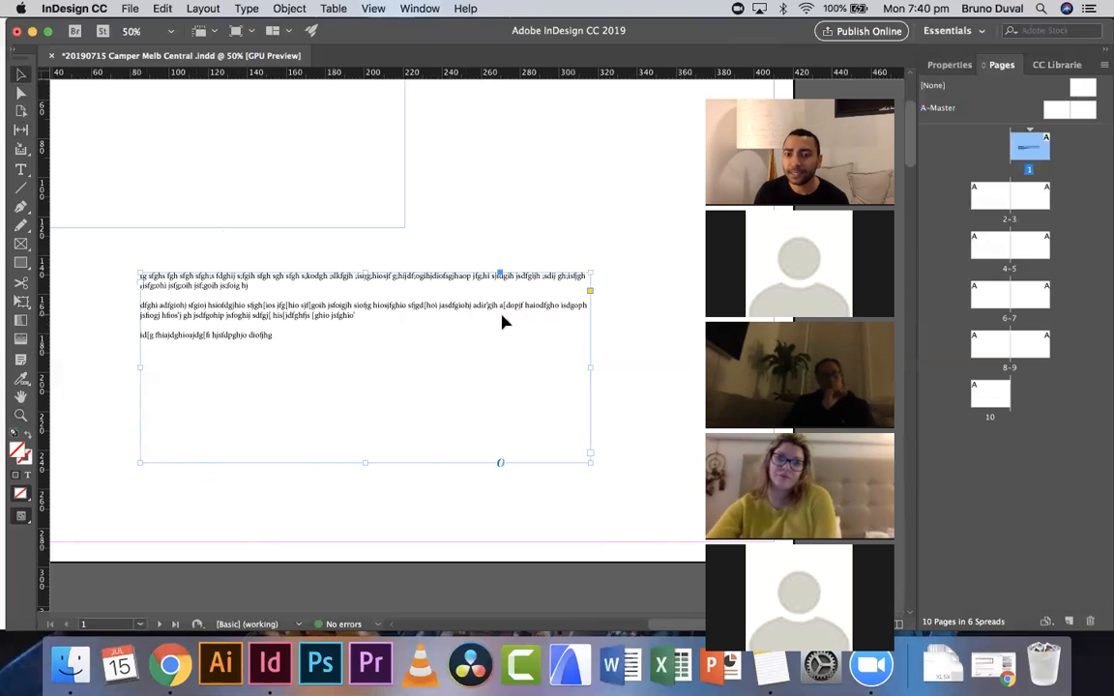
pyautogui.hscroll(-1, 519, 331)
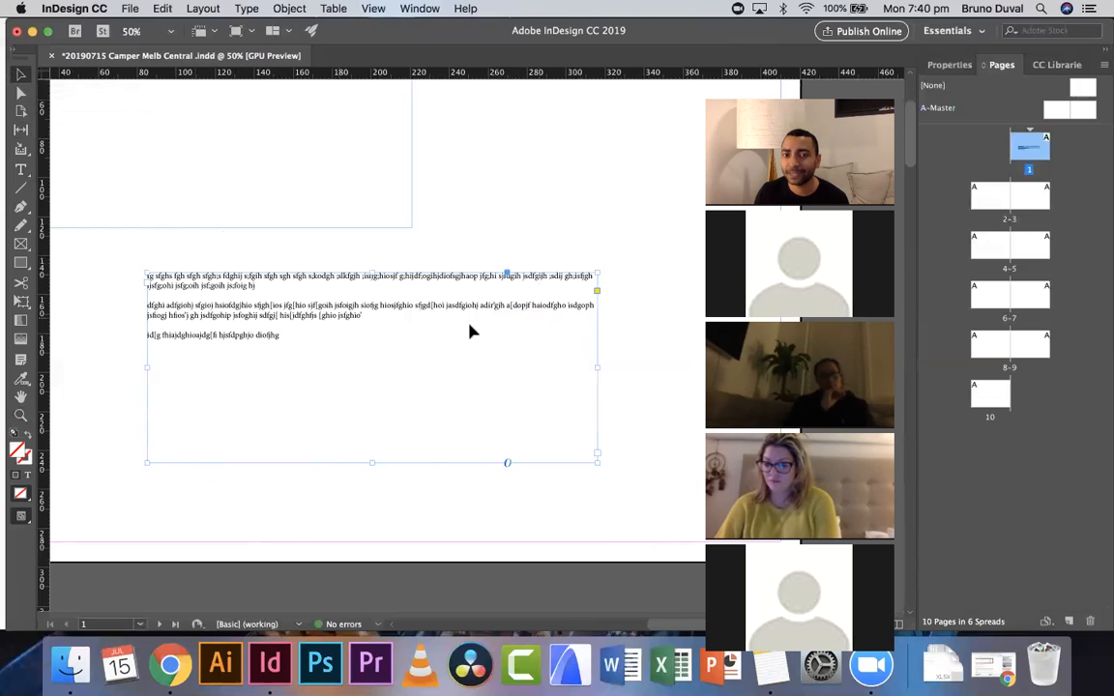
pyautogui.moveTo(601, 368); pyautogui.dragTo(468, 368)
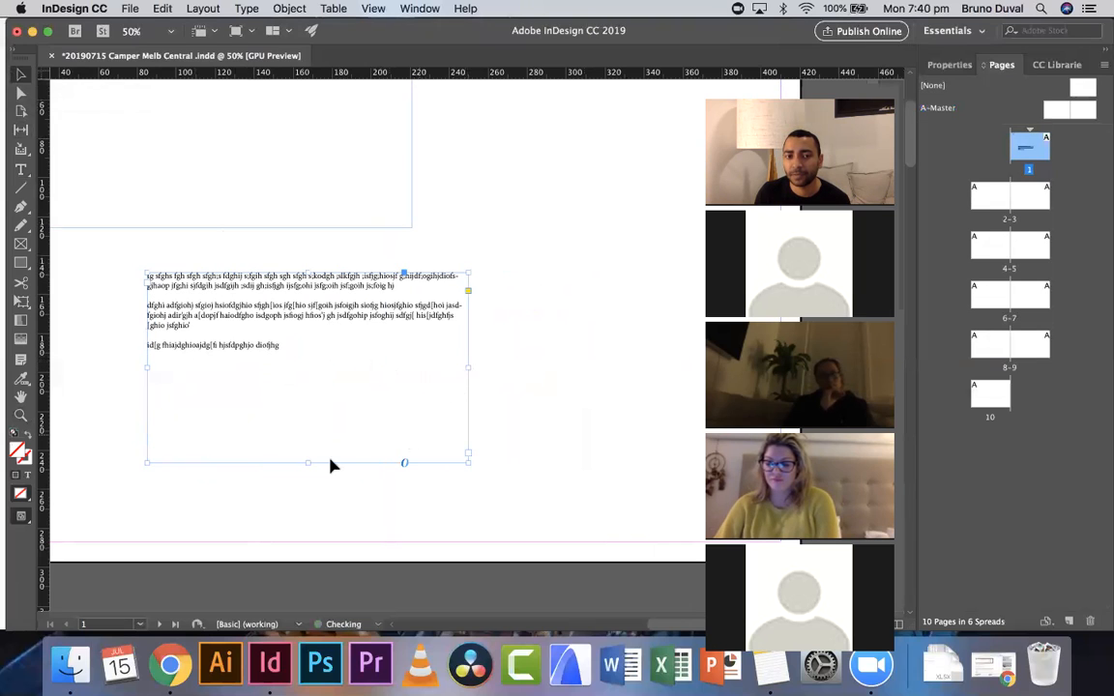
pyautogui.moveTo(306, 462); pyautogui.dragTo(313, 391)
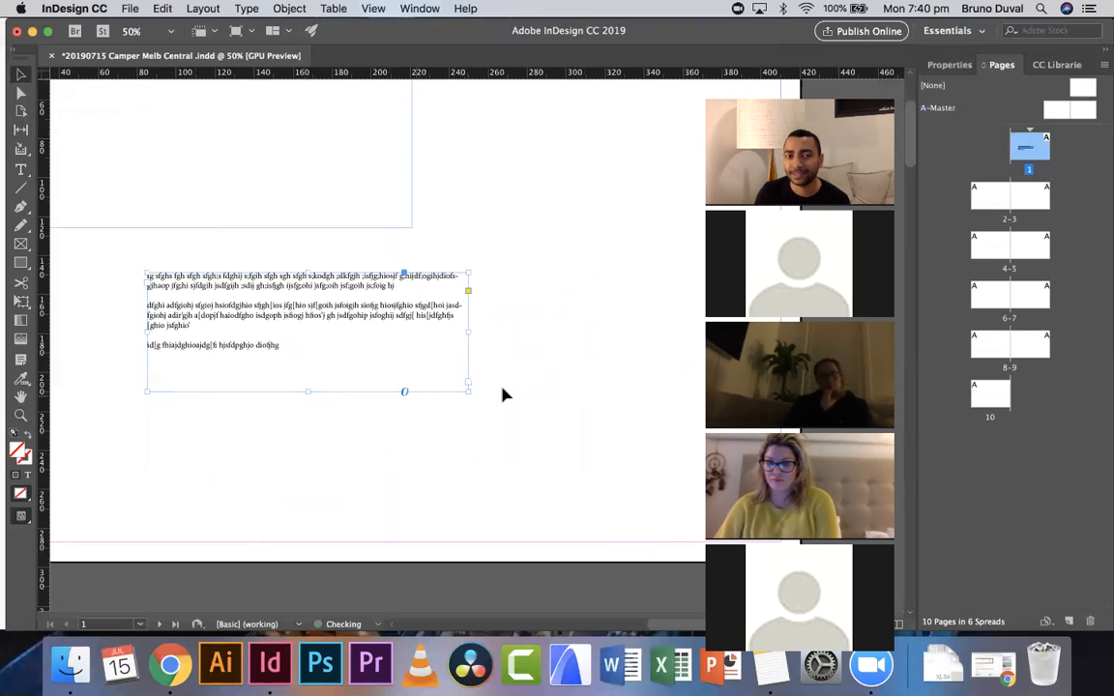
pyautogui.moveTo(467, 368); pyautogui.dragTo(400, 353)
pyautogui.hscroll(-2, 488, 409)
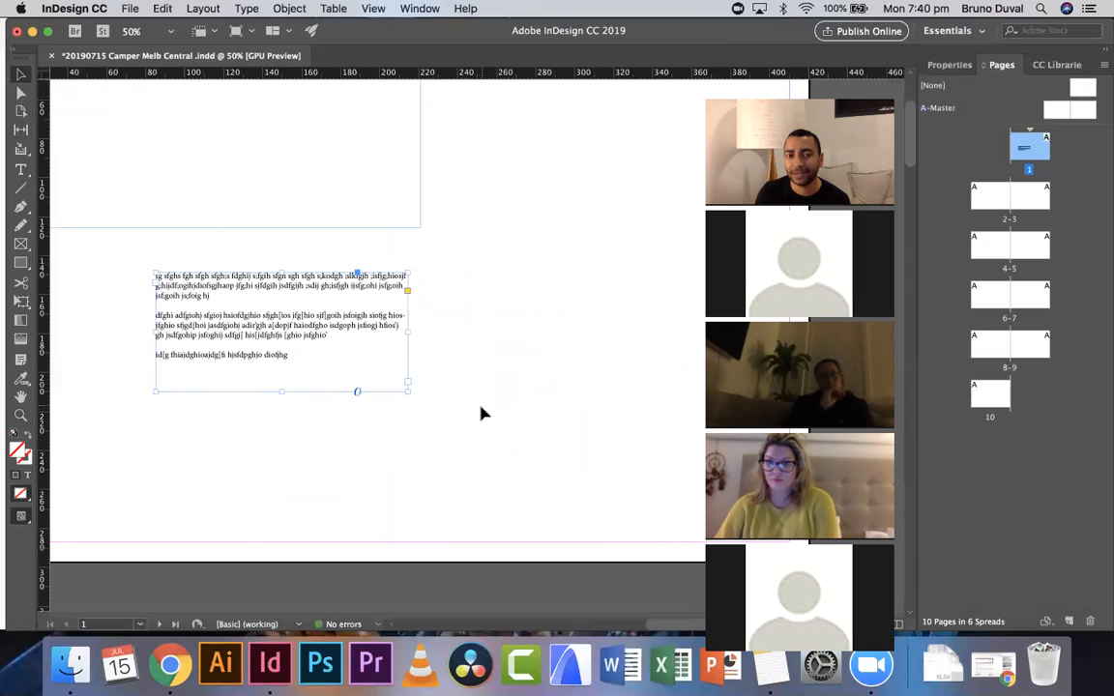
pyautogui.moveTo(297, 336); pyautogui.dragTo(374, 324)
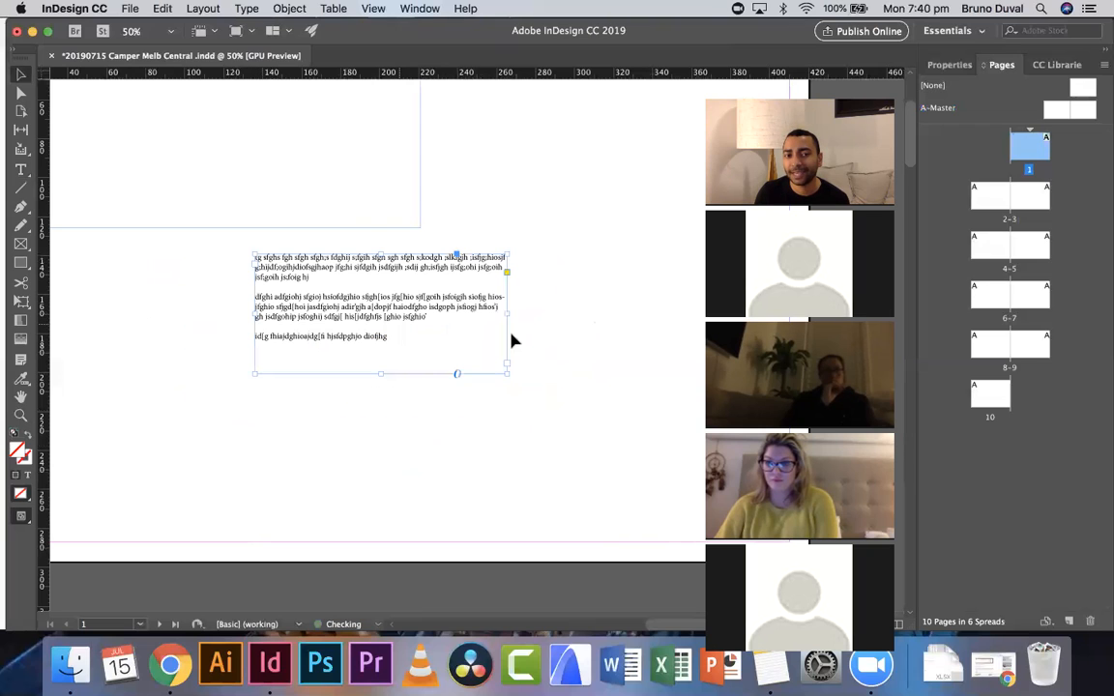
# - Review both text frames on page 1 at different zoom levels
pyautogui.click(559, 358)
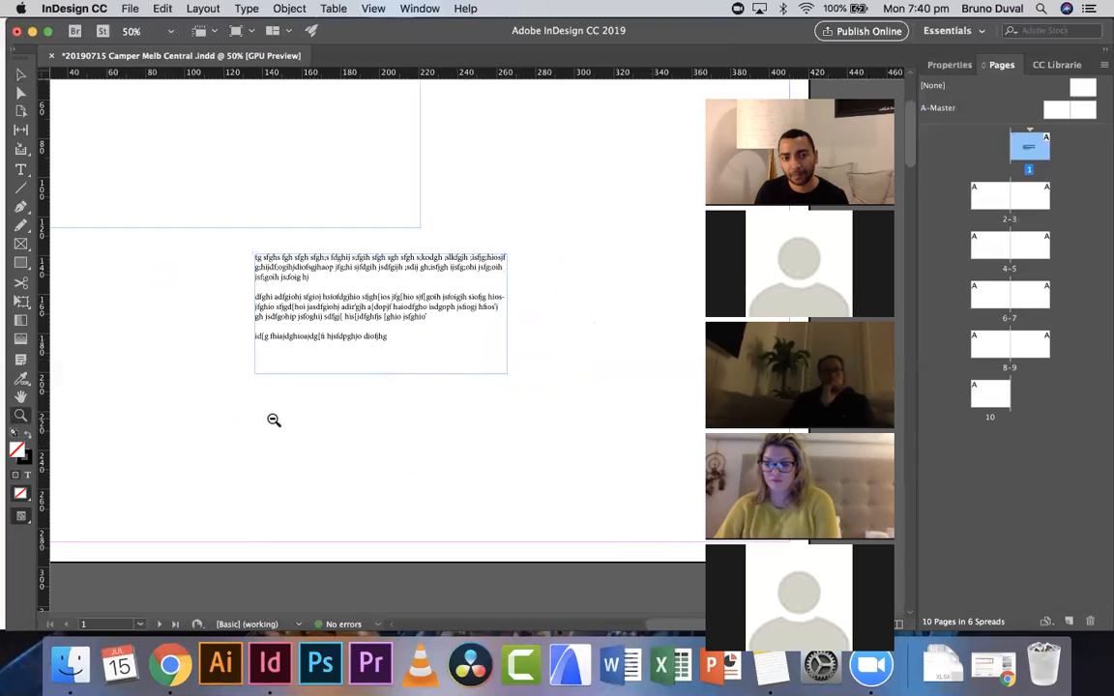
pyautogui.keyDown('alt'); pyautogui.click(273, 420); pyautogui.keyUp('alt')
pyautogui.click(515, 363)
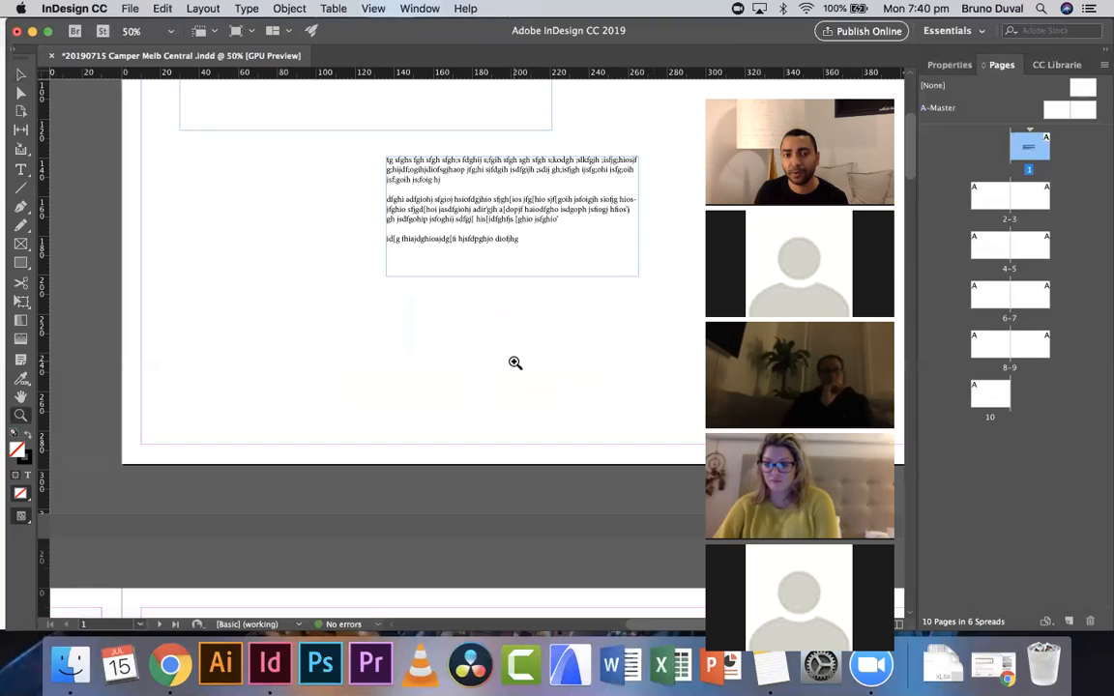
pyautogui.moveTo(523, 308); pyautogui.dragTo(476, 486)
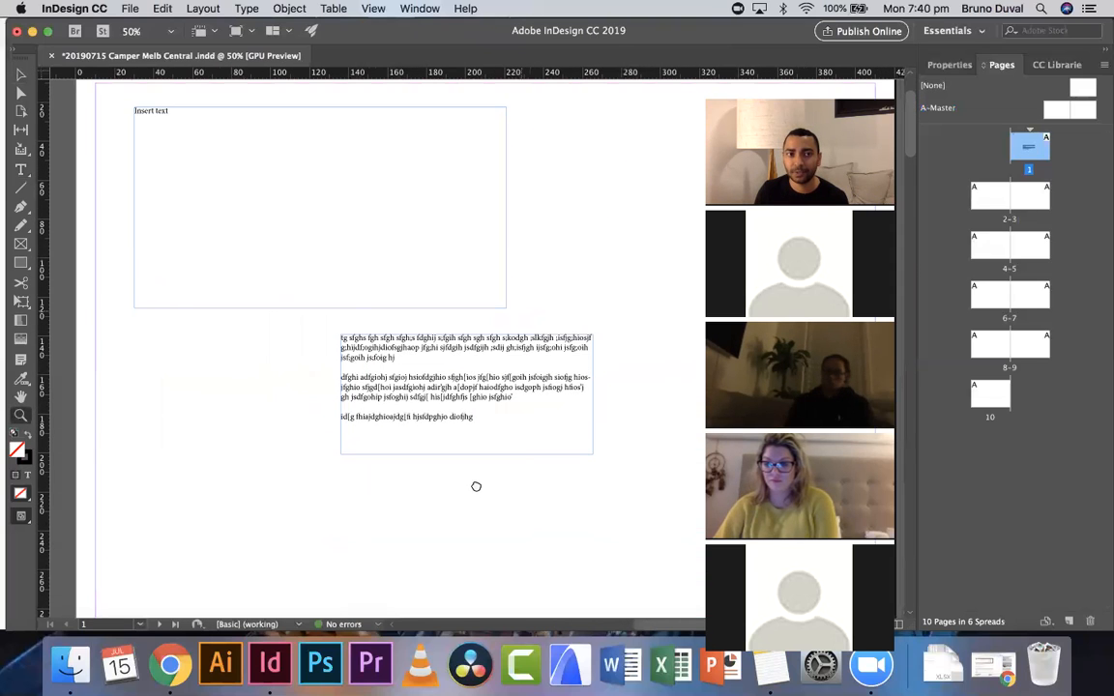
pyautogui.keyDown('alt'); pyautogui.click(502, 465); pyautogui.keyUp('alt')
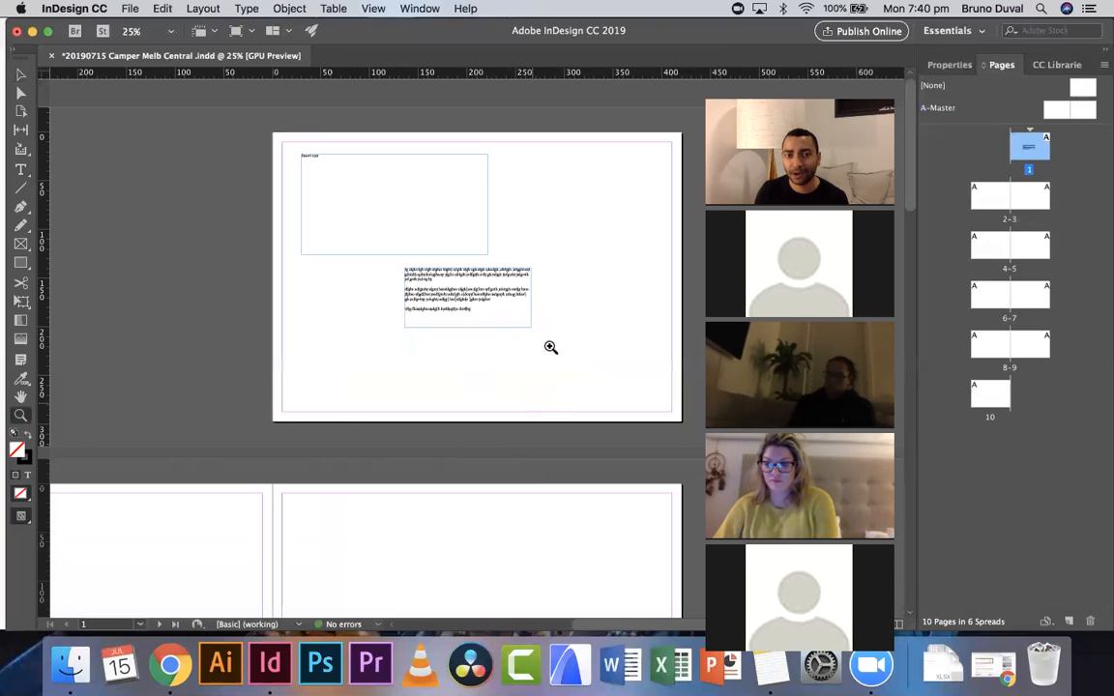
pyautogui.click(549, 347)
pyautogui.scroll(4, 537, 349)
pyautogui.hscroll(-5, 535, 348)
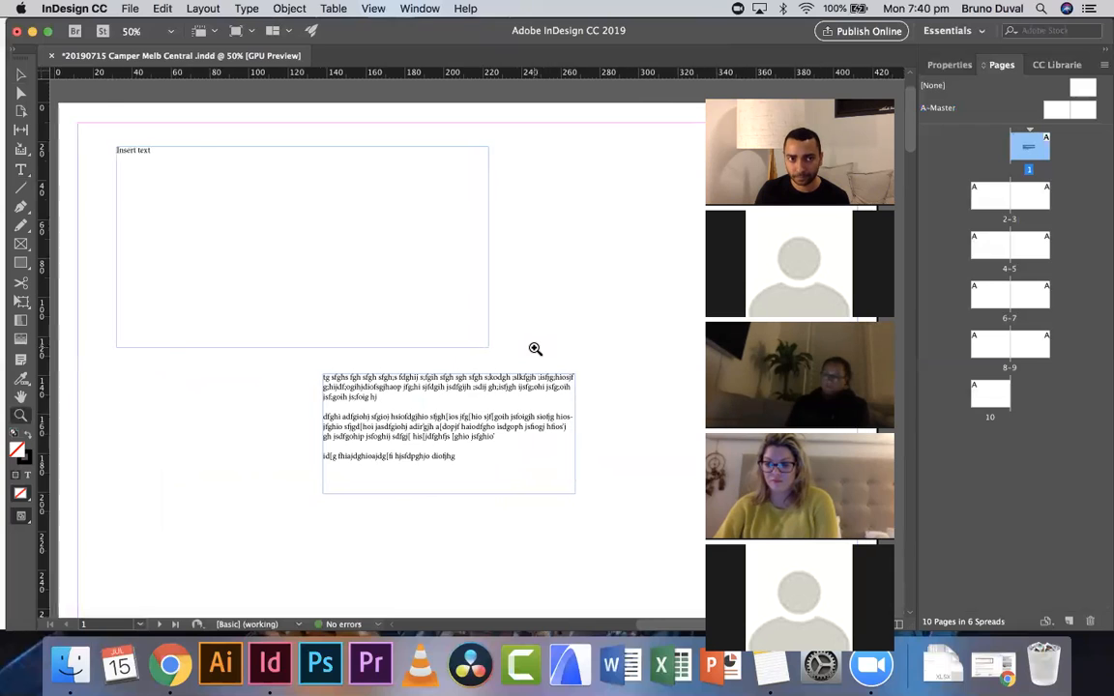
pyautogui.hscroll(-2, 535, 348)
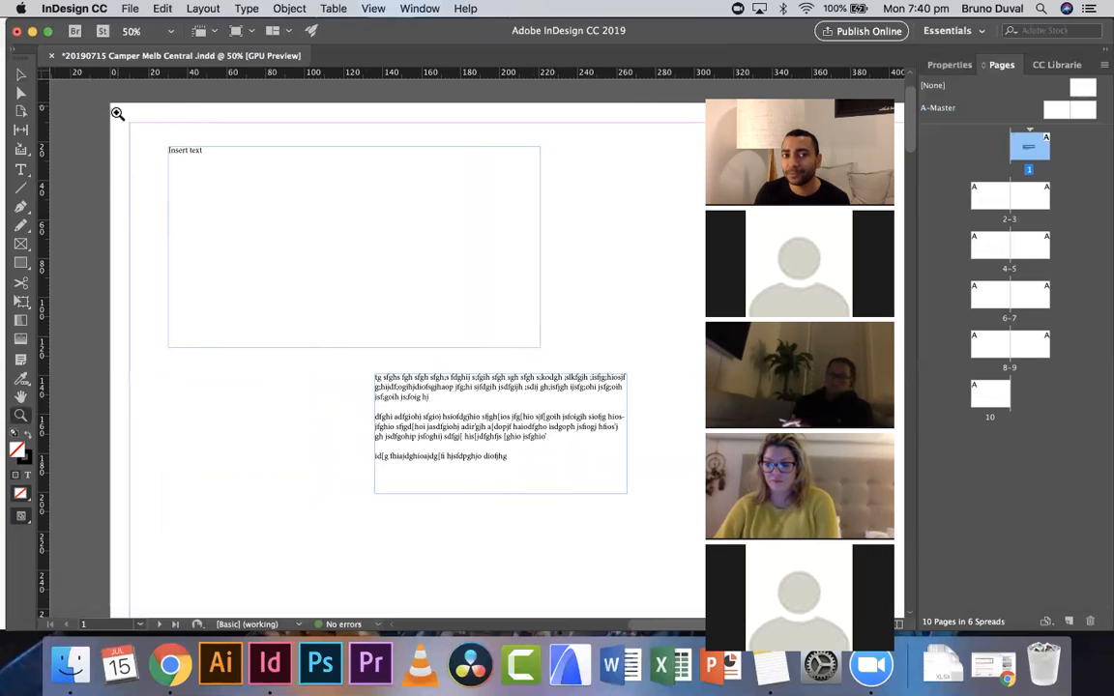
# - Move the Insert text frame into the top-left margin corner and shrink it slightly
pyautogui.press('v')
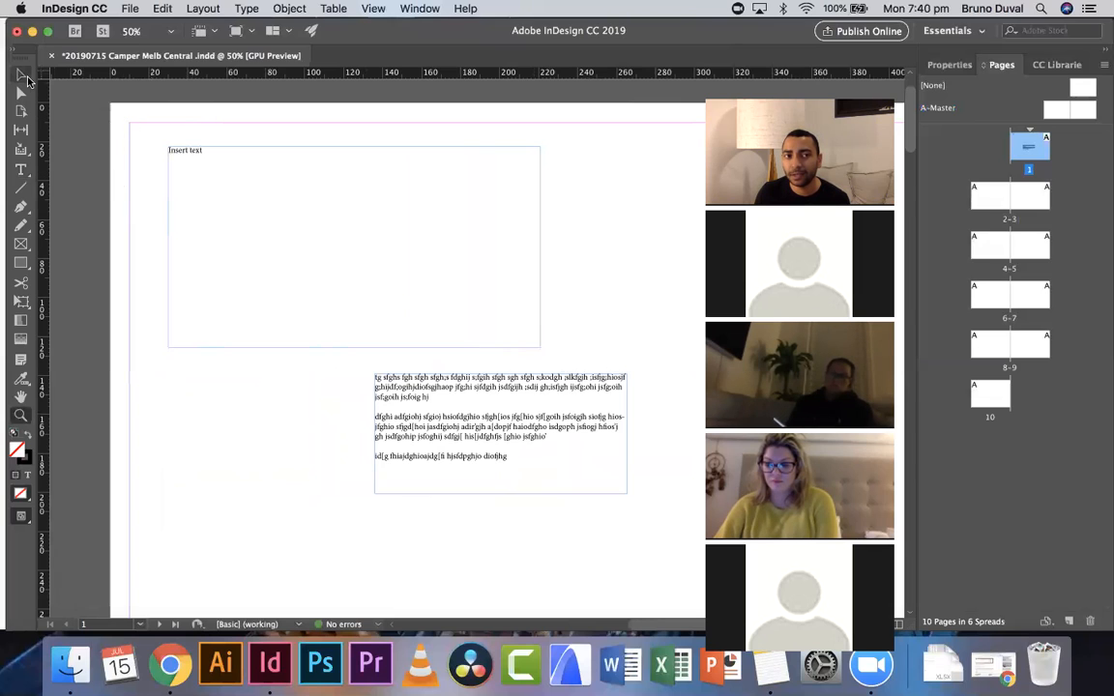
pyautogui.click(286, 209)
pyautogui.moveTo(285, 209); pyautogui.dragTo(246, 187)
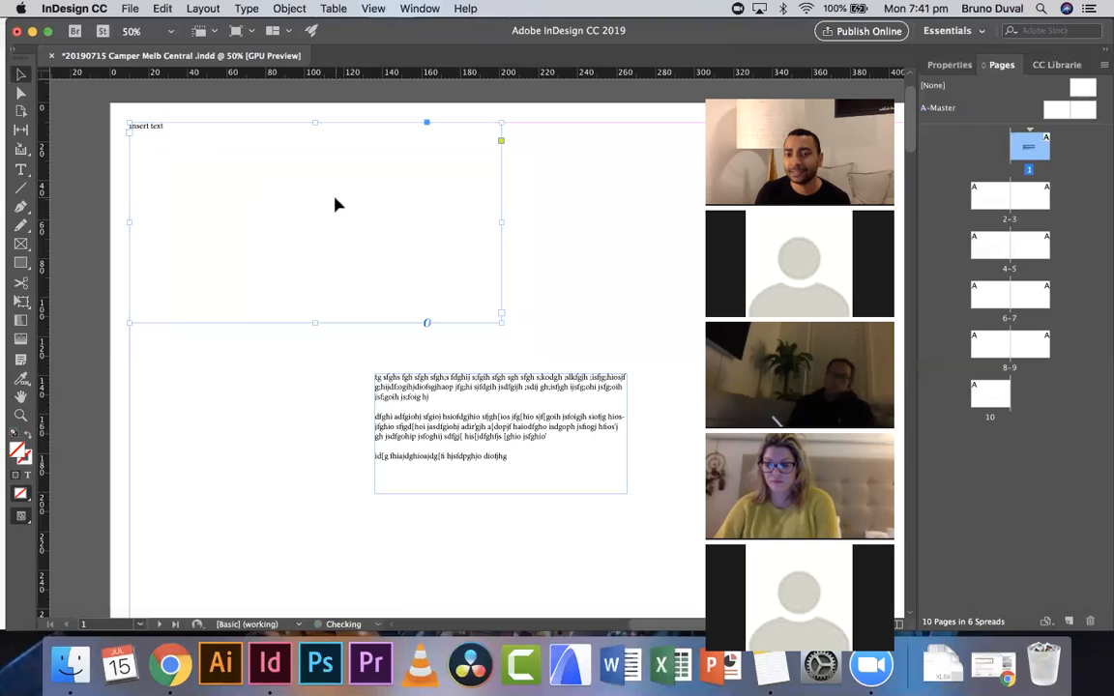
pyautogui.moveTo(500, 324); pyautogui.dragTo(478, 289)
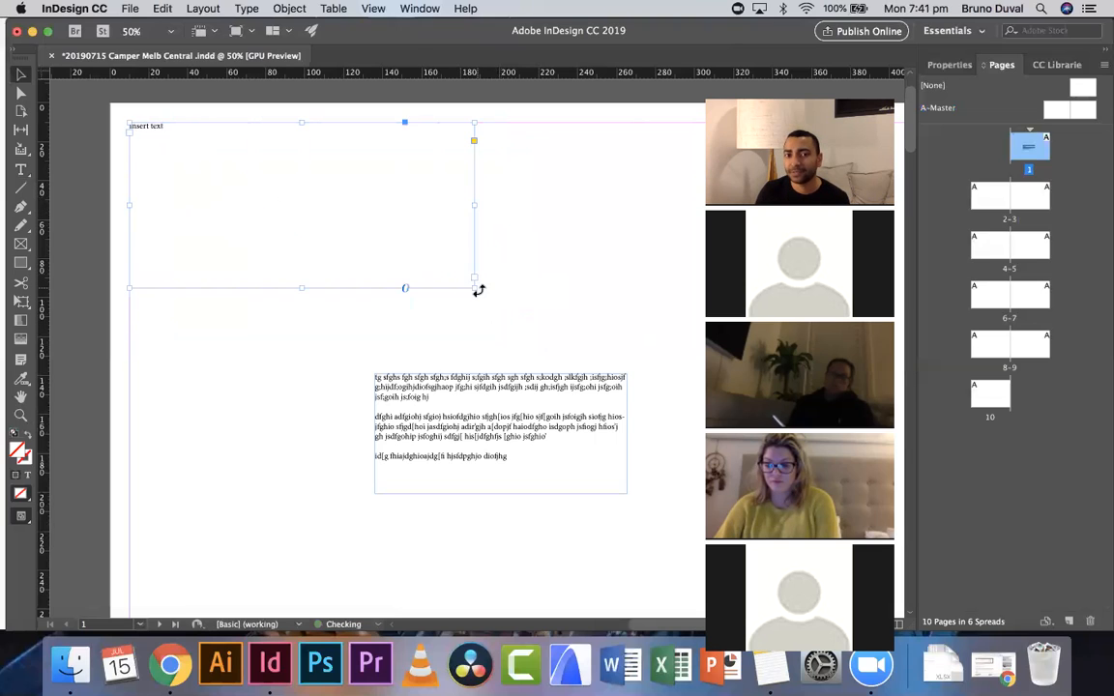
# - Move the paragraph frame so its left edge lines up with the top frame's right edge
pyautogui.moveTo(471, 421); pyautogui.dragTo(470, 372)
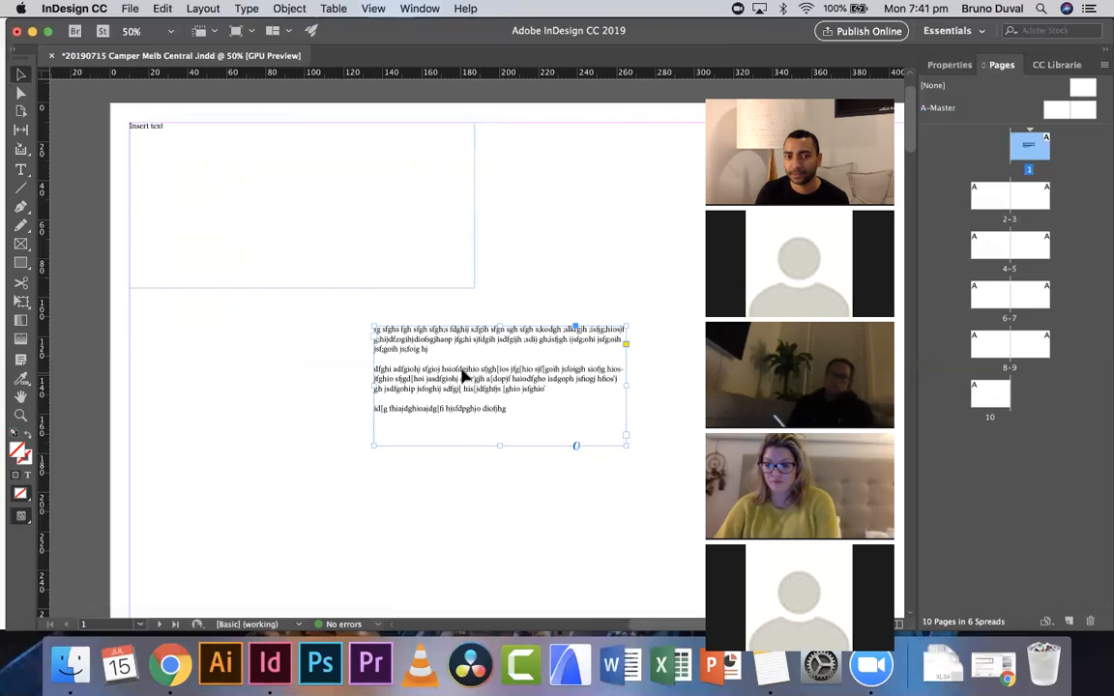
pyautogui.moveTo(415, 378); pyautogui.dragTo(526, 410)
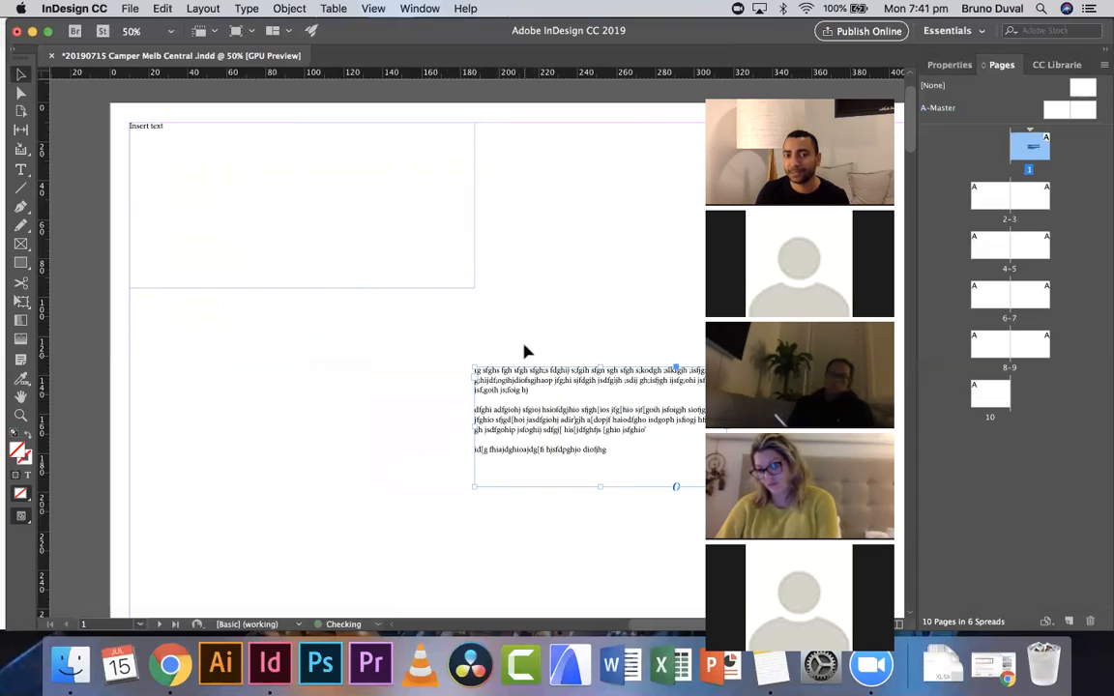
pyautogui.click(525, 347)
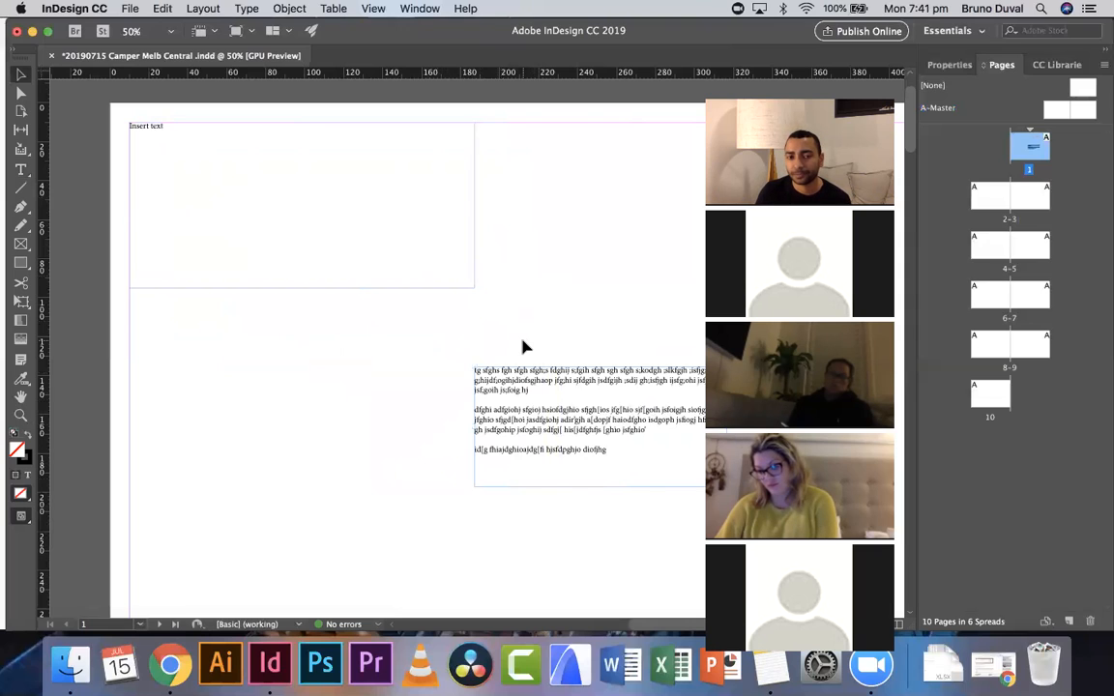
pyautogui.scroll(1, 526, 348)
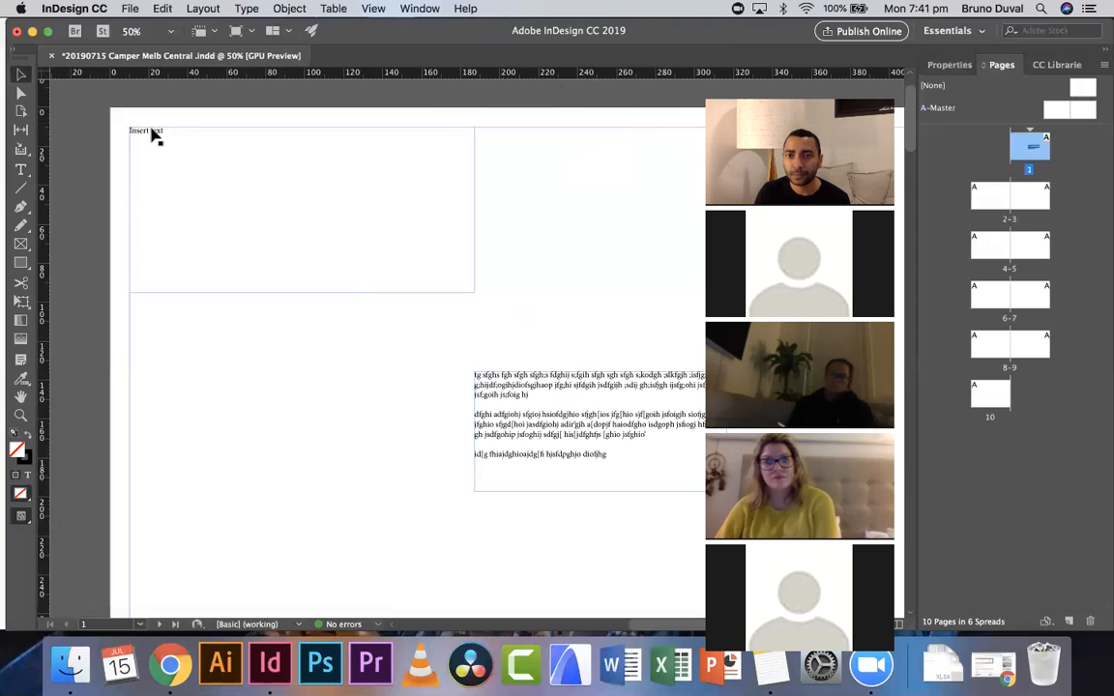
pyautogui.hscroll(2, 150, 138)
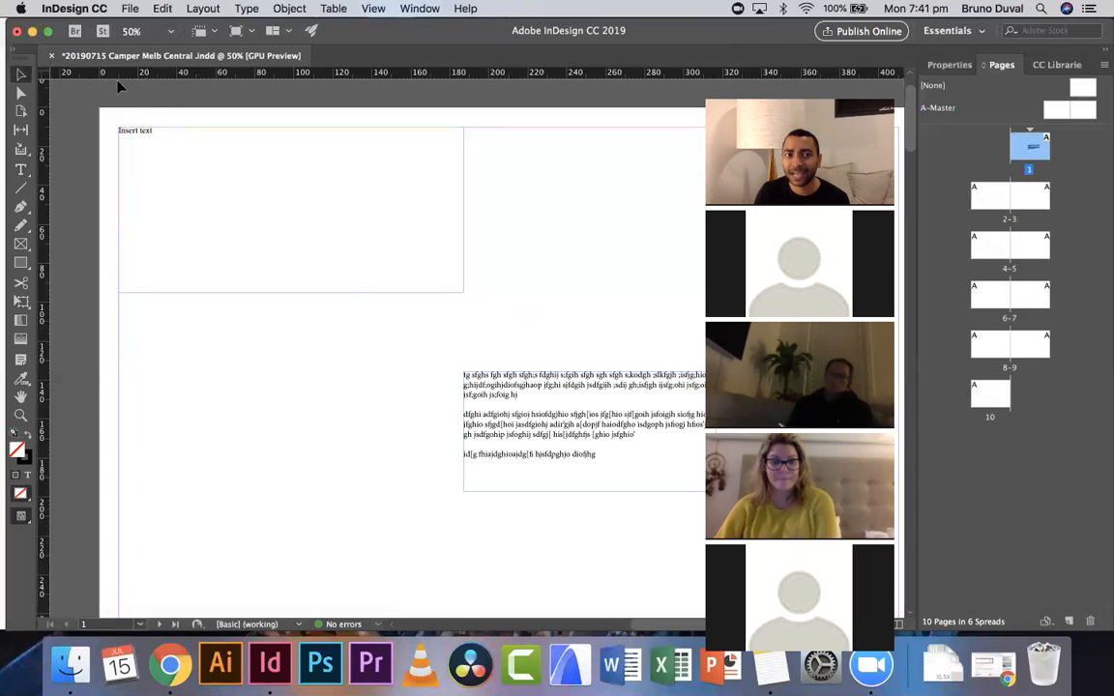
pyautogui.hscroll(2, 160, 88)
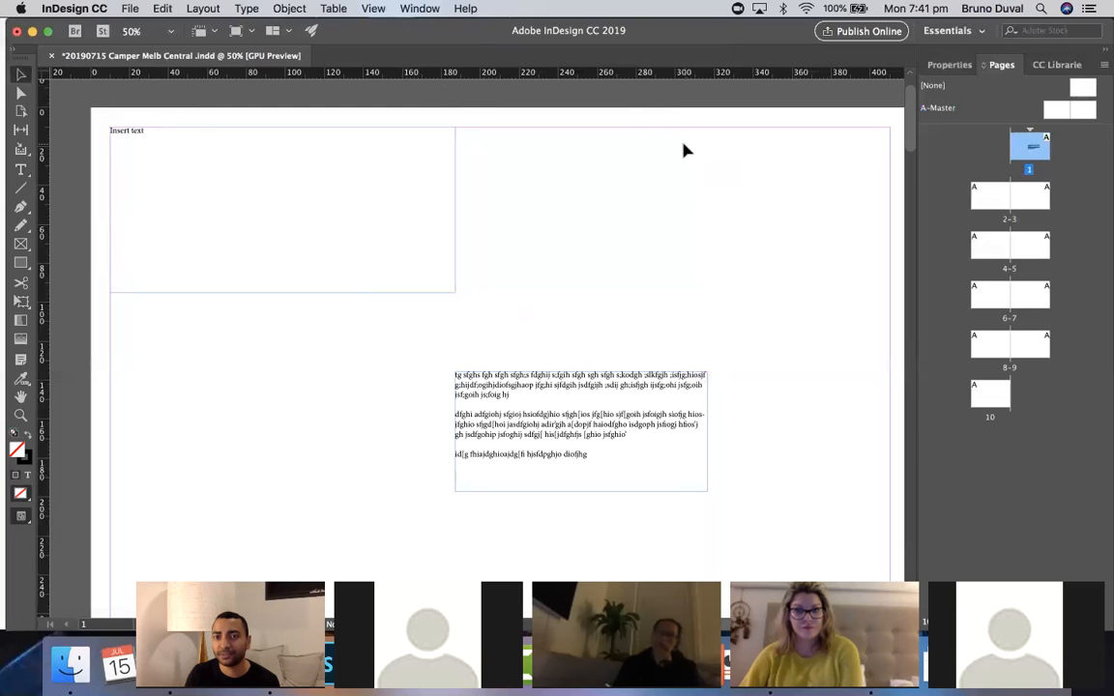
pyautogui.hscroll(2, 687, 147)
pyautogui.hscroll(3, 687, 147)
pyautogui.hscroll(-3, 686, 147)
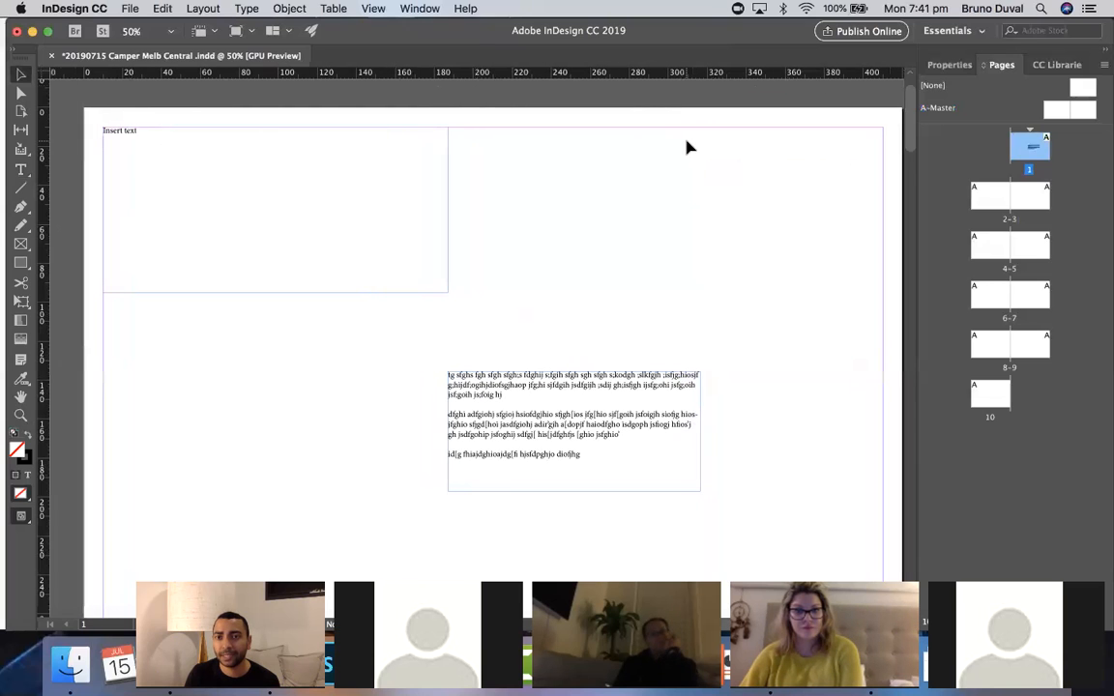
pyautogui.hscroll(2, 686, 147)
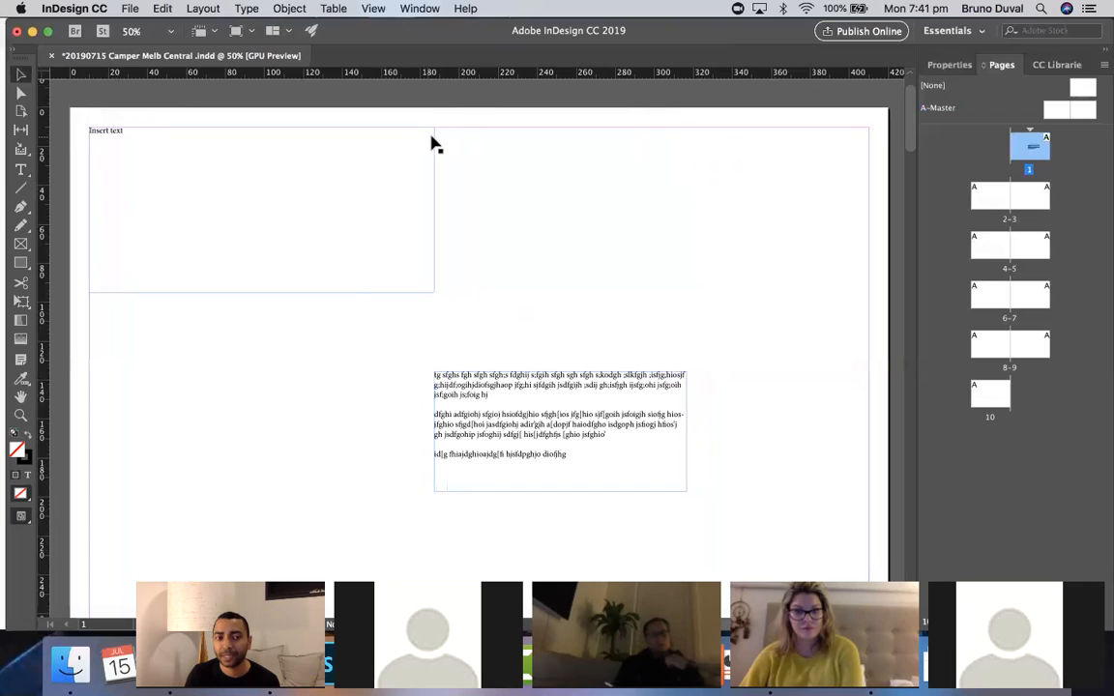
pyautogui.scroll(-3, 249, 238)
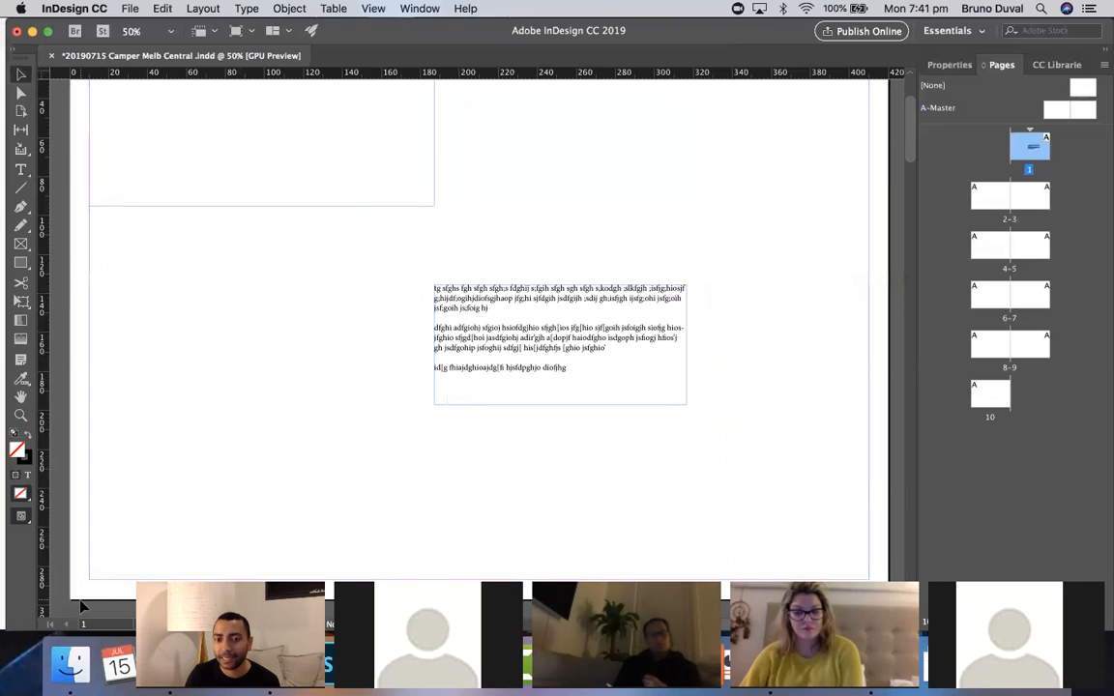
pyautogui.scroll(3, 82, 607)
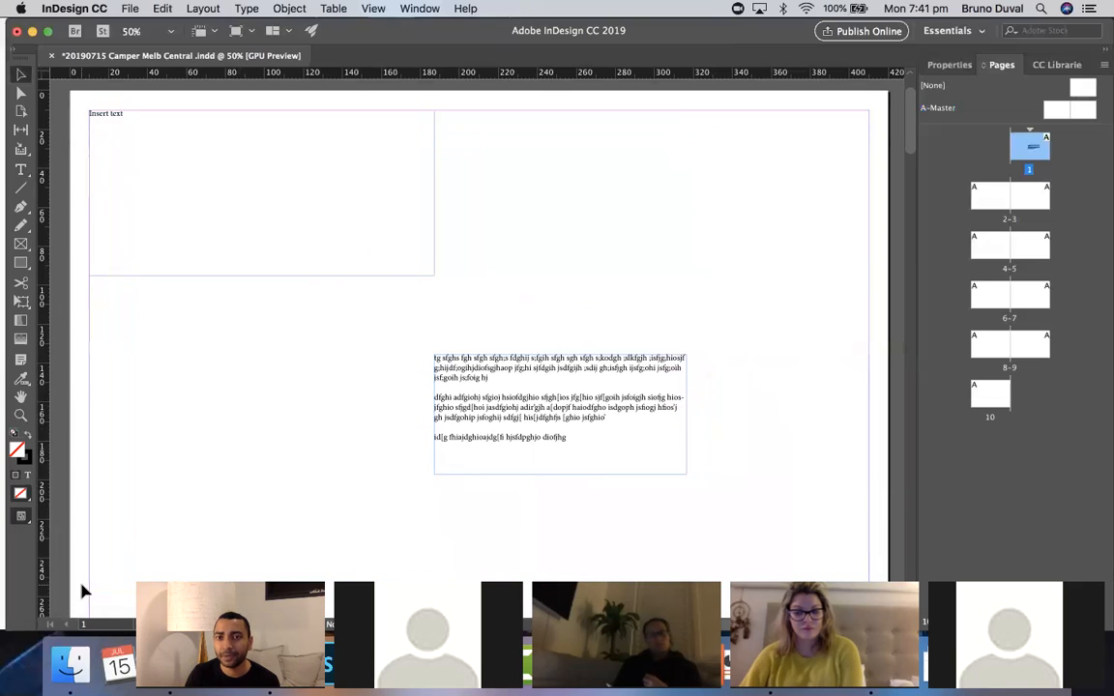
pyautogui.scroll(2, 82, 592)
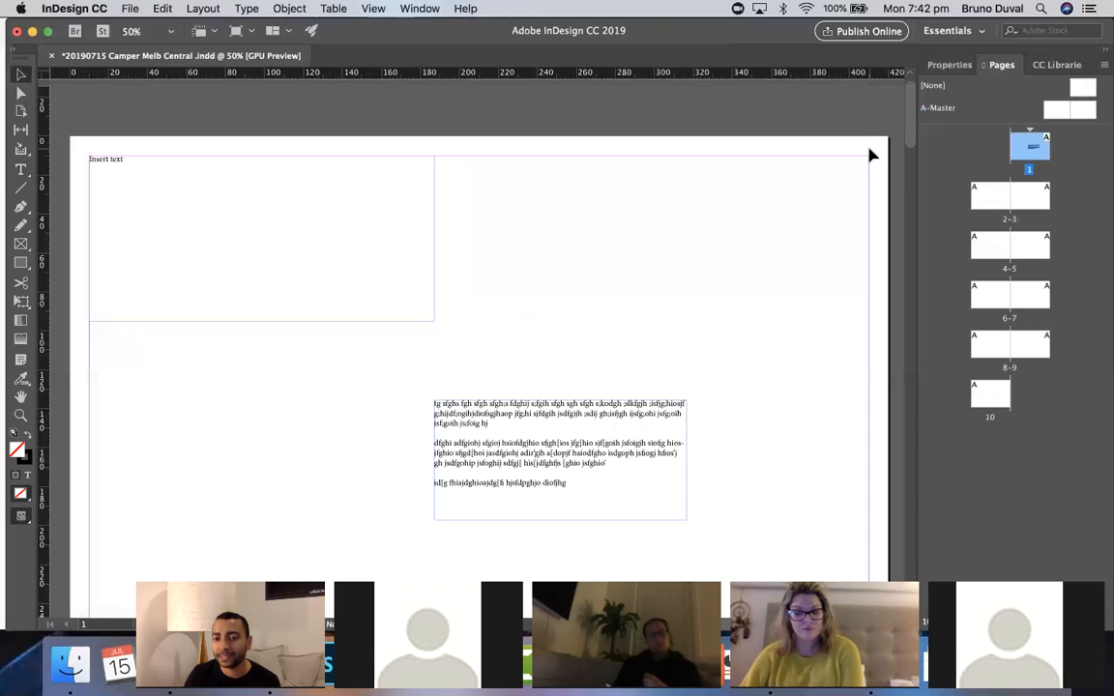
pyautogui.scroll(-1, 823, 185)
pyautogui.scroll(2, 823, 185)
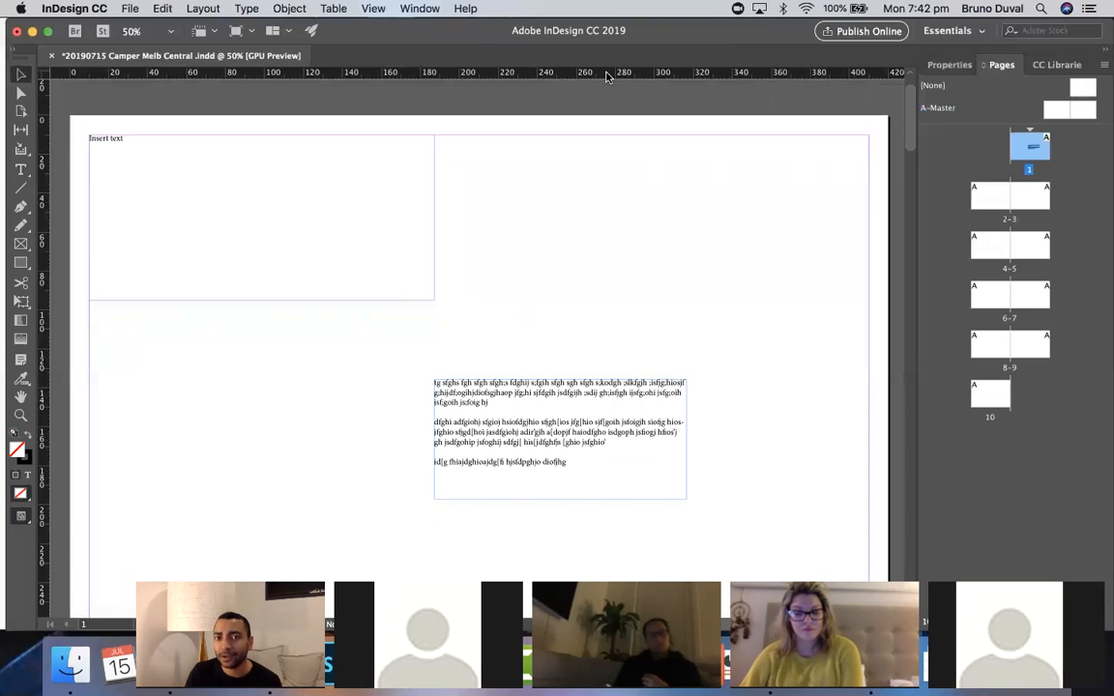
# - Drag out two horizontal ruler guides at about 72 and 118 mm and two vertical guides at about 83 and 143 mm
pyautogui.moveTo(609, 80); pyautogui.dragTo(595, 257)
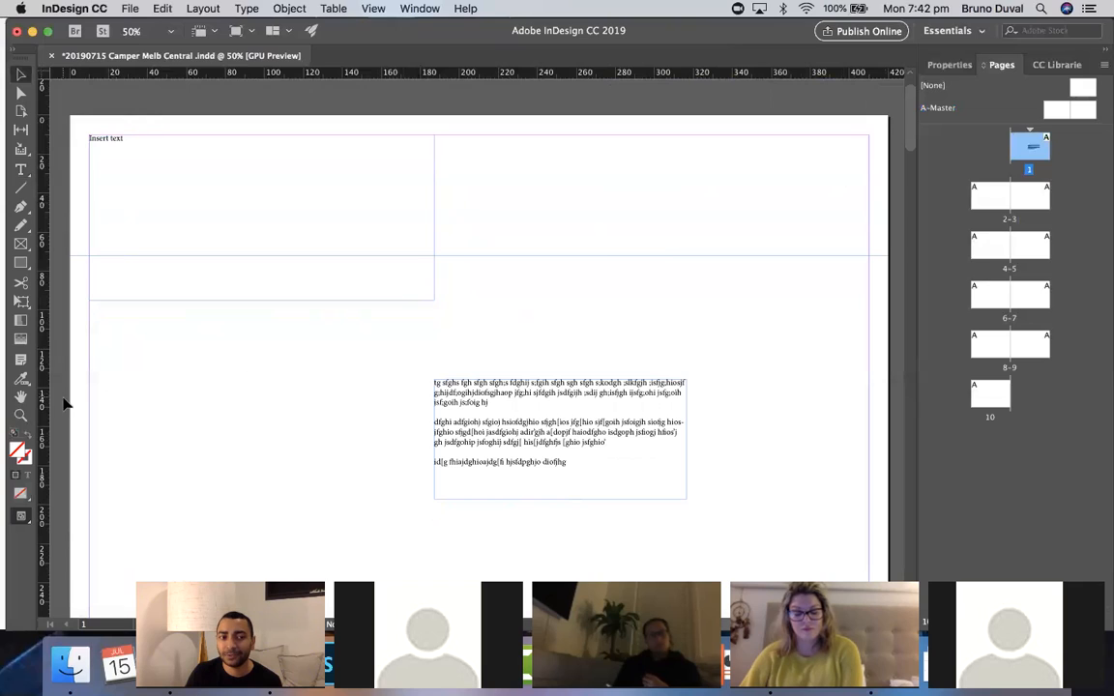
pyautogui.moveTo(46, 364); pyautogui.dragTo(235, 378)
pyautogui.moveTo(332, 77); pyautogui.dragTo(333, 348)
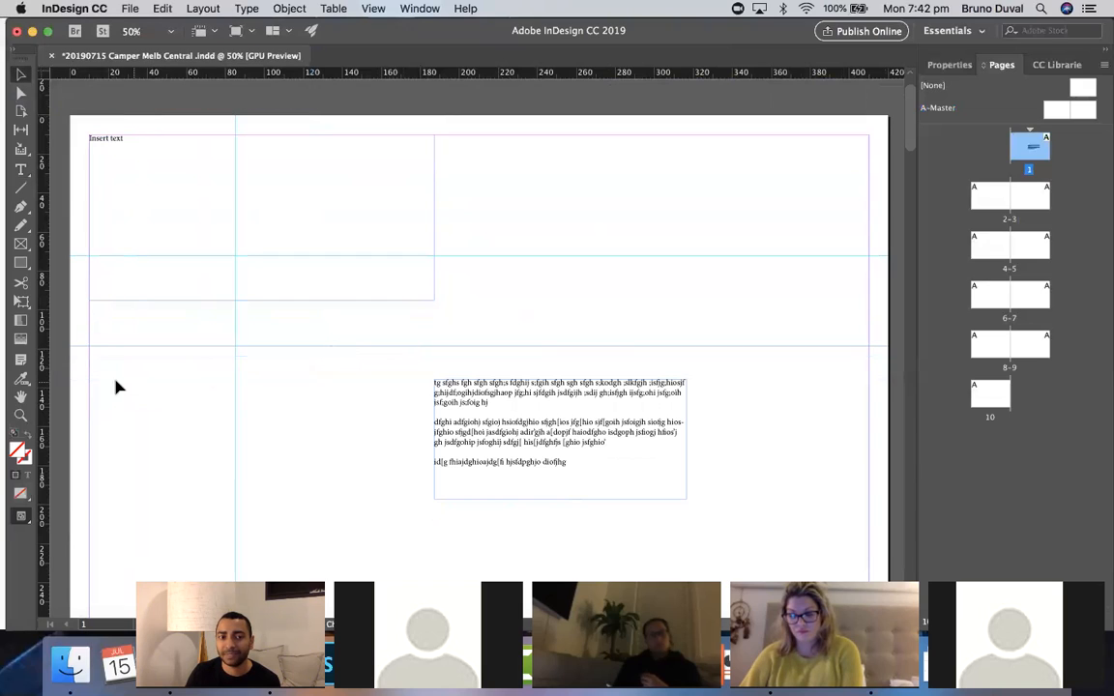
pyautogui.moveTo(44, 394); pyautogui.dragTo(350, 417)
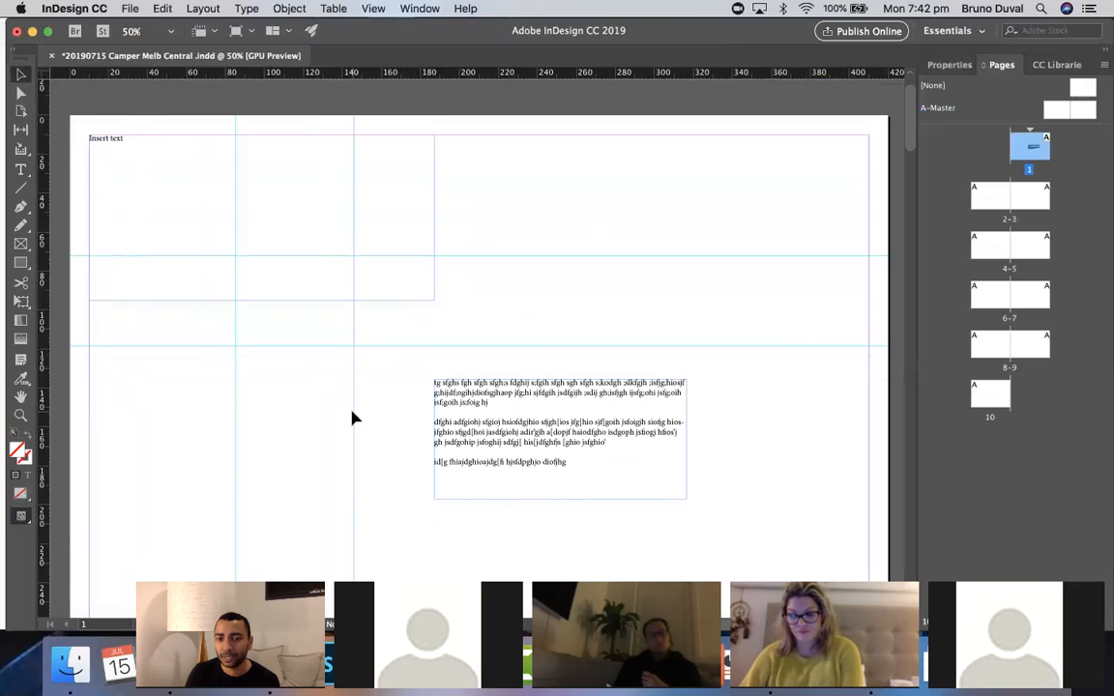
# - Delete the four ruler guides and the Insert text frame from page 1
pyautogui.click(466, 253)
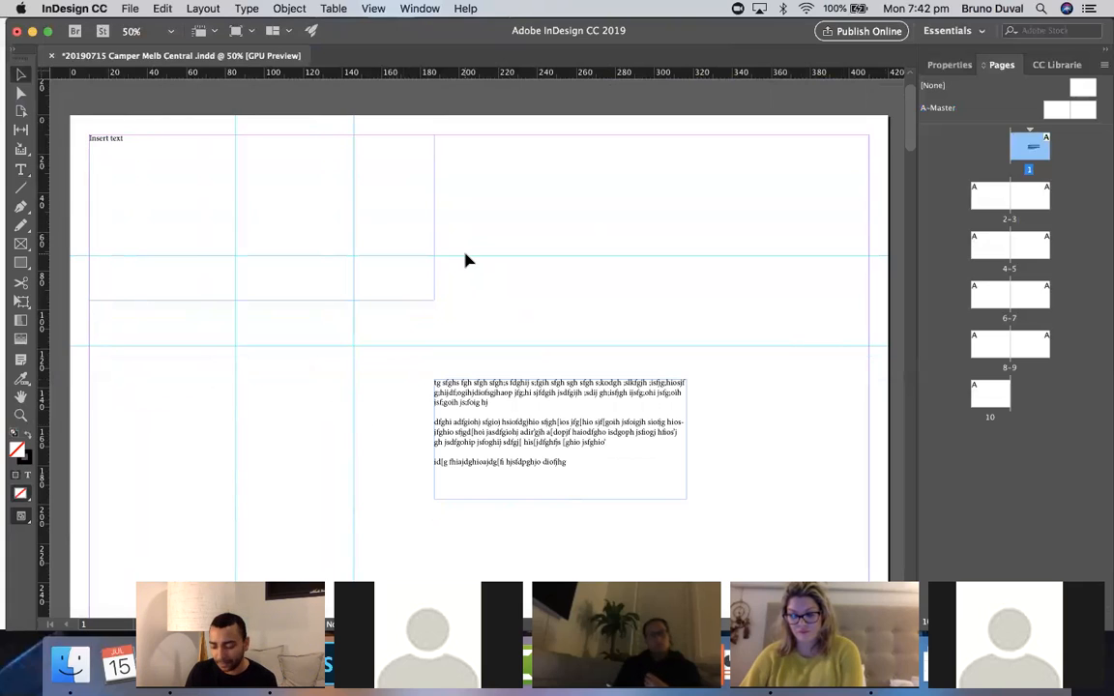
pyautogui.click(465, 255)
pyautogui.press('Delete')
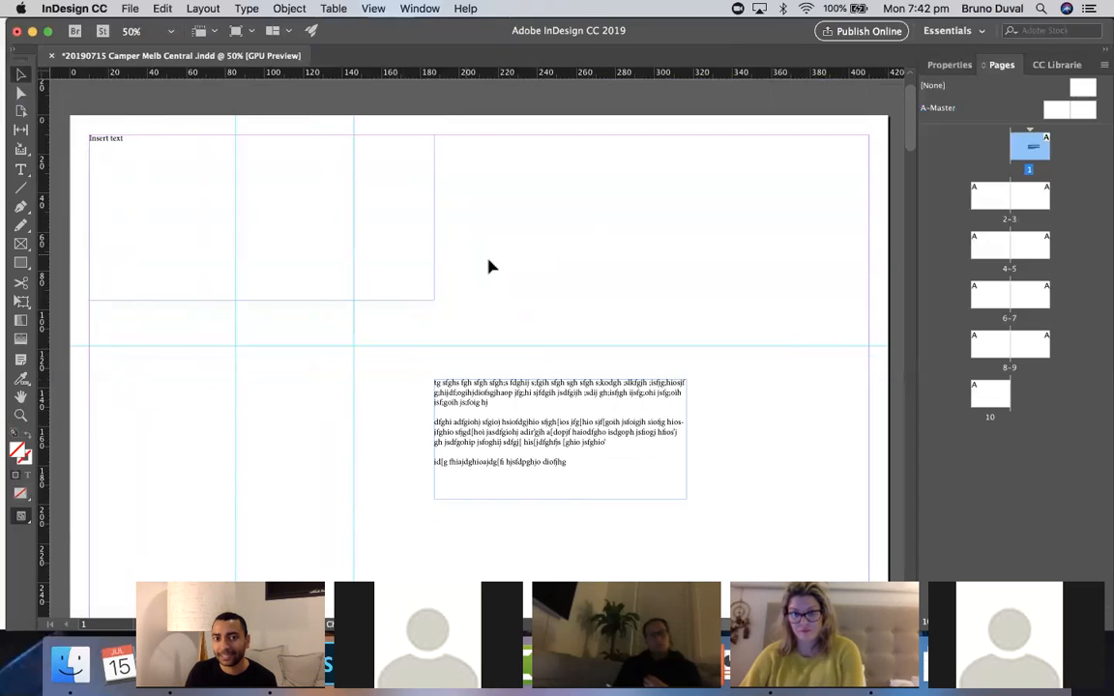
pyautogui.press('Delete')
pyautogui.click(354, 351)
pyautogui.press('Delete')
pyautogui.click(237, 357)
pyautogui.press('Delete')
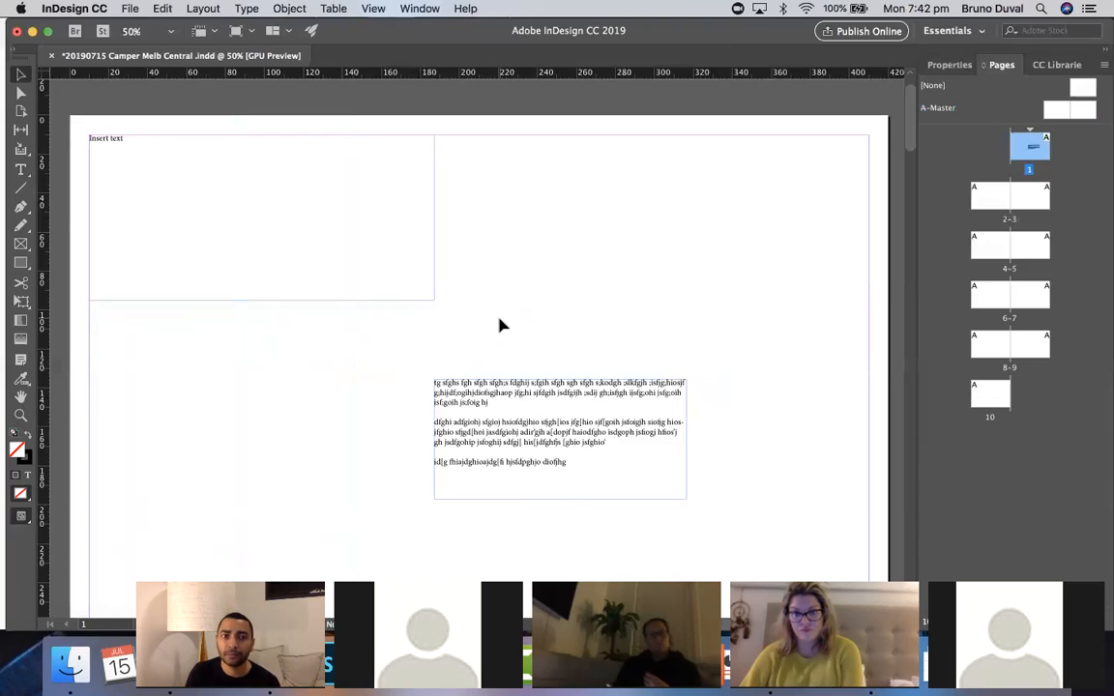
pyautogui.click(400, 305)
pyautogui.press('Delete')
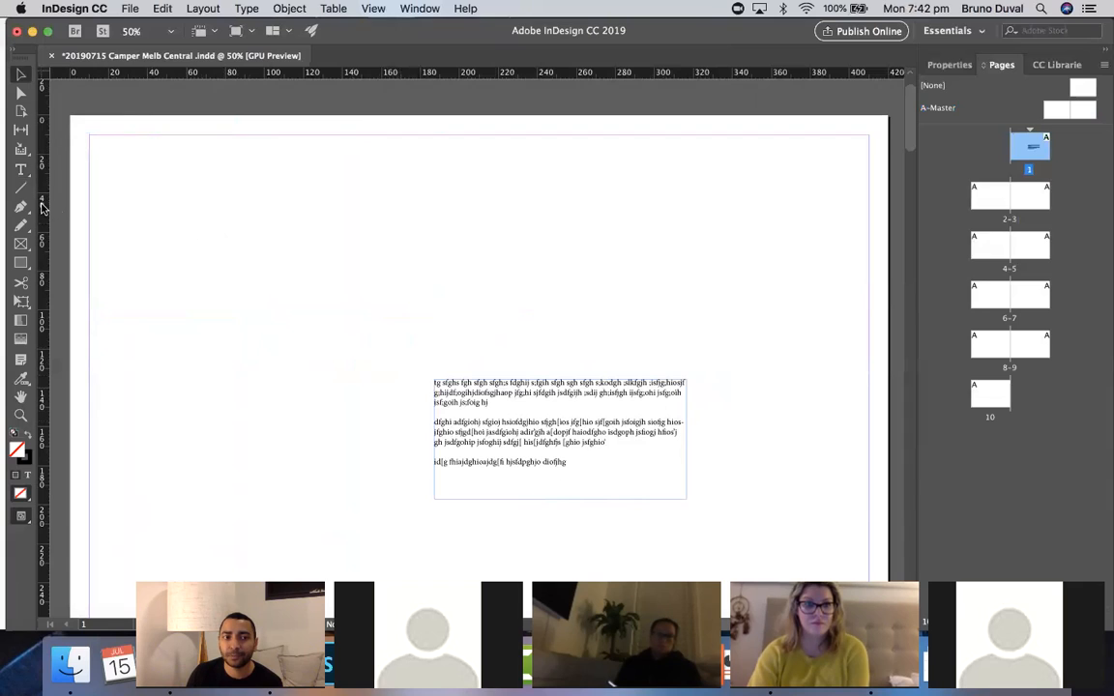
# - Add a vertical ruler guide at about 57 mm and a horizontal ruler guide at about 60 mm
pyautogui.moveTo(45, 211); pyautogui.dragTo(185, 207)
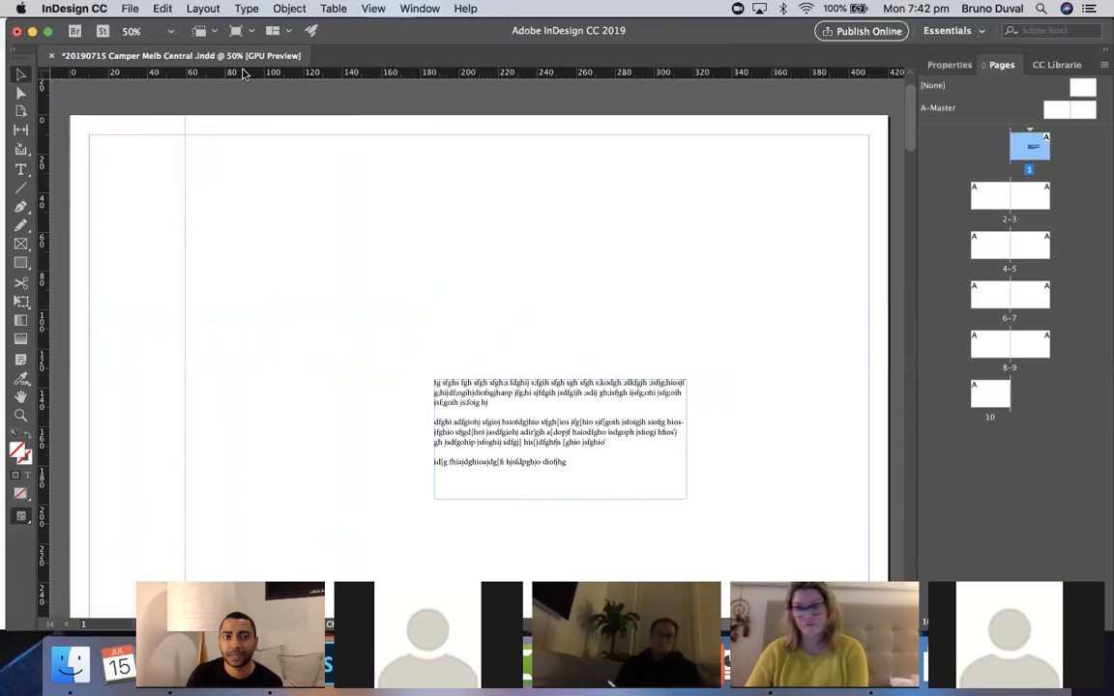
pyautogui.moveTo(241, 78); pyautogui.dragTo(235, 232)
# - Snap the paragraph frame's top-left corner to the new guide intersection and narrow it to about 40 mm wide
pyautogui.click(395, 290)
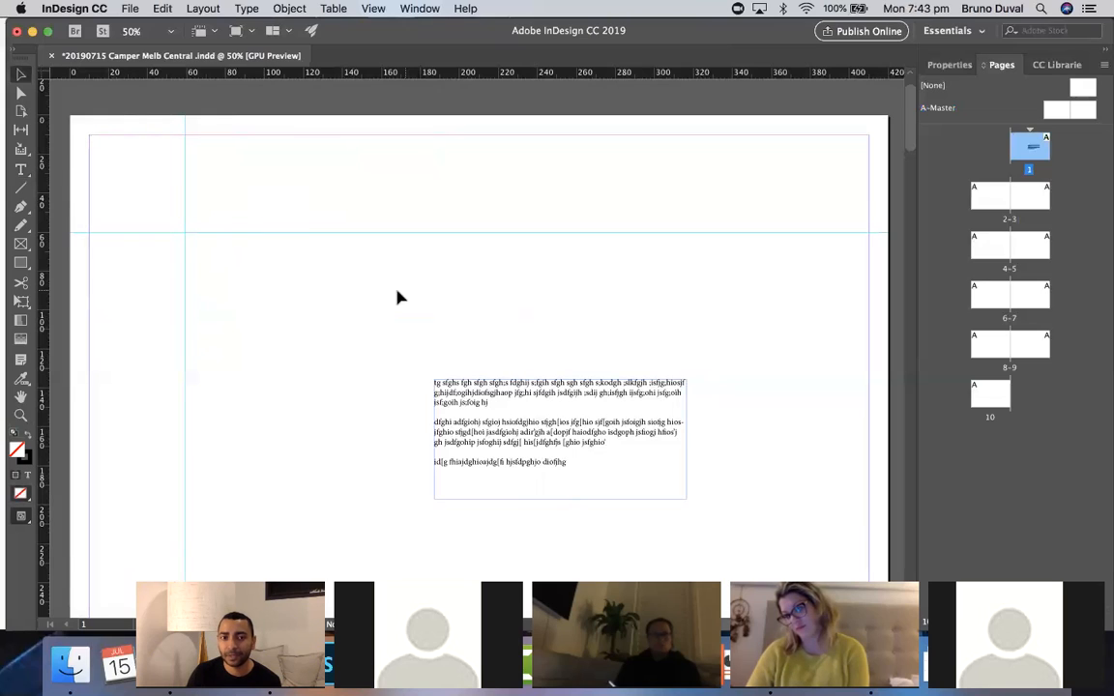
pyautogui.moveTo(508, 414); pyautogui.dragTo(259, 264)
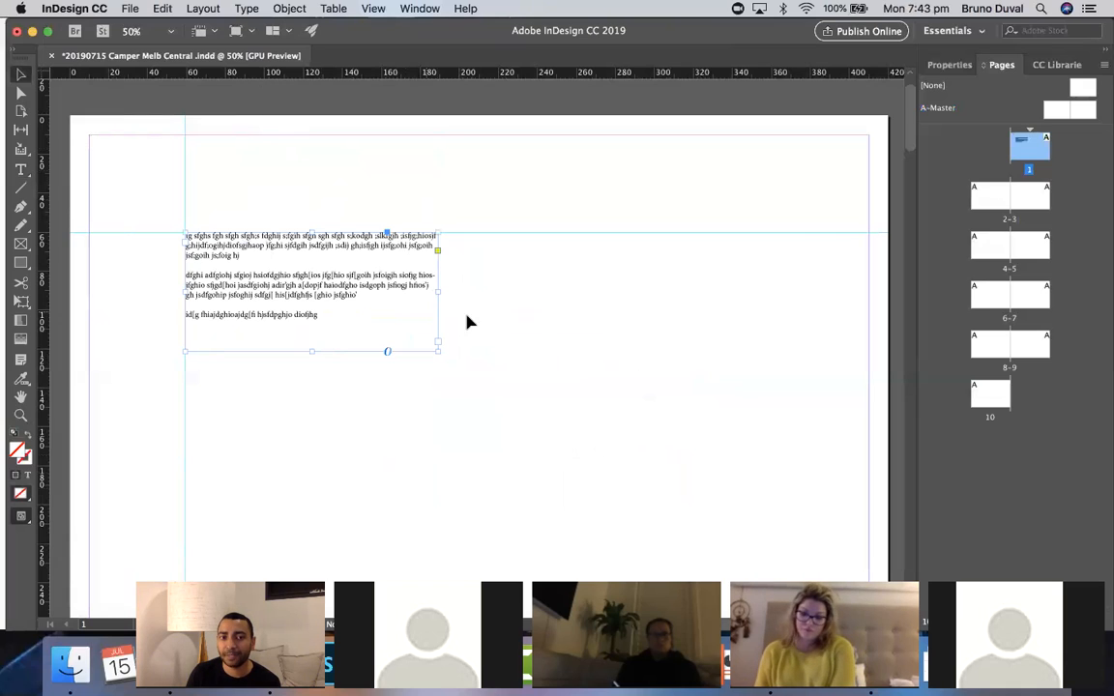
pyautogui.moveTo(440, 290); pyautogui.dragTo(264, 284)
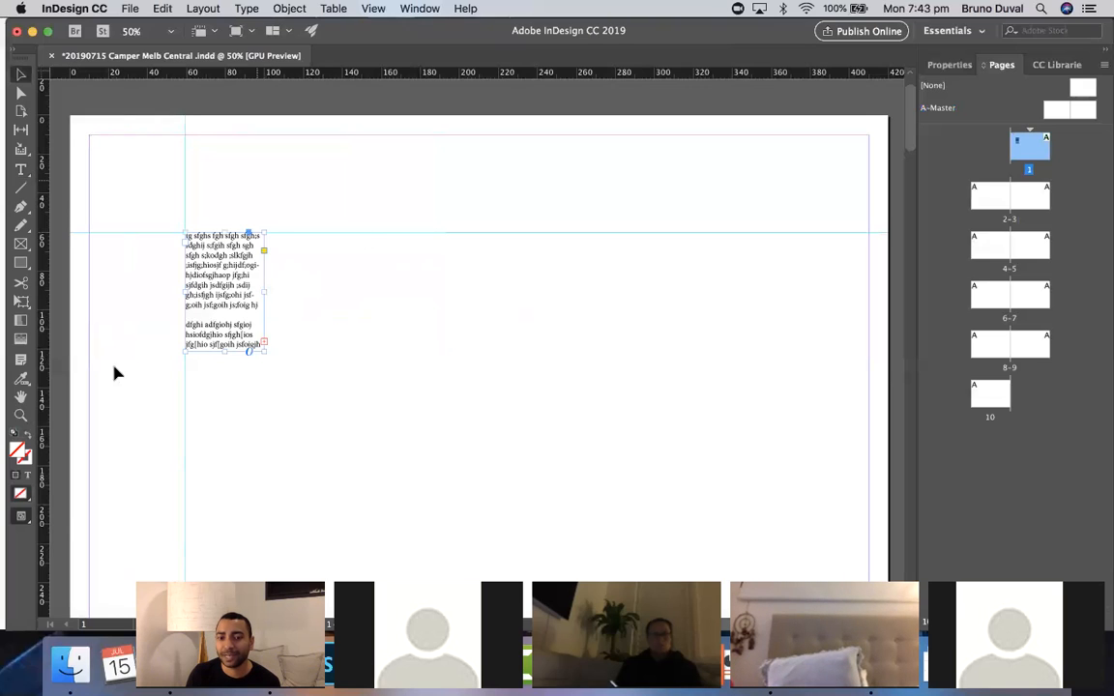
# - Try stretching the narrow paragraph frame taller and wider, undoing each attempt
pyautogui.scroll(-2, 422, 374)
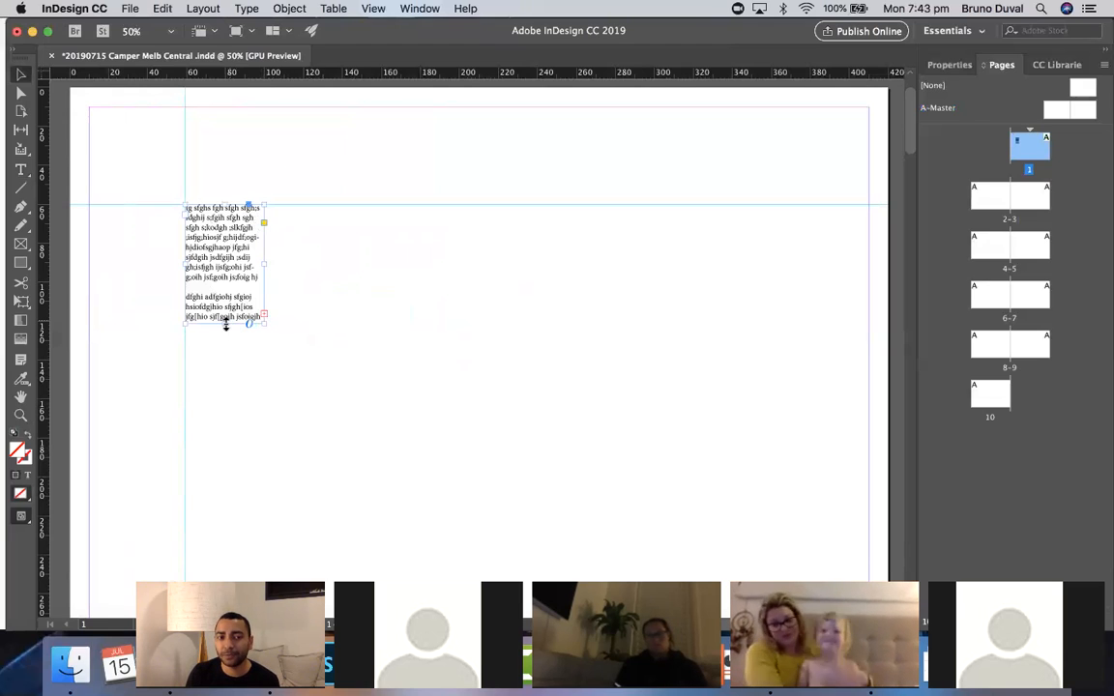
pyautogui.moveTo(224, 323); pyautogui.dragTo(224, 441)
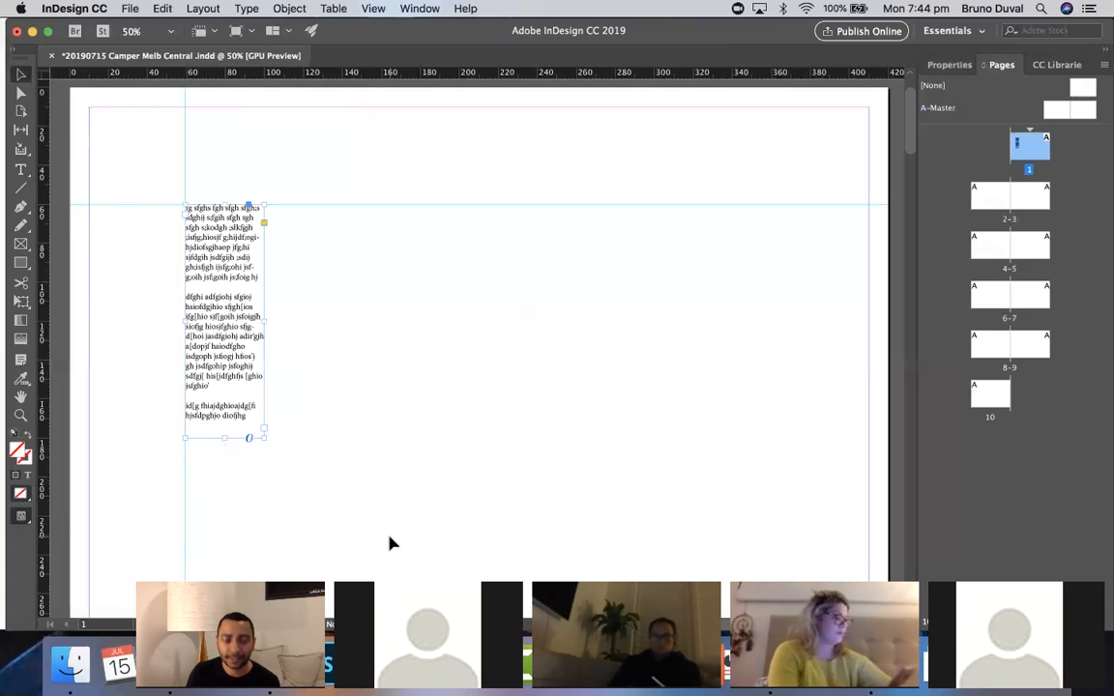
pyautogui.press('super+z')
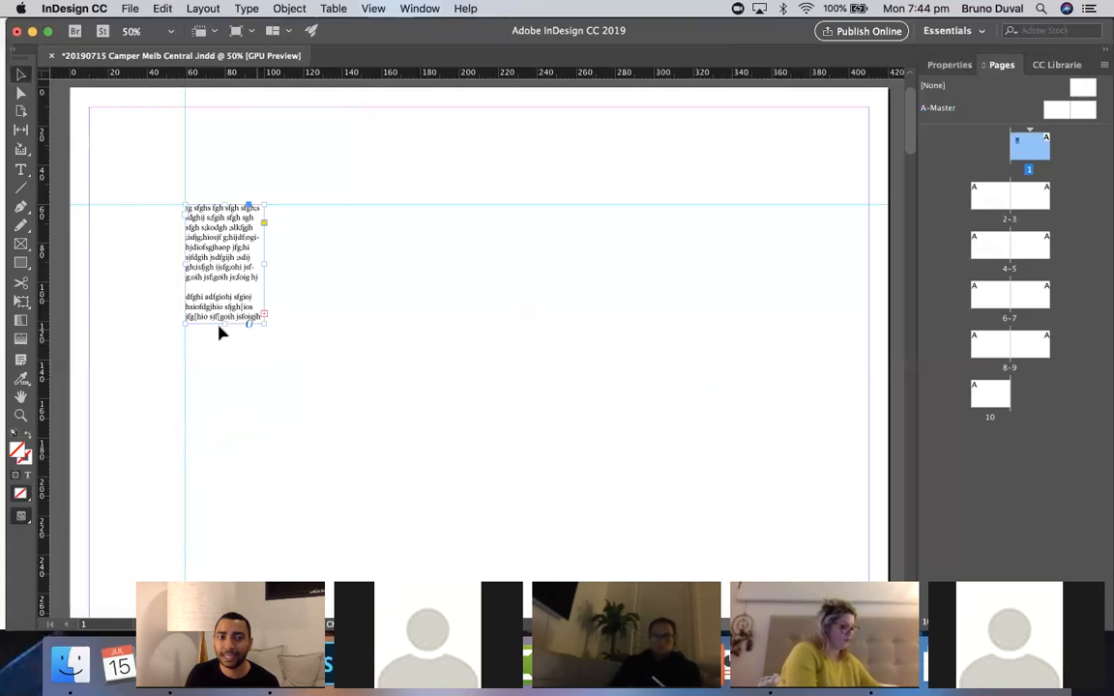
pyautogui.moveTo(228, 326); pyautogui.dragTo(226, 478)
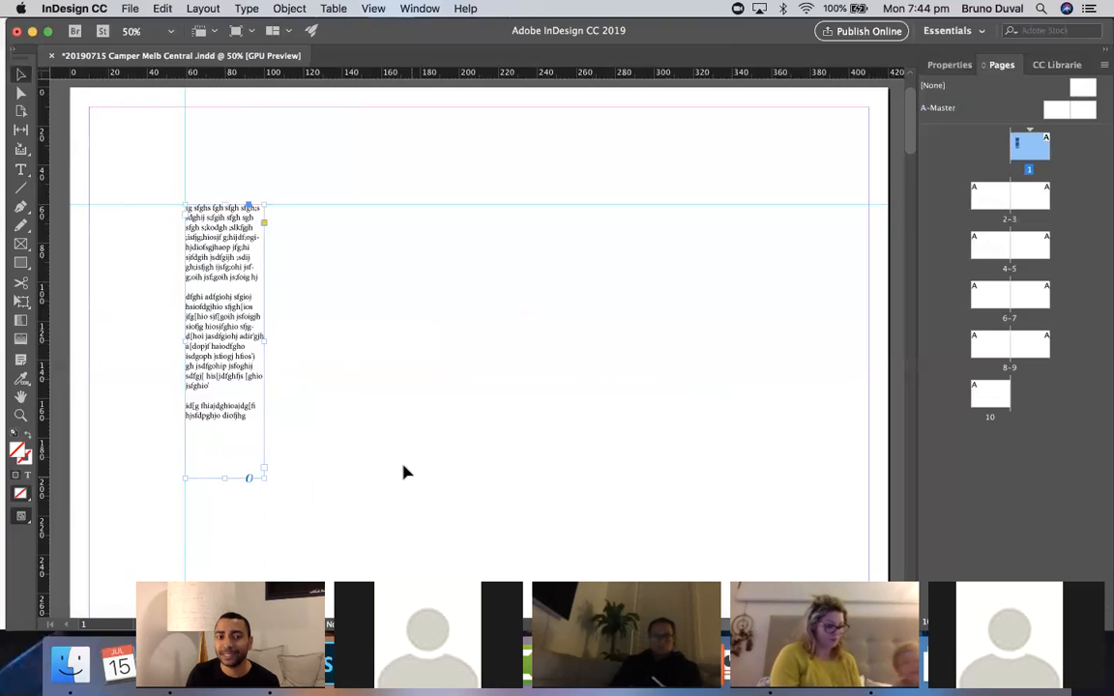
pyautogui.moveTo(263, 340); pyautogui.dragTo(403, 353)
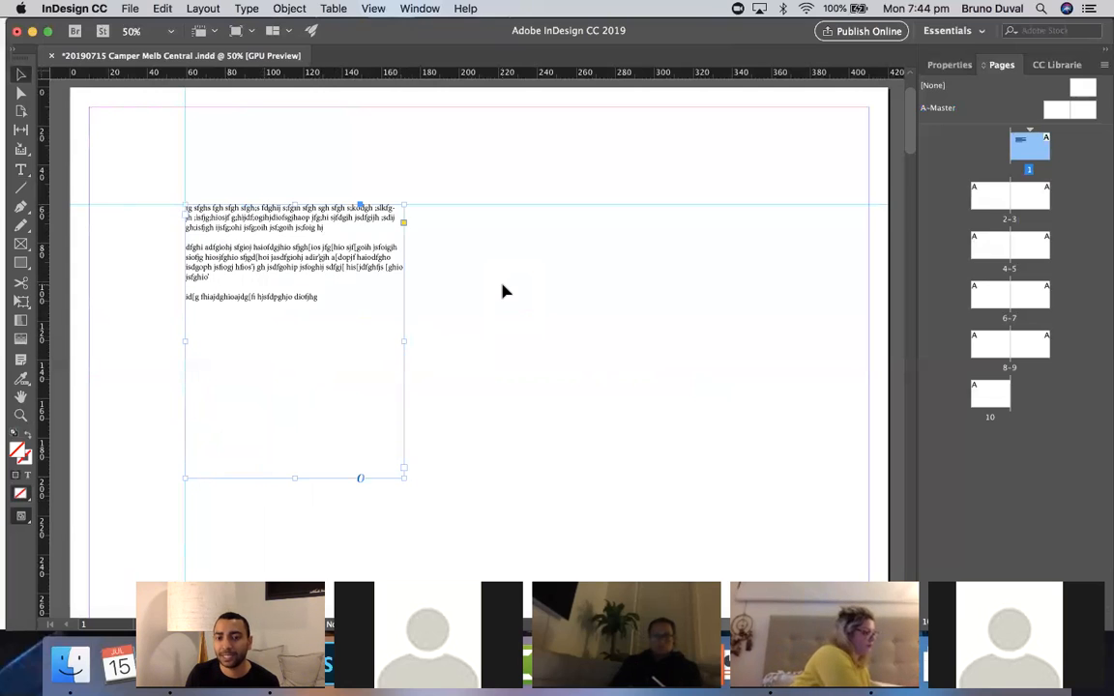
pyautogui.press('super+z')
pyautogui.press('super+z')
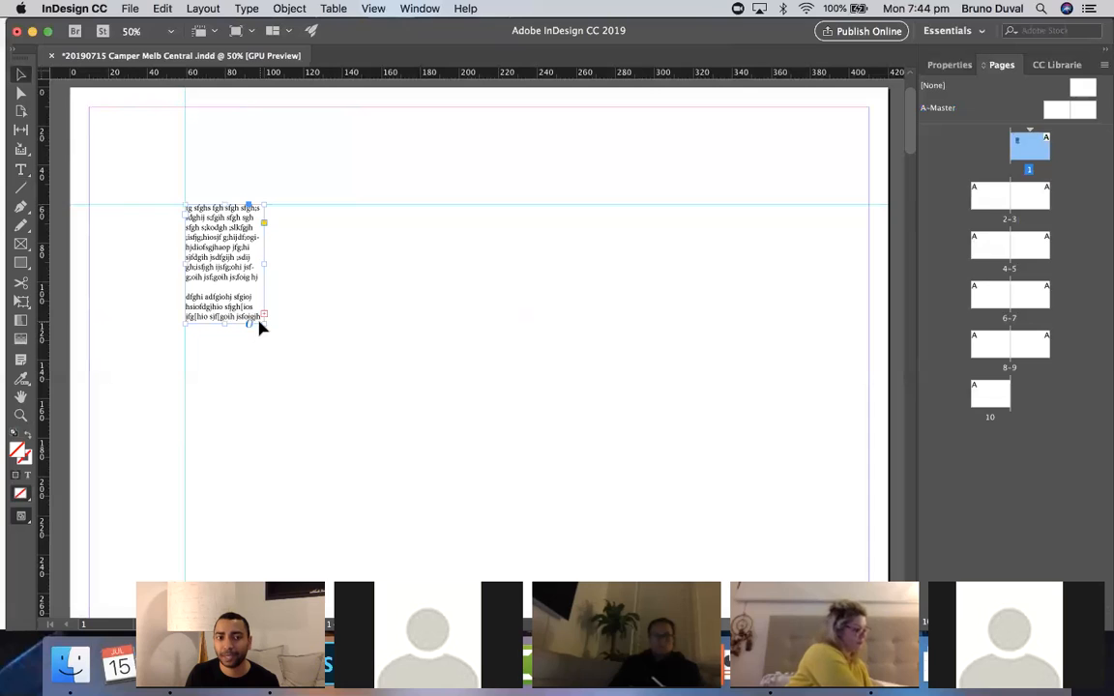
# - Enlarge the paragraph frame from its bottom-right corner to about 137 by 102 mm
pyautogui.moveTo(266, 326); pyautogui.dragTo(454, 404)
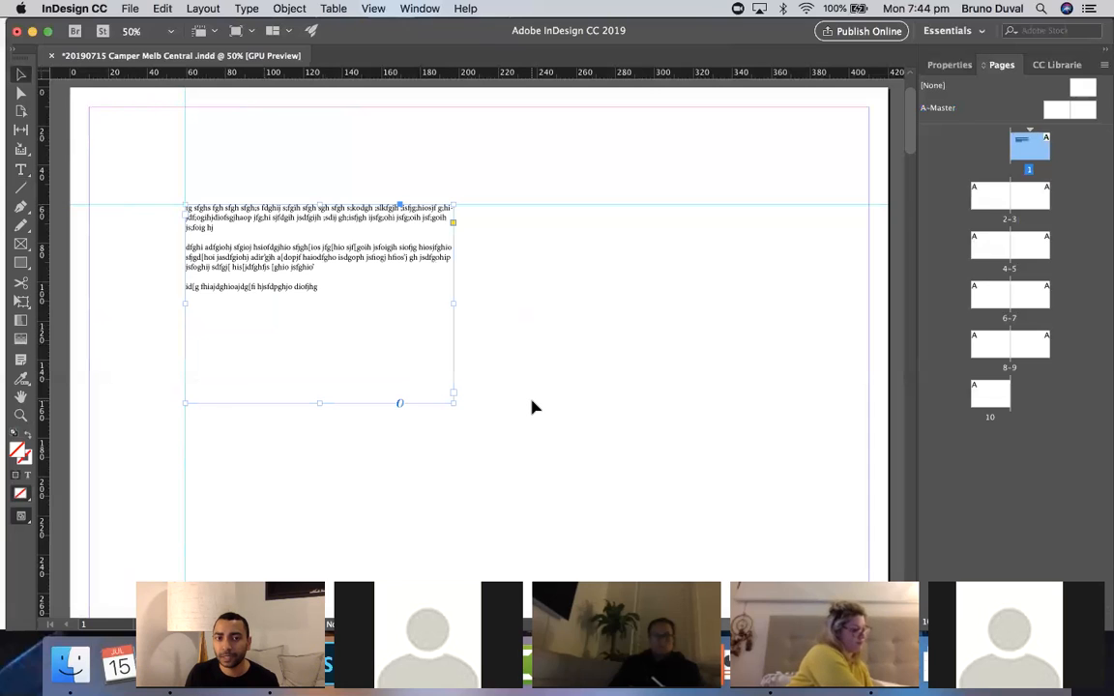
pyautogui.click(21, 415)
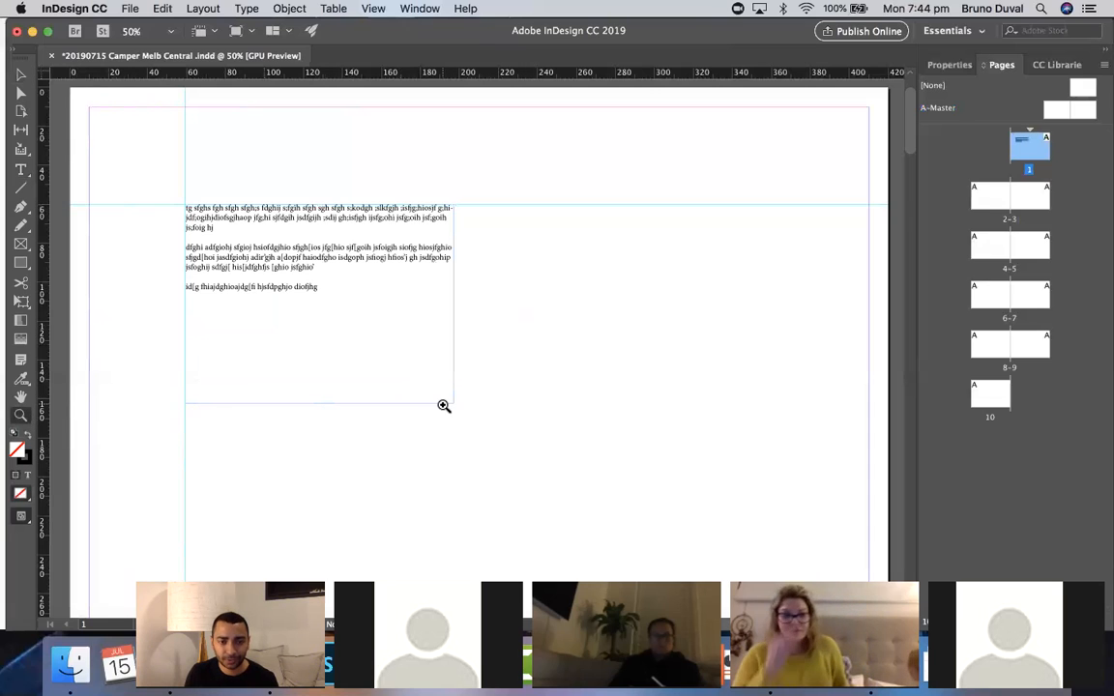
pyautogui.keyDown('alt'); pyautogui.click(450, 410); pyautogui.keyUp('alt')
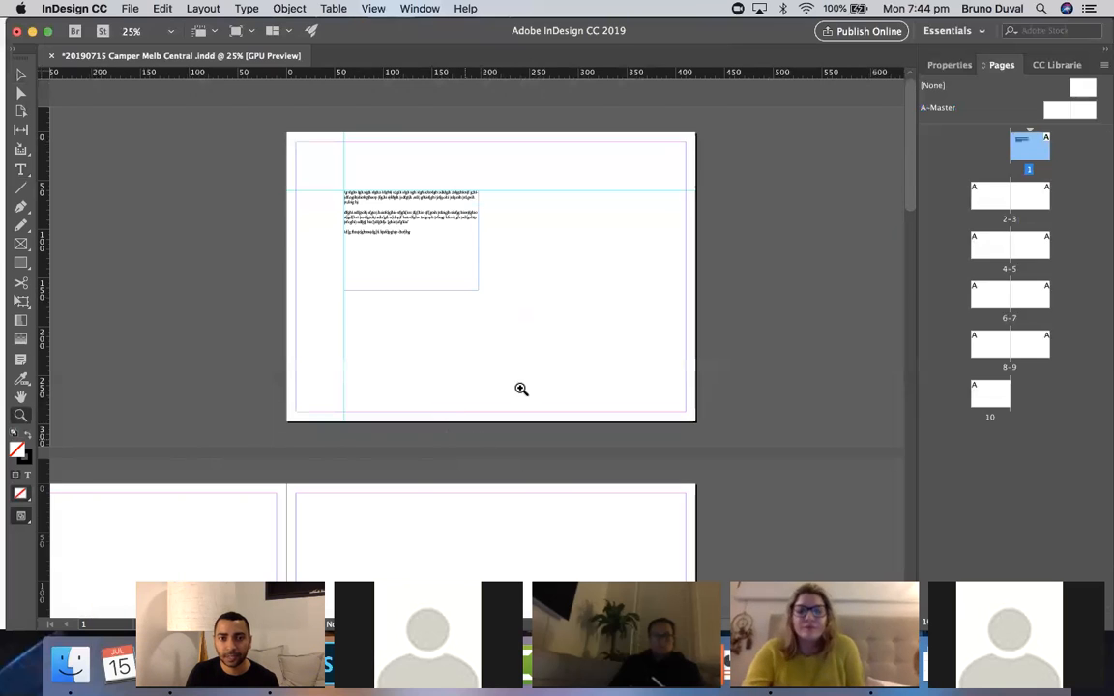
pyautogui.click(591, 287)
pyautogui.hscroll(-5, 591, 287)
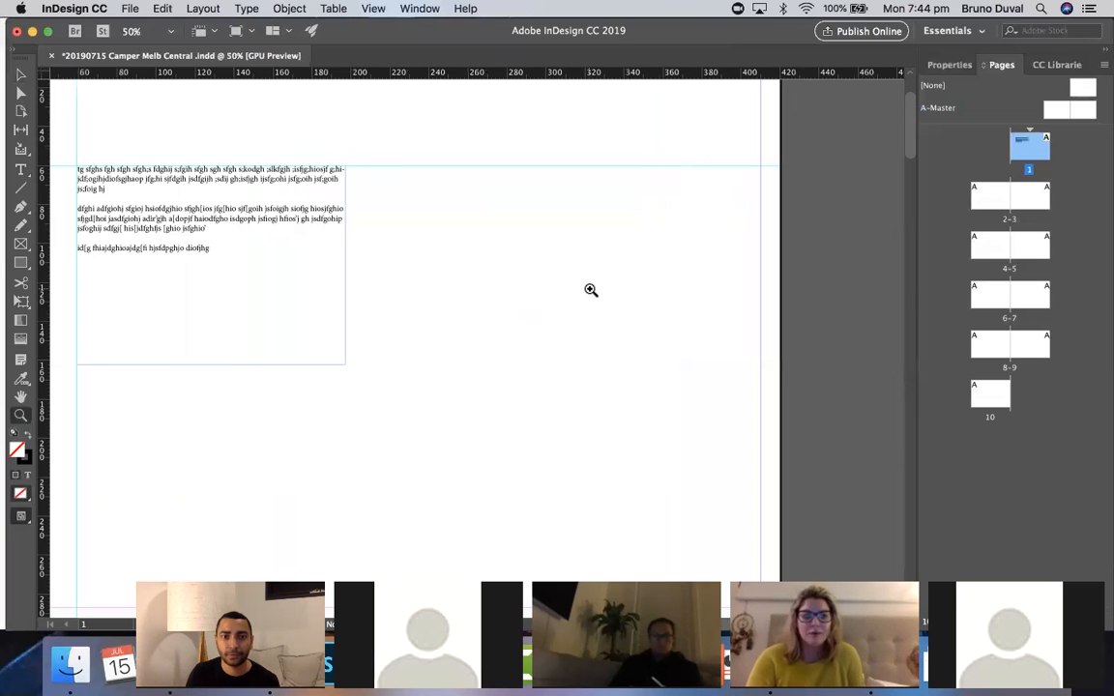
pyautogui.hscroll(-3, 591, 290)
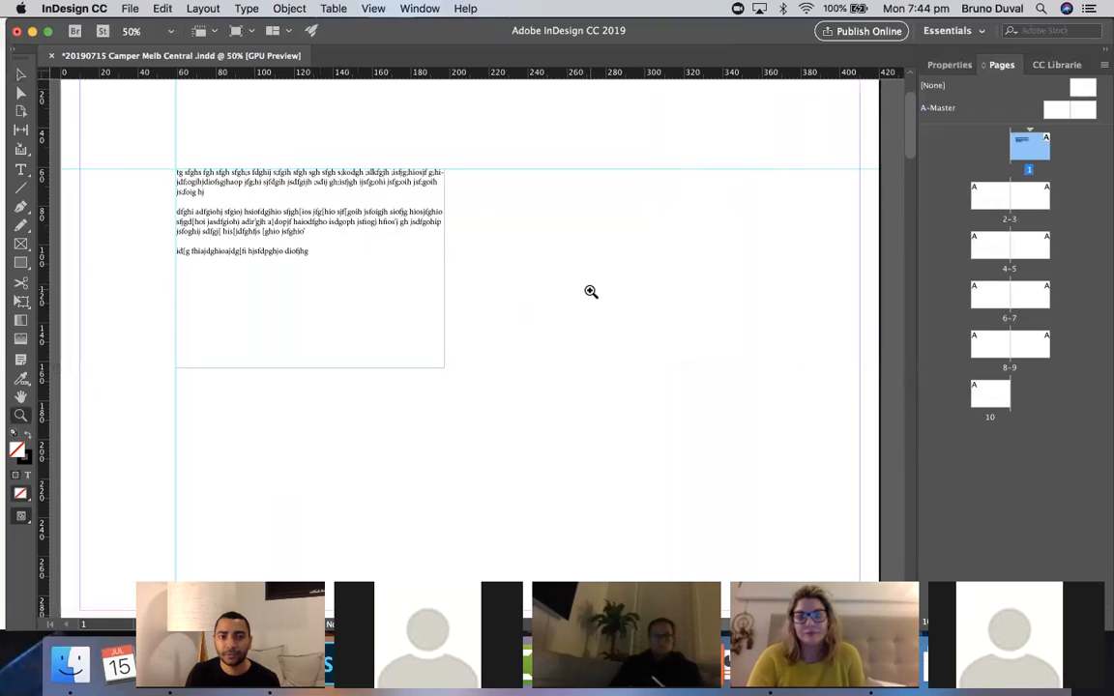
pyautogui.scroll(4, 591, 291)
pyautogui.scroll(-1, 591, 291)
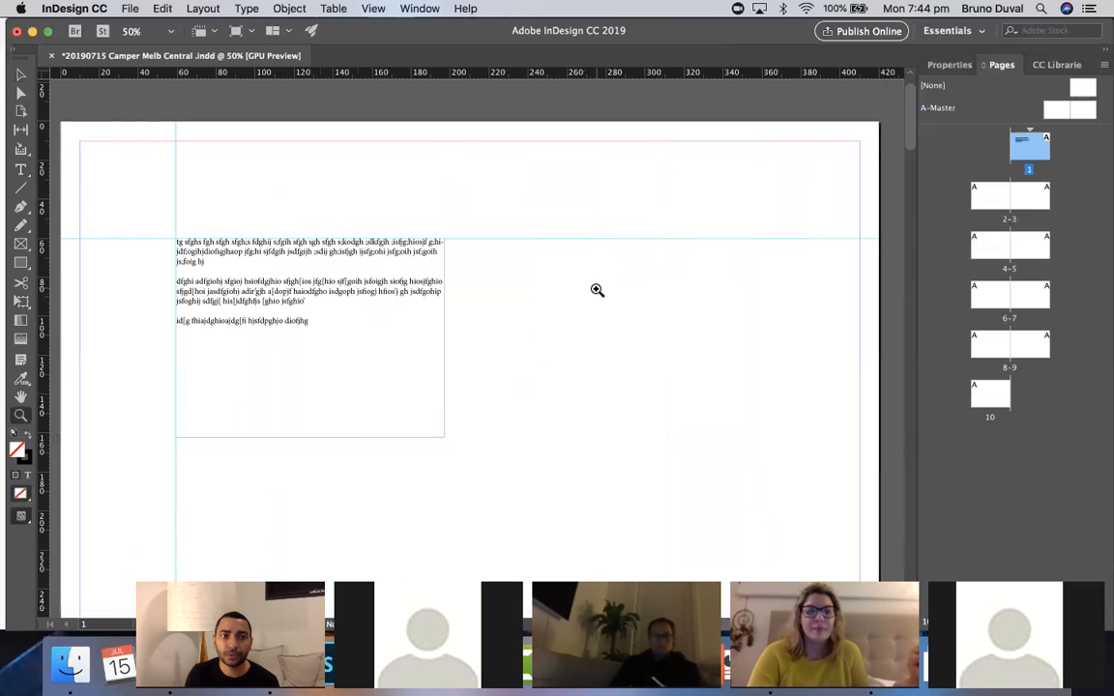
# - Place Camper-store-by-Atelier-Marko-Brajovic-Melbourne-Australia_drawing_dezeen_4.gif from the Raw images folder to the right of the paragraph frame
pyautogui.click(129, 9)
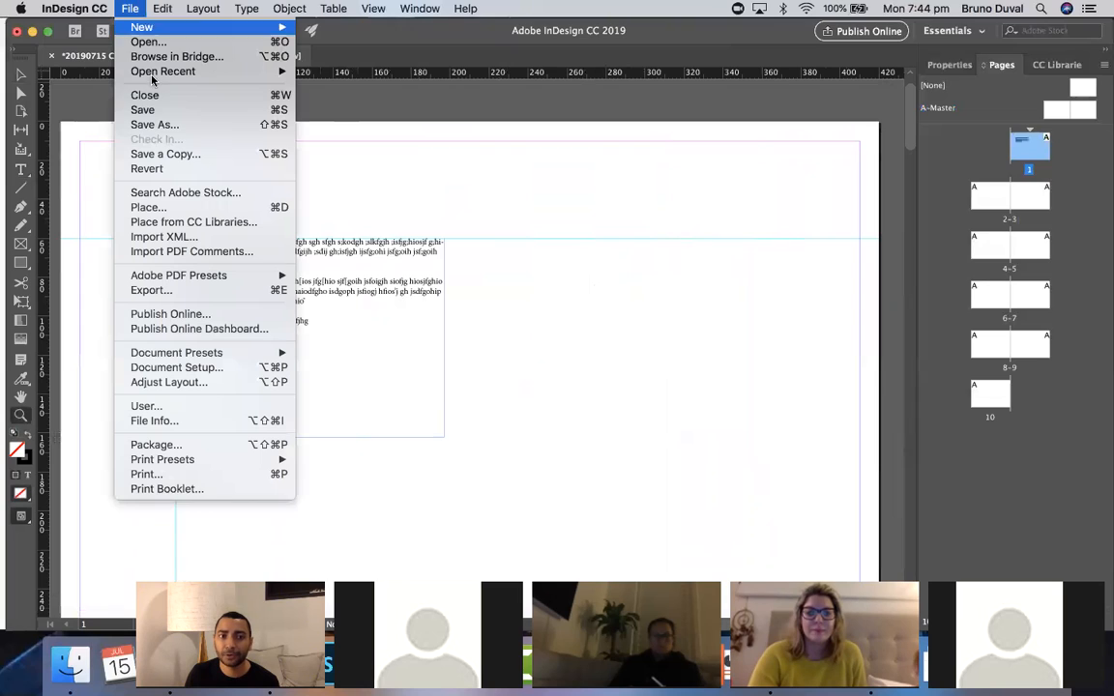
pyautogui.click(250, 208)
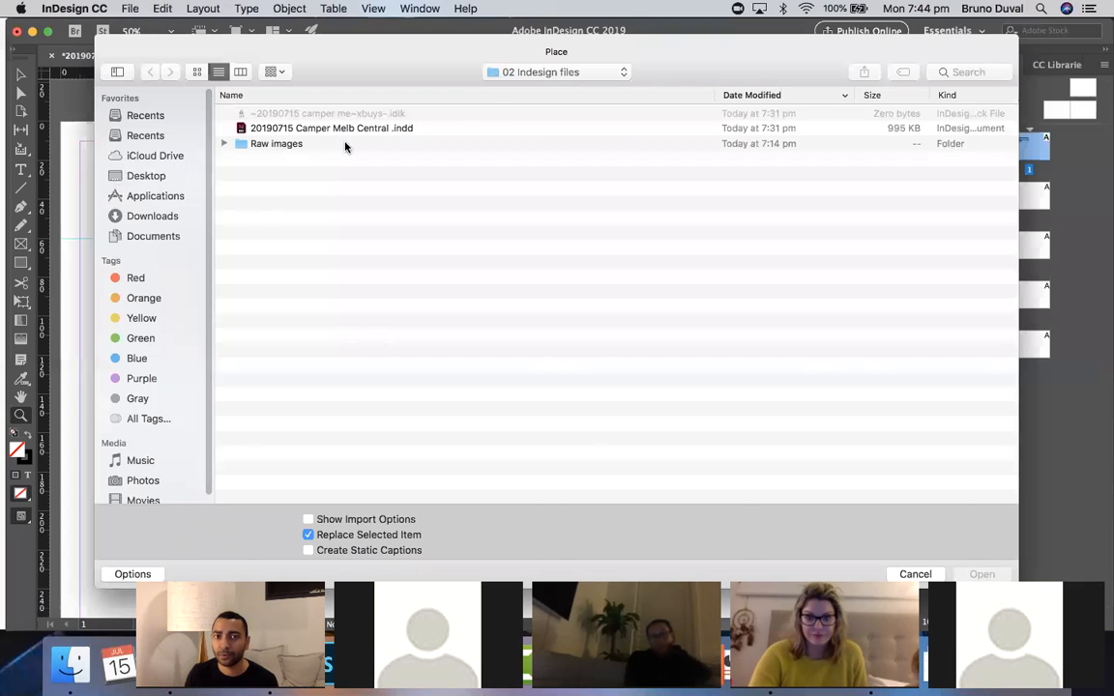
pyautogui.click(223, 144)
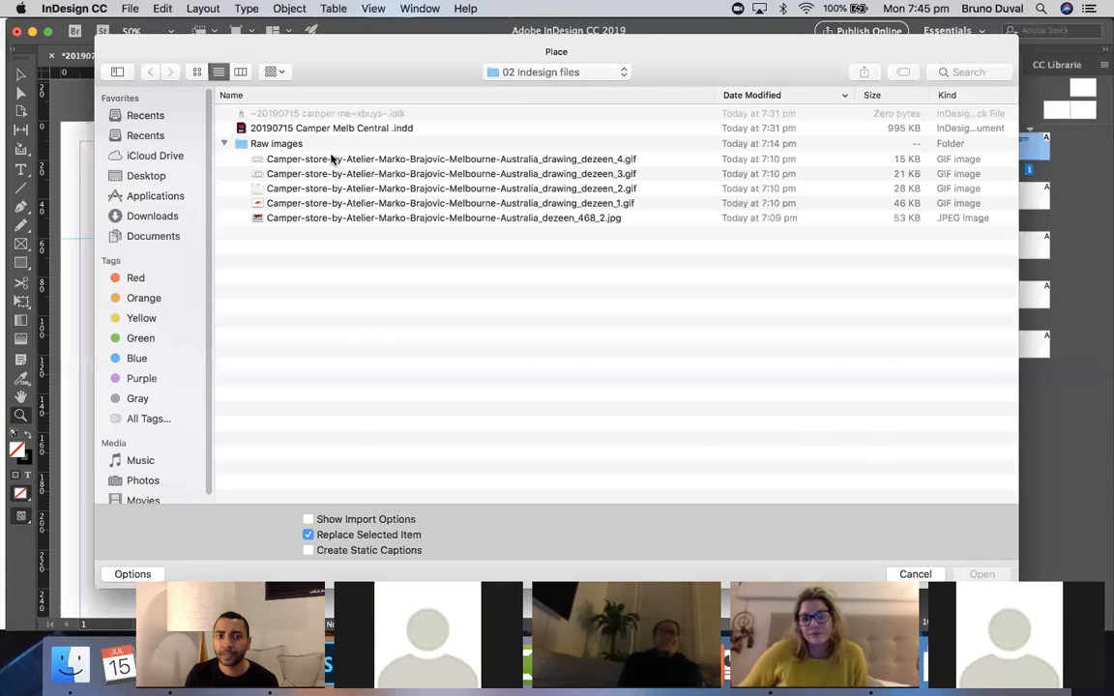
pyautogui.doubleClick(330, 160)
pyautogui.click(514, 278)
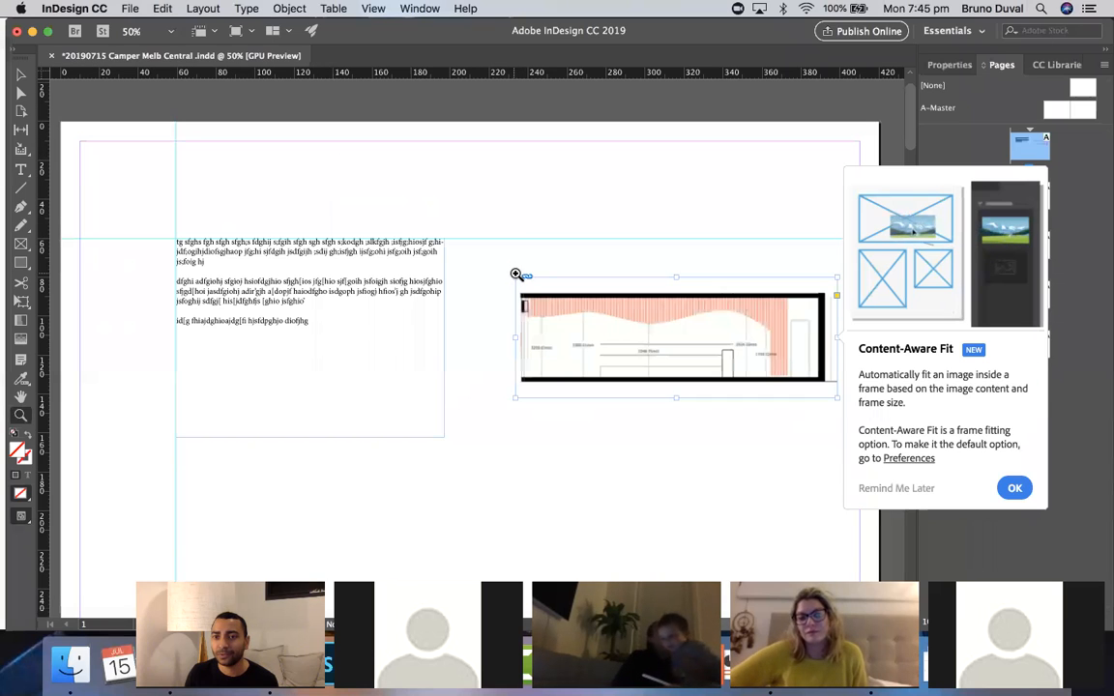
pyautogui.click(1014, 487)
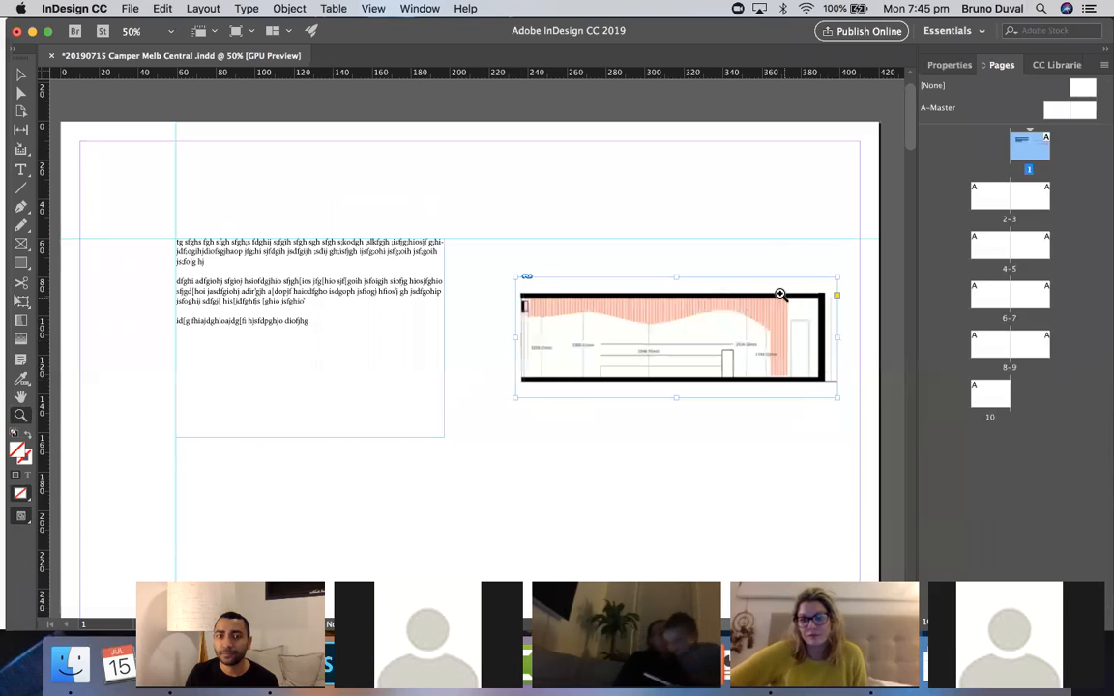
# - Move the section drawing up to the top of the page, just above the horizontal guide
pyautogui.click(20, 75)
pyautogui.moveTo(595, 323); pyautogui.dragTo(579, 230)
pyautogui.click(611, 352)
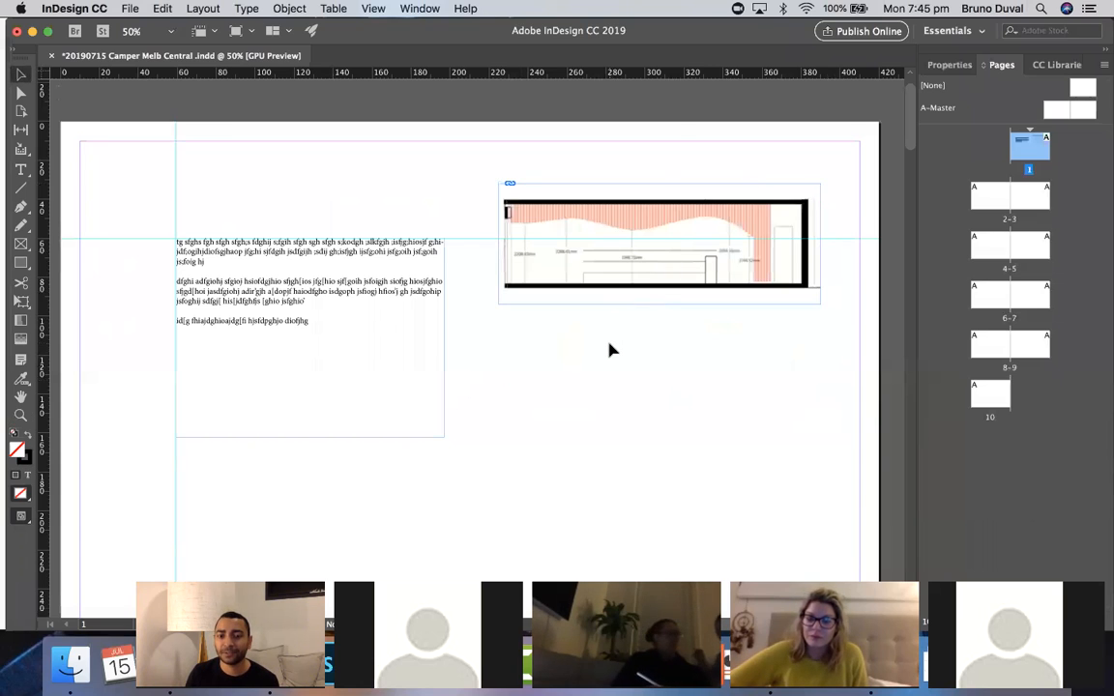
# - Place Camper-store-by-Atelier-Marko-Brajovic-Melbourne-Australia_drawing_dezeen_1.gif and position it below the section drawing
pyautogui.scroll(-1, 611, 352)
pyautogui.scroll(-3, 612, 352)
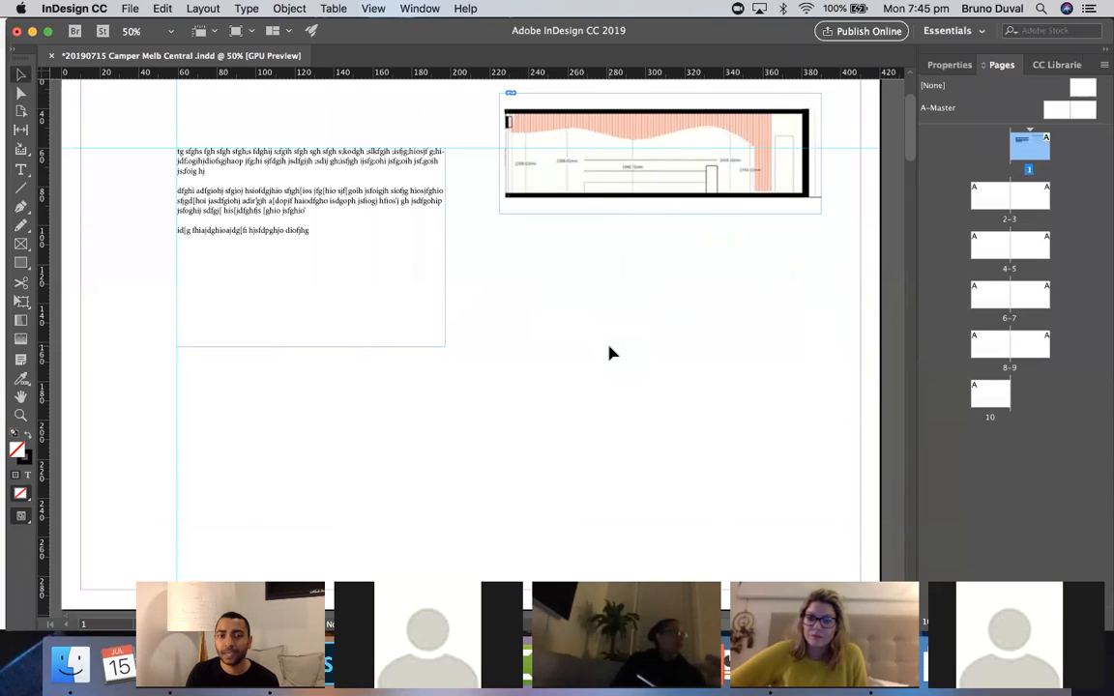
pyautogui.click(127, 9)
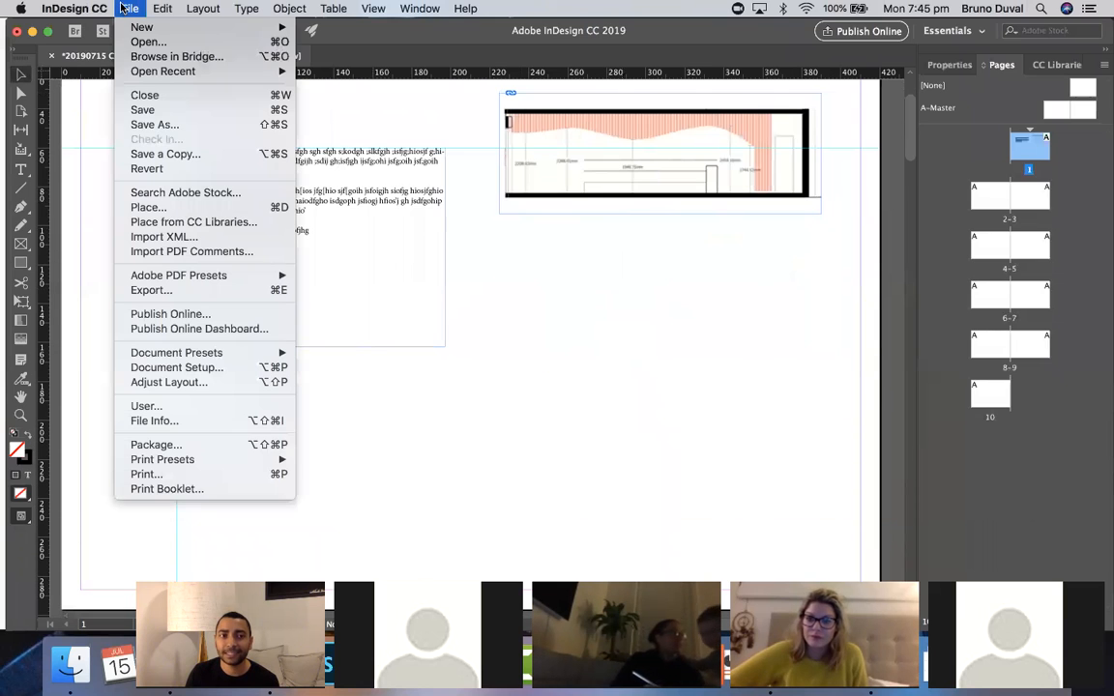
pyautogui.click(175, 208)
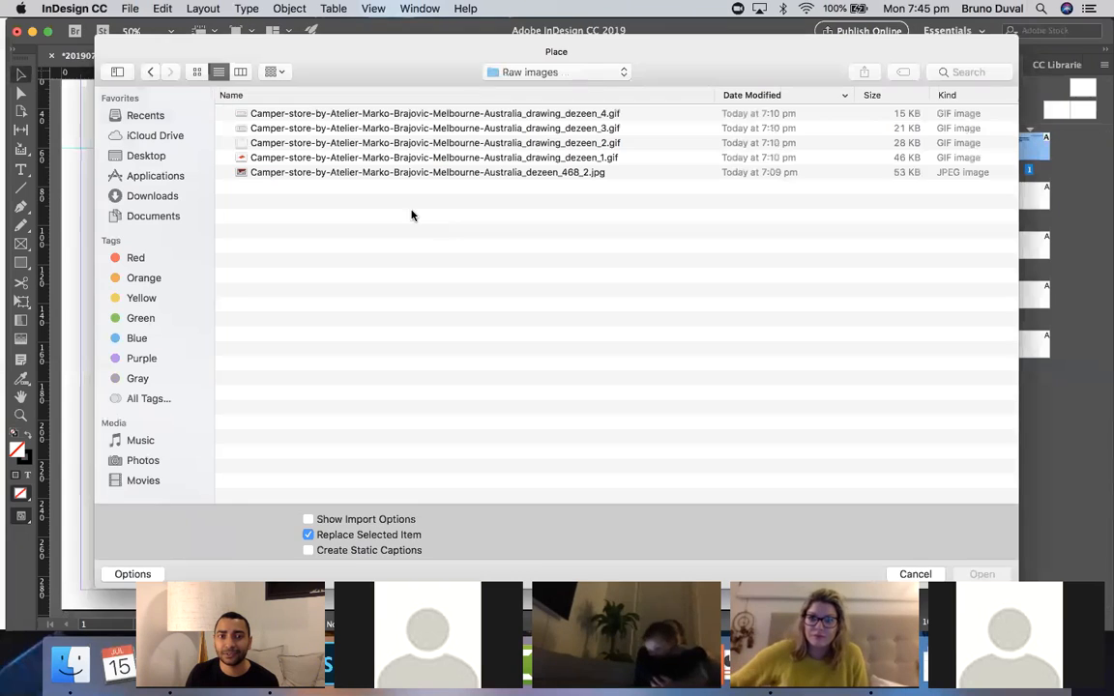
pyautogui.click(360, 158)
pyautogui.doubleClick(361, 157)
pyautogui.click(619, 321)
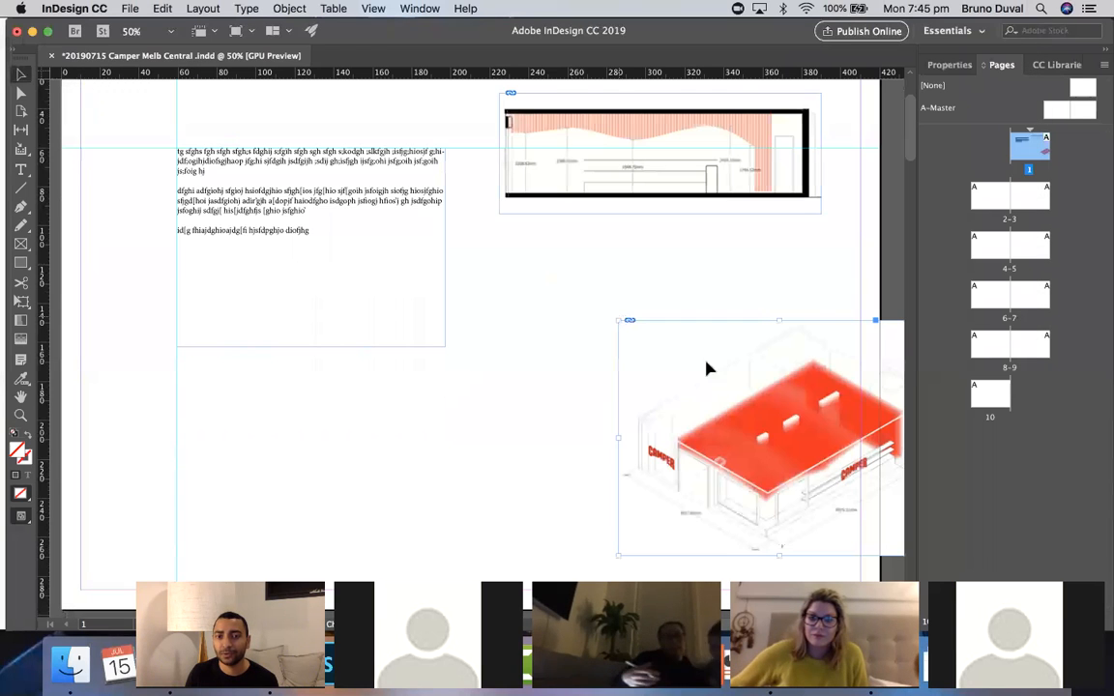
pyautogui.moveTo(721, 376); pyautogui.dragTo(580, 310)
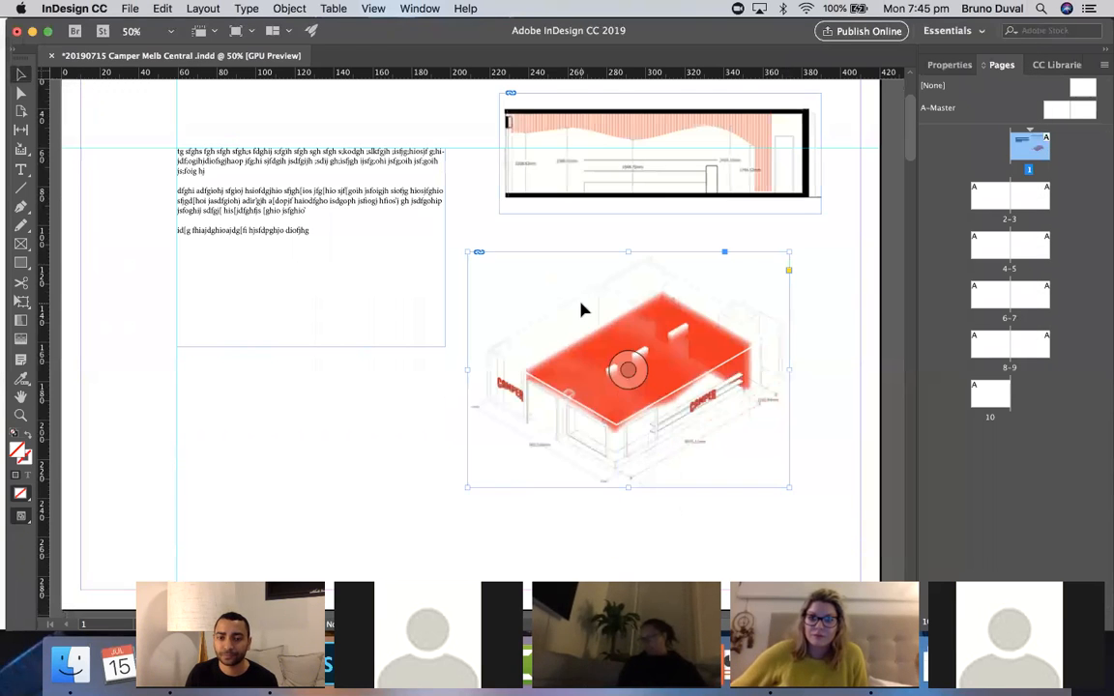
pyautogui.click(397, 338)
pyautogui.click(405, 356)
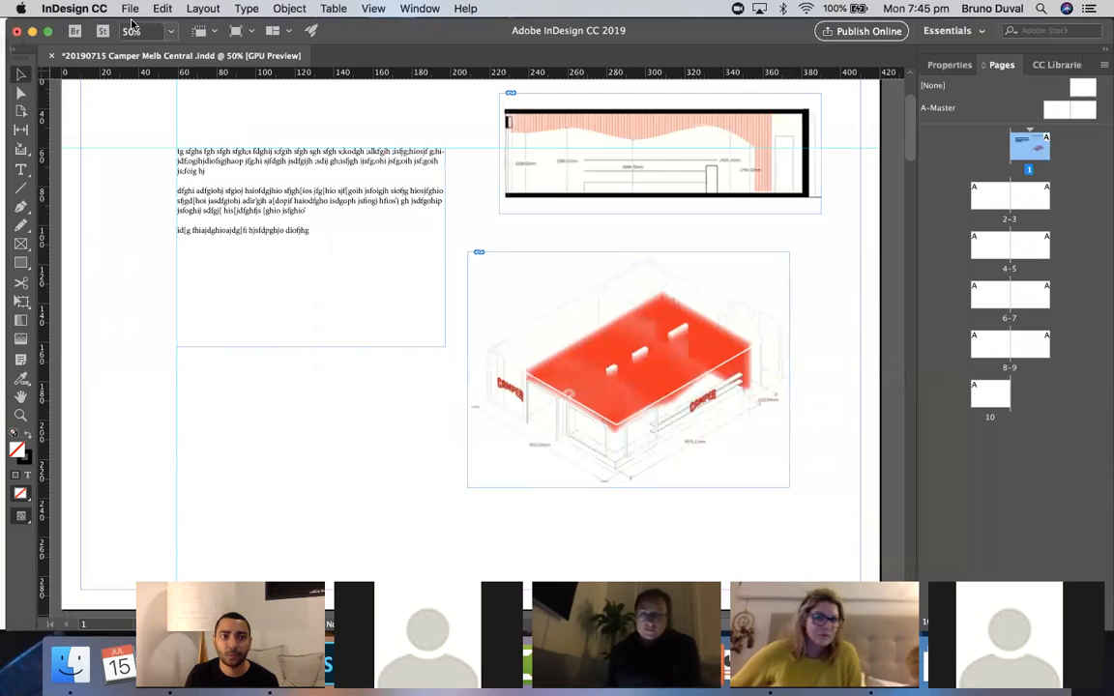
pyautogui.click(130, 9)
pyautogui.click(146, 209)
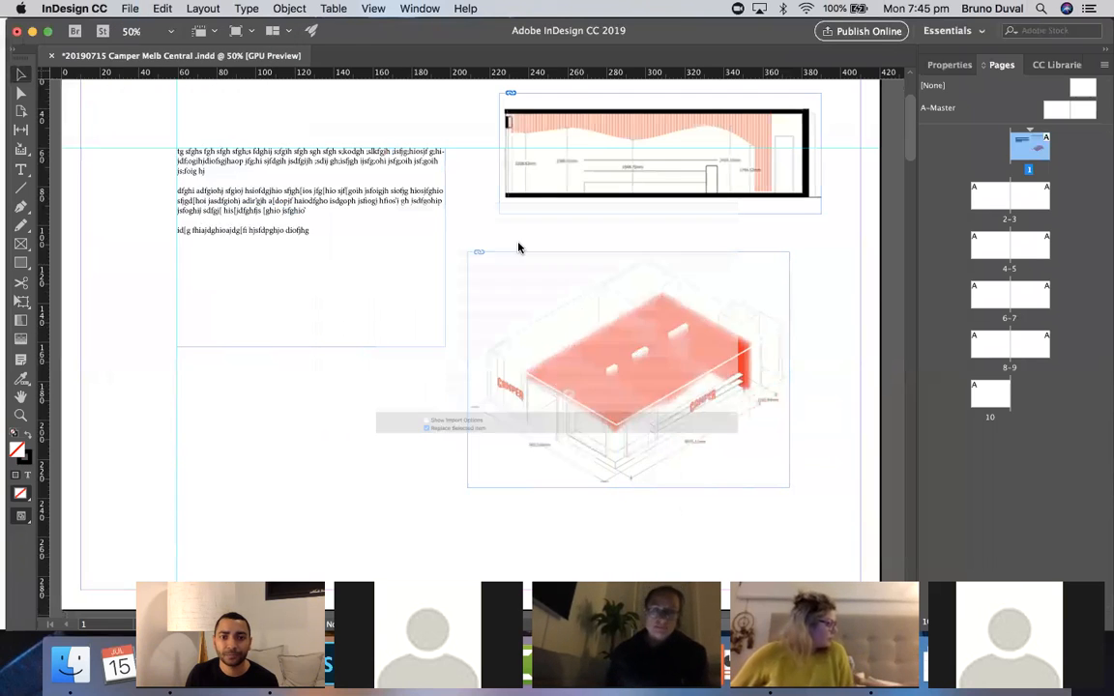
pyautogui.press('Escape')
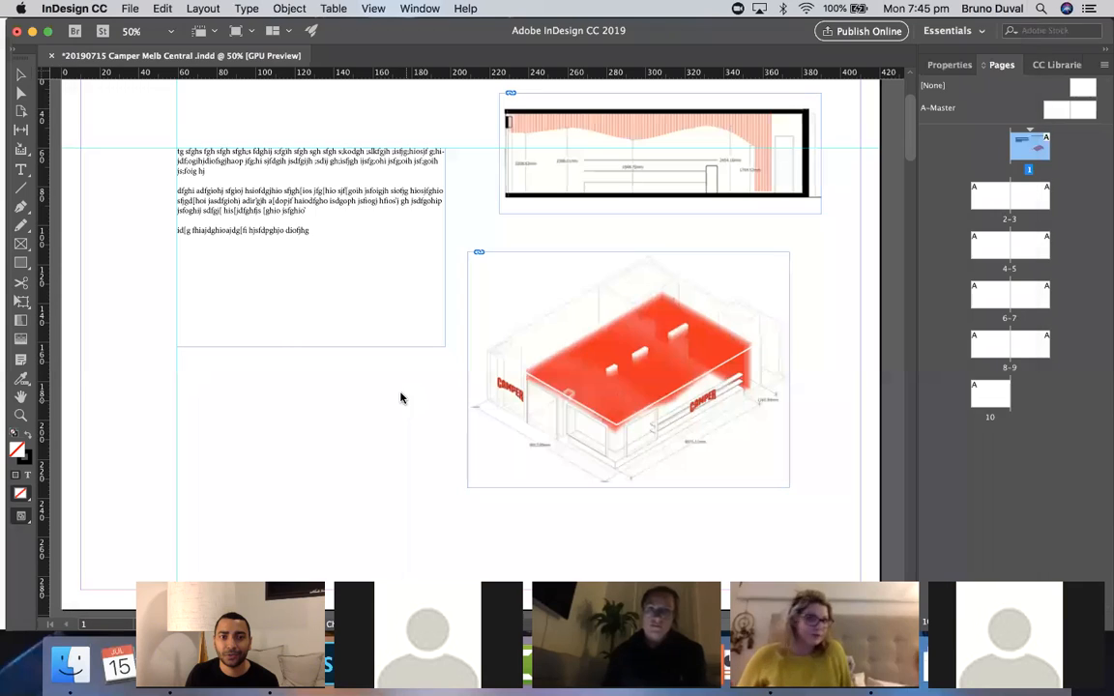
# - Place Camper-store-by-Atelier-Marko-Brajovic-Melbourne-Australia_dezeen_468_2.jpg below the paragraph frame
pyautogui.click(129, 9)
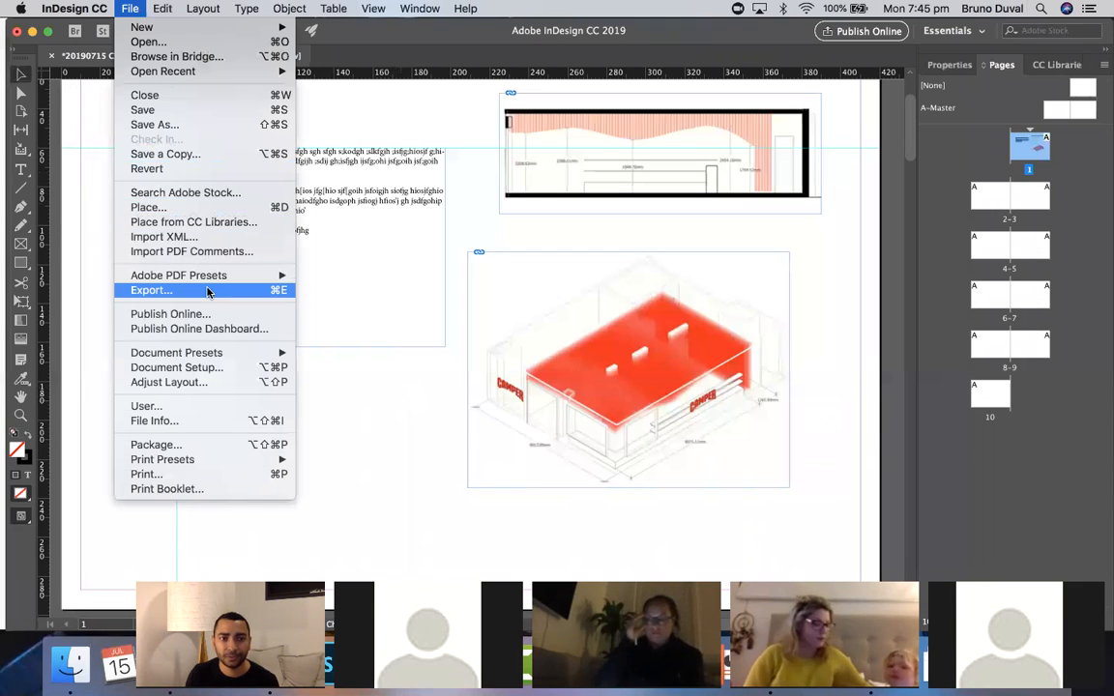
pyautogui.click(171, 215)
pyautogui.click(377, 172)
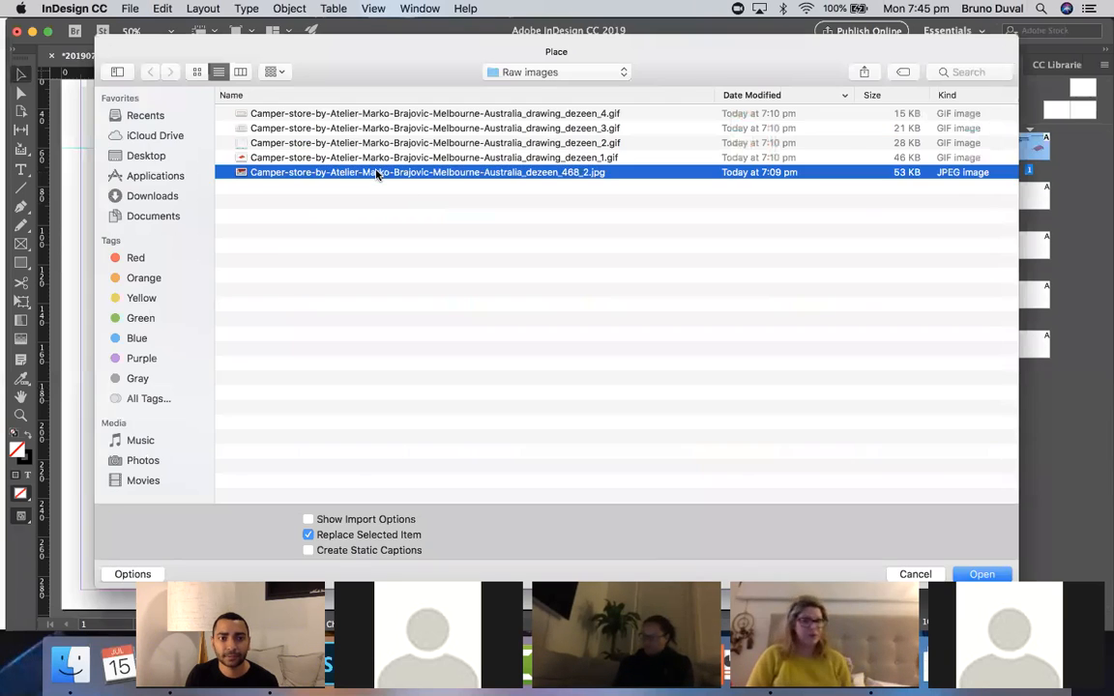
pyautogui.press('Return')
pyautogui.click(269, 363)
# - Shift the isometric drawing to the right so it lines up under the section drawing
pyautogui.scroll(-3, 318, 326)
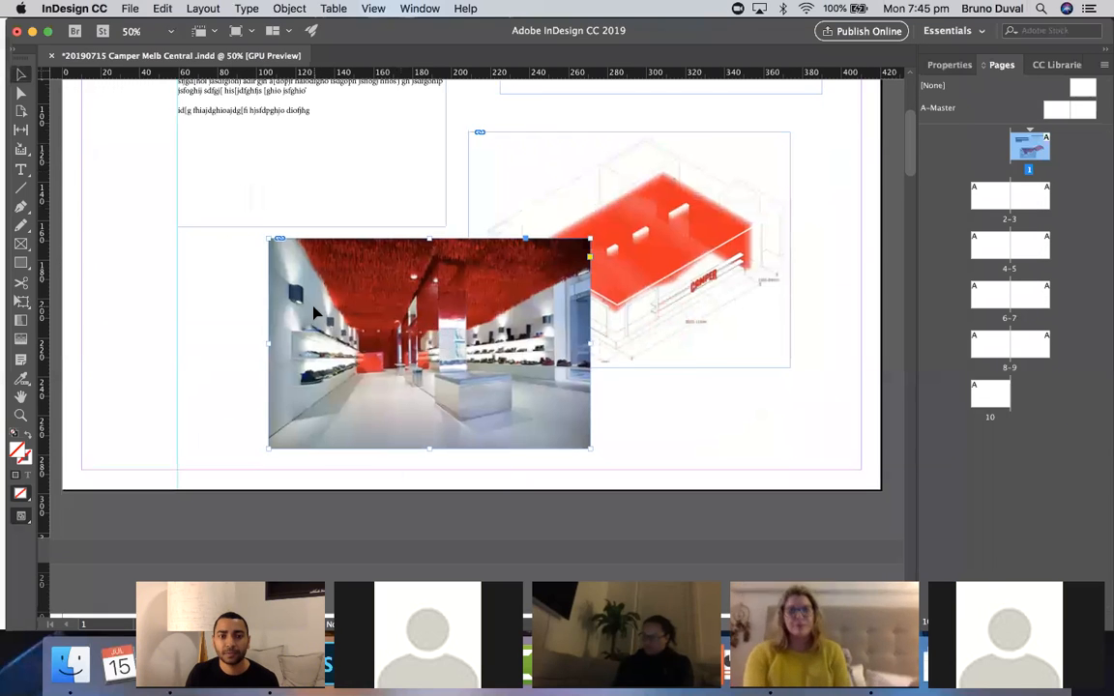
pyautogui.scroll(3, 407, 304)
pyautogui.moveTo(566, 279); pyautogui.dragTo(548, 266)
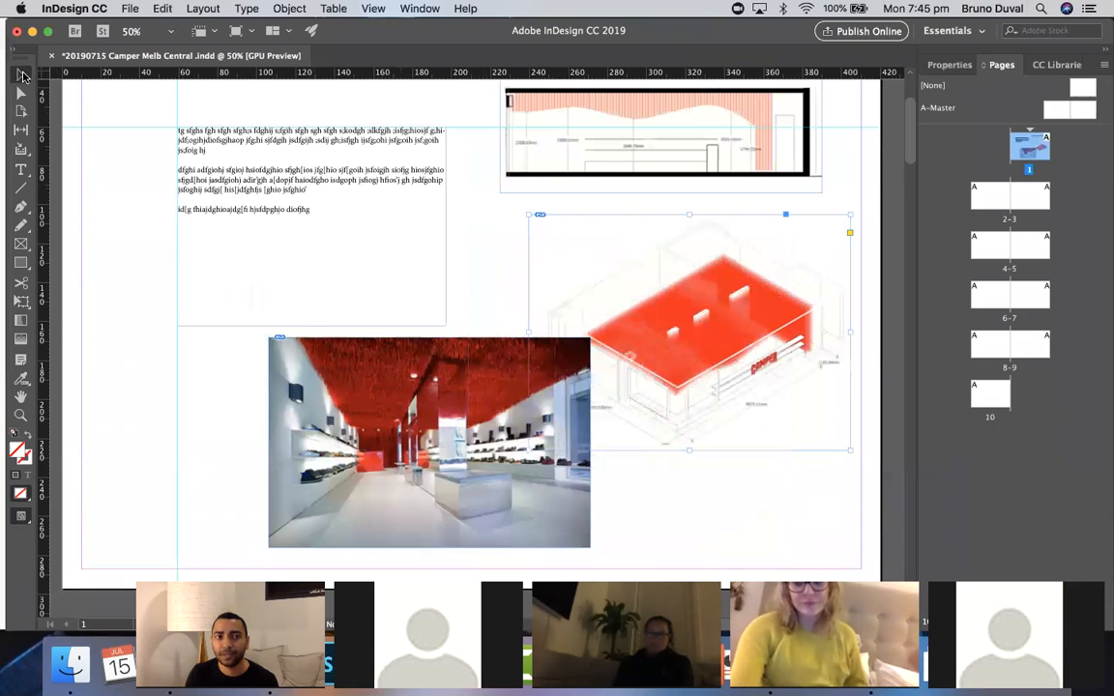
# - Move the store photo left so it sits under the paragraph frame
pyautogui.moveTo(319, 377); pyautogui.dragTo(246, 386)
pyautogui.moveTo(346, 388); pyautogui.dragTo(288, 383)
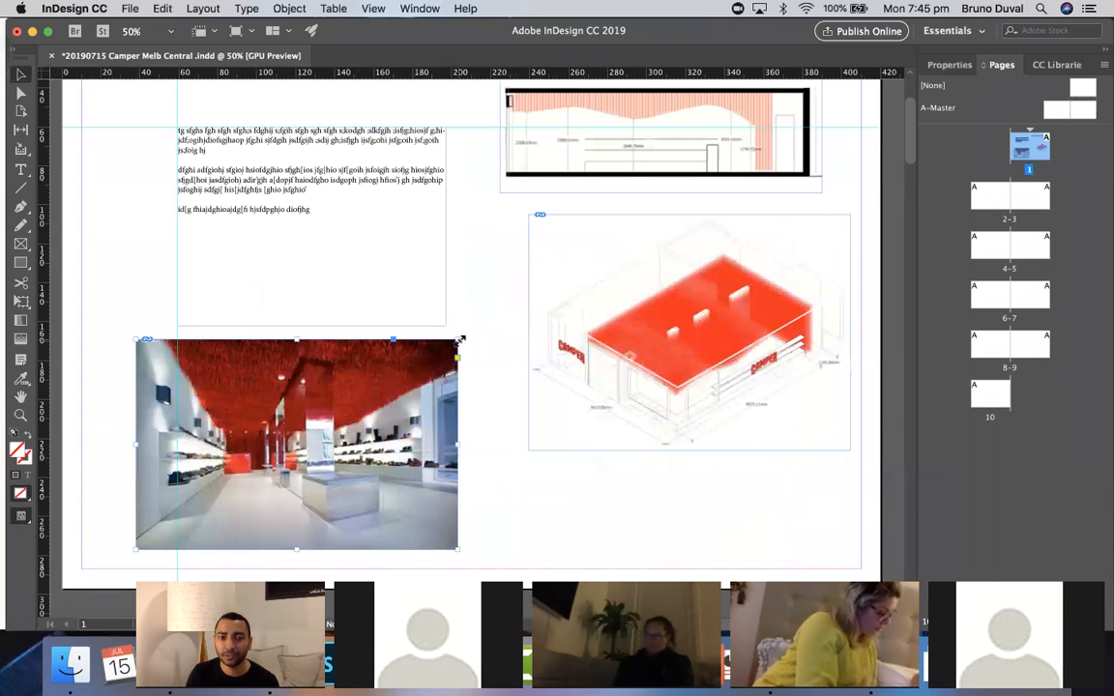
# - Enlarge the store photo proportionally from its top-right corner to about 190 mm wide
pyautogui.moveTo(459, 341); pyautogui.dragTo(505, 310)
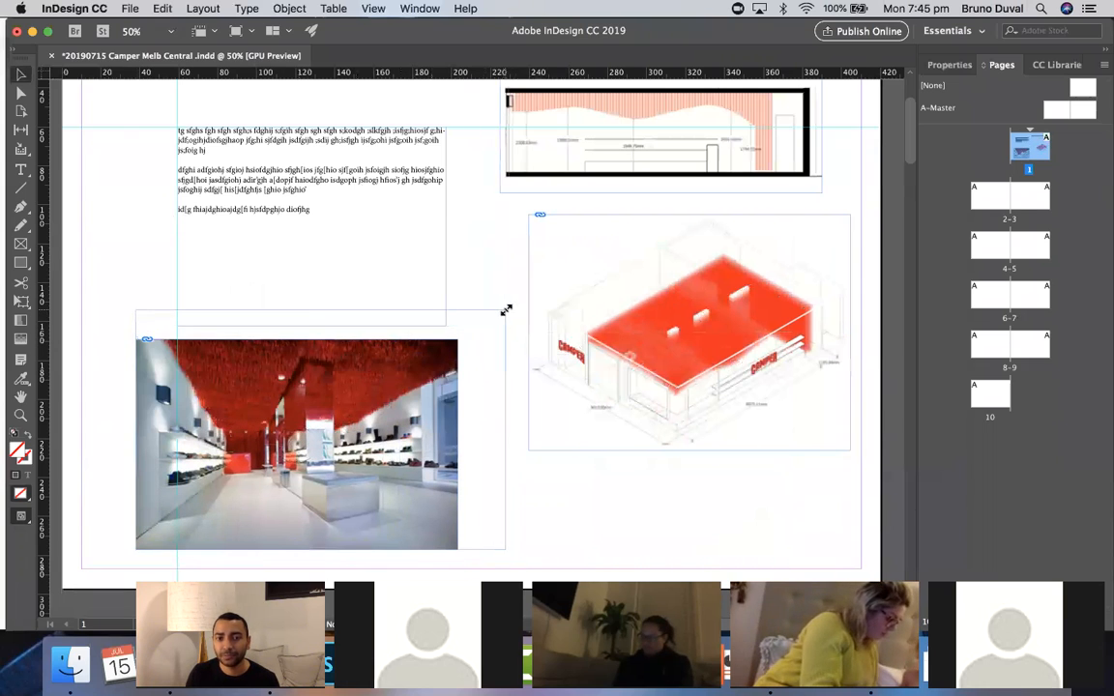
pyautogui.press('super+z')
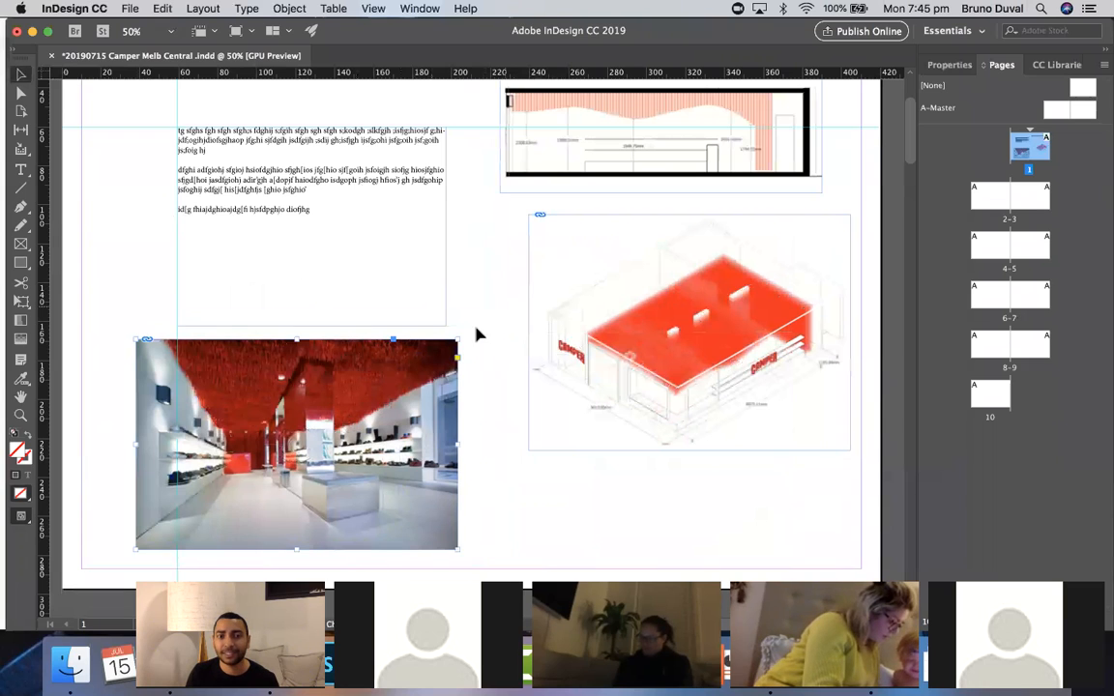
pyautogui.moveTo(461, 336); pyautogui.dragTo(501, 326)
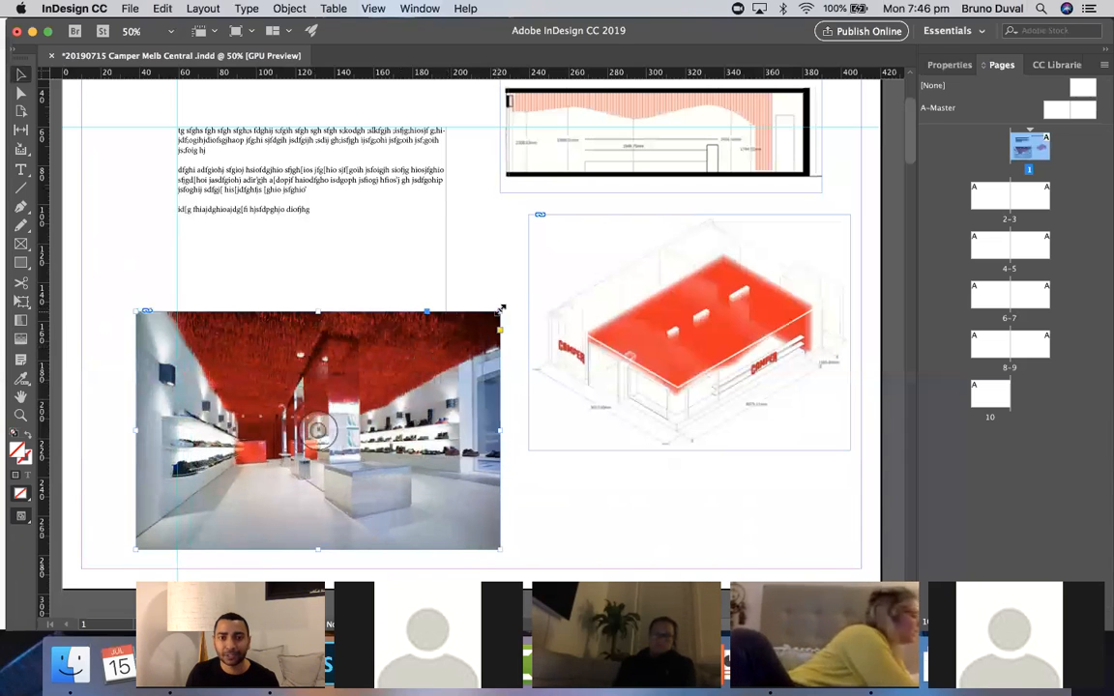
pyautogui.moveTo(501, 308)
pyautogui.mouseDown()
pyautogui.moveTo(436, 384)
pyautogui.moveTo(461, 282)
pyautogui.moveTo(513, 345)
pyautogui.moveTo(380, 314)
pyautogui.moveTo(508, 278)
pyautogui.moveTo(496, 371)
pyautogui.moveTo(378, 351)
pyautogui.moveTo(490, 282)
pyautogui.moveTo(527, 365)
pyautogui.moveTo(435, 391)
pyautogui.moveTo(478, 304)
pyautogui.moveTo(539, 355)
pyautogui.moveTo(419, 378)
pyautogui.moveTo(483, 306)
pyautogui.moveTo(517, 335)
pyautogui.moveTo(436, 375)
pyautogui.moveTo(507, 331)
pyautogui.moveTo(512, 304)
pyautogui.mouseUp()
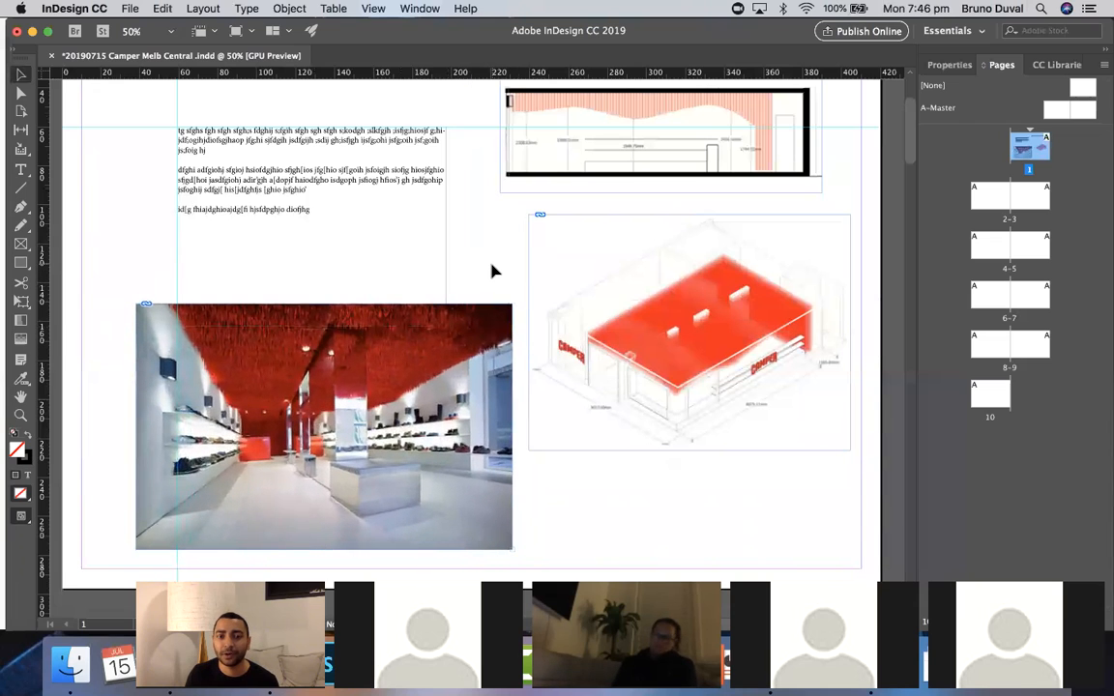
# - Add a vertical ruler guide at about 36 mm along the store photo's left edge
pyautogui.scroll(1, 492, 270)
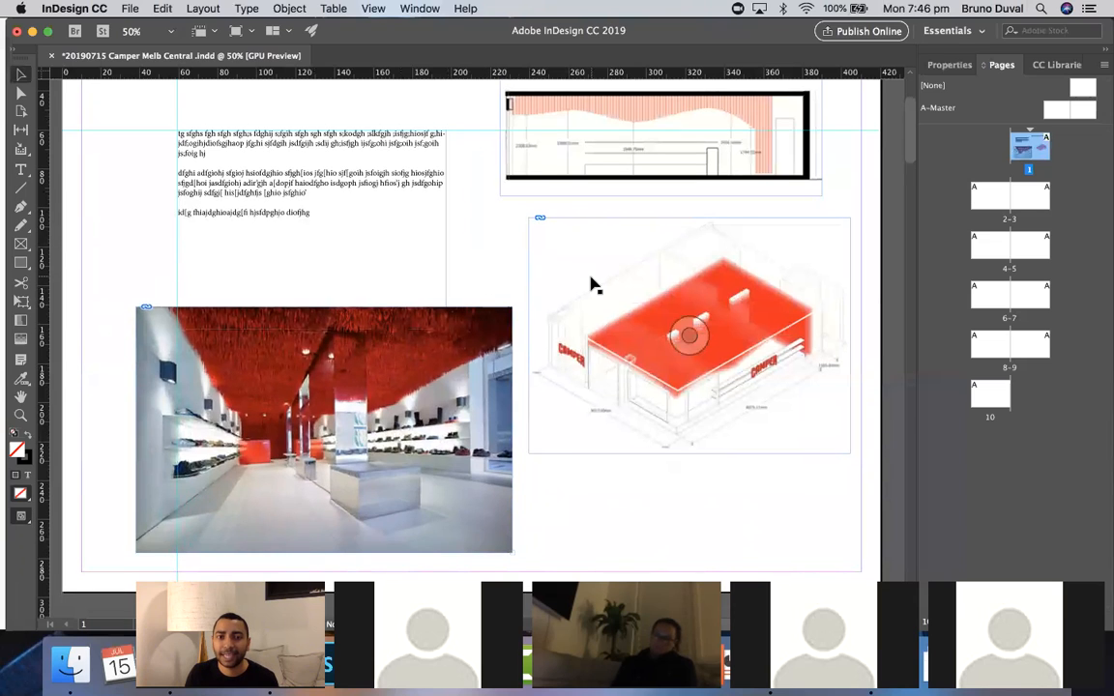
pyautogui.moveTo(39, 285); pyautogui.dragTo(137, 278)
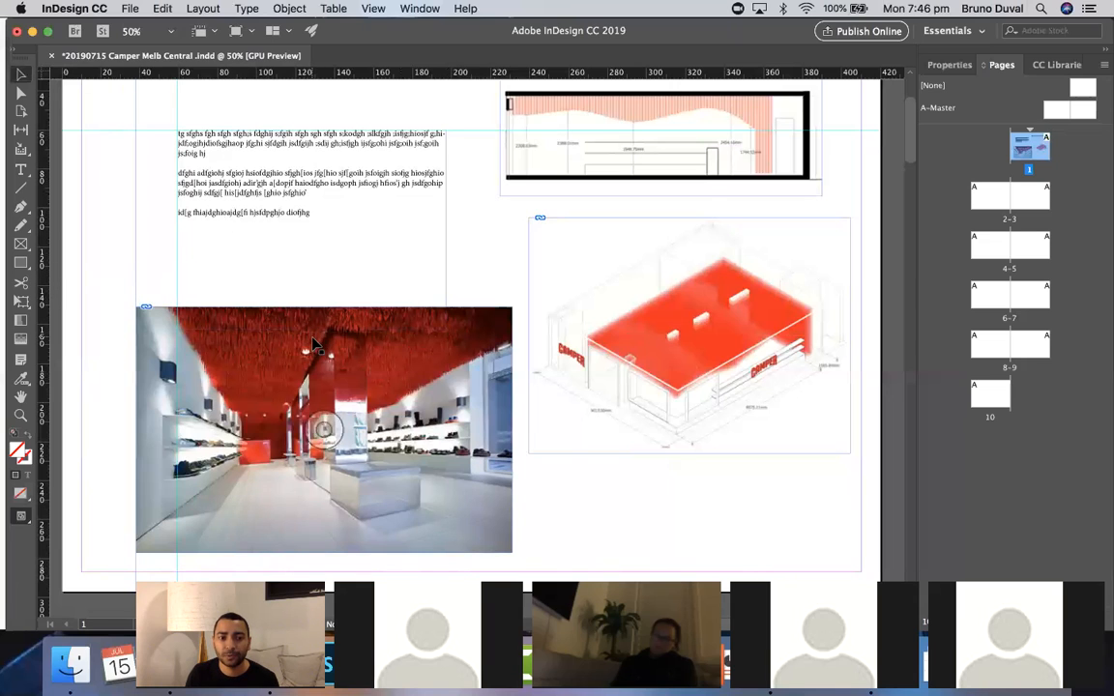
# - Move the store photo up and scale it down proportionally to about 165 mm wide
pyautogui.moveTo(320, 370); pyautogui.dragTo(306, 349)
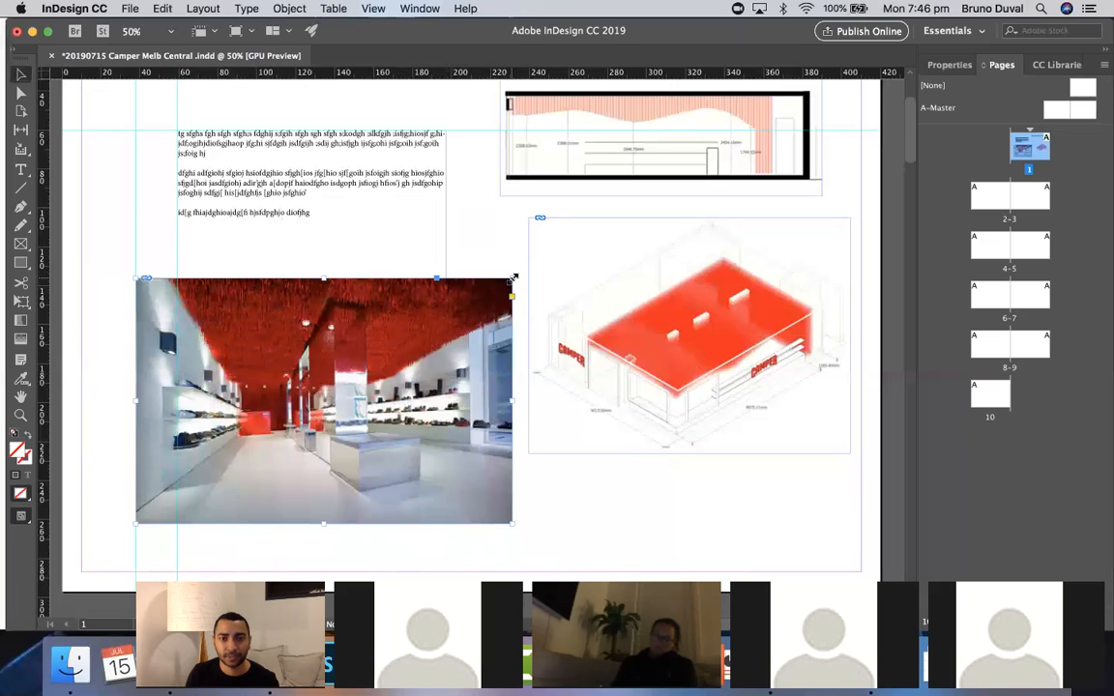
pyautogui.moveTo(513, 279)
pyautogui.mouseDown()
pyautogui.moveTo(447, 360)
pyautogui.moveTo(513, 267)
pyautogui.moveTo(501, 279)
pyautogui.moveTo(514, 294)
pyautogui.mouseUp()
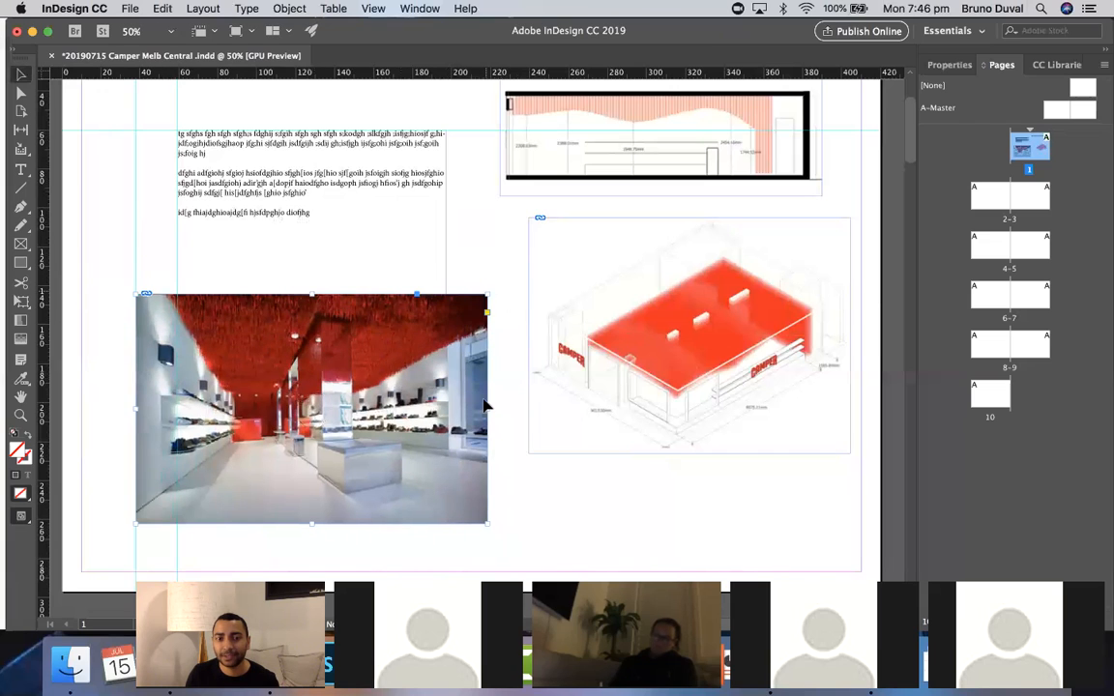
pyautogui.moveTo(488, 526); pyautogui.dragTo(460, 505)
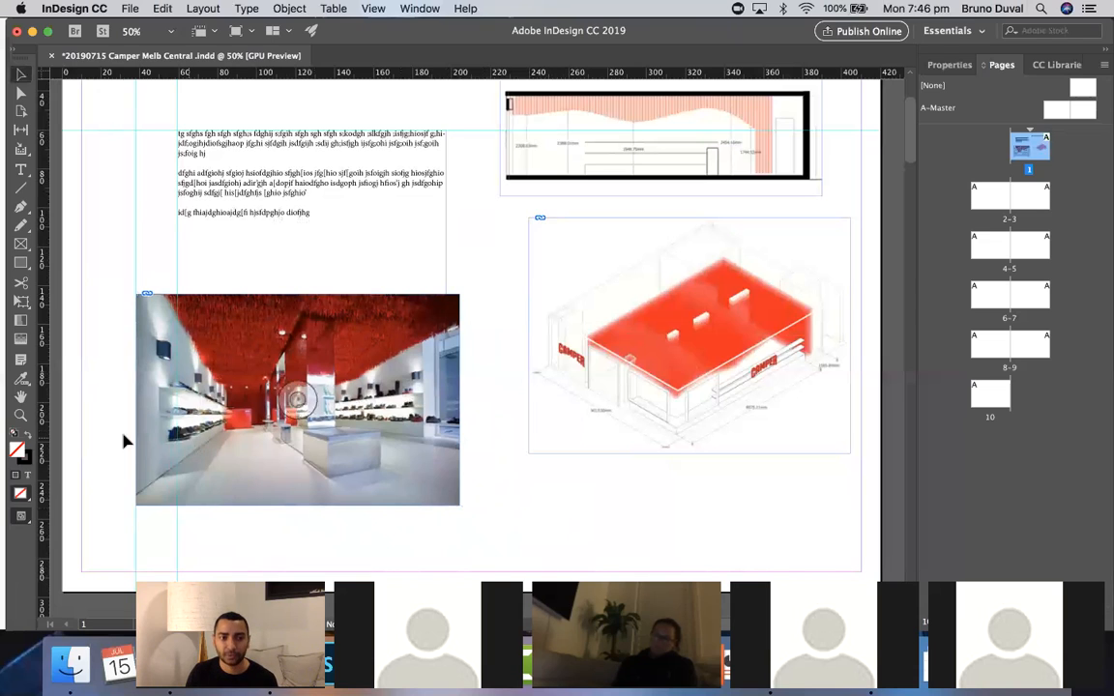
# - Place Camper-store-by-Atelier-Marko-Brajovic-Melbourne-Australia_drawing_dezeen_2.gif on page 4 and reposition it on that page
pyautogui.click(21, 417)
pyautogui.keyDown('alt'); pyautogui.click(526, 415); pyautogui.keyUp('alt')
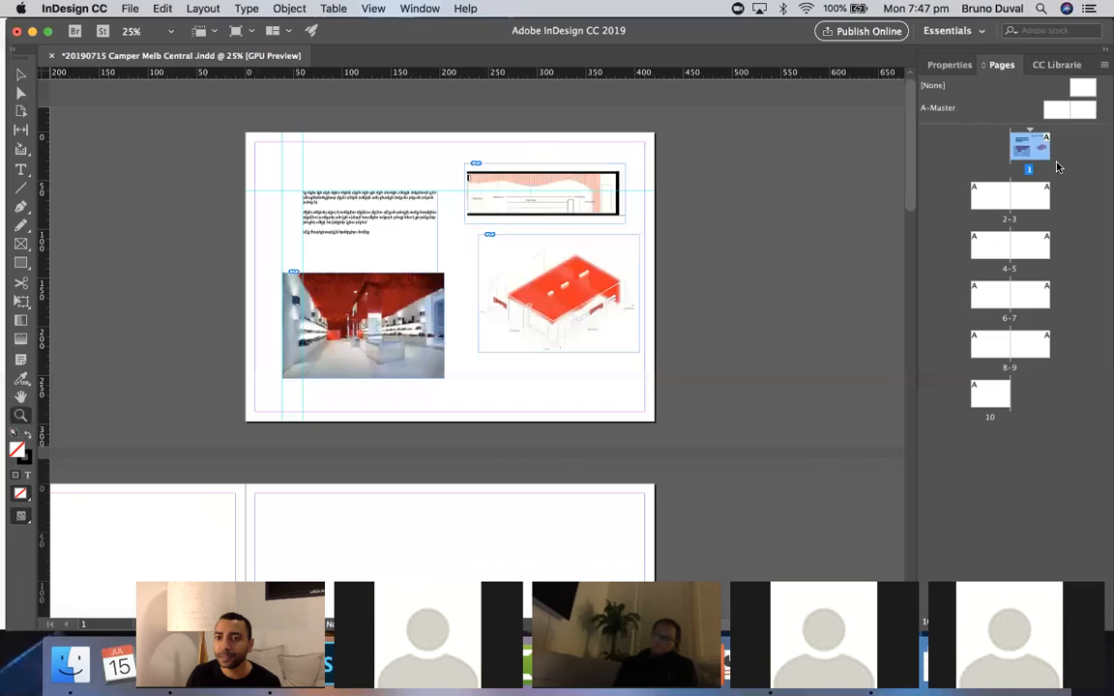
pyautogui.doubleClick(1001, 201)
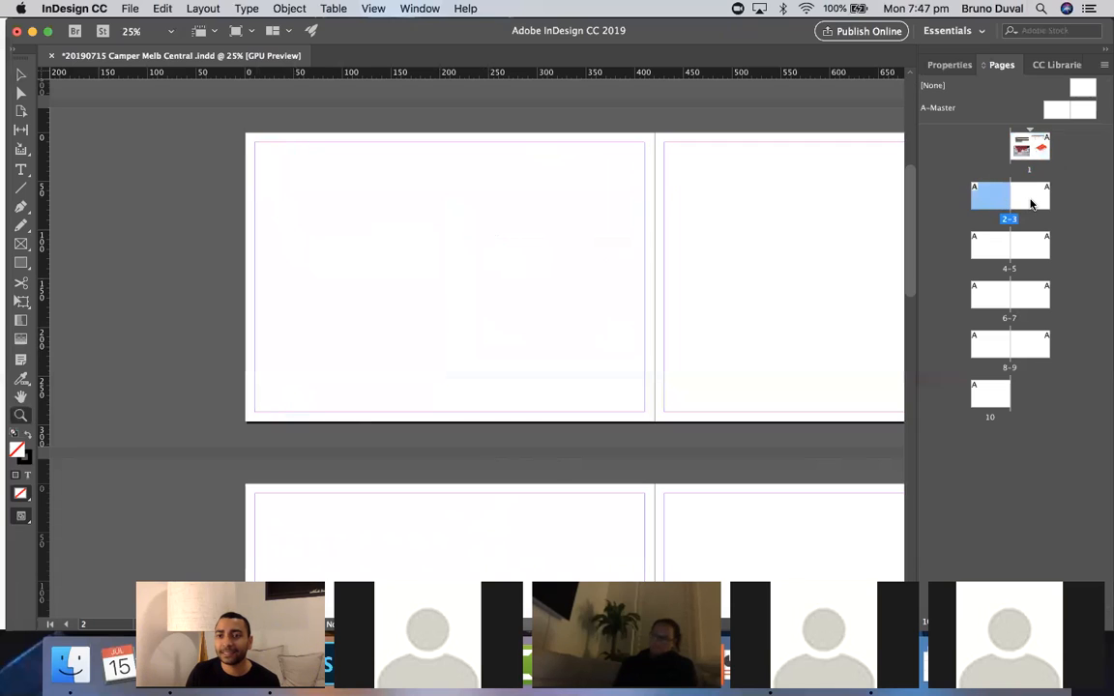
pyautogui.click(1032, 203)
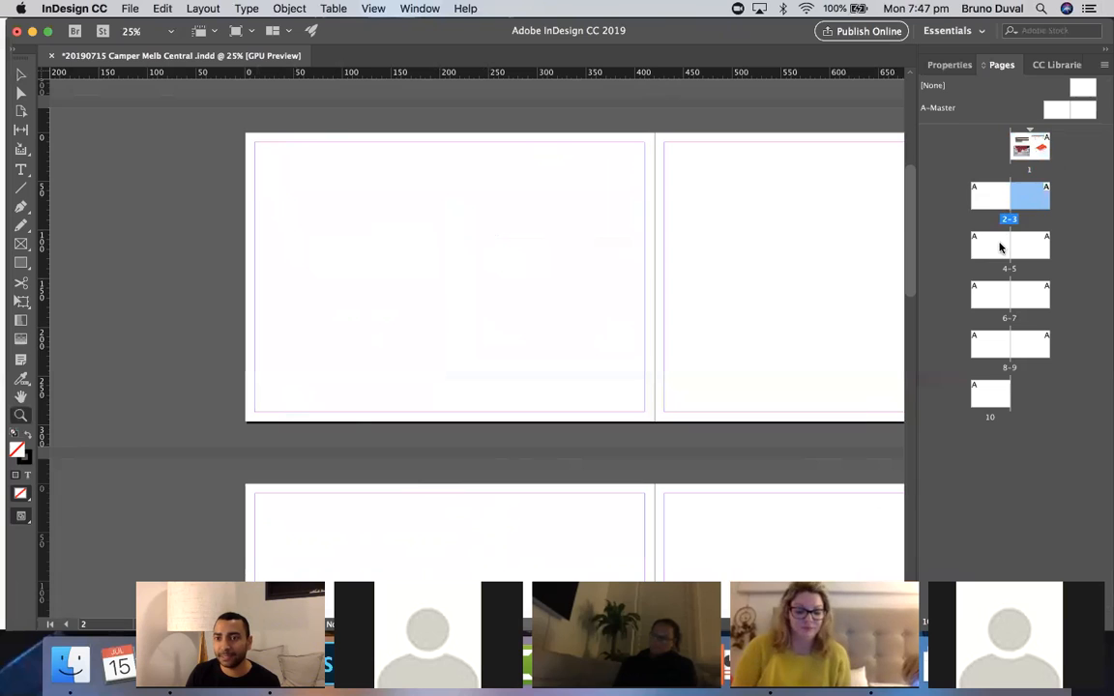
pyautogui.doubleClick(1002, 244)
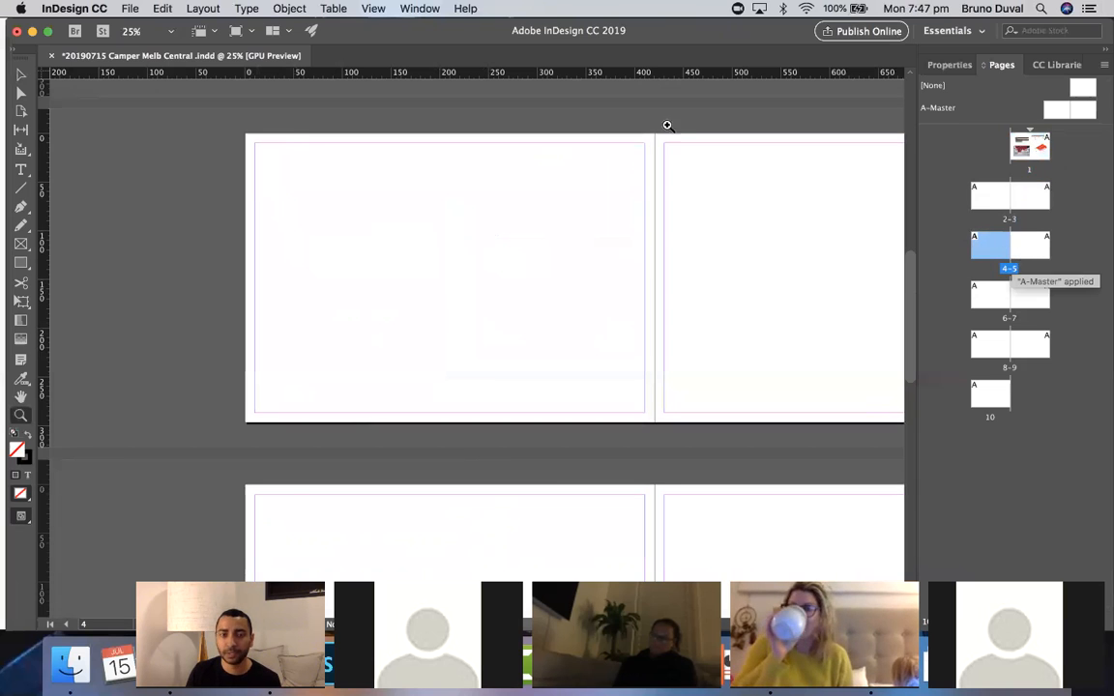
pyautogui.click(130, 9)
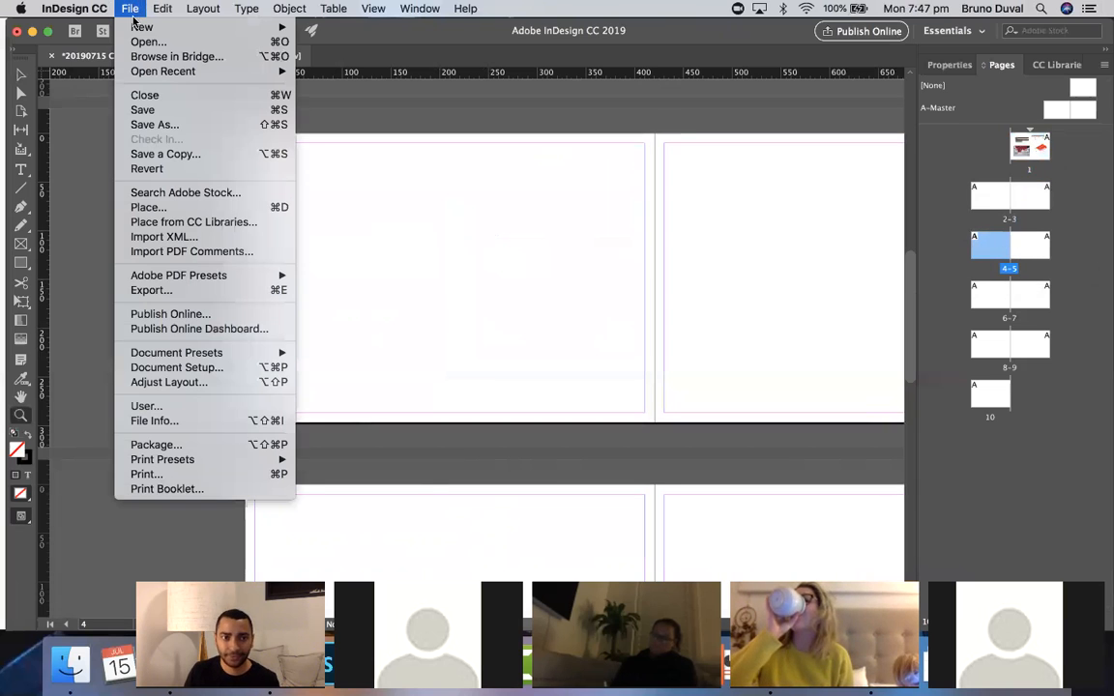
pyautogui.click(265, 207)
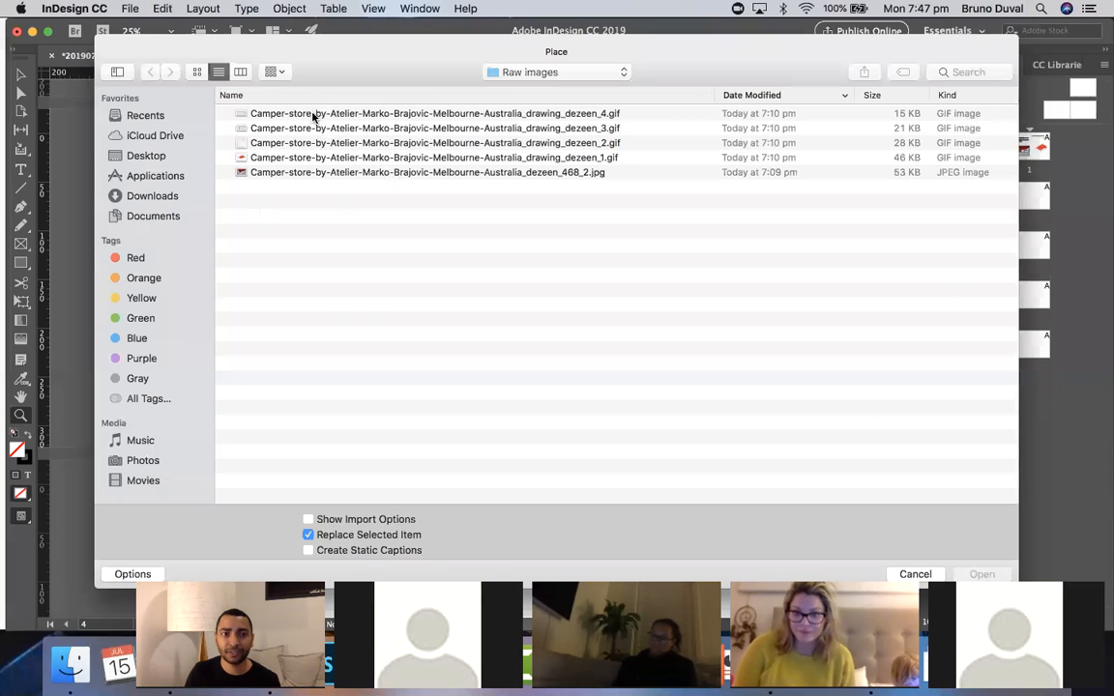
pyautogui.doubleClick(293, 143)
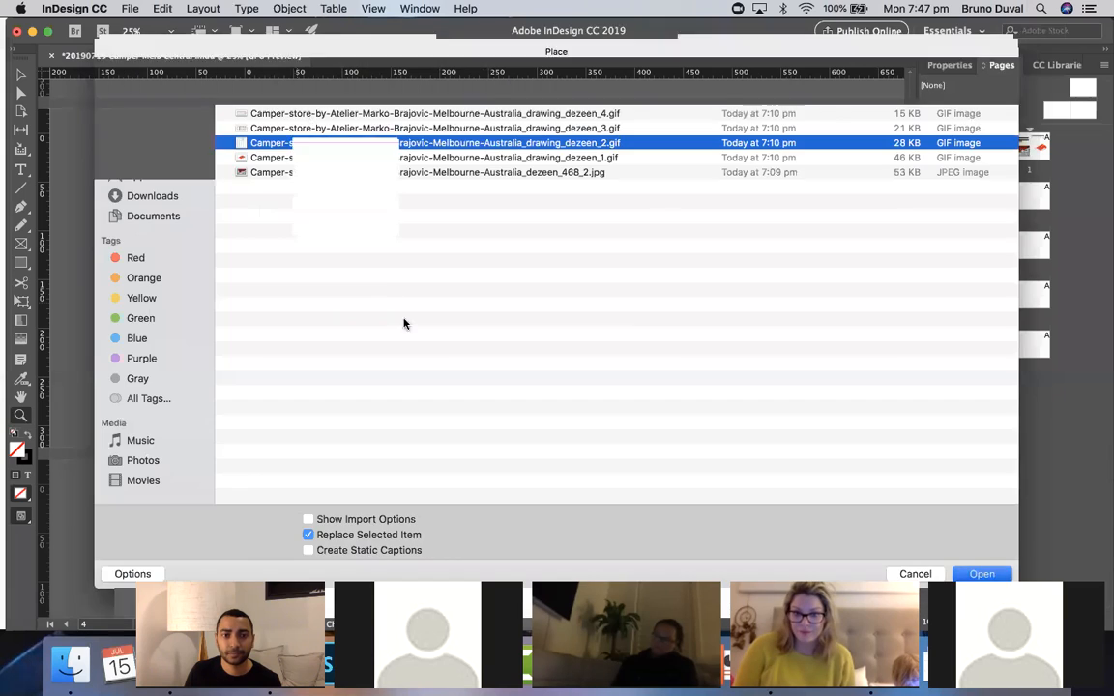
pyautogui.click(429, 218)
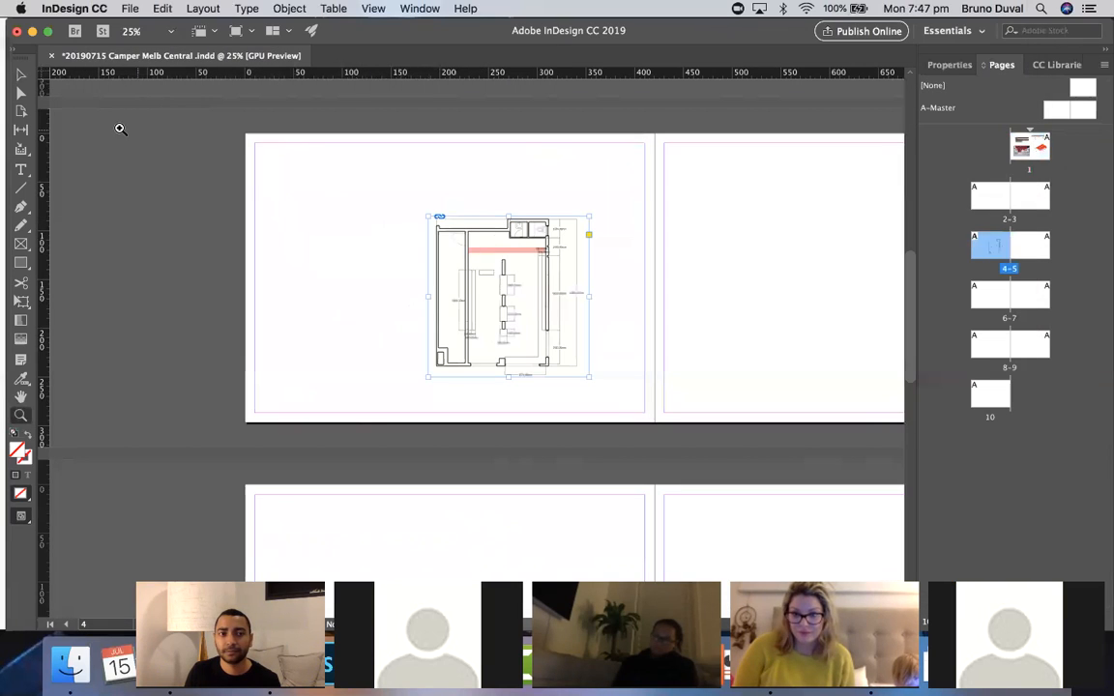
pyautogui.click(21, 75)
pyautogui.moveTo(492, 259); pyautogui.dragTo(513, 282)
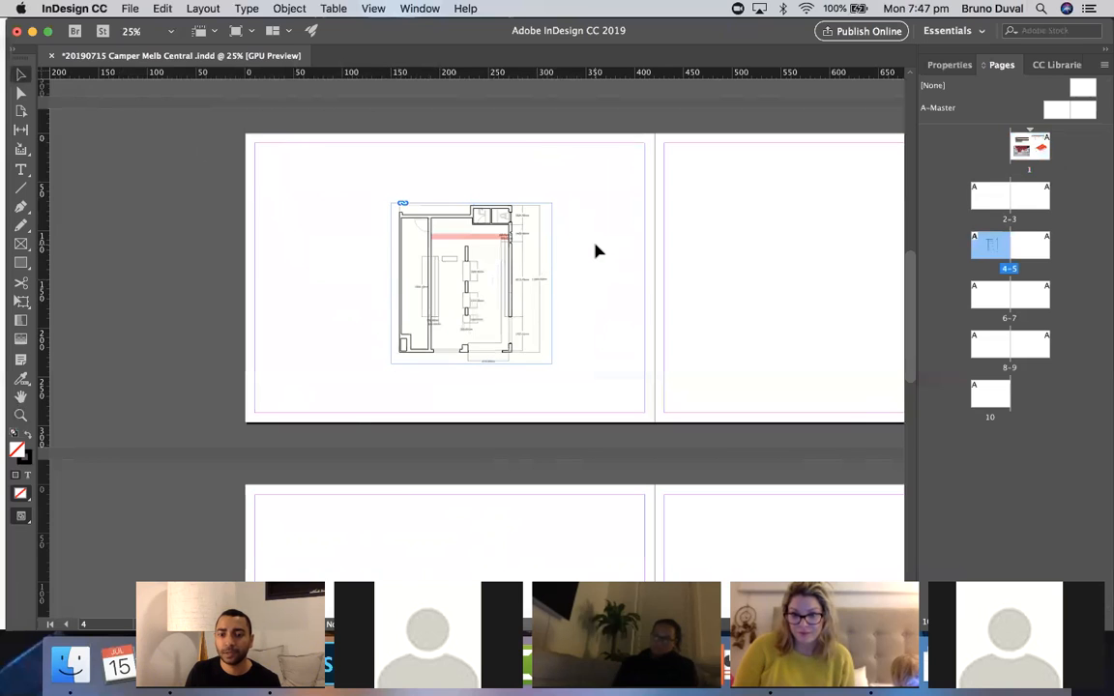
# - Export the document as an Adobe PDF (Print) named '20190715 Camper Melb Central (to print)' with the High Quality Print preset
pyautogui.hscroll(3, 595, 254)
pyautogui.scroll(4, 597, 251)
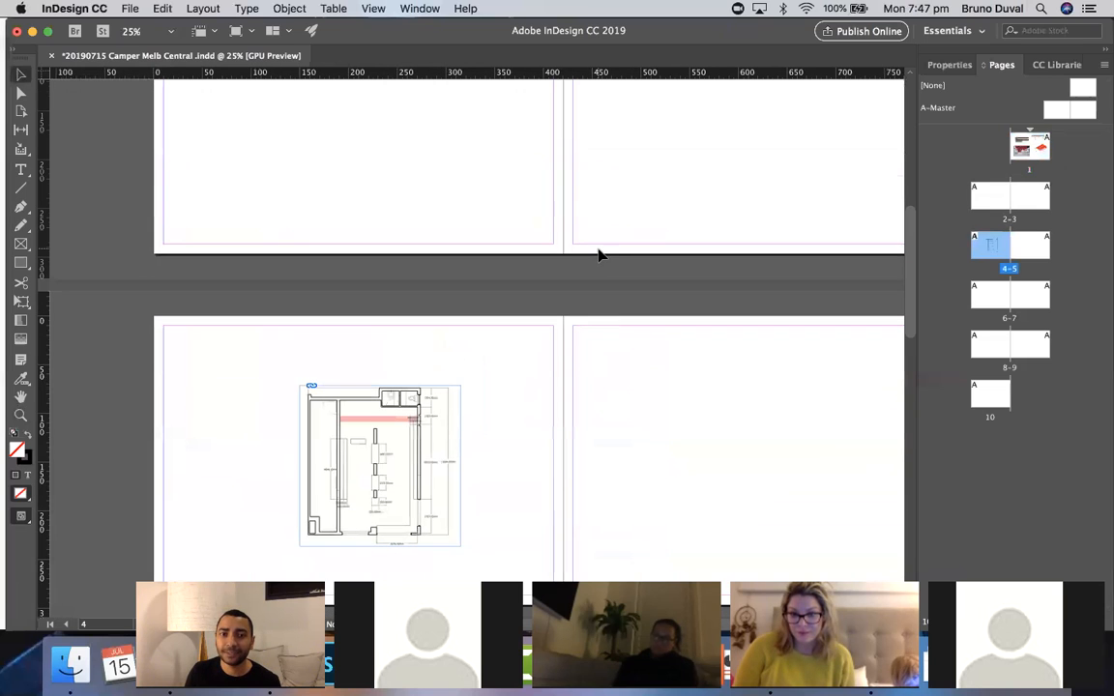
pyautogui.hscroll(2, 598, 253)
pyautogui.hscroll(2, 600, 256)
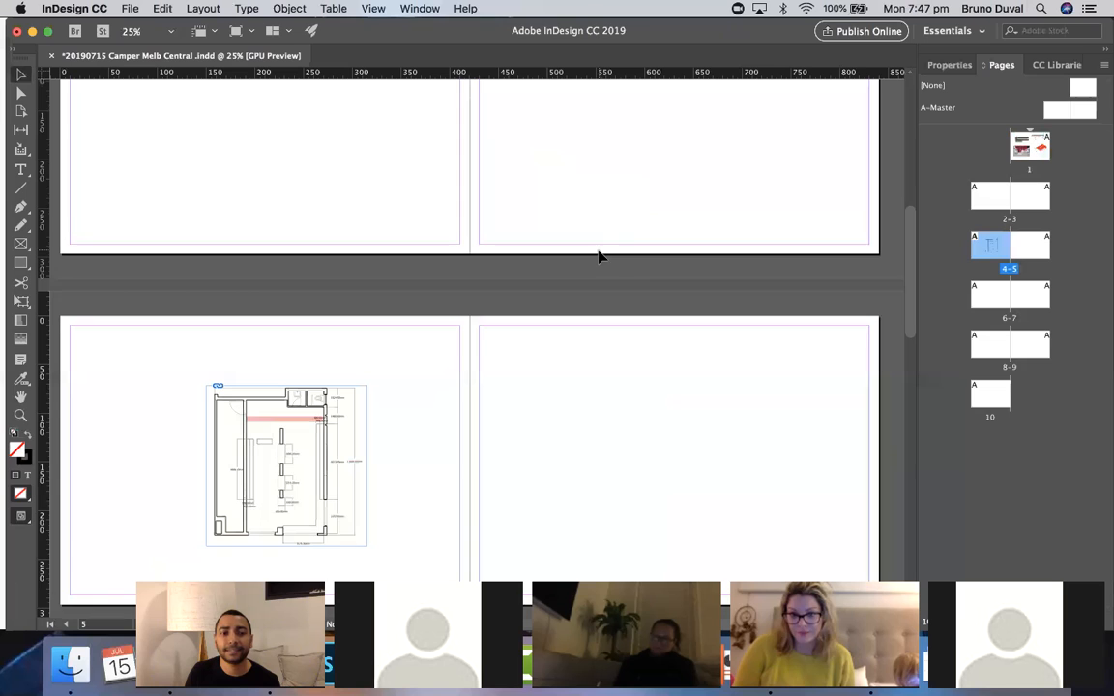
pyautogui.scroll(5, 600, 257)
pyautogui.scroll(6, 599, 256)
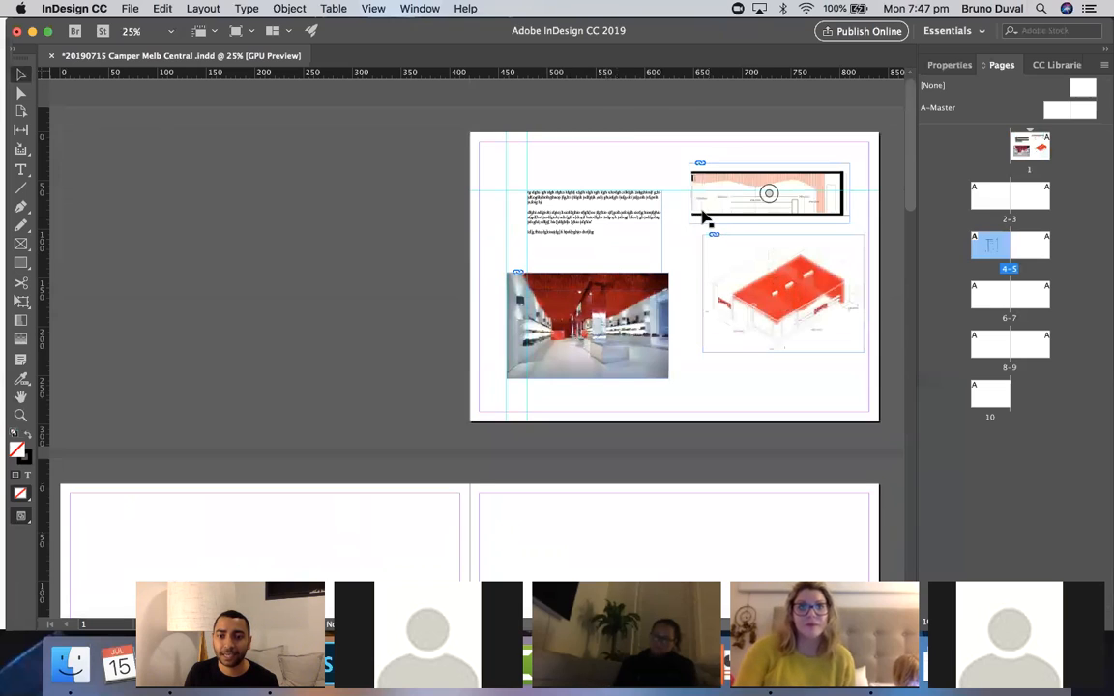
pyautogui.click(129, 8)
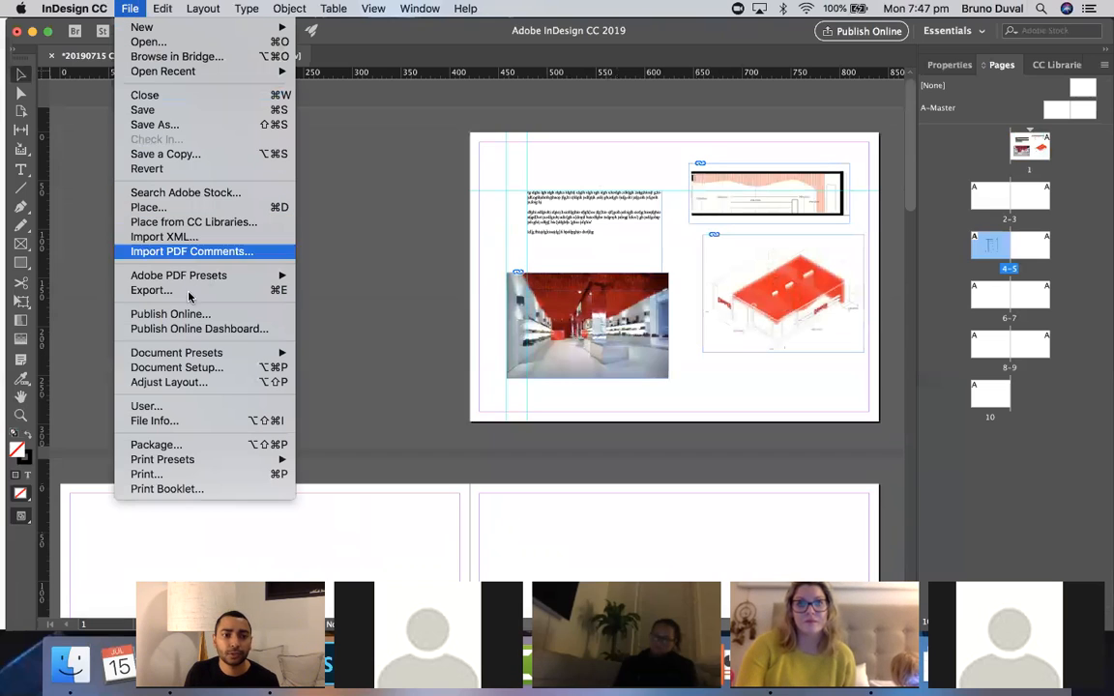
pyautogui.click(258, 293)
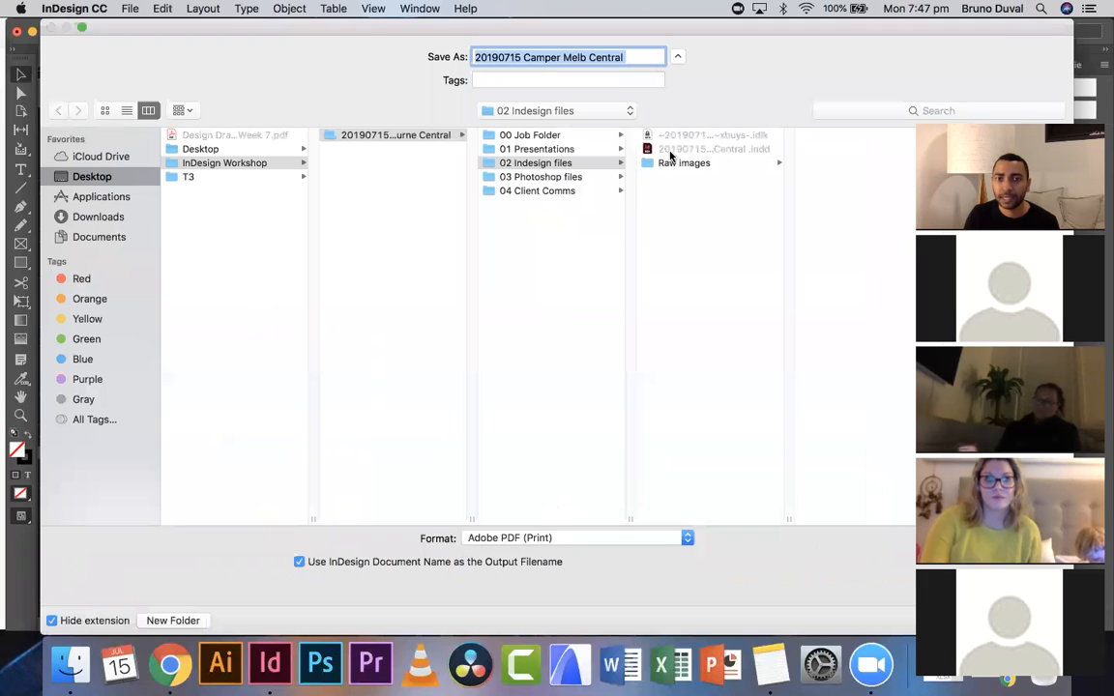
pyautogui.click(641, 58)
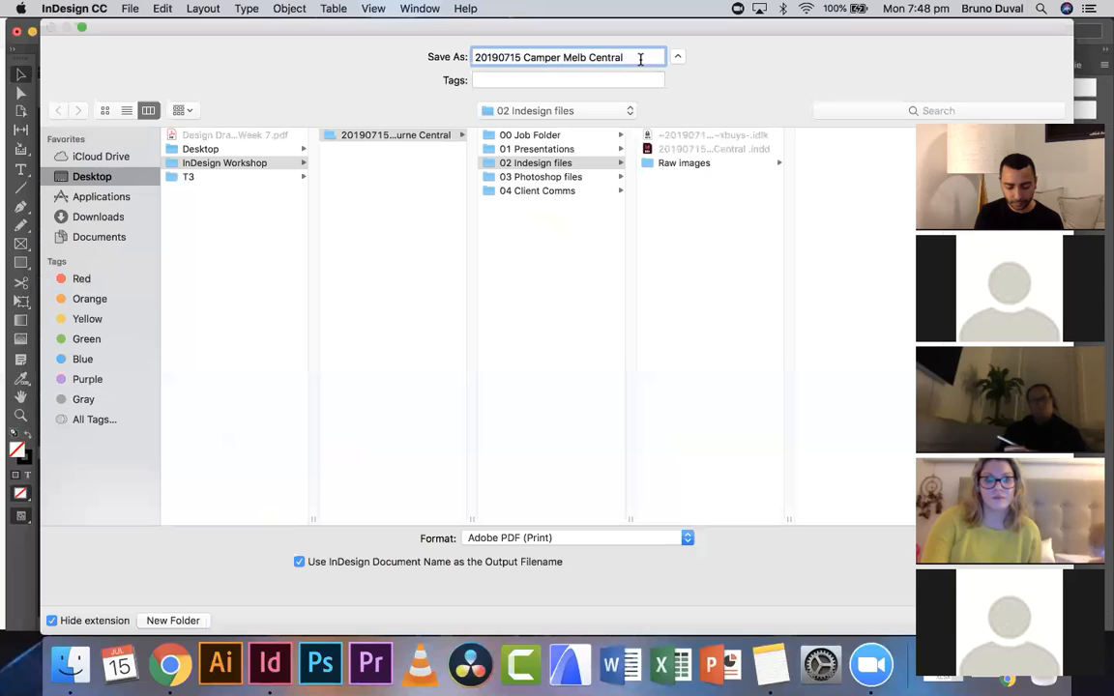
pyautogui.write('(to print)')
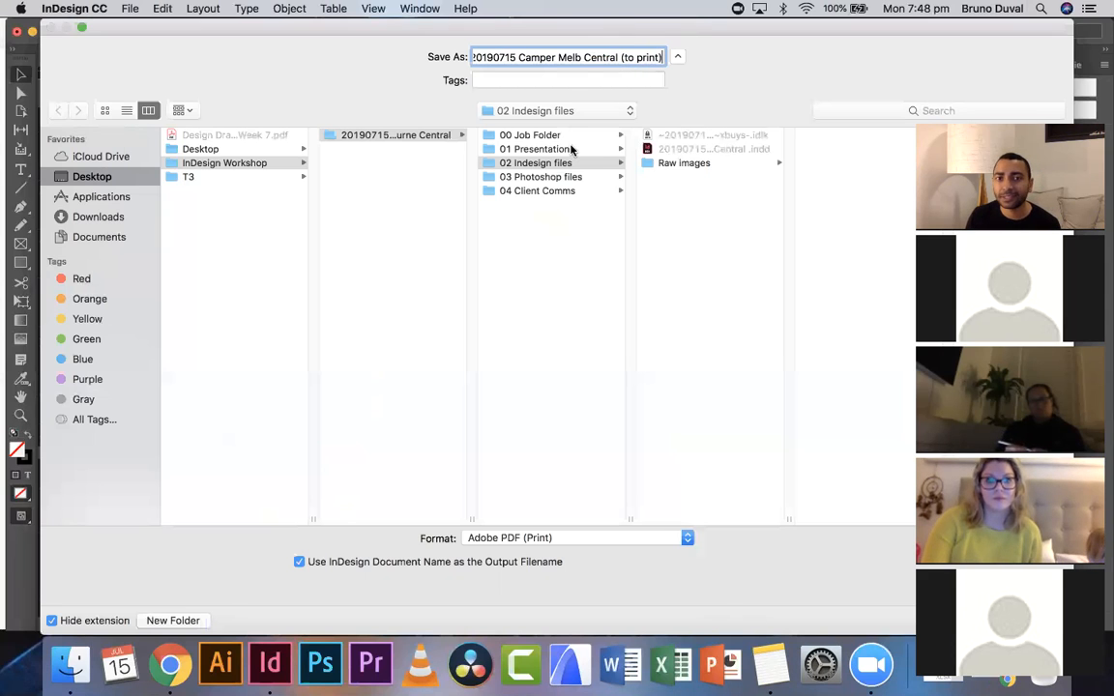
pyautogui.click(566, 165)
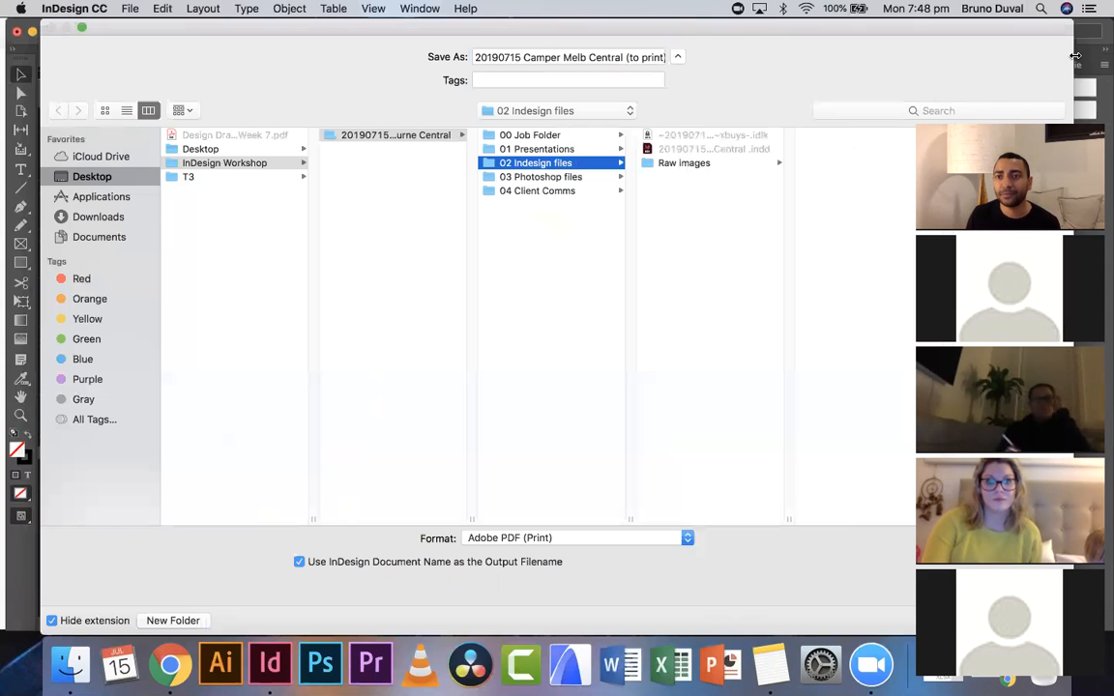
pyautogui.moveTo(1076, 55); pyautogui.dragTo(918, 65)
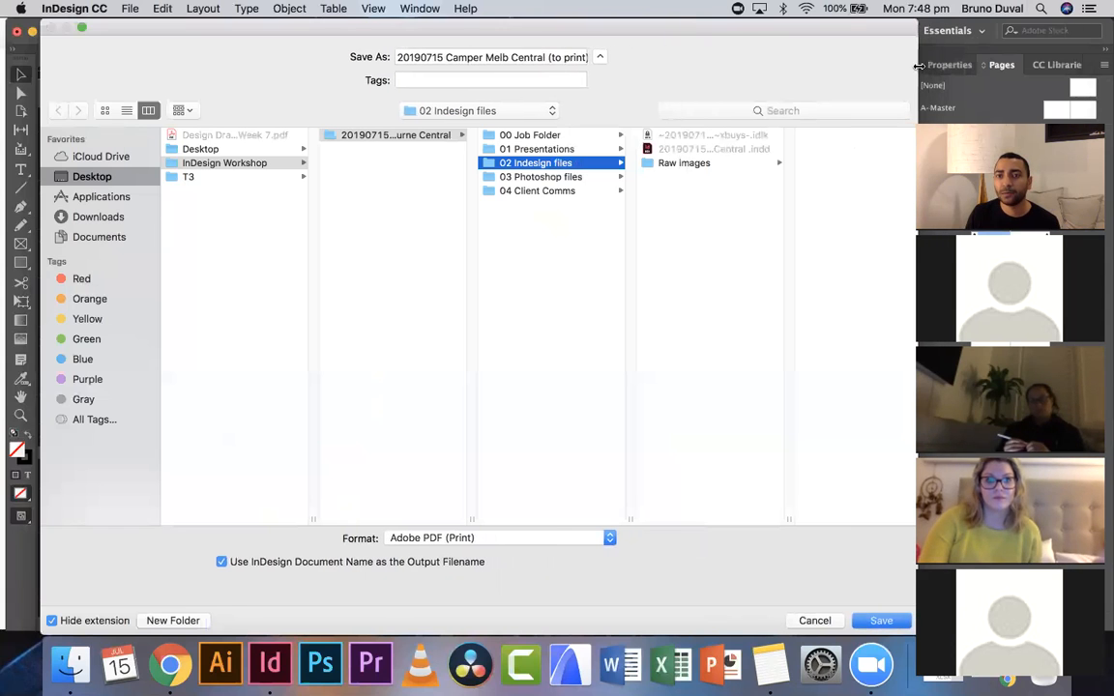
pyautogui.click(880, 620)
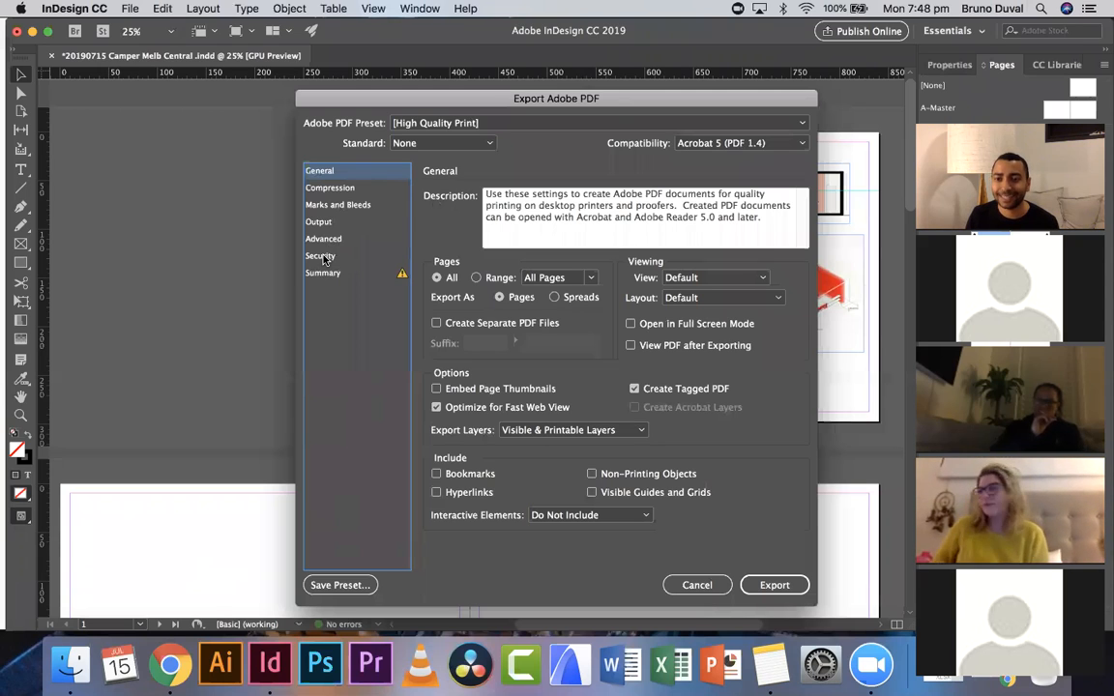
pyautogui.click(769, 586)
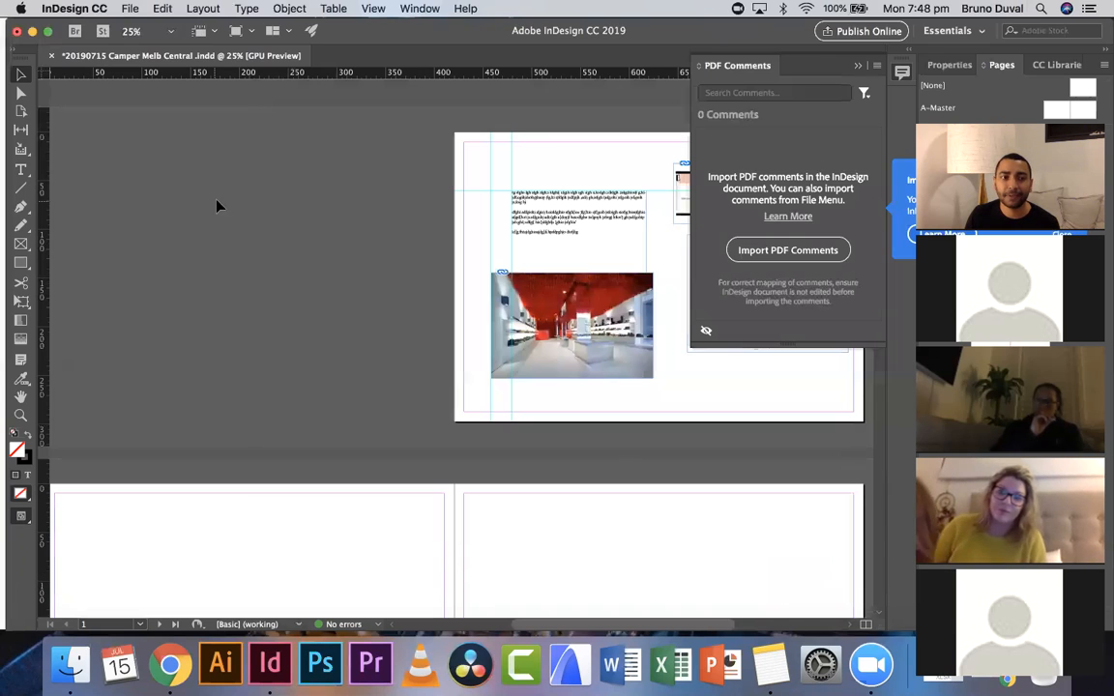
# - Minimize InDesign and open the exported '(to print)' PDF from the project's 02 Indesign files folder in Finder
pyautogui.click(33, 34)
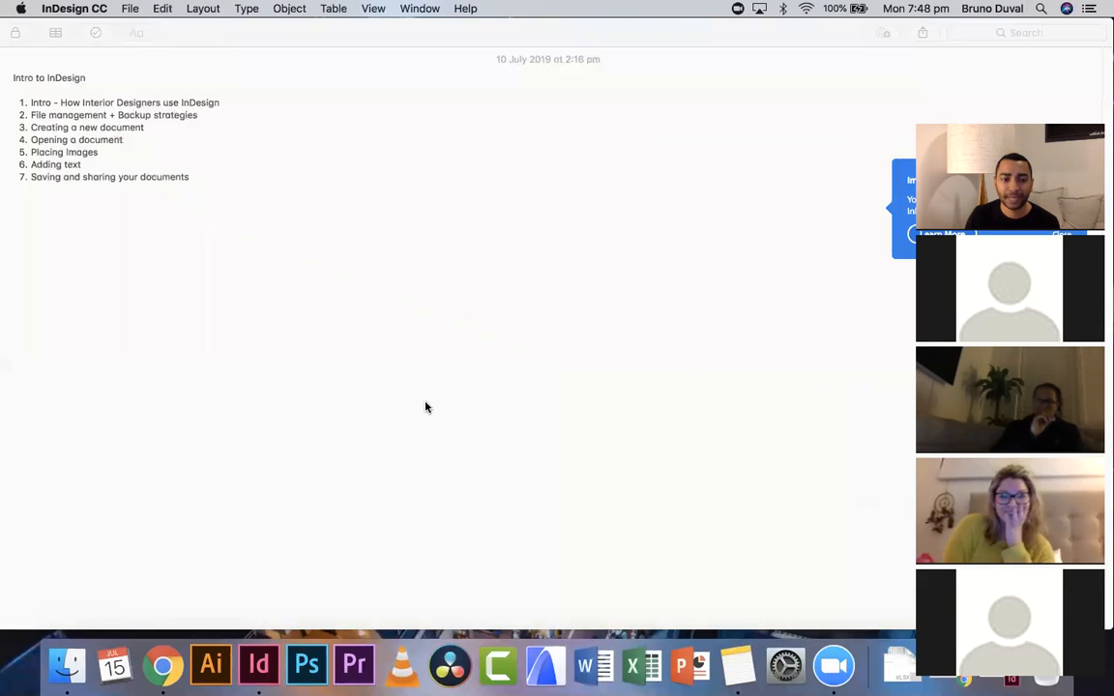
pyautogui.click(73, 670)
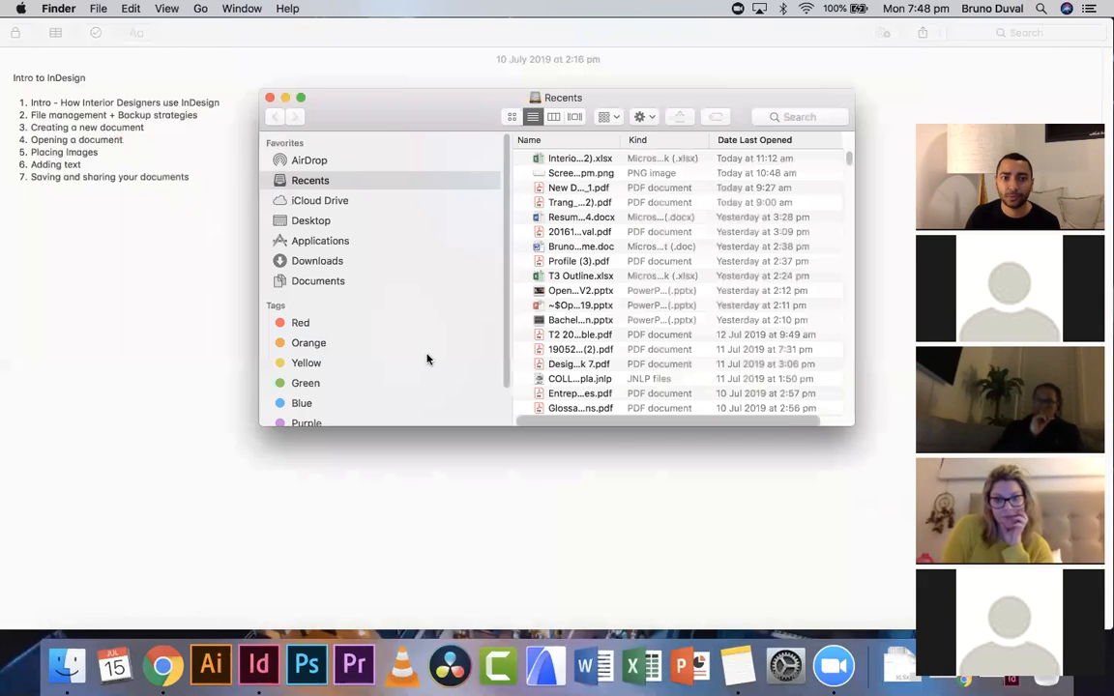
pyautogui.click(318, 222)
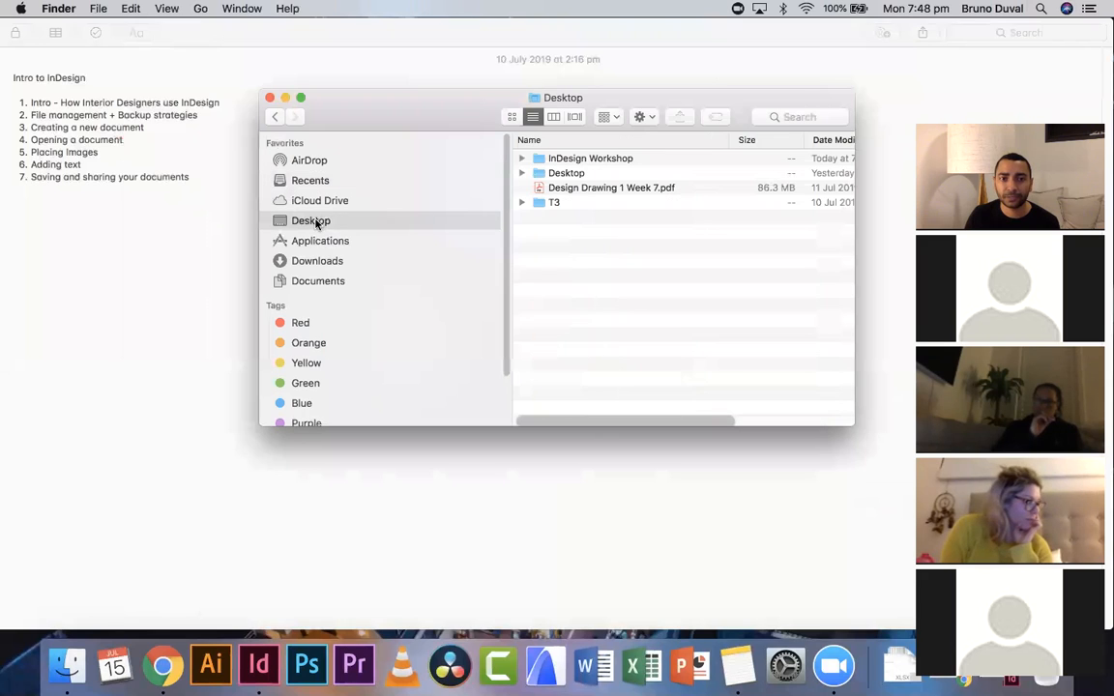
pyautogui.click(572, 158)
pyautogui.doubleClick(572, 158)
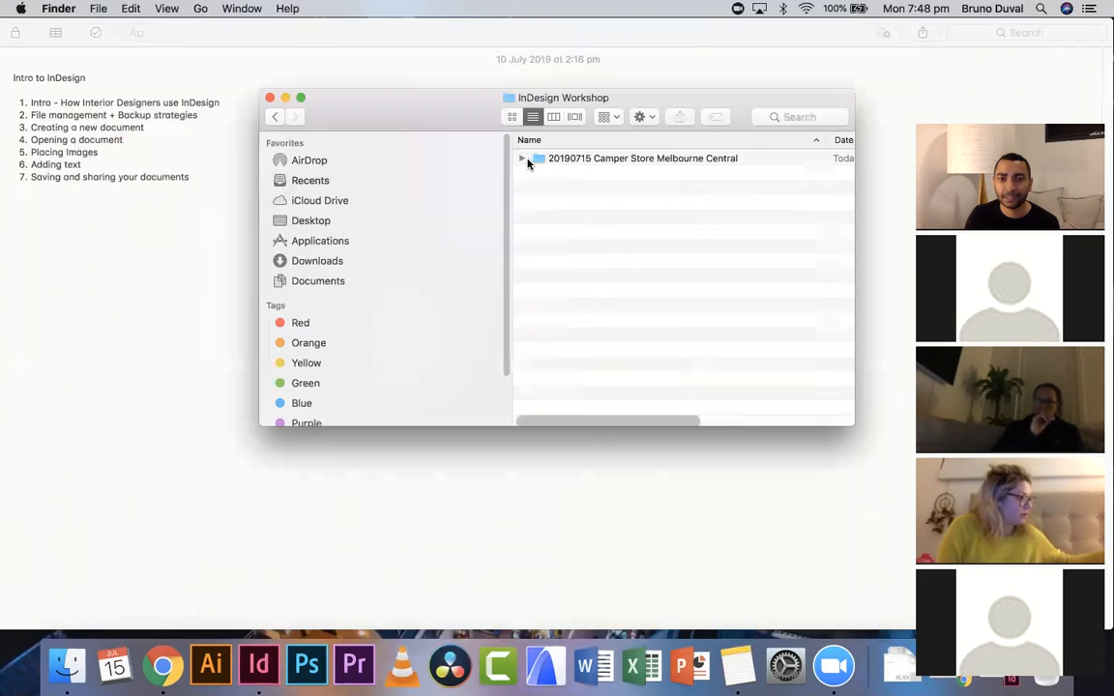
pyautogui.doubleClick(580, 158)
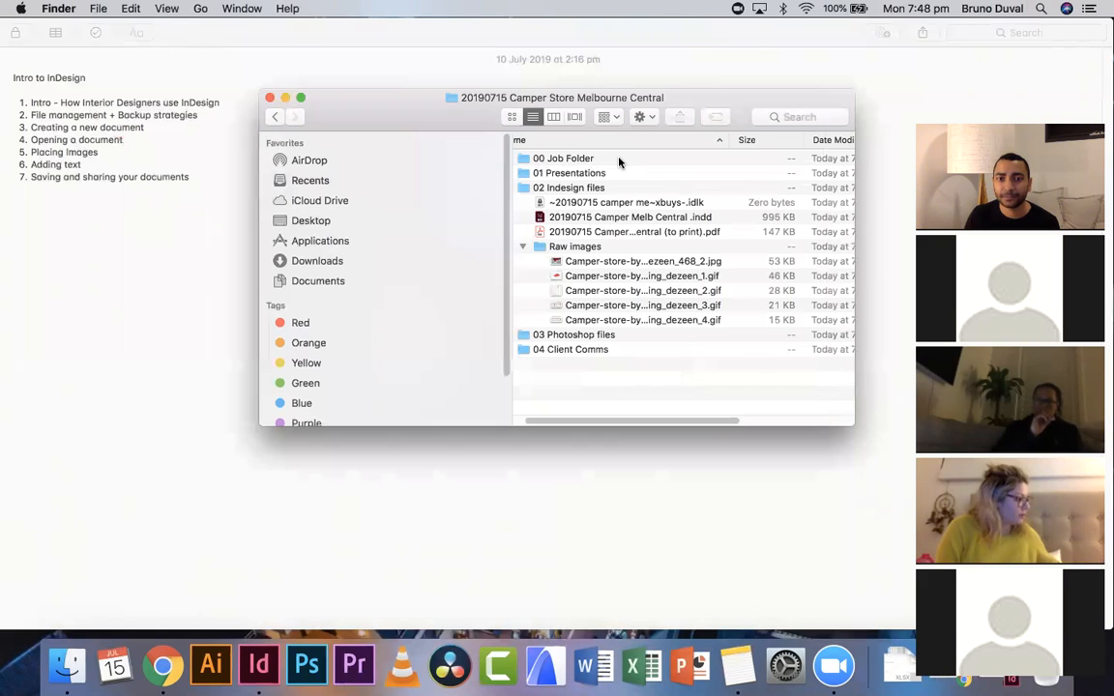
pyautogui.moveTo(726, 142); pyautogui.dragTo(818, 142)
pyautogui.click(696, 233)
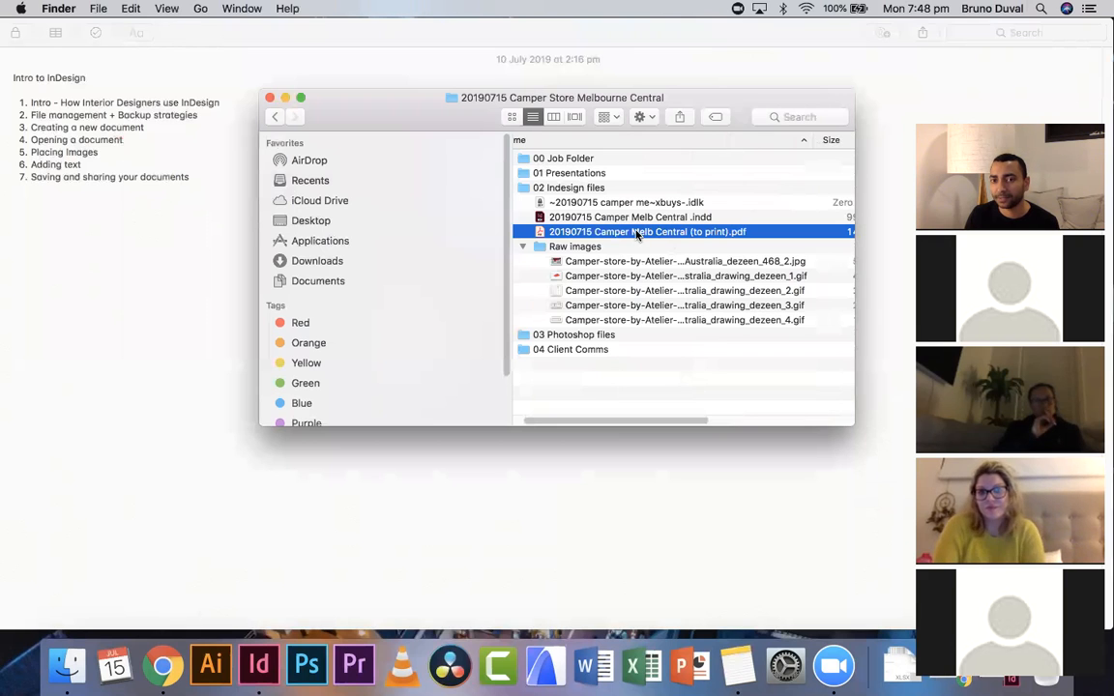
pyautogui.doubleClick(639, 233)
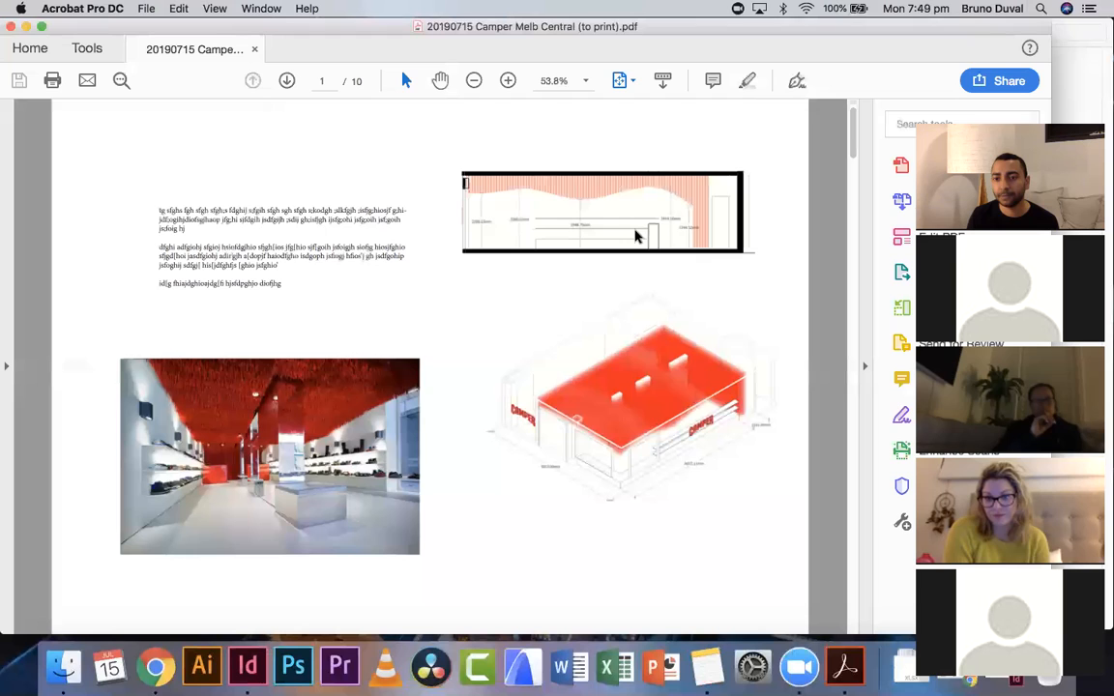
# - Scroll through the exported PDF's pages to check the layout
pyautogui.scroll(-5, 636, 235)
pyautogui.scroll(-10, 636, 230)
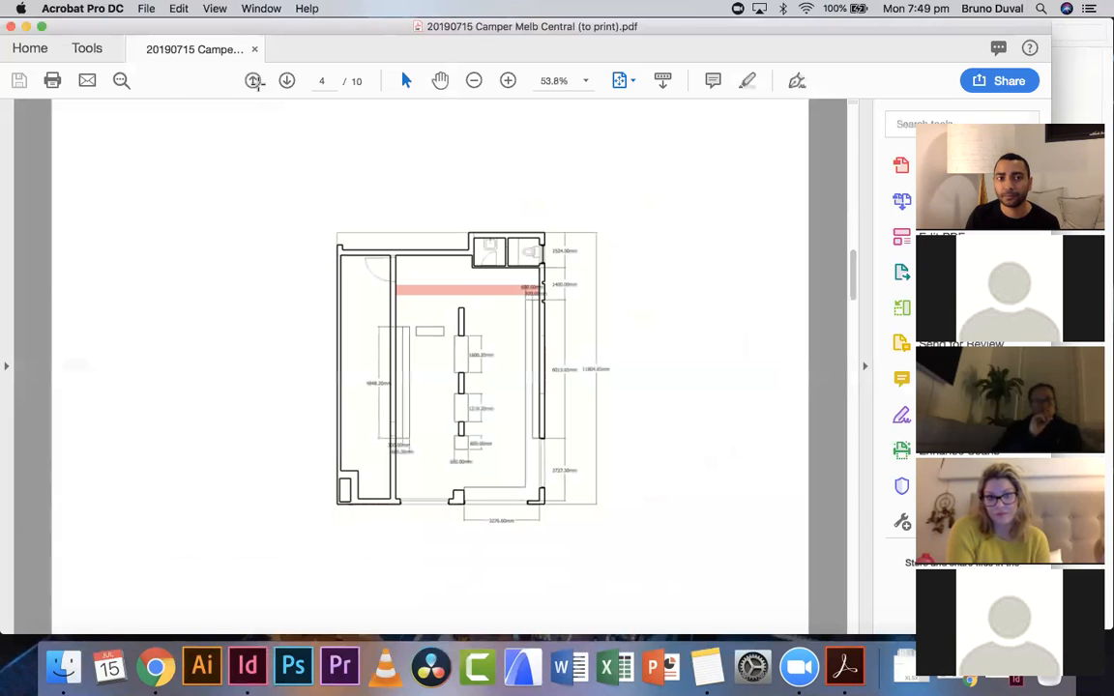
pyautogui.click(253, 81)
pyautogui.click(254, 81)
pyautogui.click(253, 81)
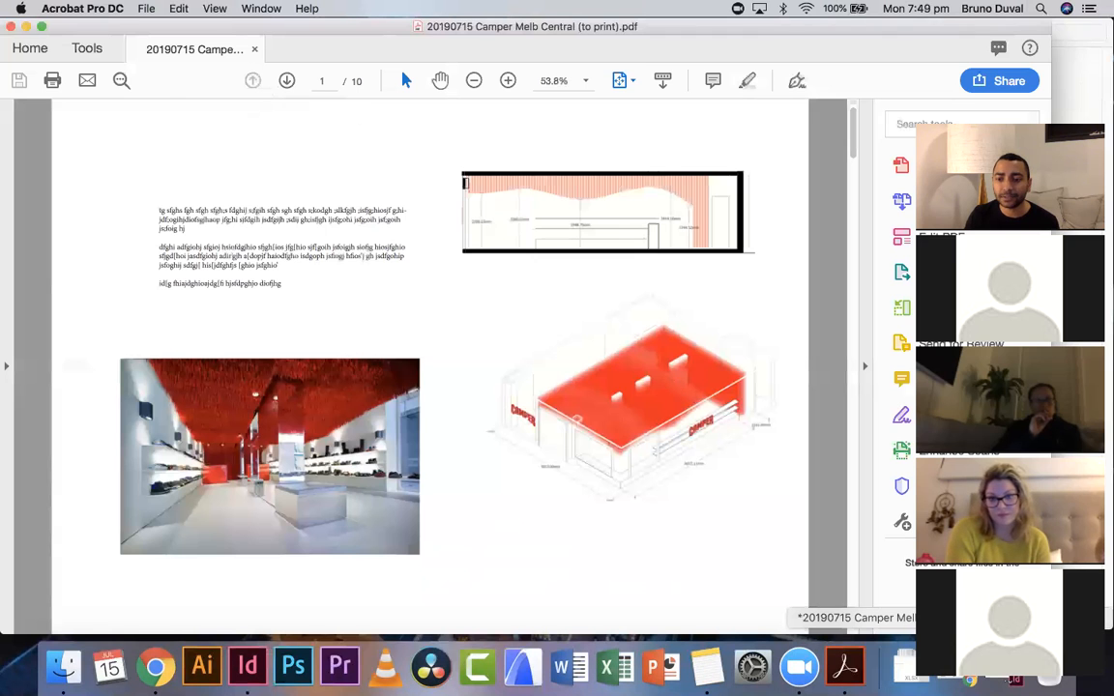
# - Switch back to InDesign and close the PDF Comments panel
pyautogui.click(905, 667)
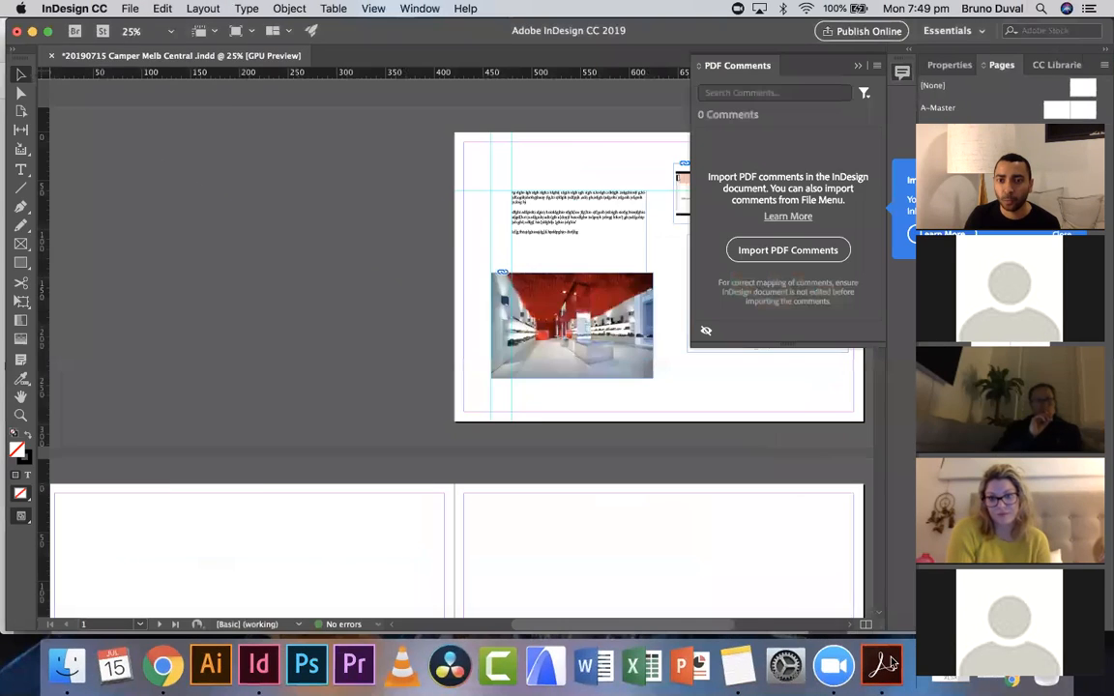
pyautogui.click(858, 67)
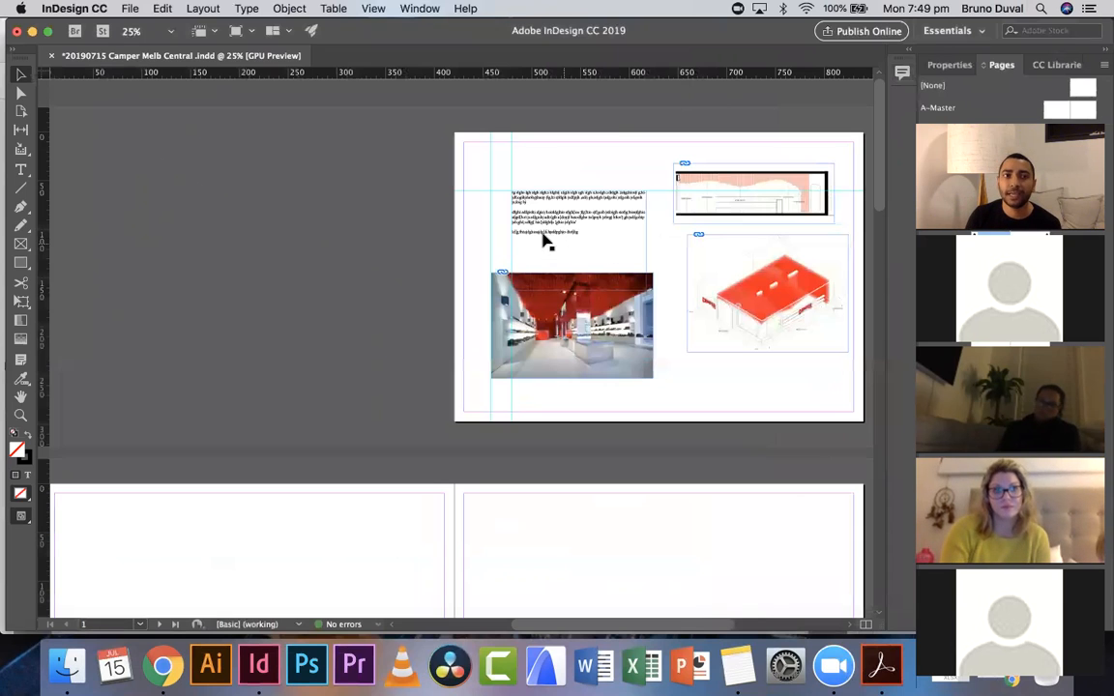
pyautogui.click(132, 9)
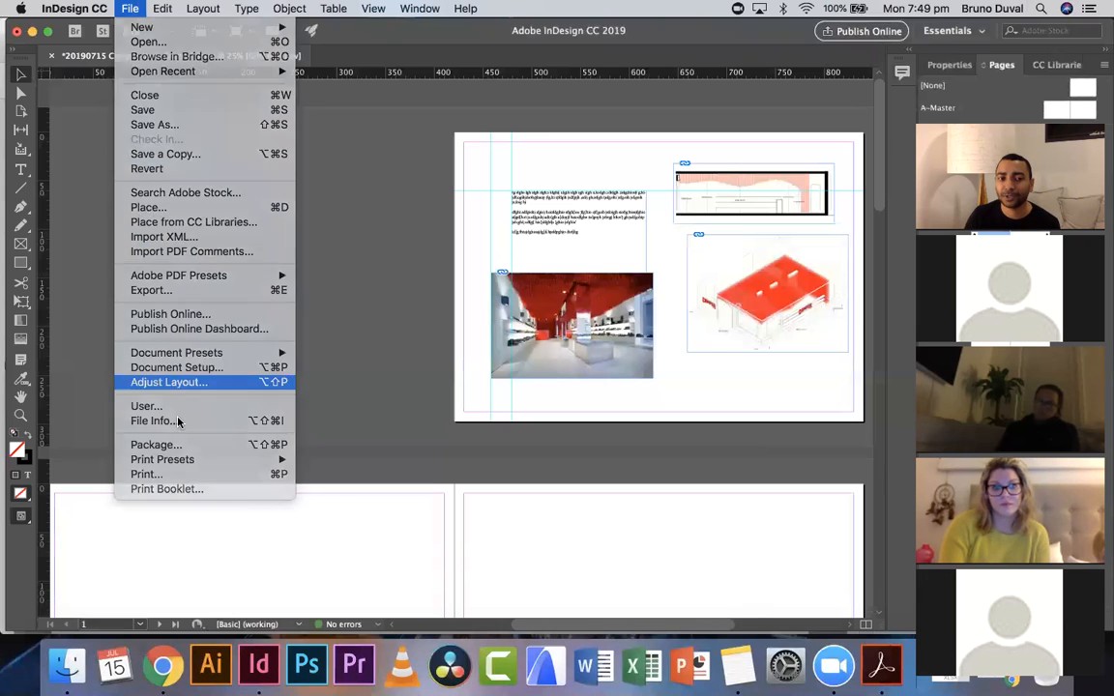
pyautogui.click(155, 382)
pyautogui.click(583, 545)
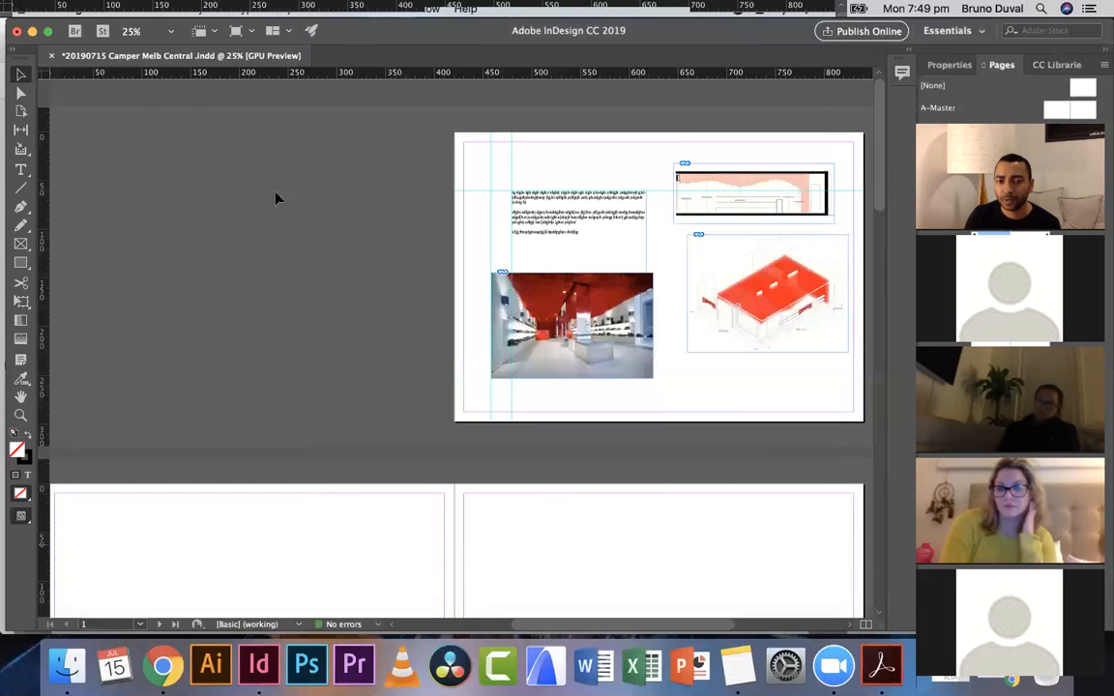
# - Save and package the document to the Desktop as '20190715 Camper Melb Central Packaged Folder', including IDML and PDF (Print)
pyautogui.click(130, 9)
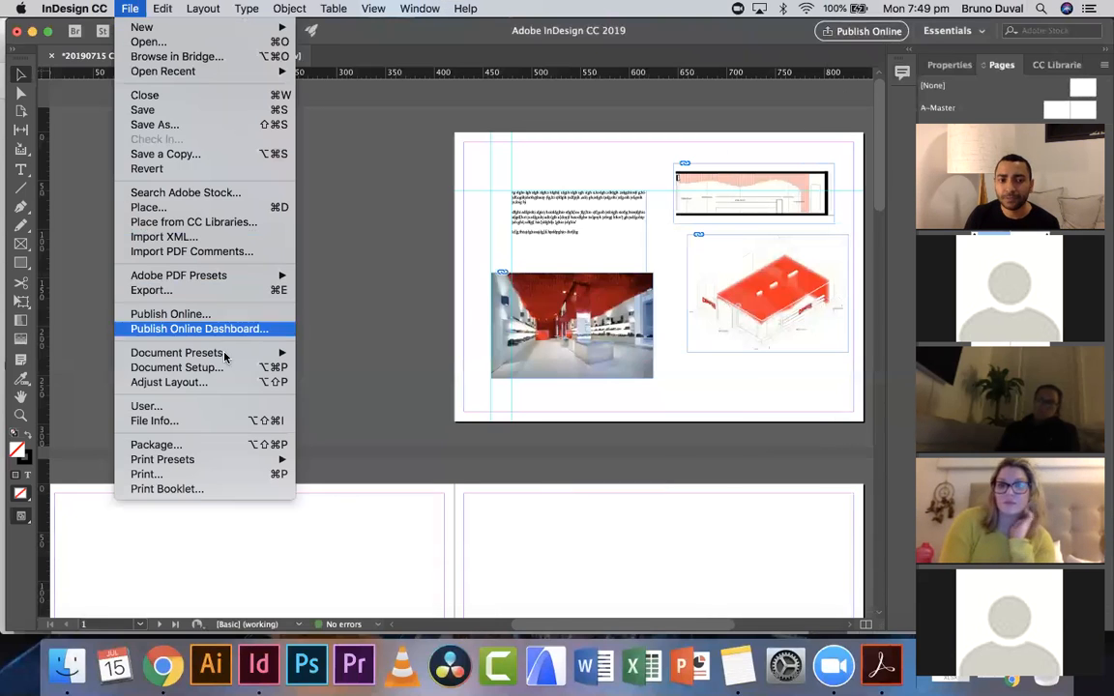
pyautogui.click(220, 447)
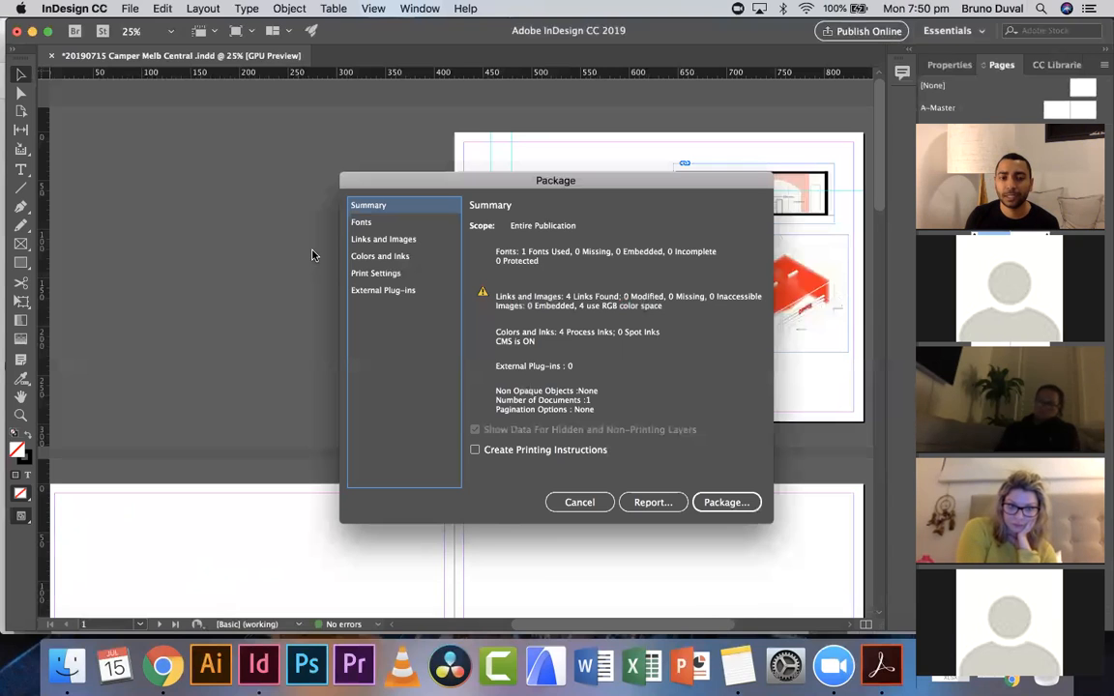
pyautogui.click(724, 504)
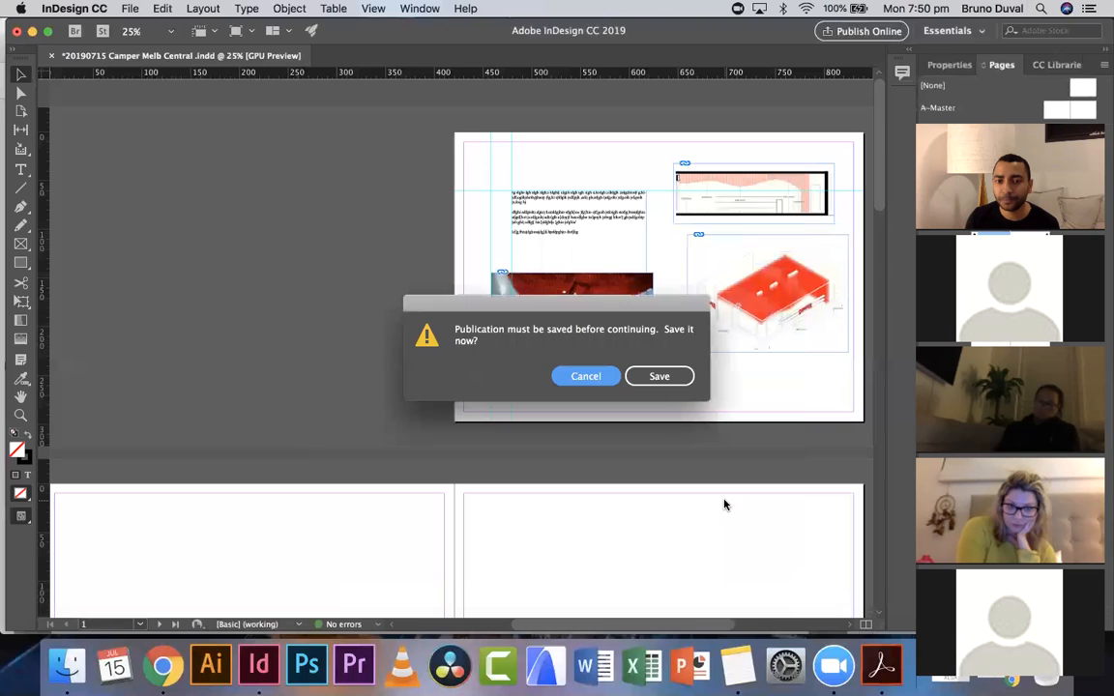
pyautogui.click(661, 376)
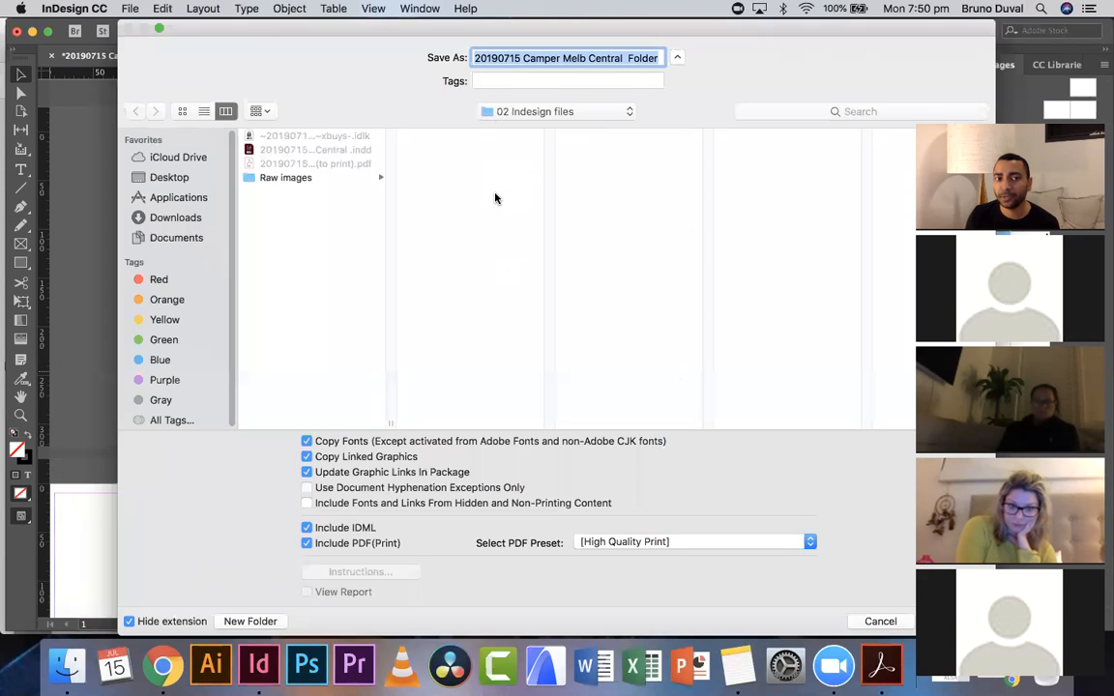
pyautogui.click(176, 180)
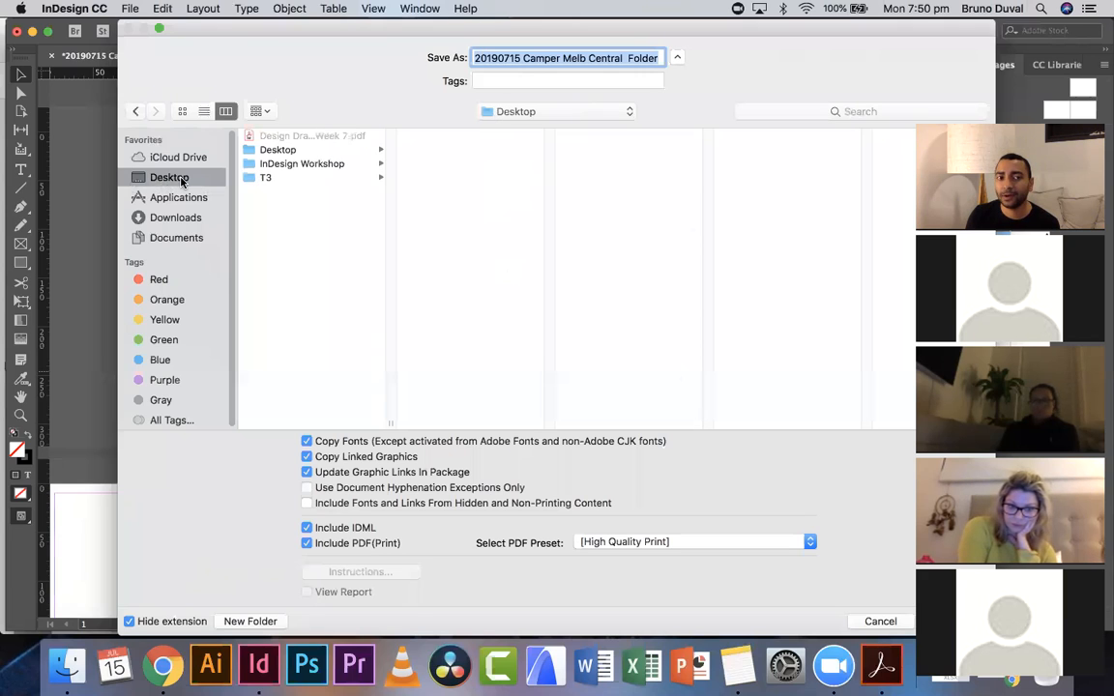
pyautogui.moveTo(307, 27); pyautogui.dragTo(220, 21)
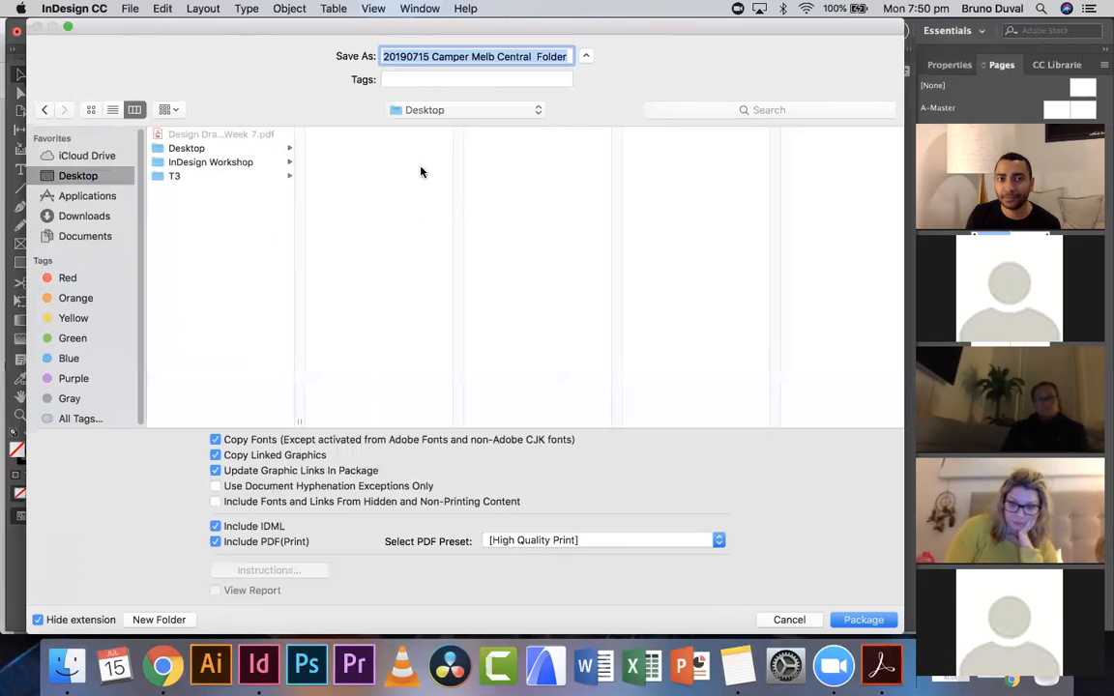
pyautogui.moveTo(431, 56); pyautogui.dragTo(571, 56)
pyautogui.click(537, 57)
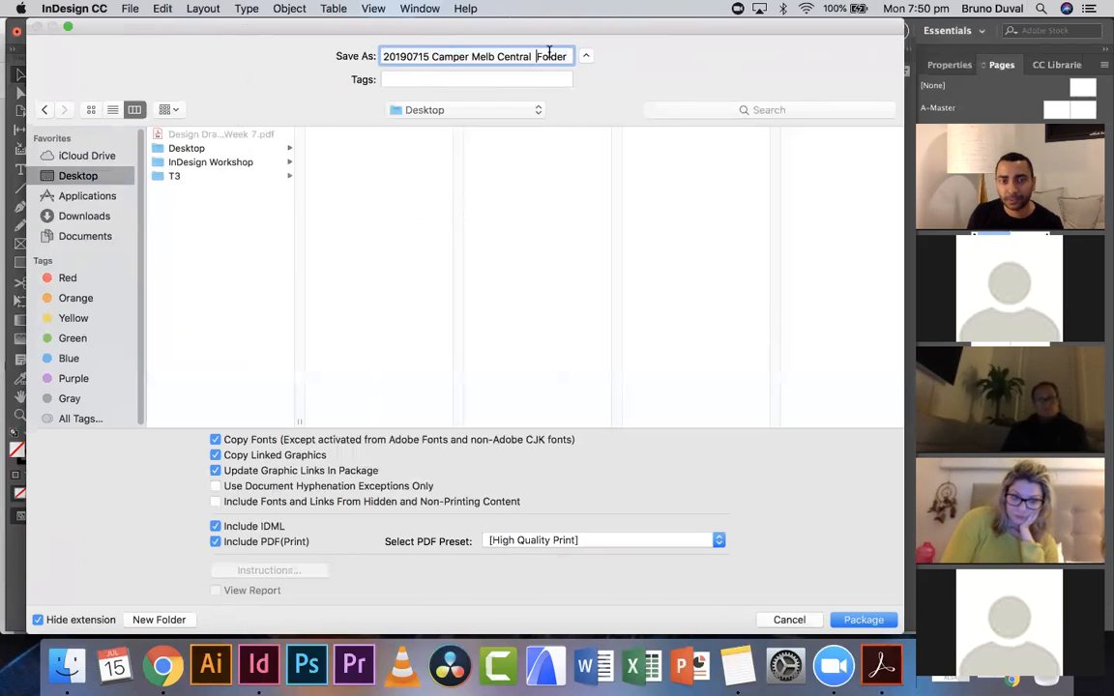
pyautogui.write('Packaged')
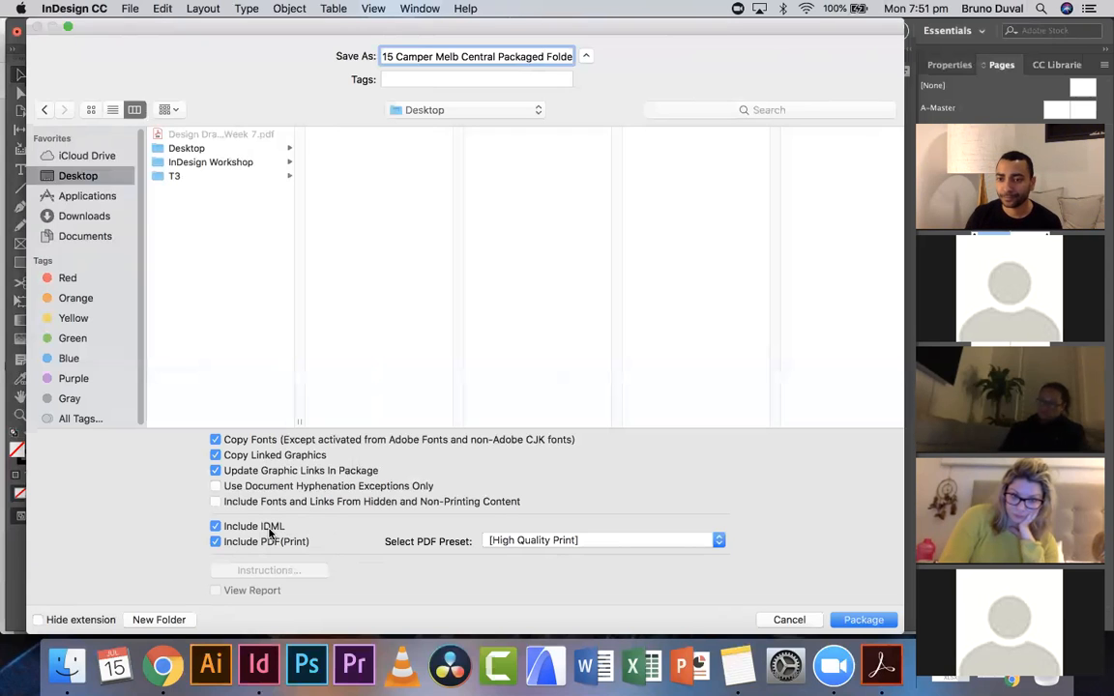
pyautogui.click(876, 620)
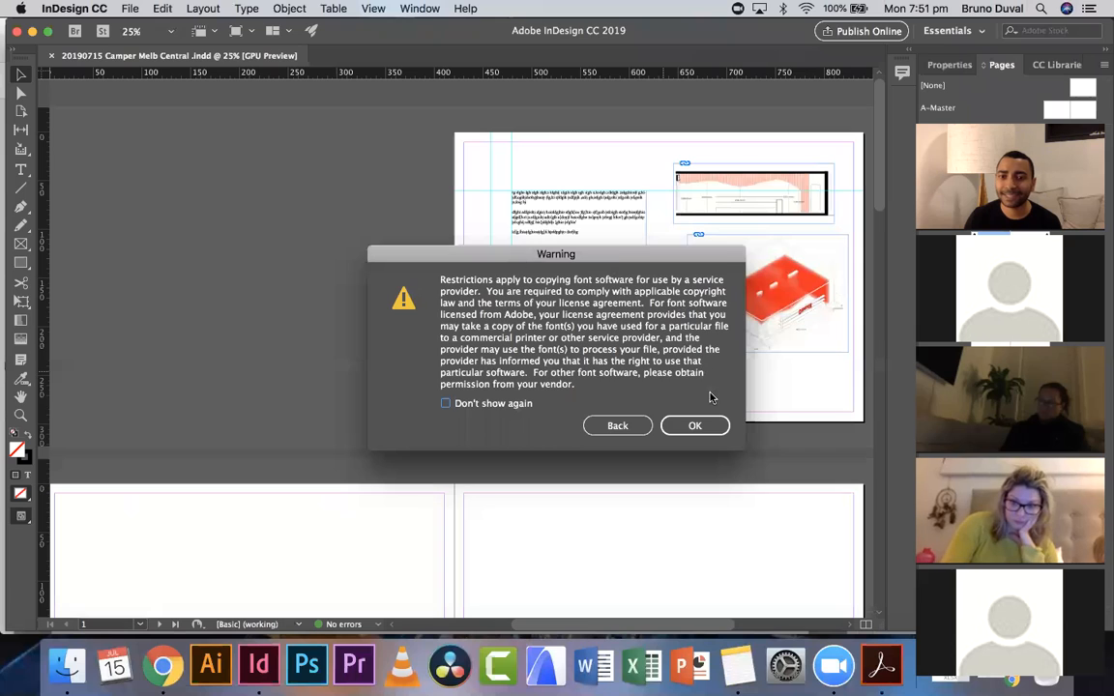
pyautogui.click(699, 427)
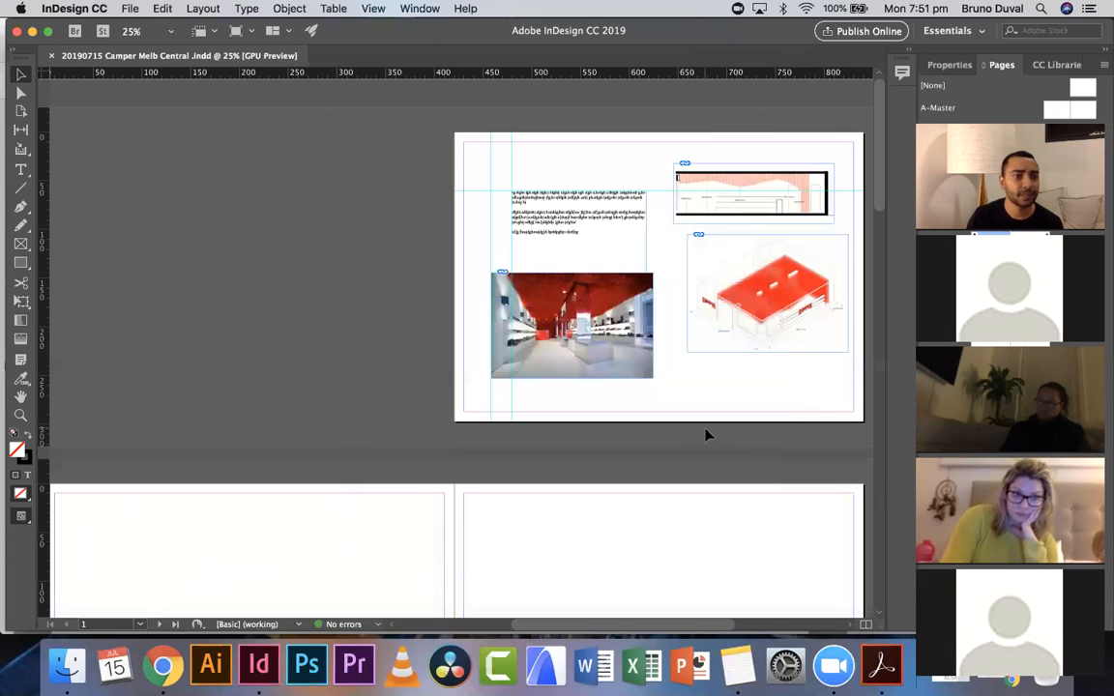
pyautogui.click(31, 32)
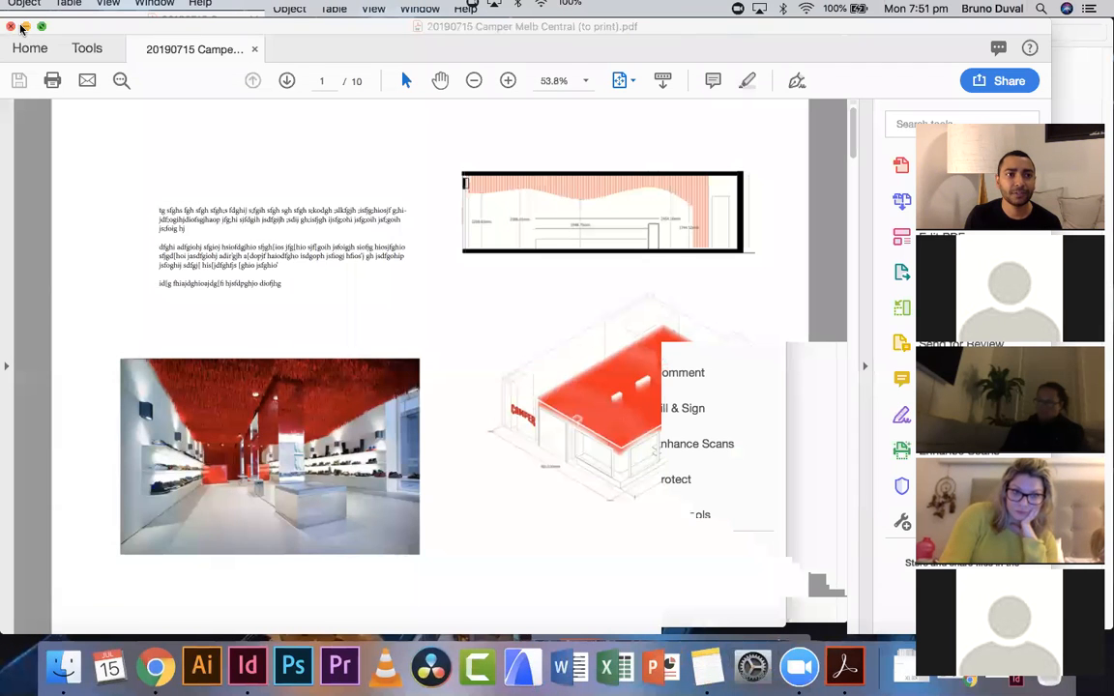
# - Close the exported PDF and open '20190715 Camper Melb Central Packaged Folder' on the Desktop in Finder
pyautogui.click(11, 26)
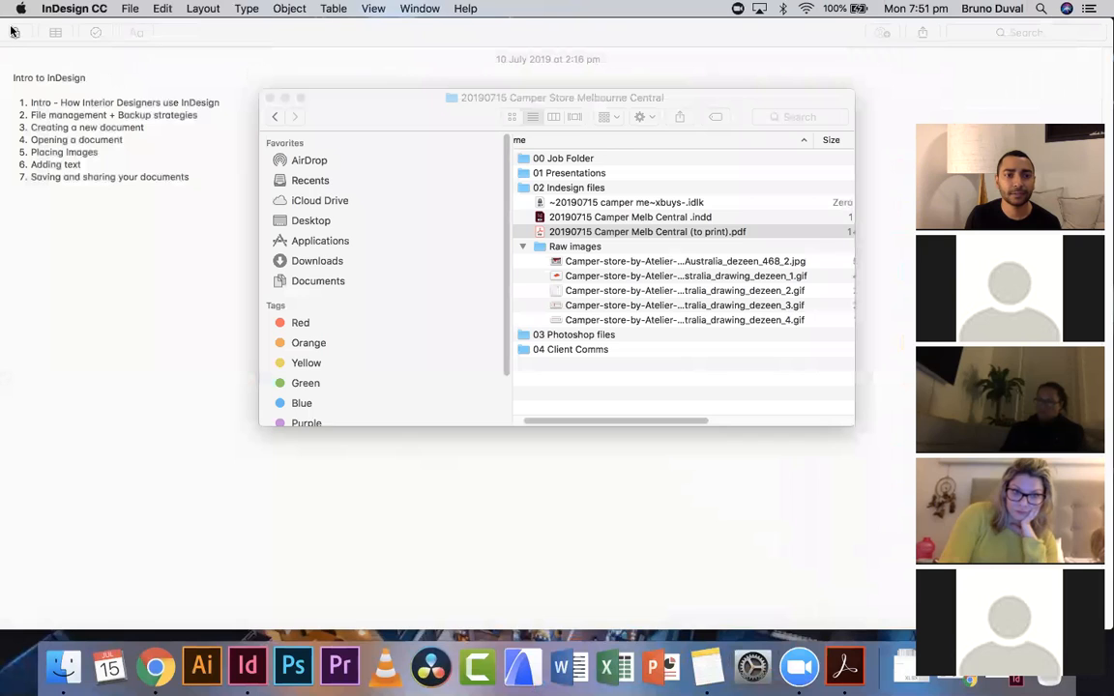
pyautogui.click(336, 224)
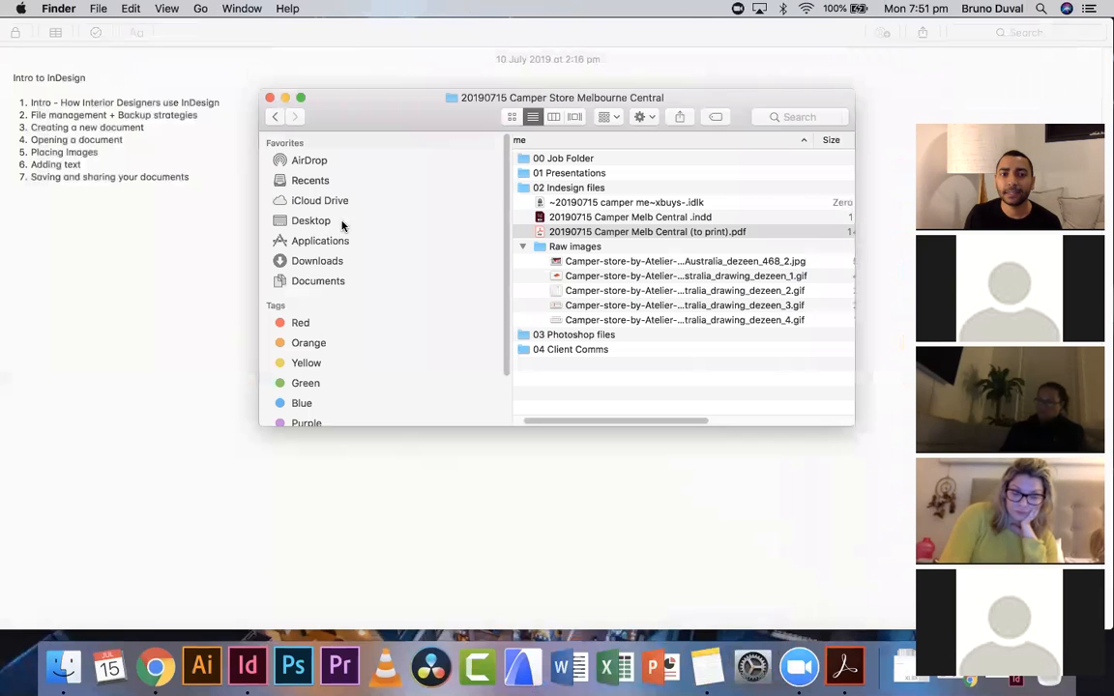
pyautogui.click(311, 220)
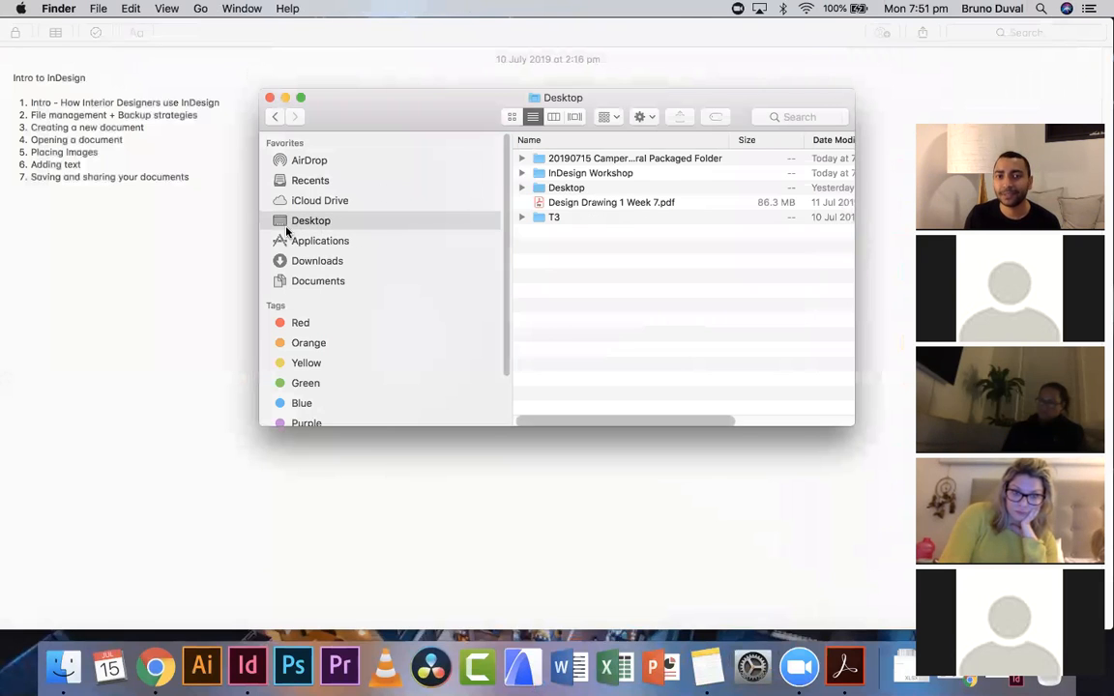
pyautogui.moveTo(587, 93); pyautogui.dragTo(496, 109)
pyautogui.moveTo(651, 426); pyautogui.dragTo(916, 536)
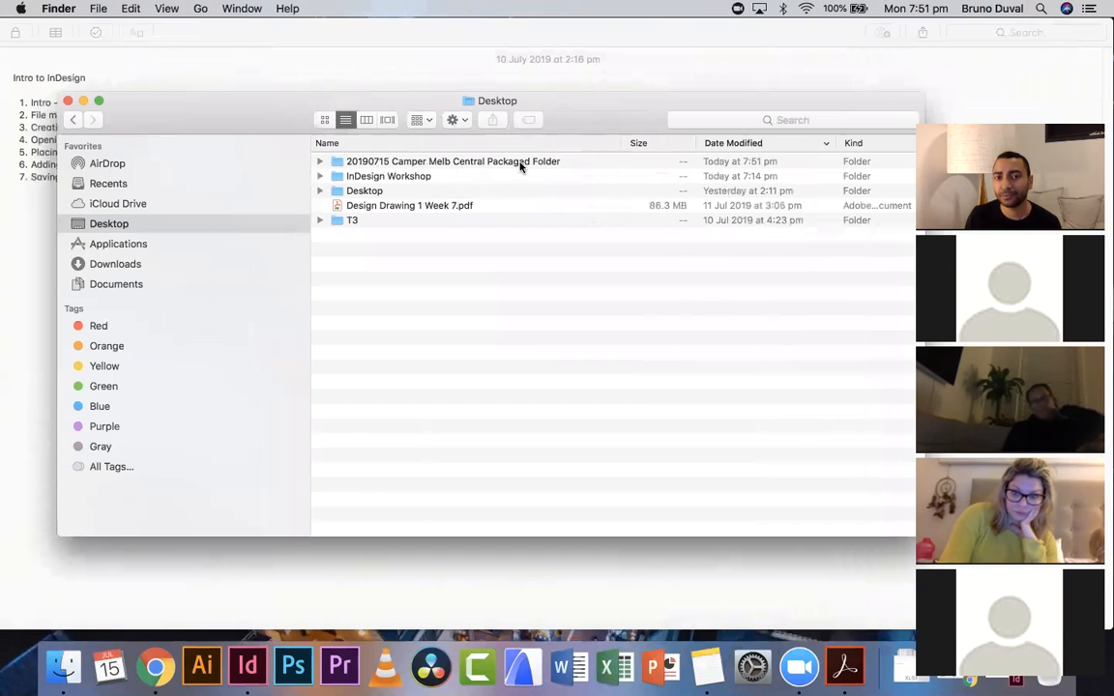
pyautogui.doubleClick(520, 163)
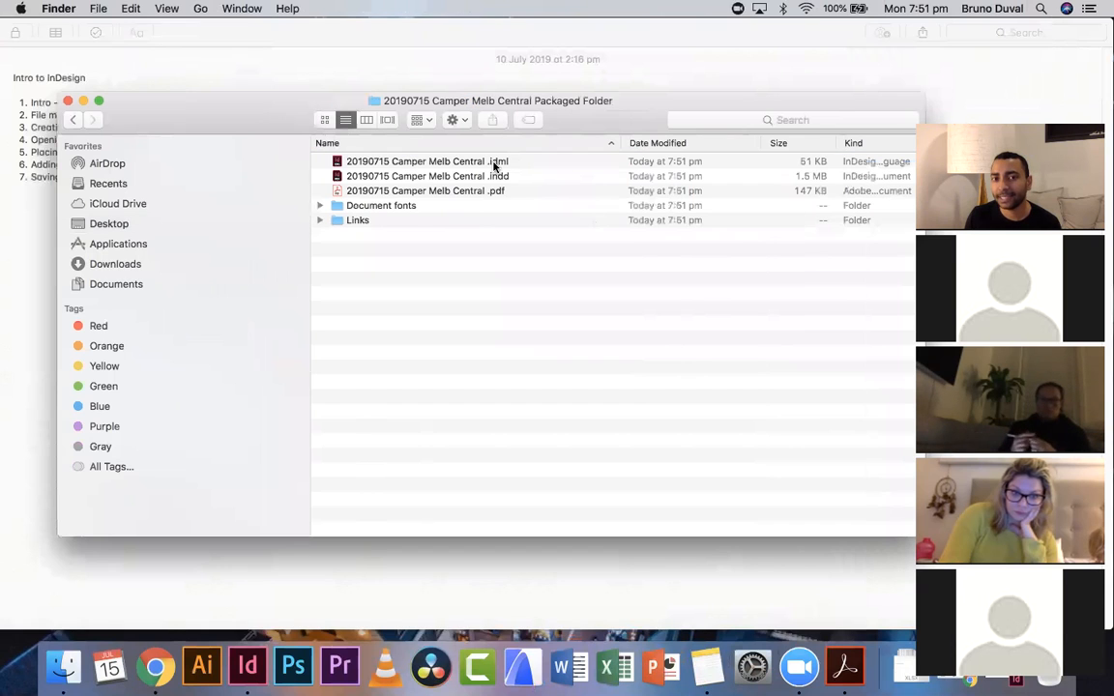
# - Examine the packaged folder's IDML, INDD and PDF files and expand its Document fonts and Links folders
pyautogui.click(508, 178)
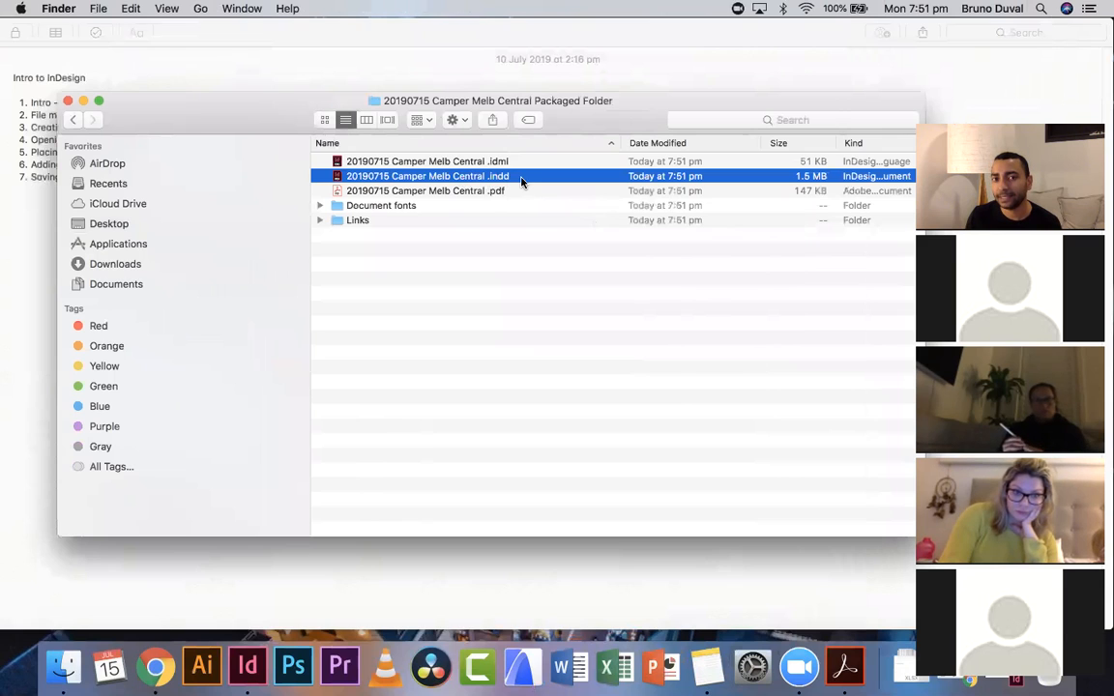
pyautogui.click(498, 191)
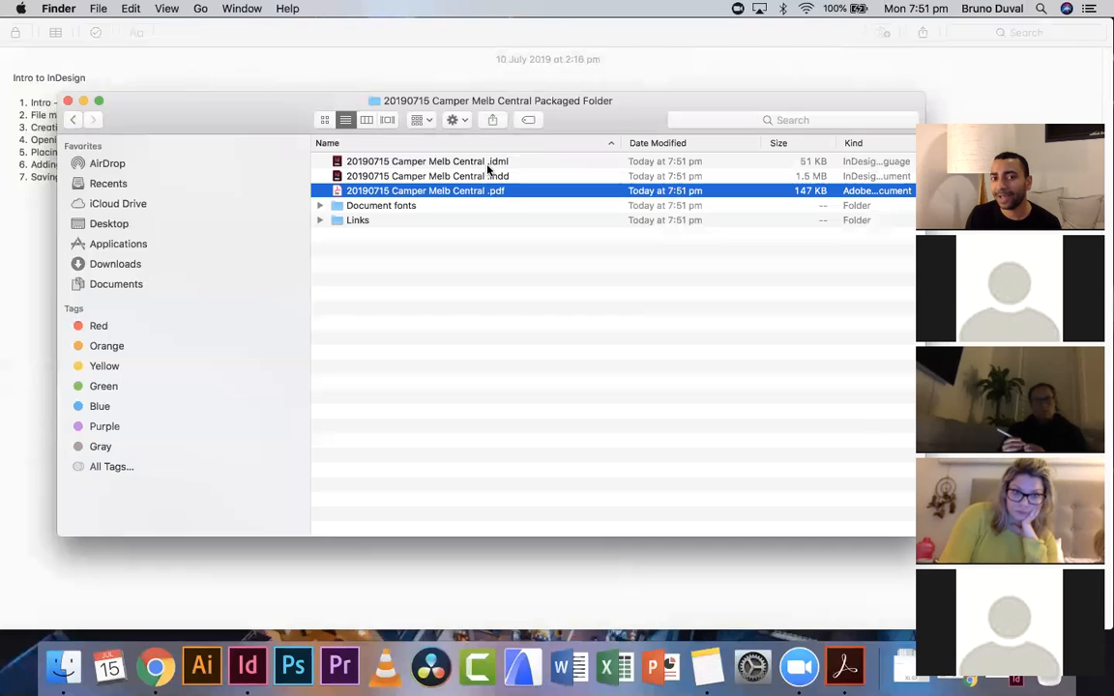
pyautogui.click(544, 163)
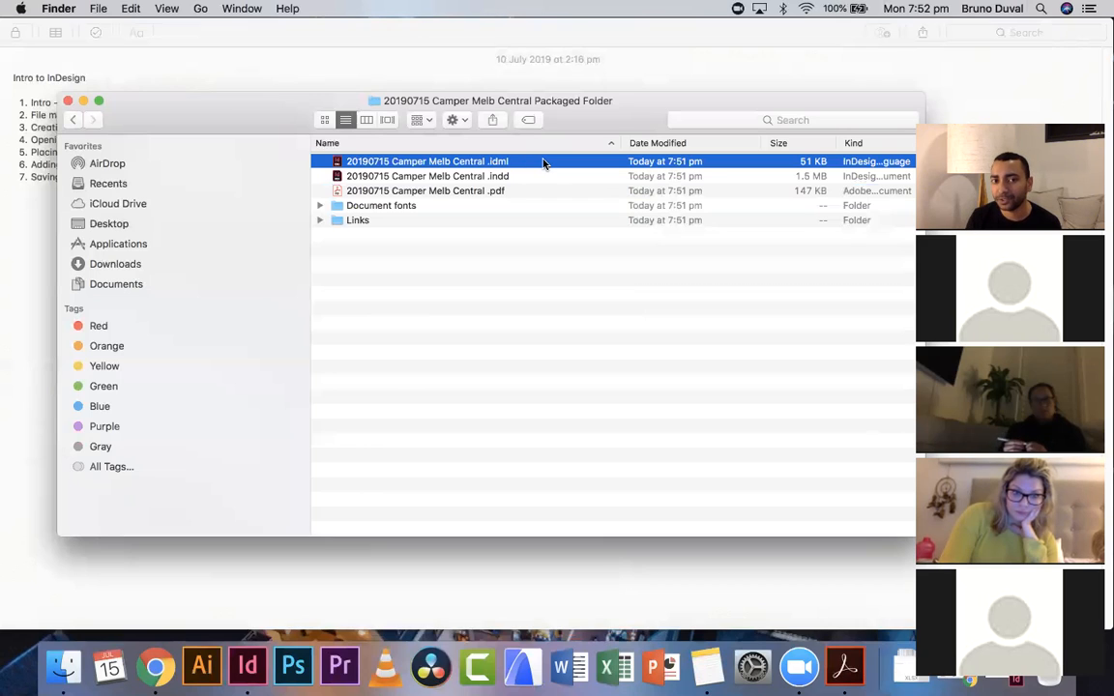
pyautogui.click(320, 206)
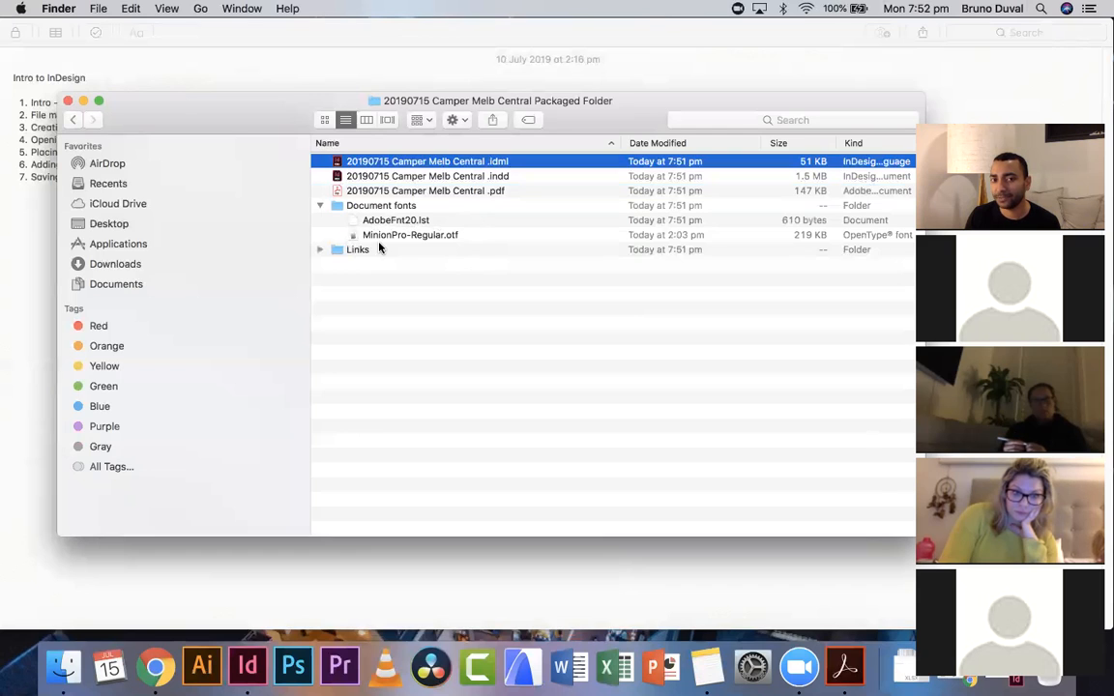
pyautogui.click(321, 250)
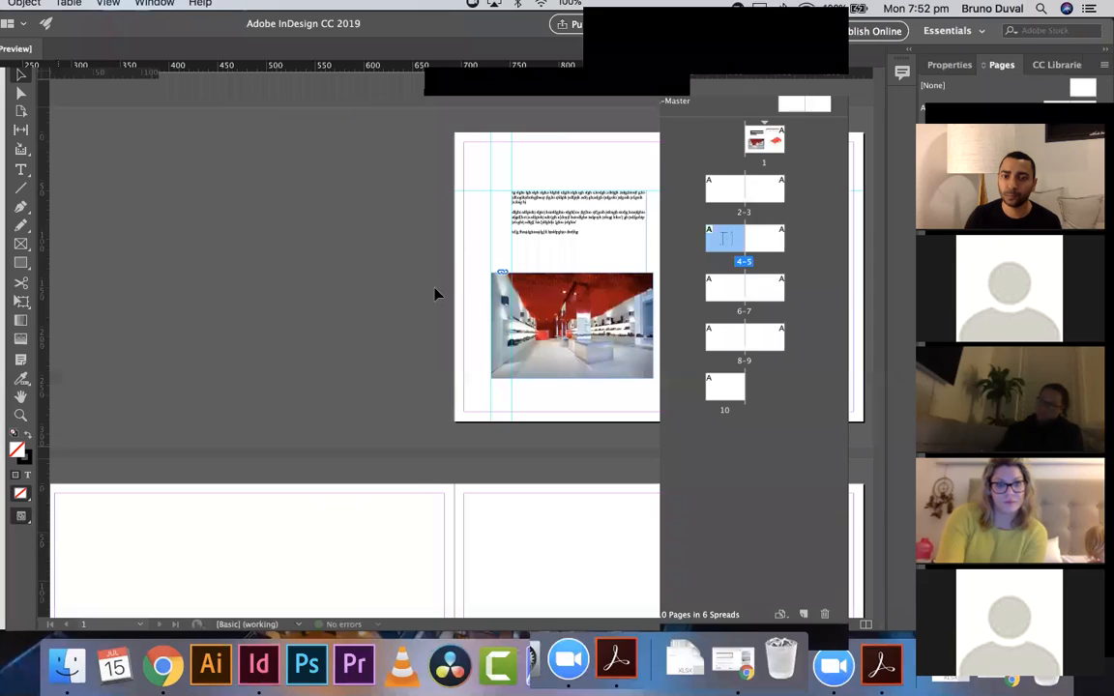
pyautogui.hscroll(3, 458, 289)
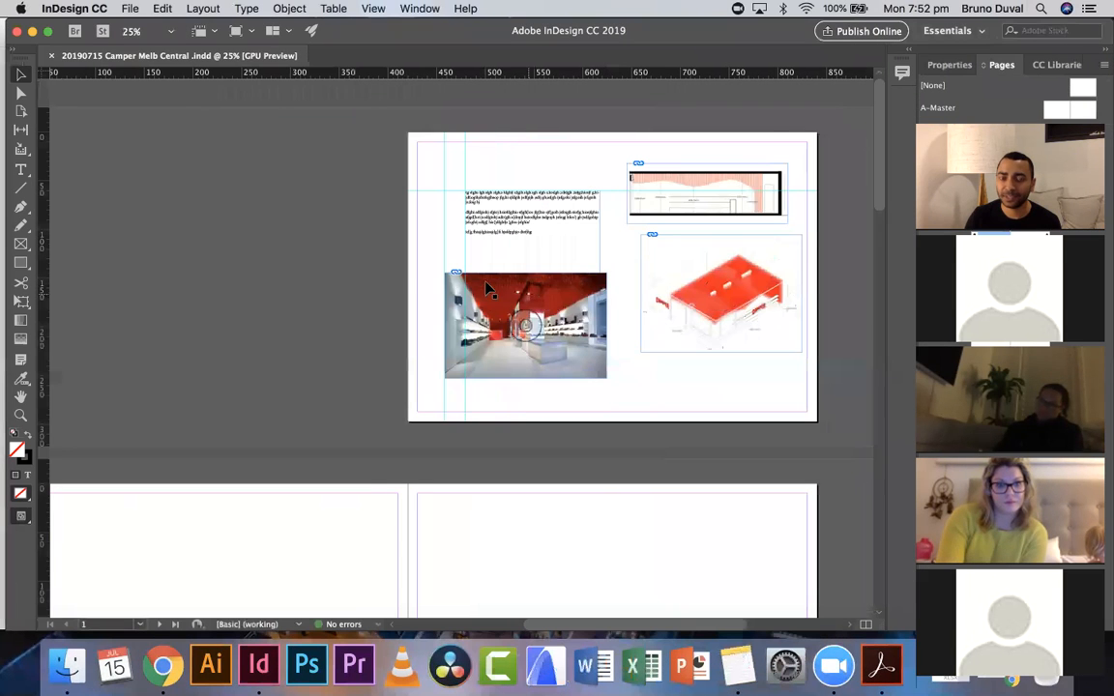
pyautogui.hscroll(-1, 463, 226)
pyautogui.hscroll(-1, 464, 227)
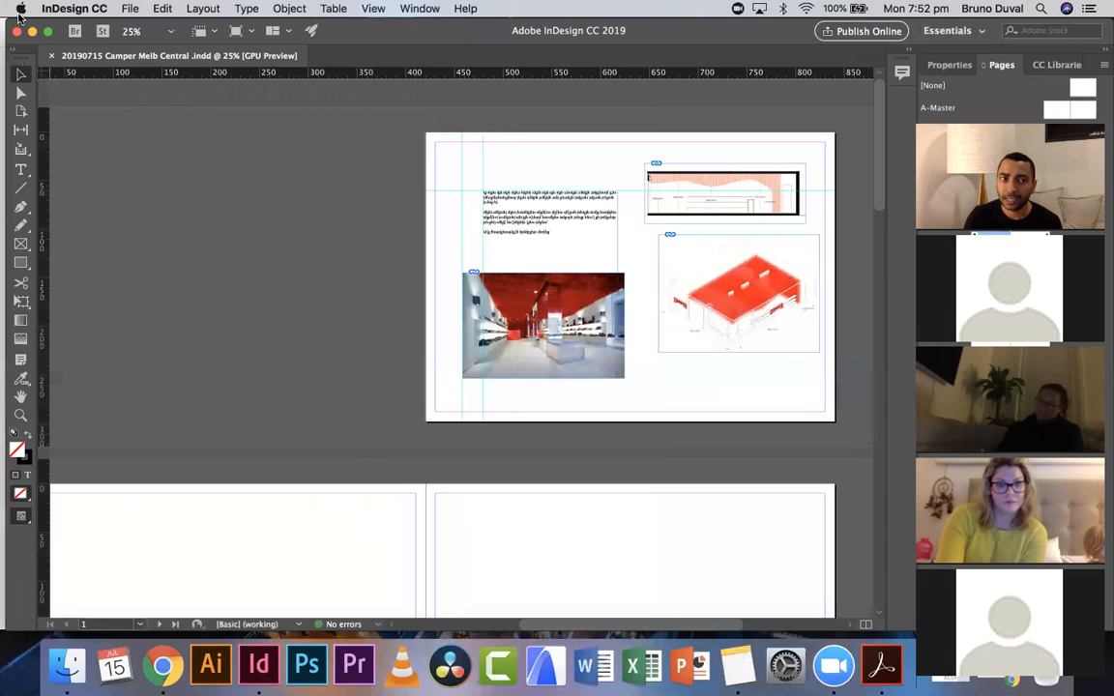
# - Move all five images in the project's Raw images folder to the Trash to show the document's missing links
pyautogui.click(66, 665)
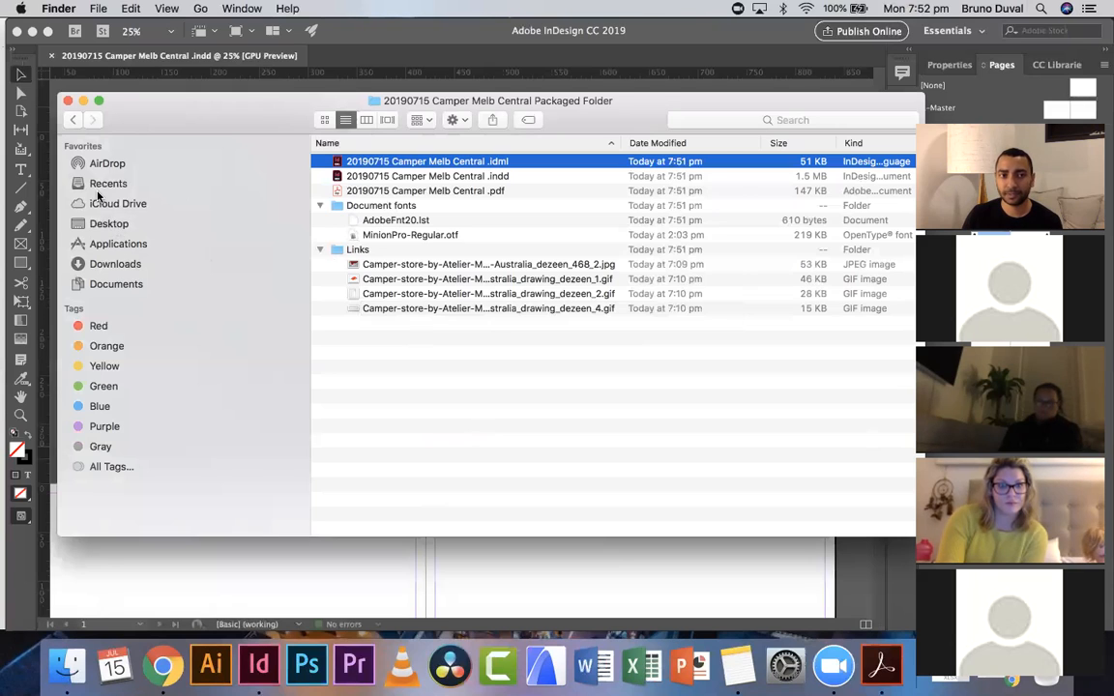
pyautogui.click(106, 223)
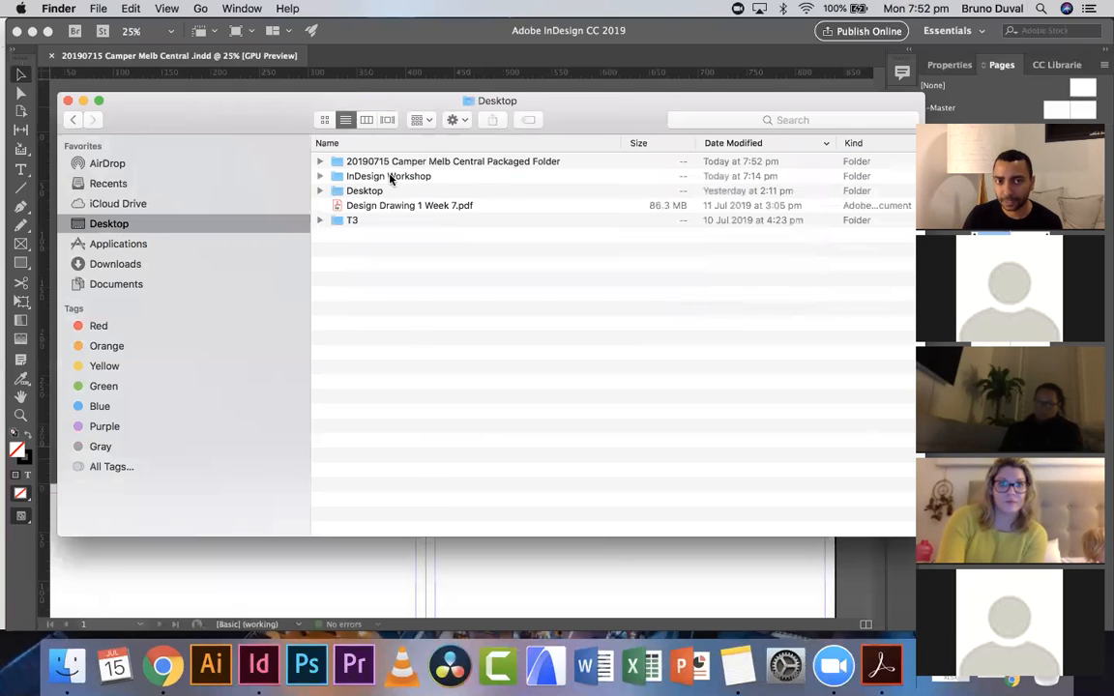
pyautogui.doubleClick(388, 181)
pyautogui.doubleClick(386, 161)
pyautogui.hscroll(-1, 513, 247)
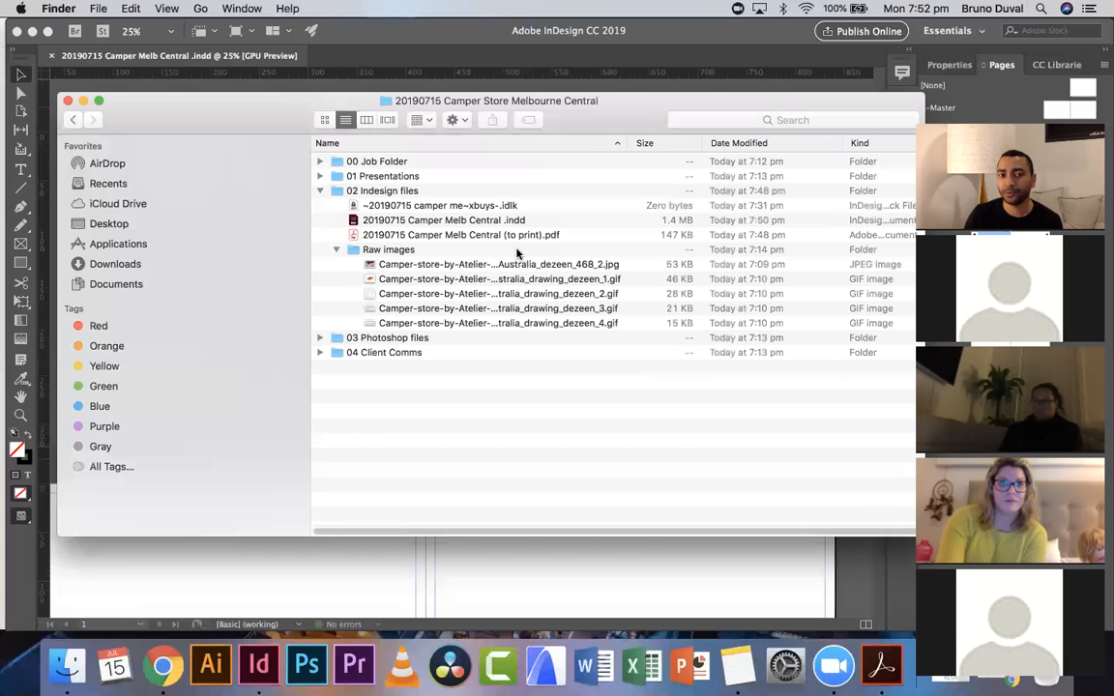
pyautogui.click(470, 272)
pyautogui.keyDown('shift'); pyautogui.click(463, 325); pyautogui.keyUp('shift')
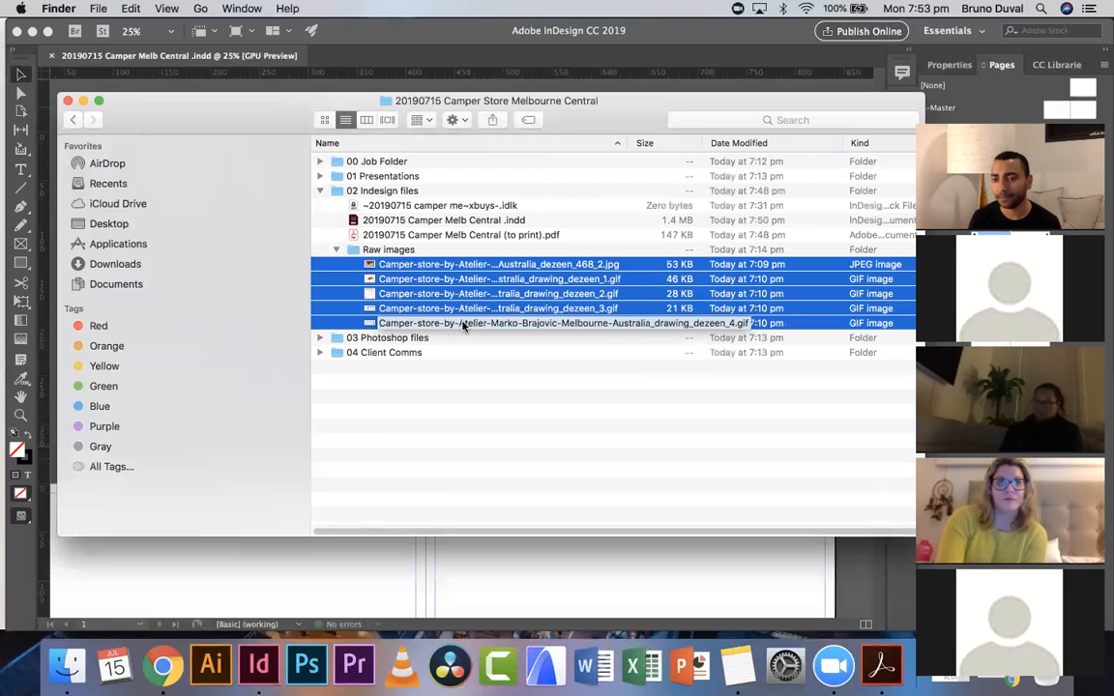
pyautogui.moveTo(435, 280); pyautogui.dragTo(1048, 681)
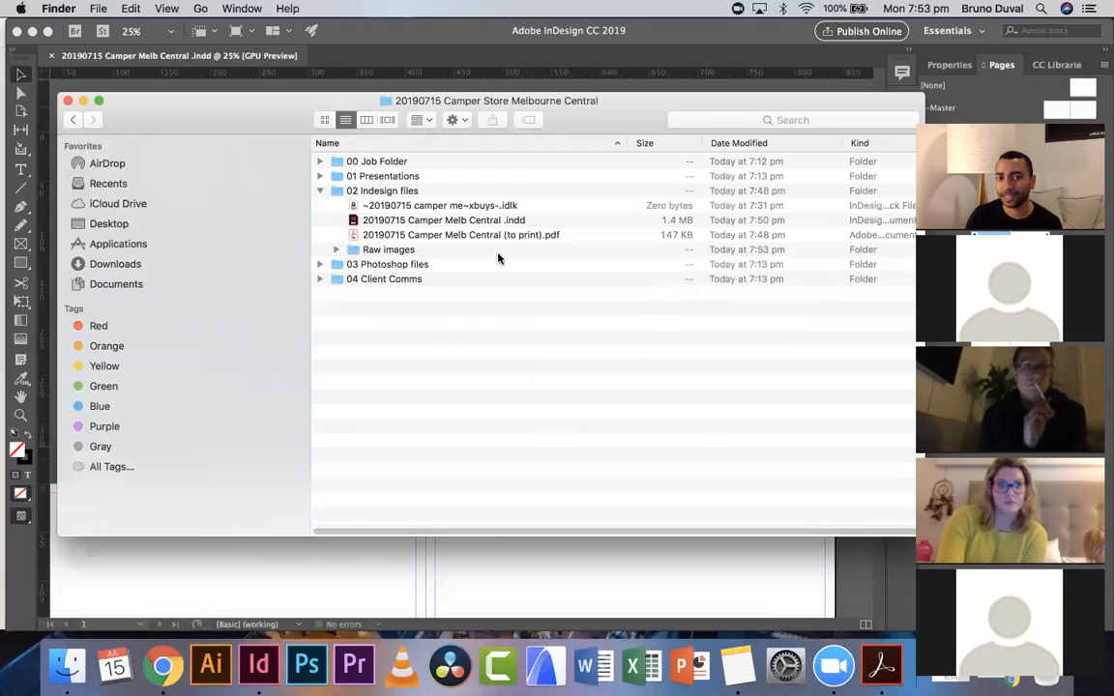
pyautogui.click(557, 569)
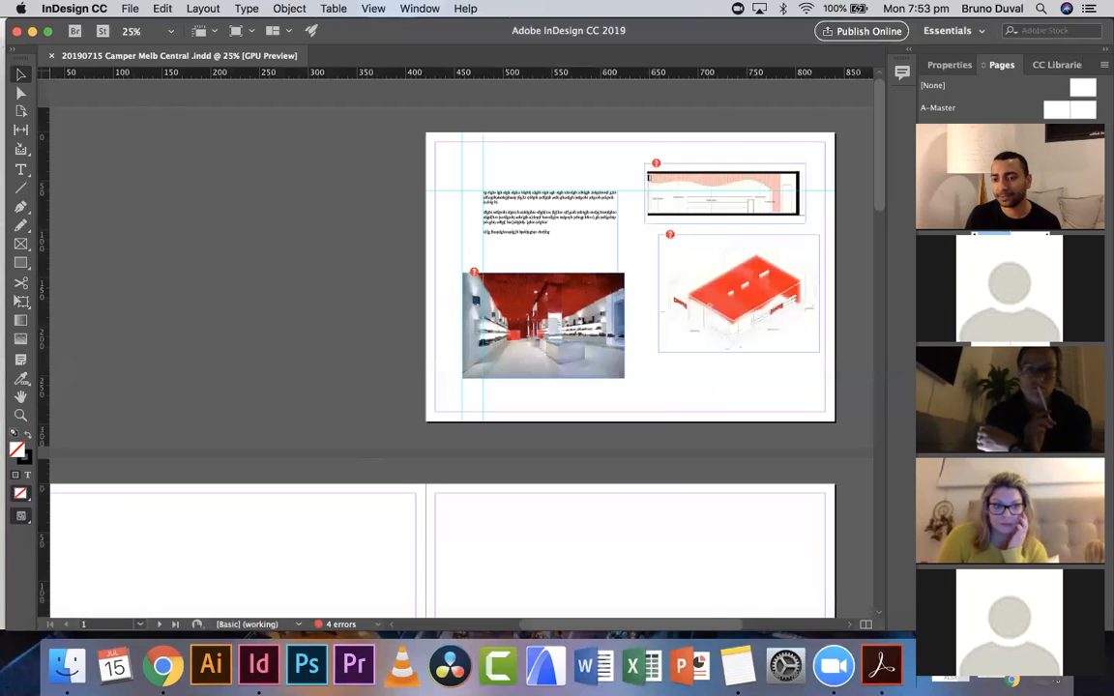
# - Put the five Camper images back from the Trash into their original Raw images folder
pyautogui.click(1048, 669)
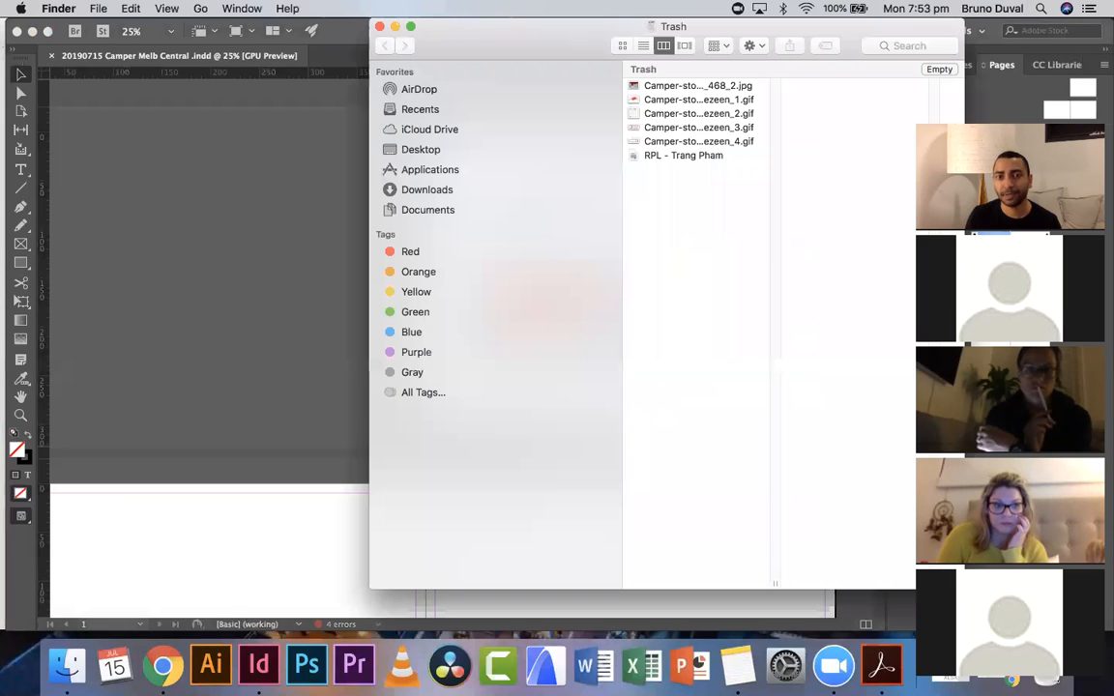
pyautogui.click(700, 100)
pyautogui.click(698, 142)
pyautogui.keyDown('shift'); pyautogui.click(694, 86); pyautogui.keyUp('shift')
pyautogui.rightClick(695, 87)
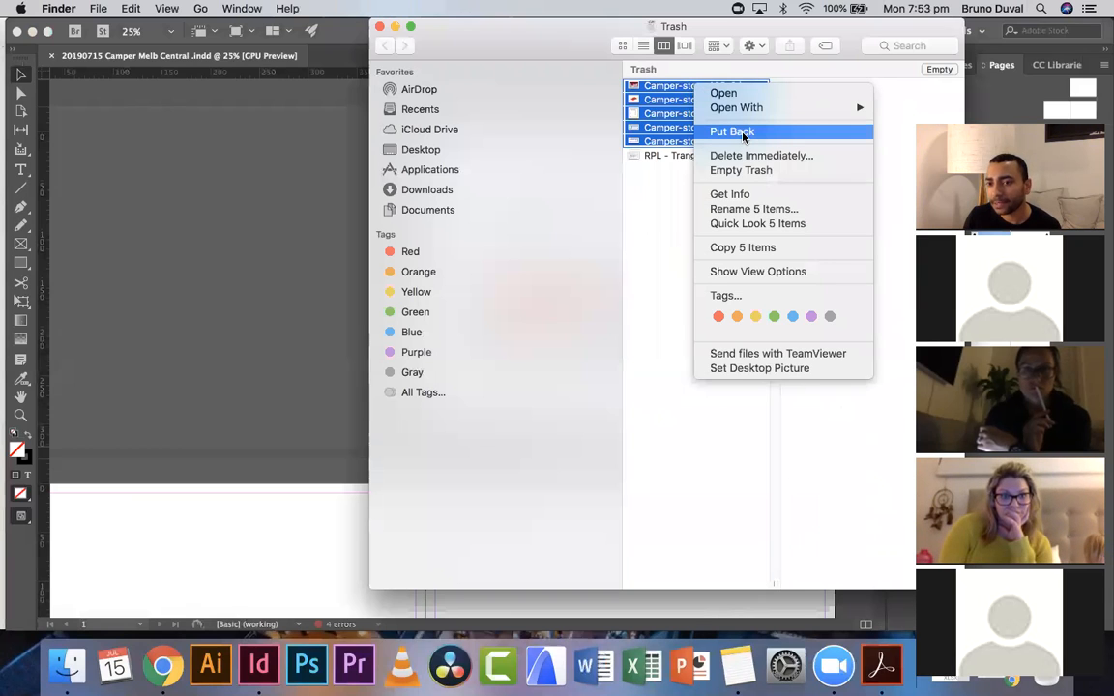
pyautogui.click(744, 132)
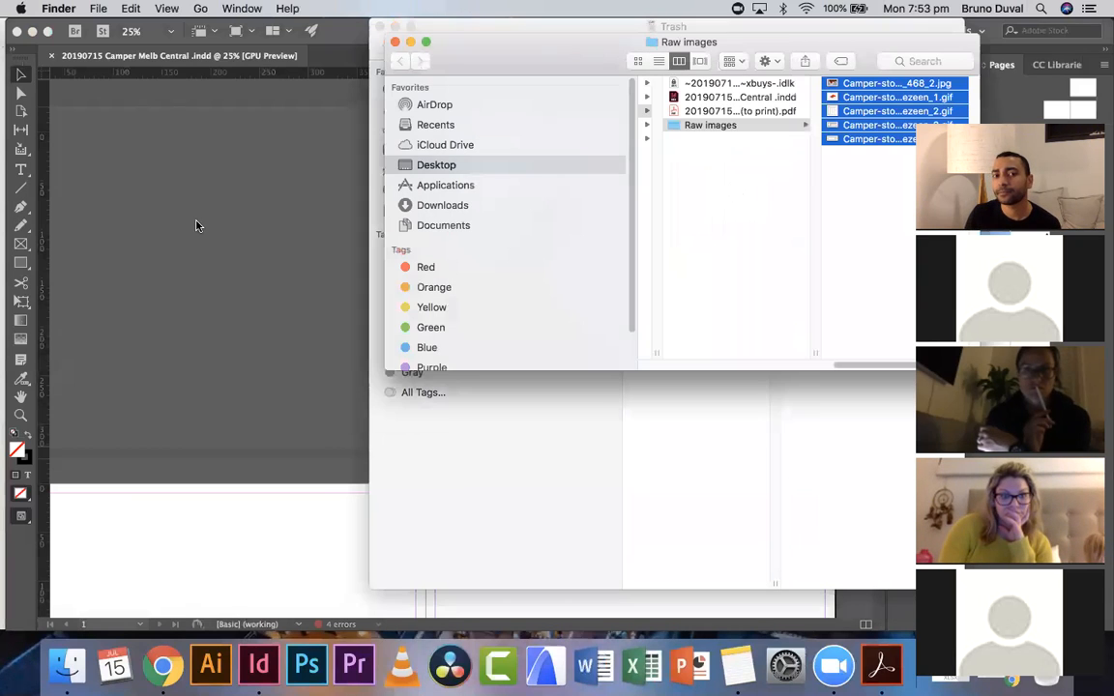
# - Open the drawing_dezeen_1.gif image from the project's Raw images folder in Photoshop
pyautogui.click(278, 284)
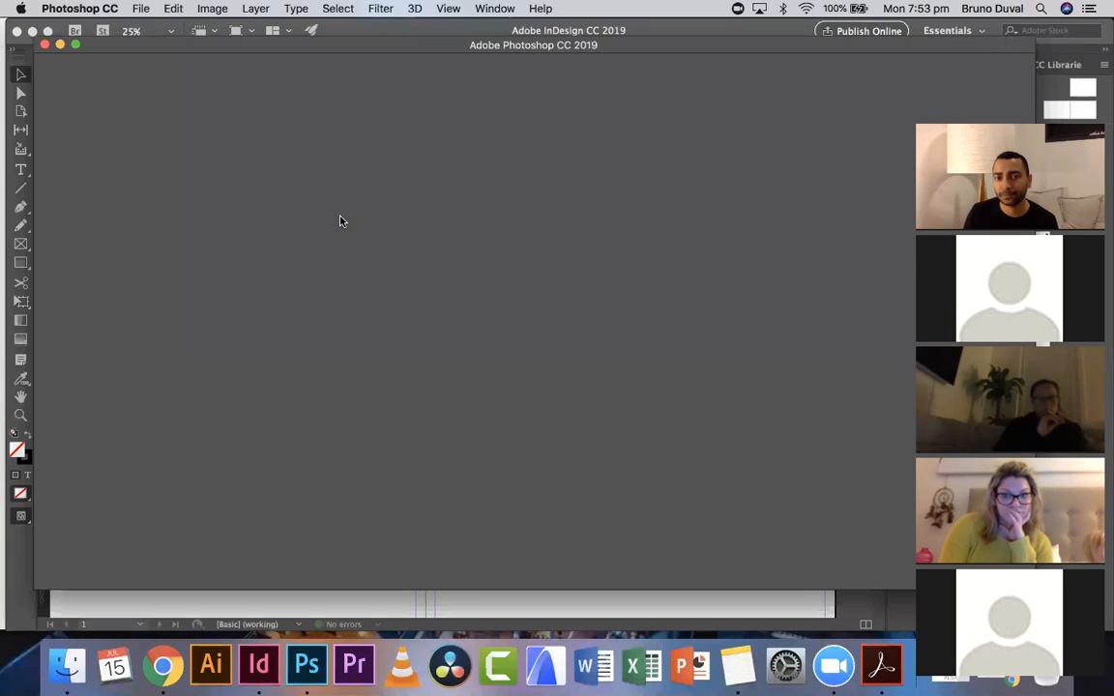
pyautogui.click(141, 8)
pyautogui.click(145, 41)
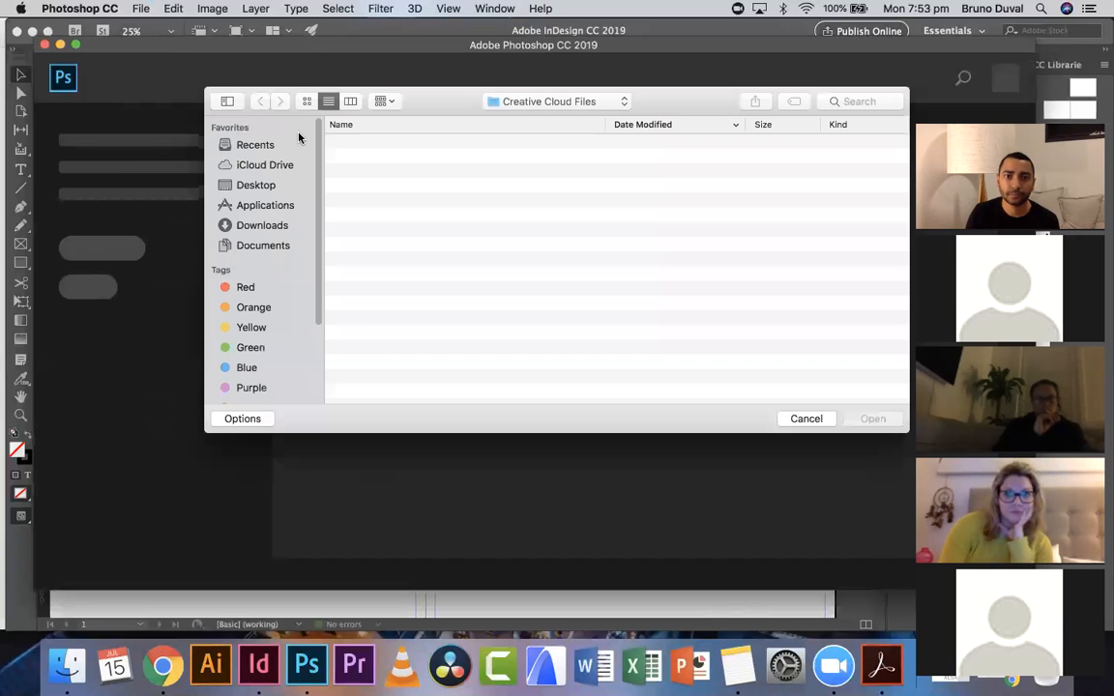
pyautogui.click(263, 185)
pyautogui.doubleClick(399, 158)
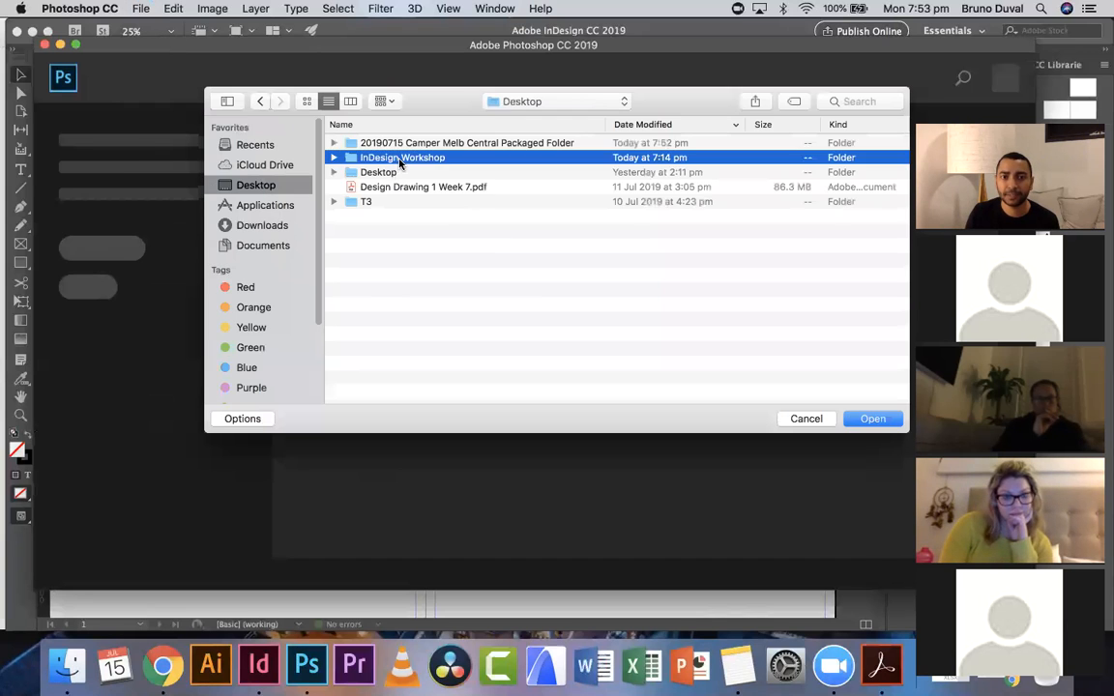
pyautogui.doubleClick(400, 144)
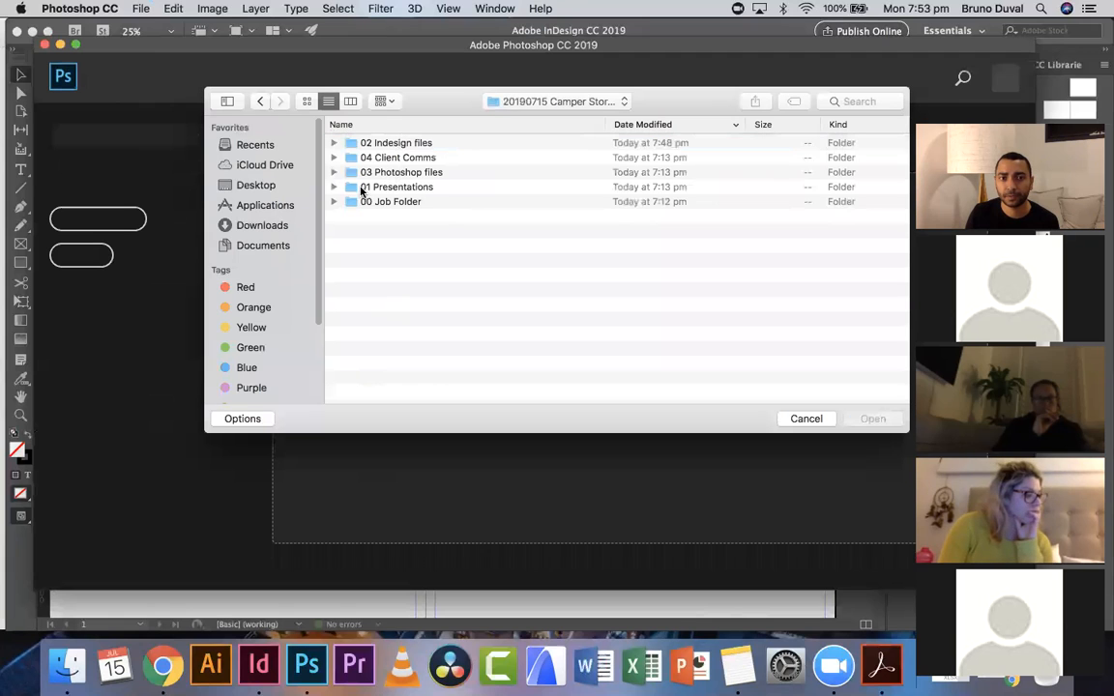
pyautogui.doubleClick(374, 144)
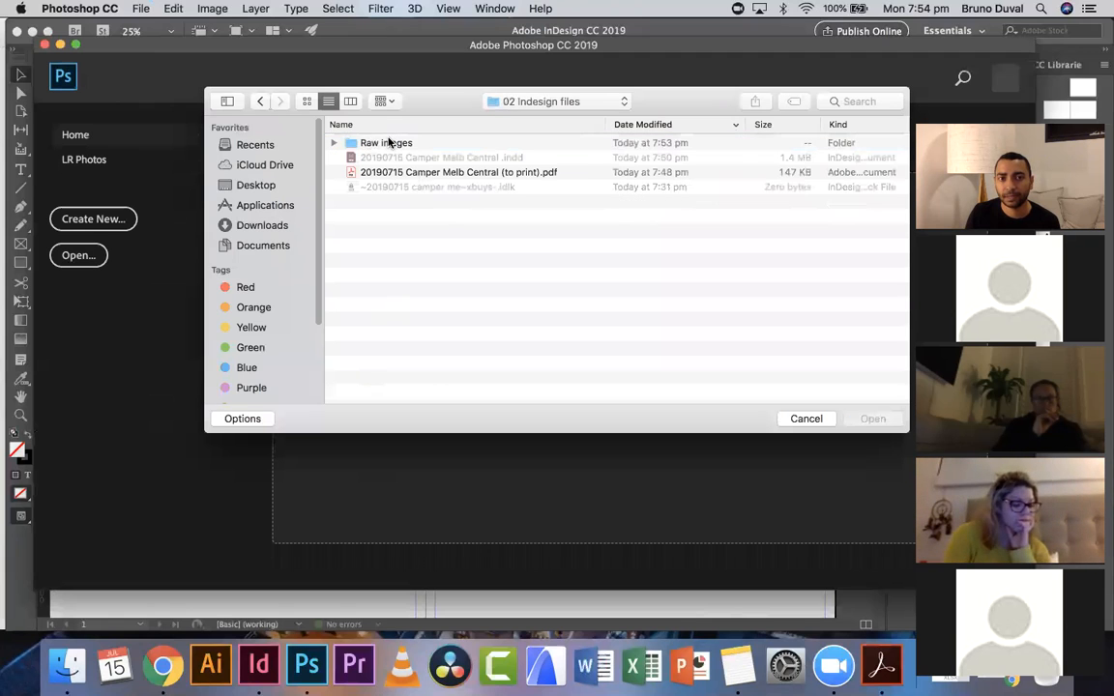
pyautogui.doubleClick(386, 143)
pyautogui.click(427, 161)
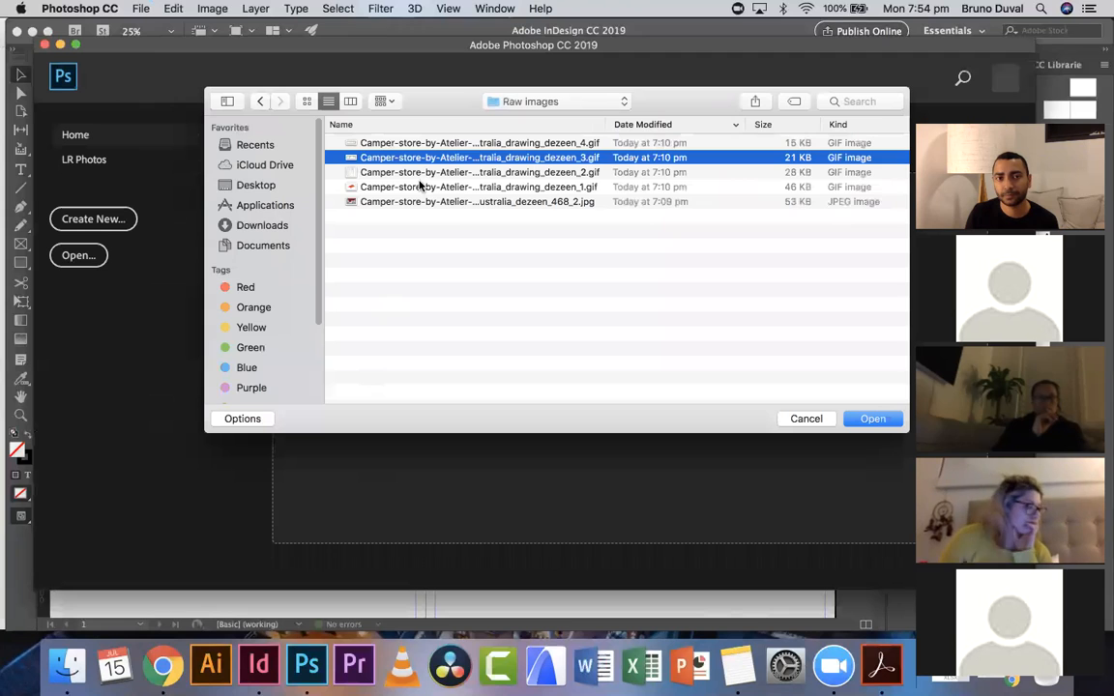
pyautogui.click(385, 188)
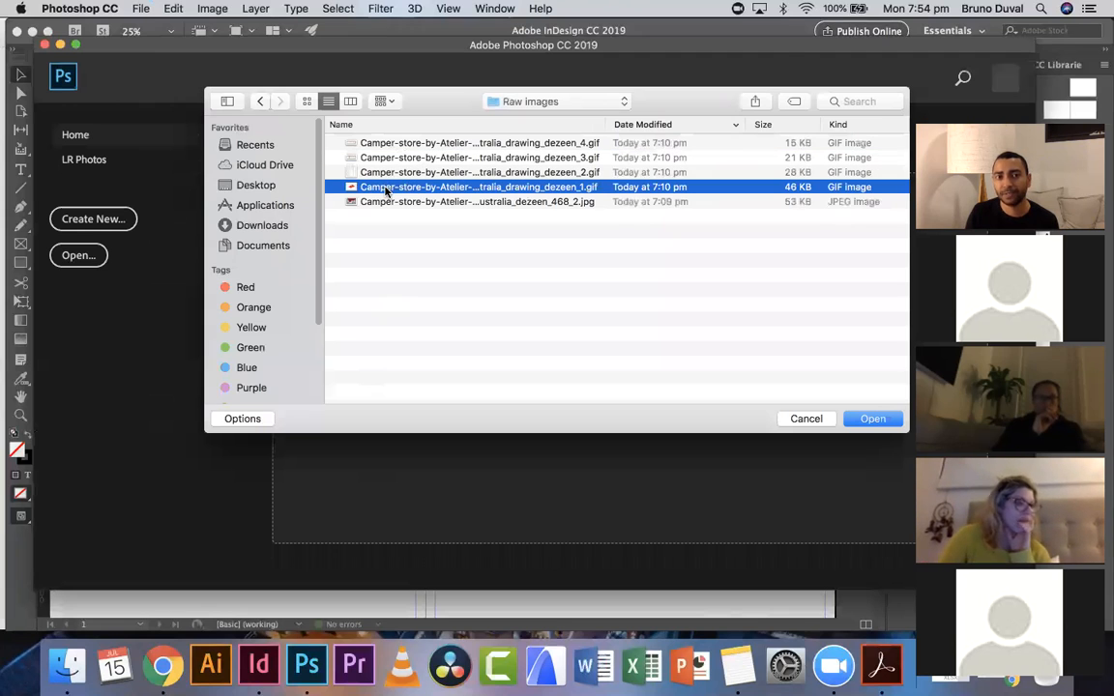
pyautogui.doubleClick(385, 187)
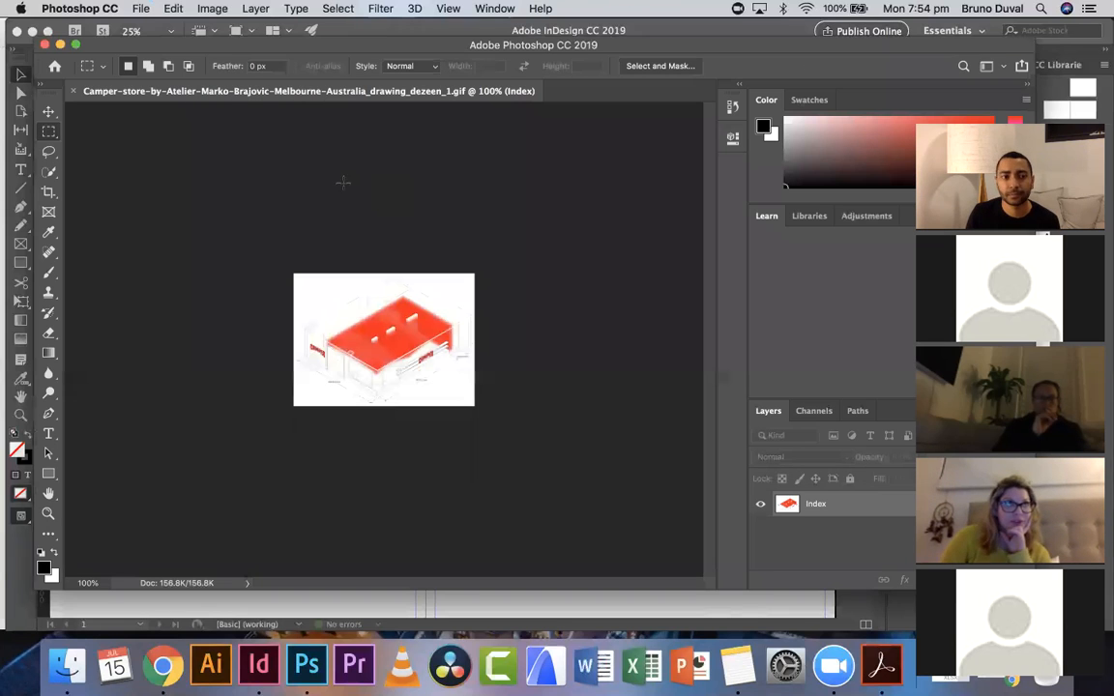
# - Draw a large X across the drawing with the Brush tool and save the image
pyautogui.click(49, 271)
pyautogui.moveTo(311, 288); pyautogui.dragTo(448, 397)
pyautogui.moveTo(413, 288); pyautogui.dragTo(332, 383)
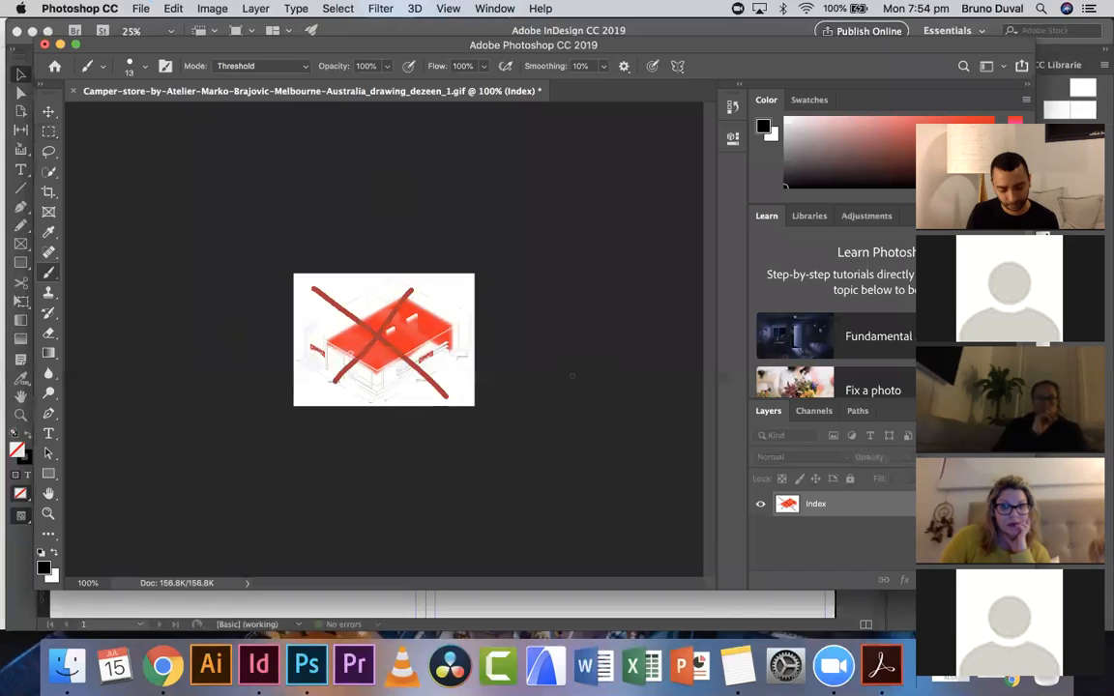
pyautogui.press('super+s')
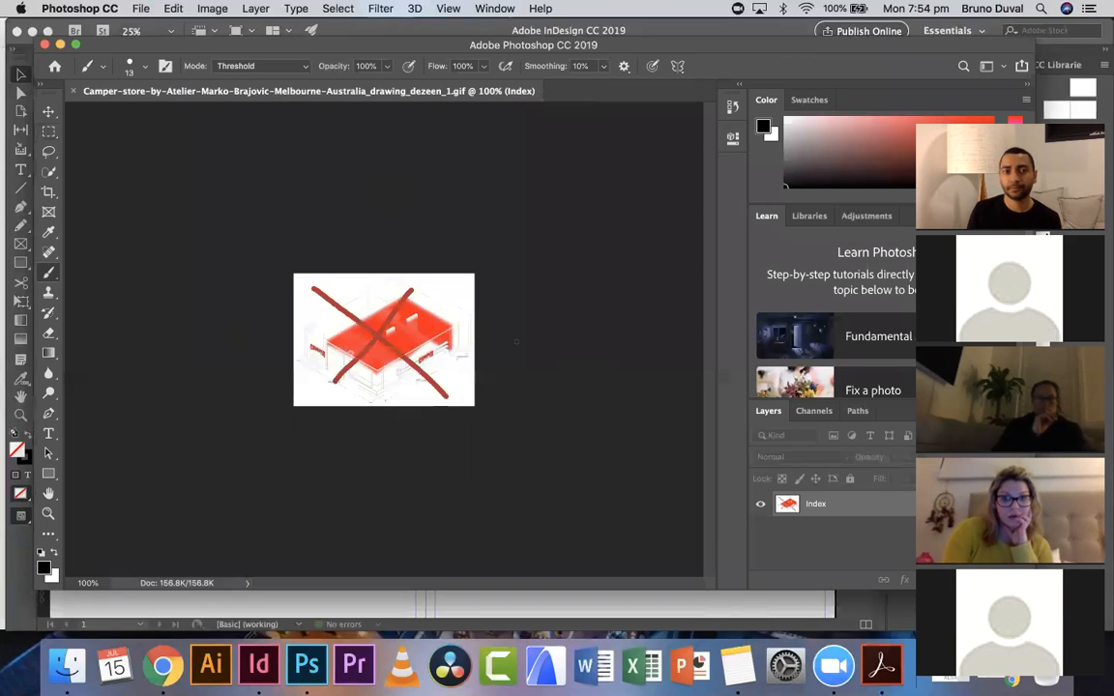
# - Switch to InDesign and update the modified link of the isometric drawing frame
pyautogui.click(354, 30)
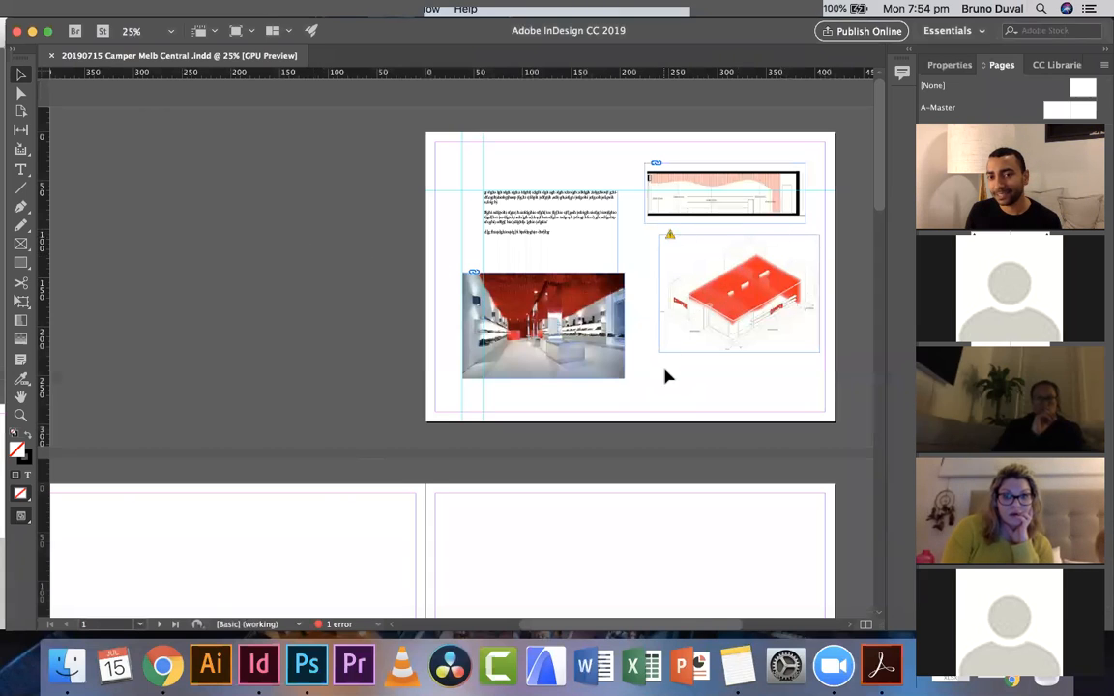
pyautogui.click(670, 241)
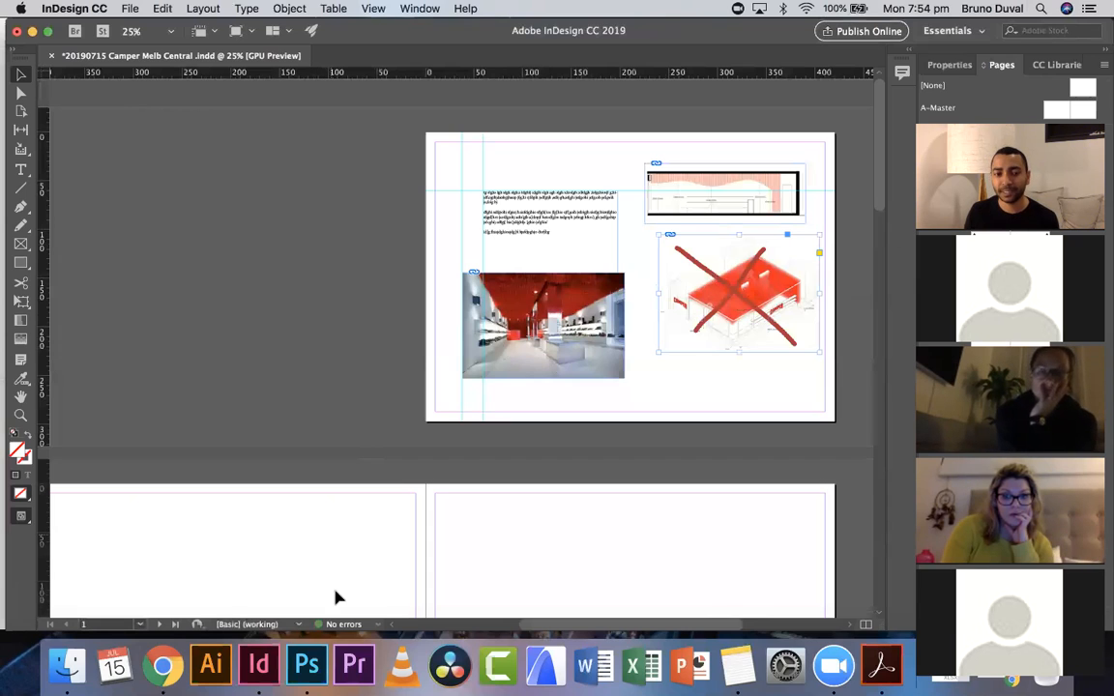
# - Switch back to Photoshop and brush a circle around the drawing
pyautogui.click(307, 668)
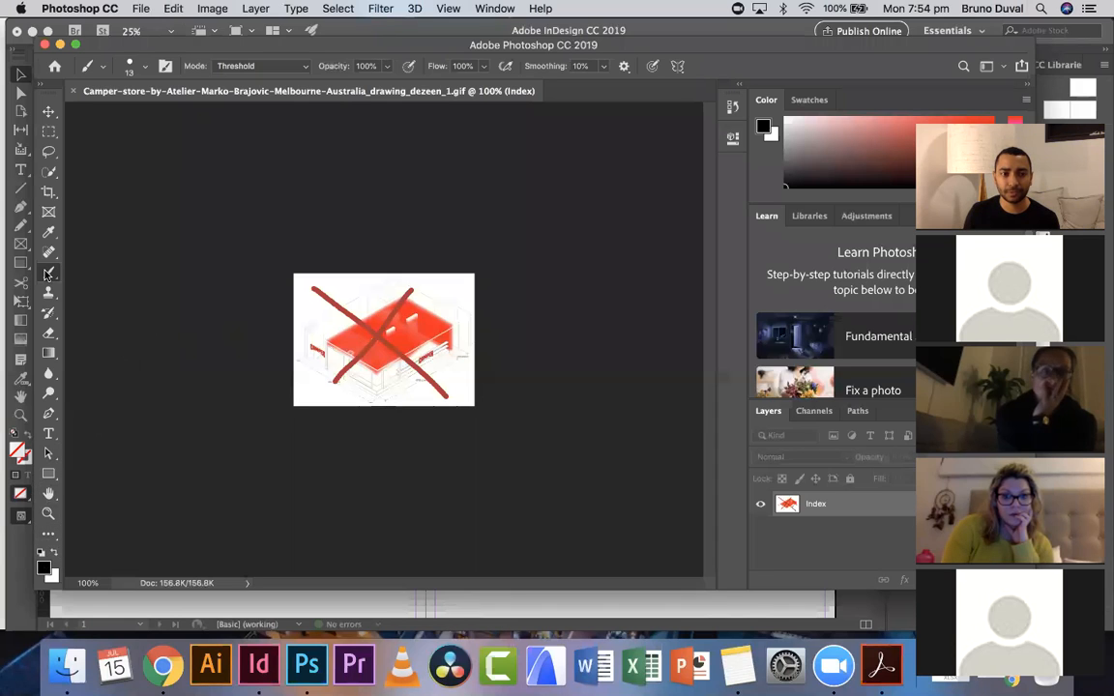
pyautogui.moveTo(350, 267)
pyautogui.mouseDown()
pyautogui.moveTo(306, 295)
pyautogui.moveTo(375, 302)
pyautogui.moveTo(408, 264)
pyautogui.moveTo(306, 304)
pyautogui.moveTo(498, 331)
pyautogui.mouseUp()
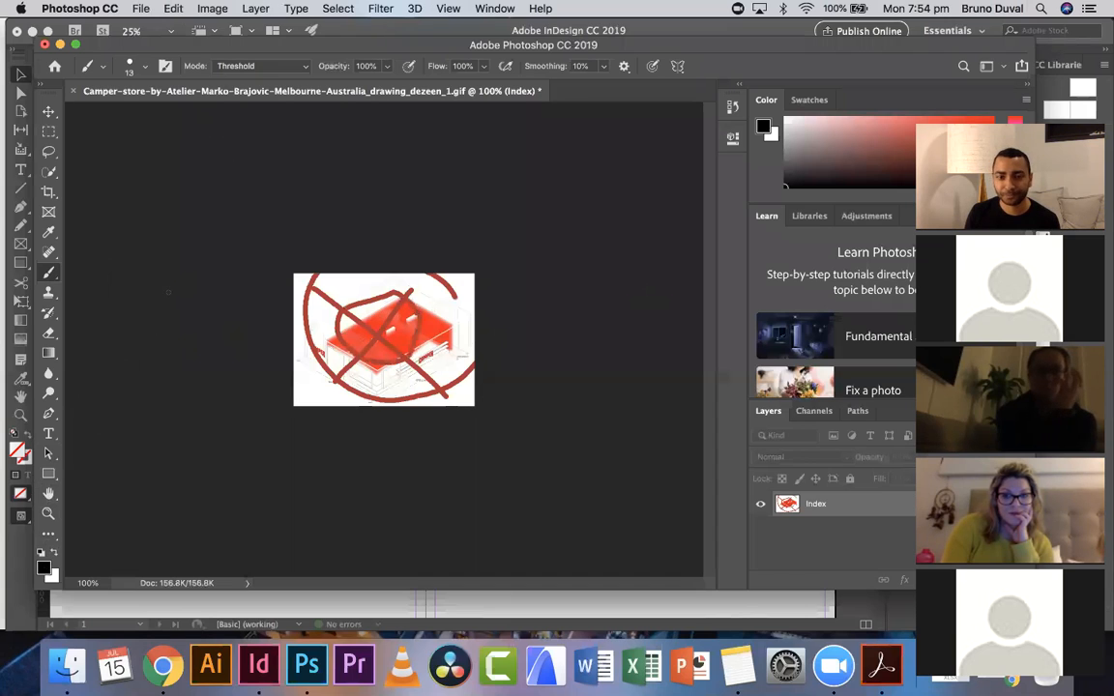
# - Save the circled drawing, then switch to InDesign and update the isometric drawing frame's modified link
pyautogui.press('super+s')
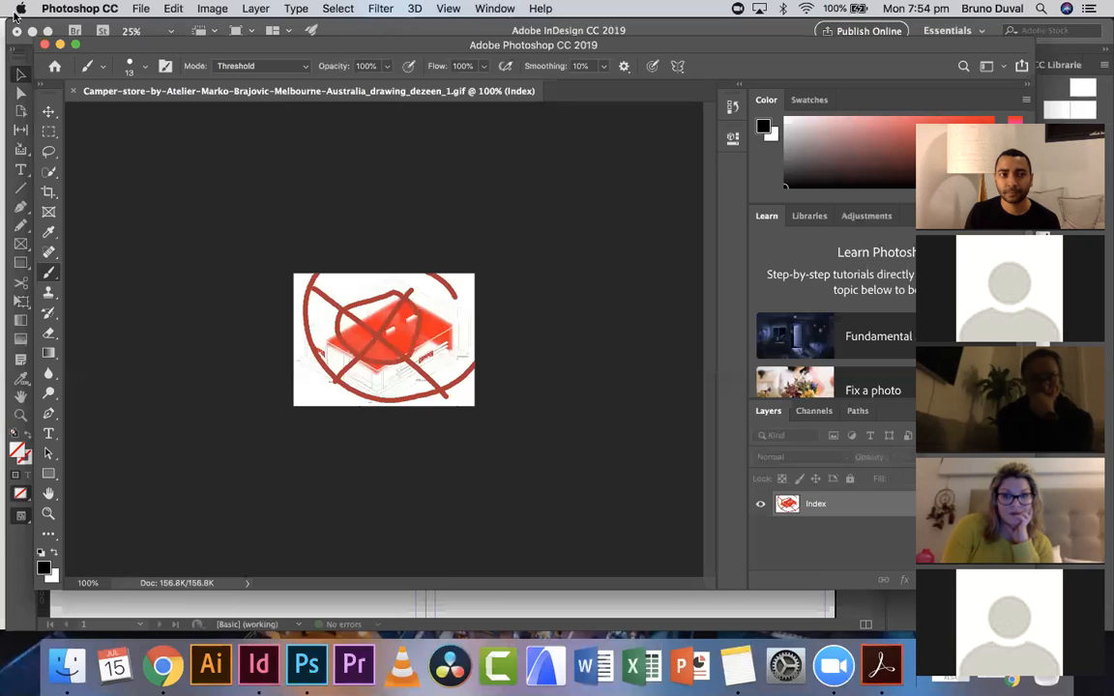
pyautogui.click(378, 31)
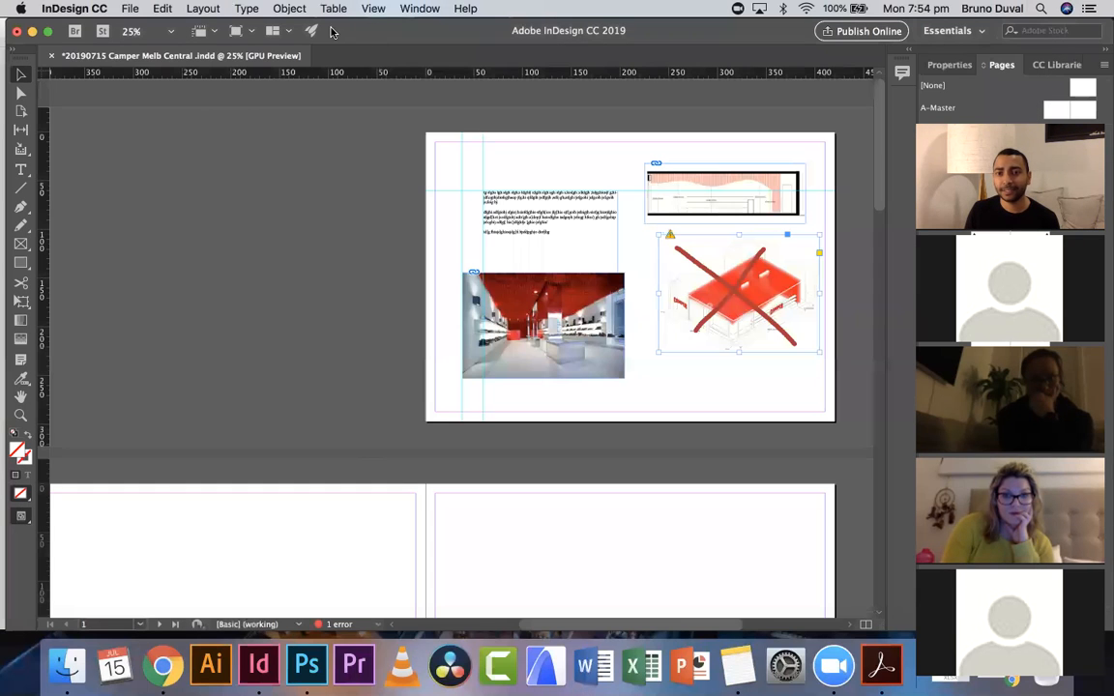
pyautogui.click(669, 237)
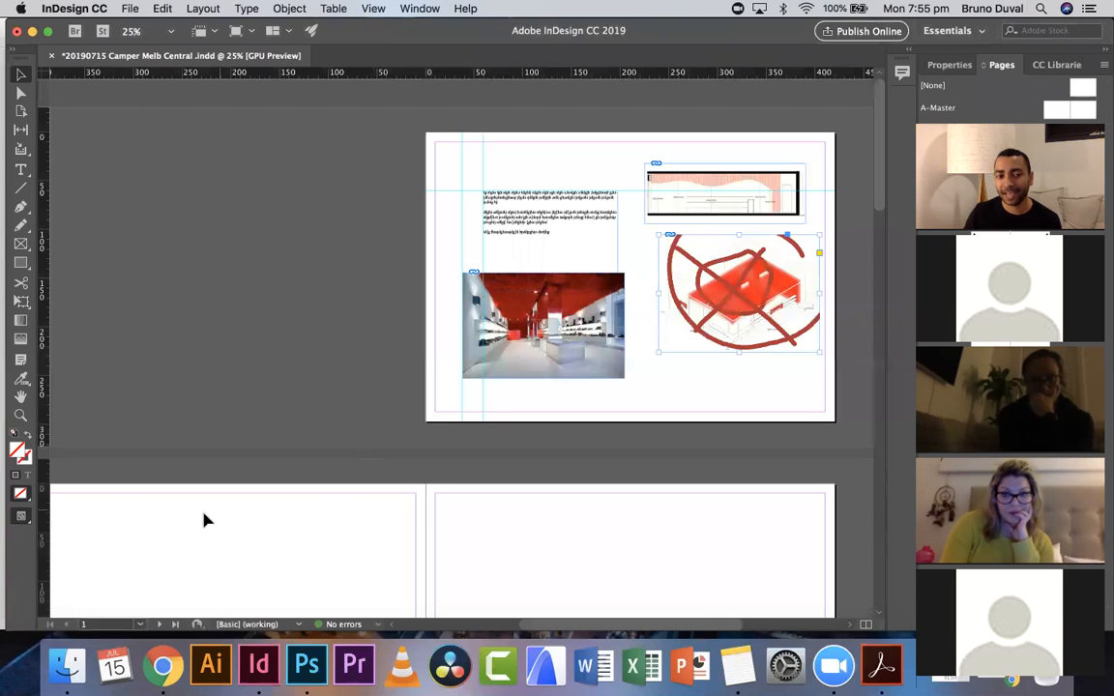
# - Browse the project's Raw images folder in Finder to examine the linked image files
pyautogui.click(67, 665)
pyautogui.press('Left')
pyautogui.press('Left')
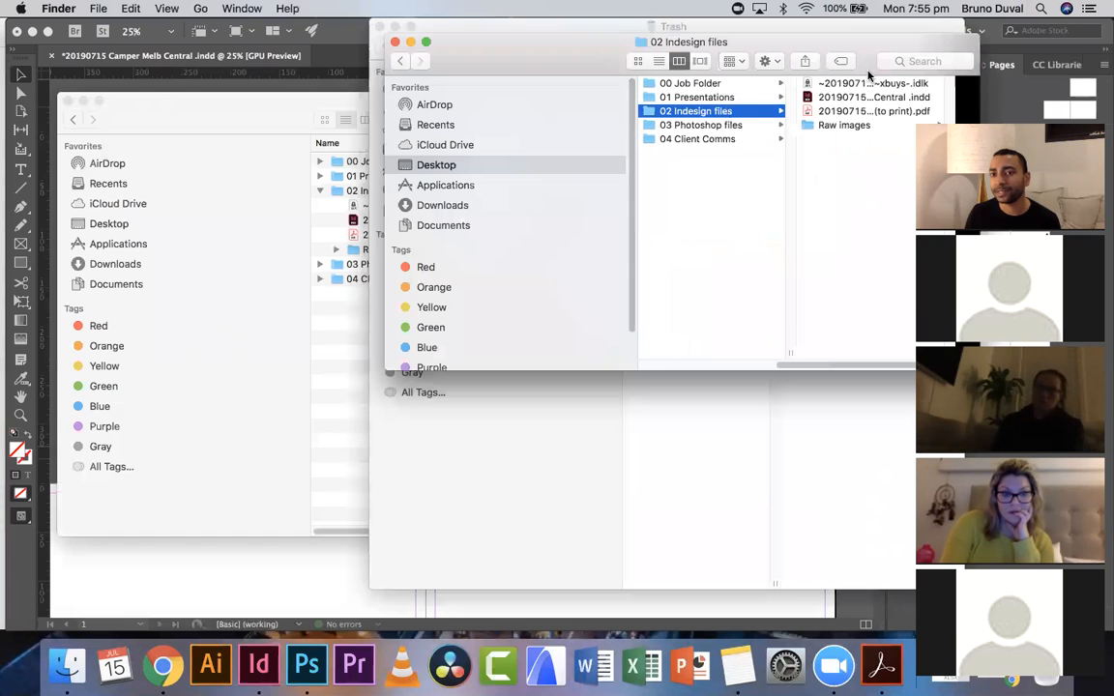
pyautogui.moveTo(855, 35); pyautogui.dragTo(605, 48)
pyautogui.moveTo(741, 398); pyautogui.dragTo(925, 559)
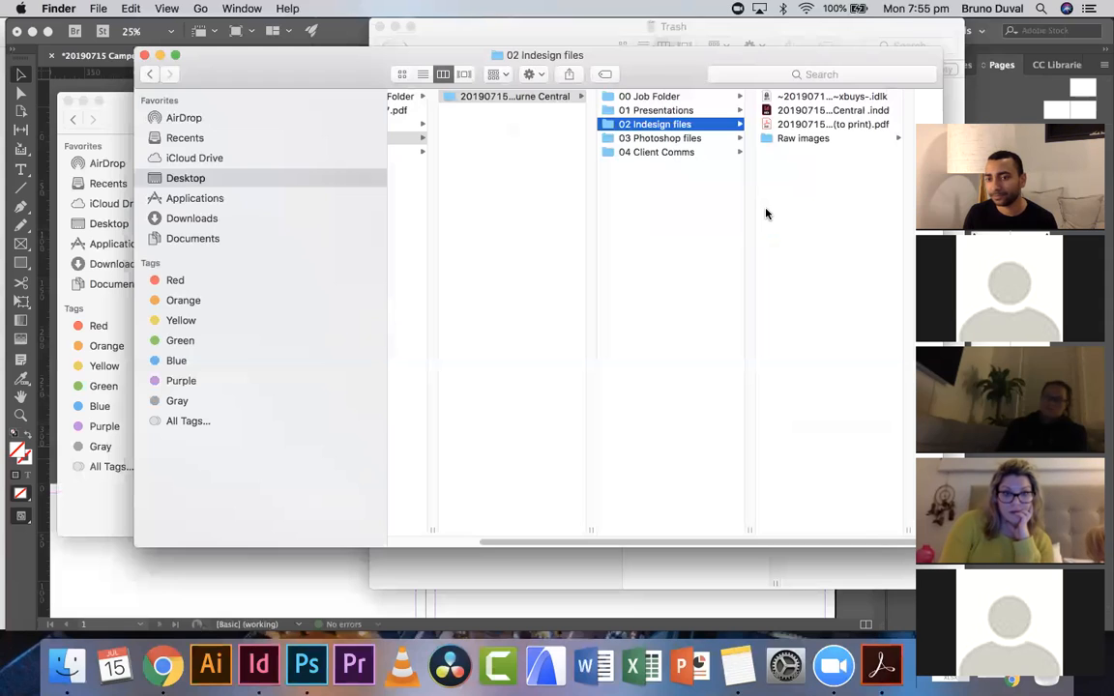
pyautogui.click(816, 139)
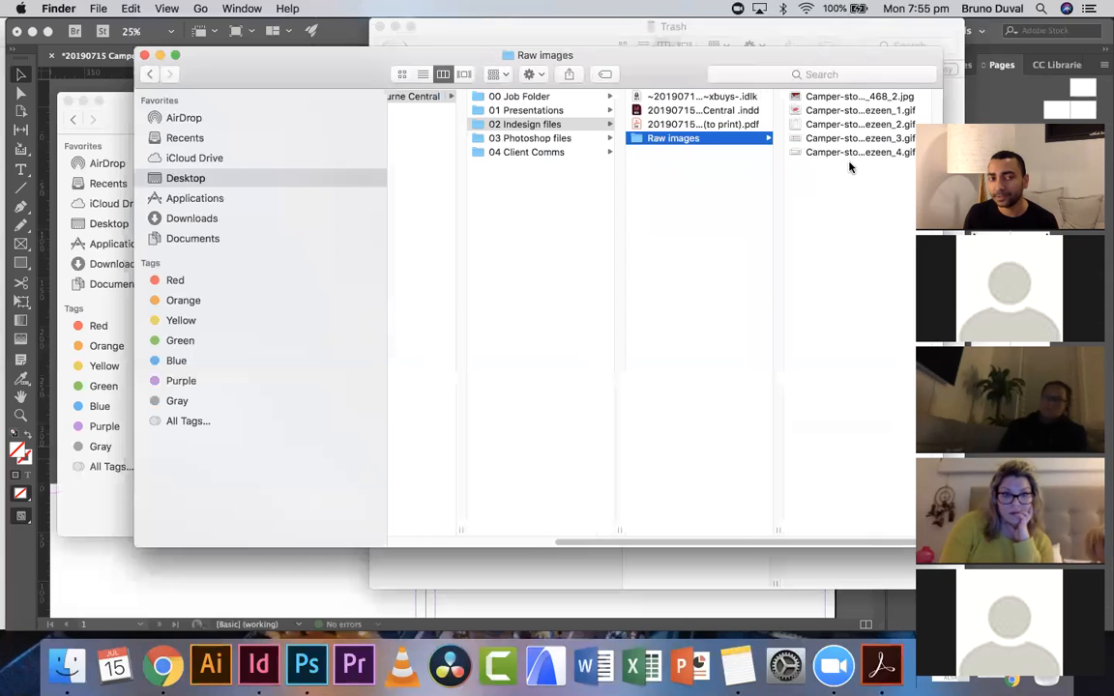
pyautogui.click(144, 34)
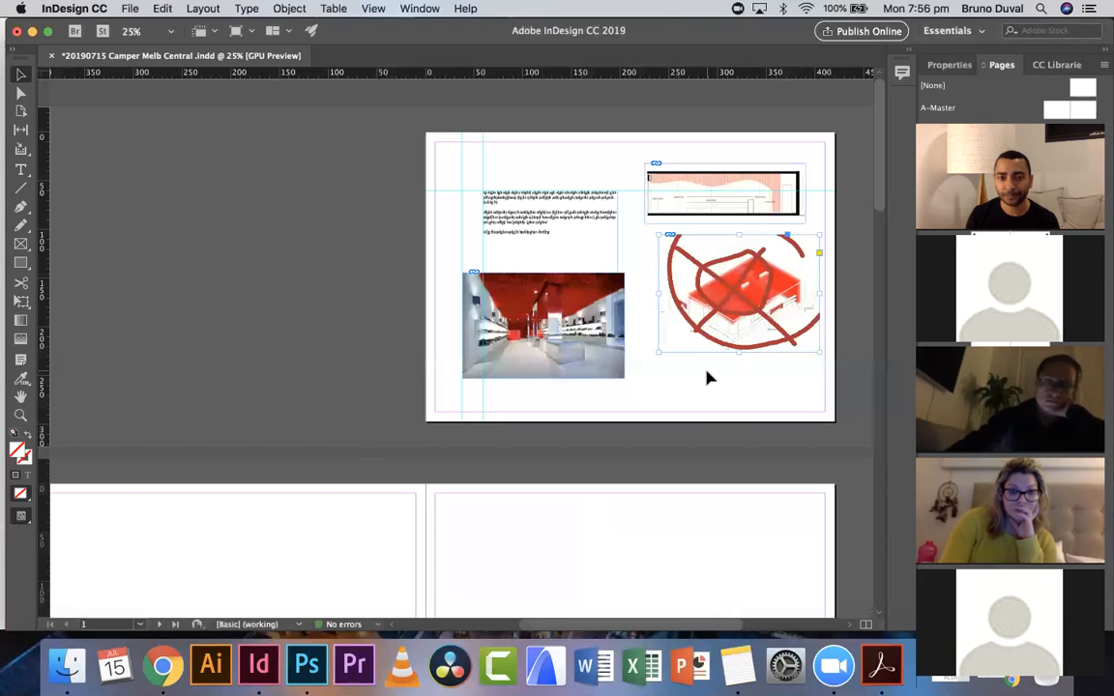
# - Draw a text frame at the top of page 2 and type some placeholder text into it
pyautogui.hscroll(-2, 687, 354)
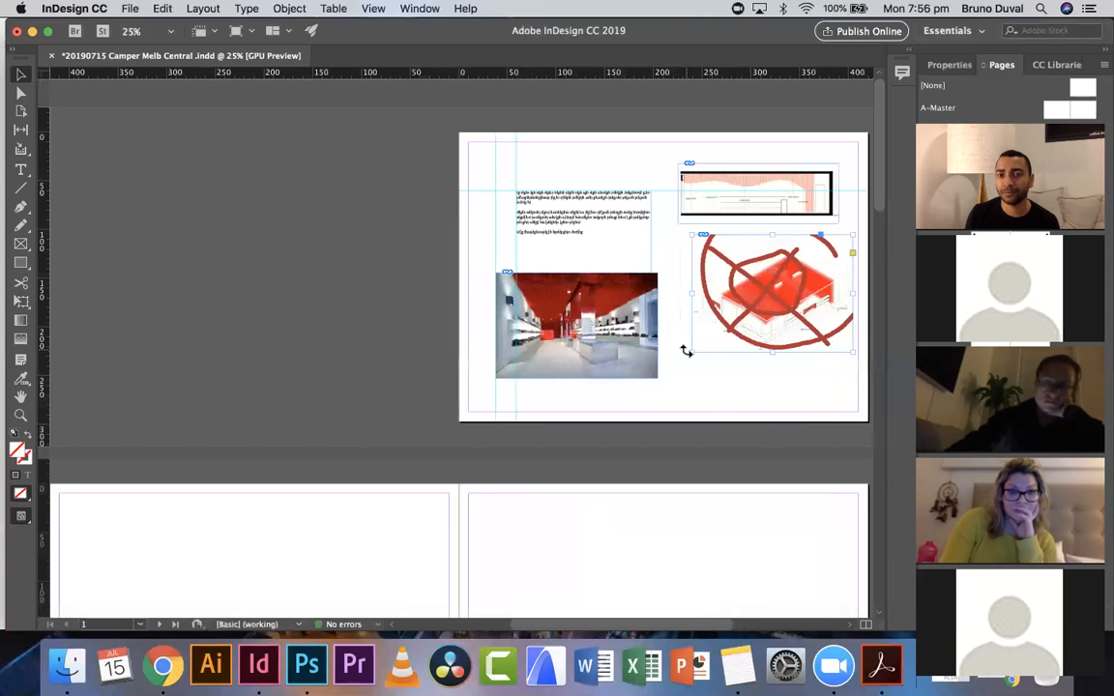
pyautogui.hscroll(-1, 687, 351)
pyautogui.scroll(-3, 676, 348)
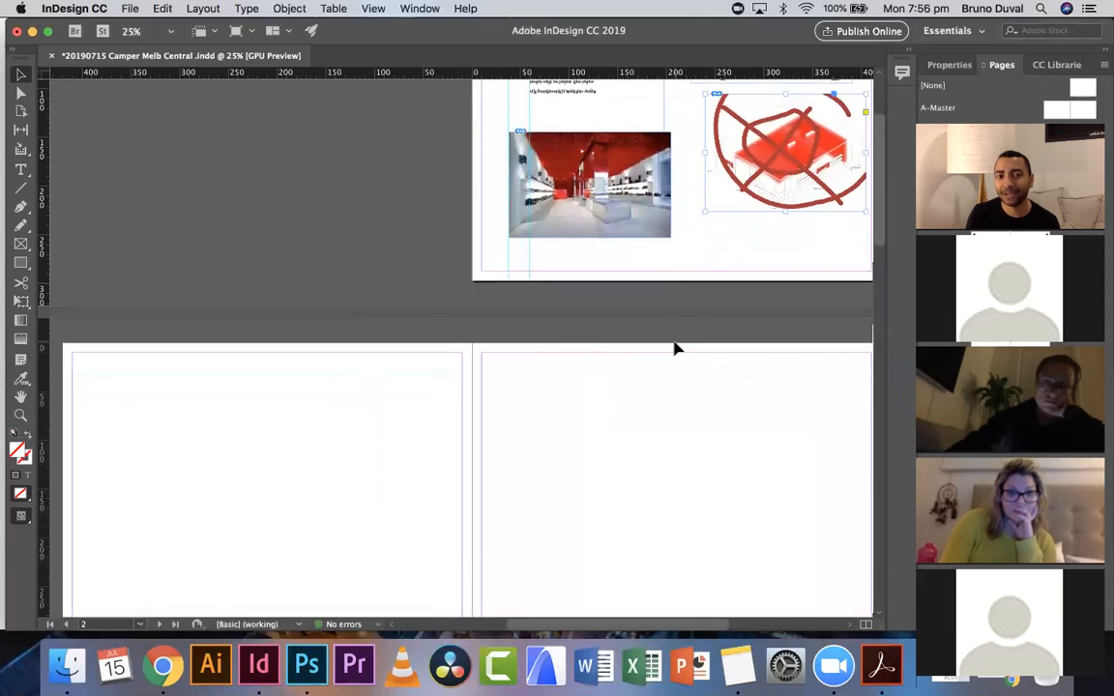
pyautogui.scroll(-1, 634, 329)
pyautogui.click(21, 169)
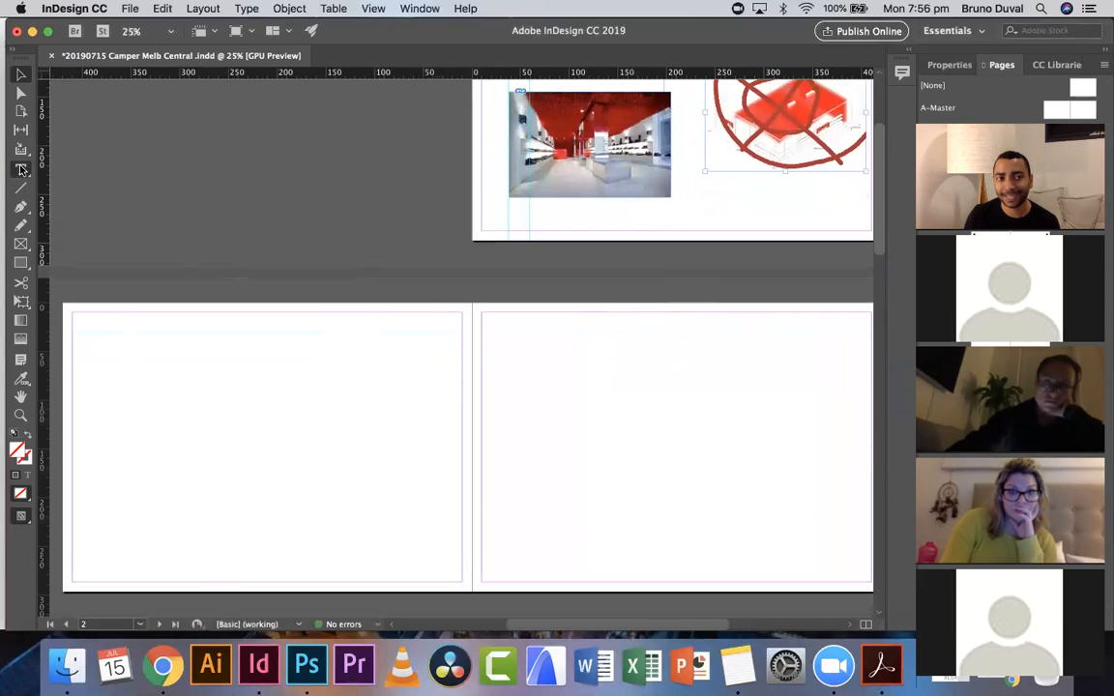
pyautogui.moveTo(92, 332); pyautogui.dragTo(260, 429)
pyautogui.write('gfdh dgh dgh')
# - Place Camper-store-by-Atelier-Marko-Brajovic-Melbourne-Australia_dezeen_468_2.jpg into the selected text frame, replacing it
pyautogui.click(20, 76)
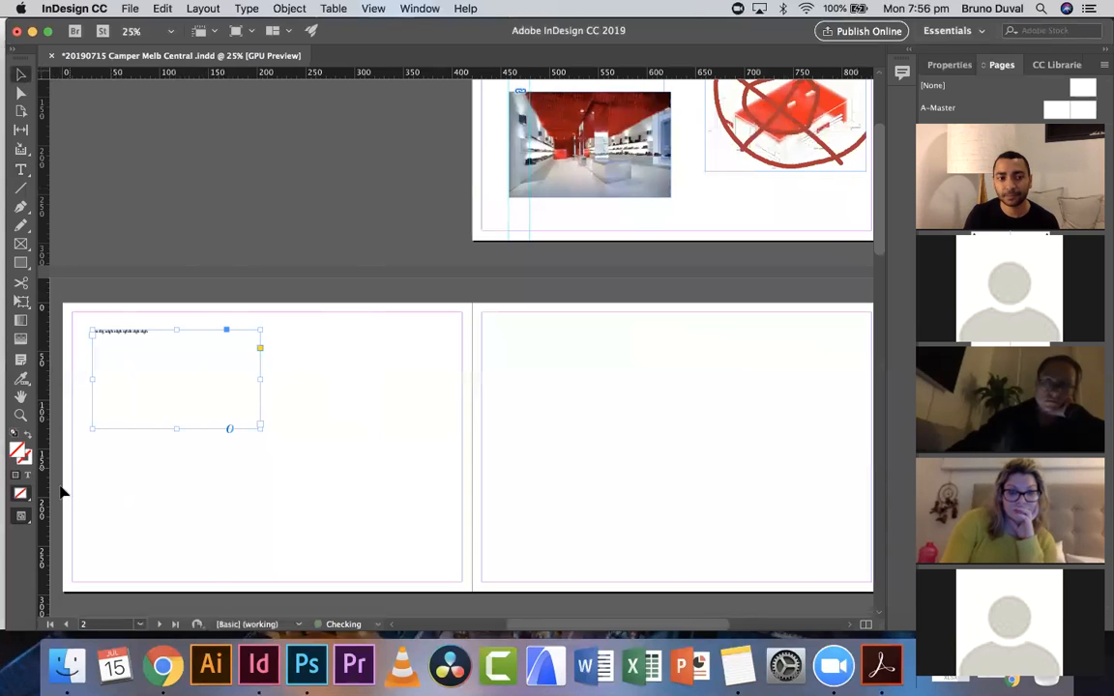
pyautogui.click(21, 415)
pyautogui.click(117, 392)
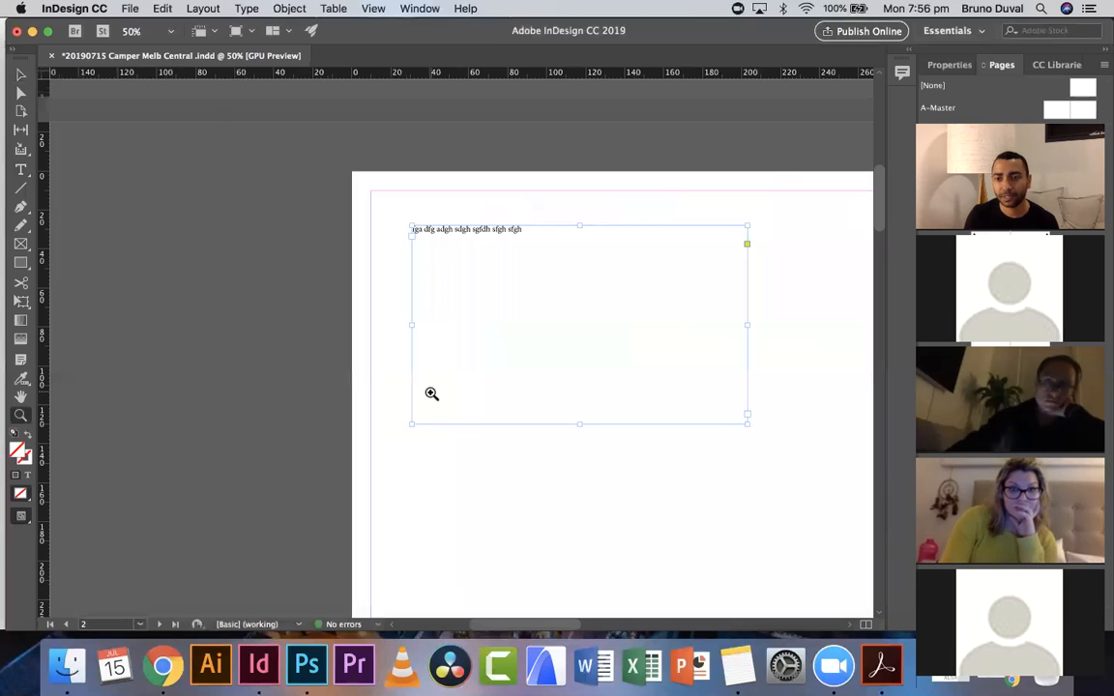
pyautogui.hscroll(5, 431, 394)
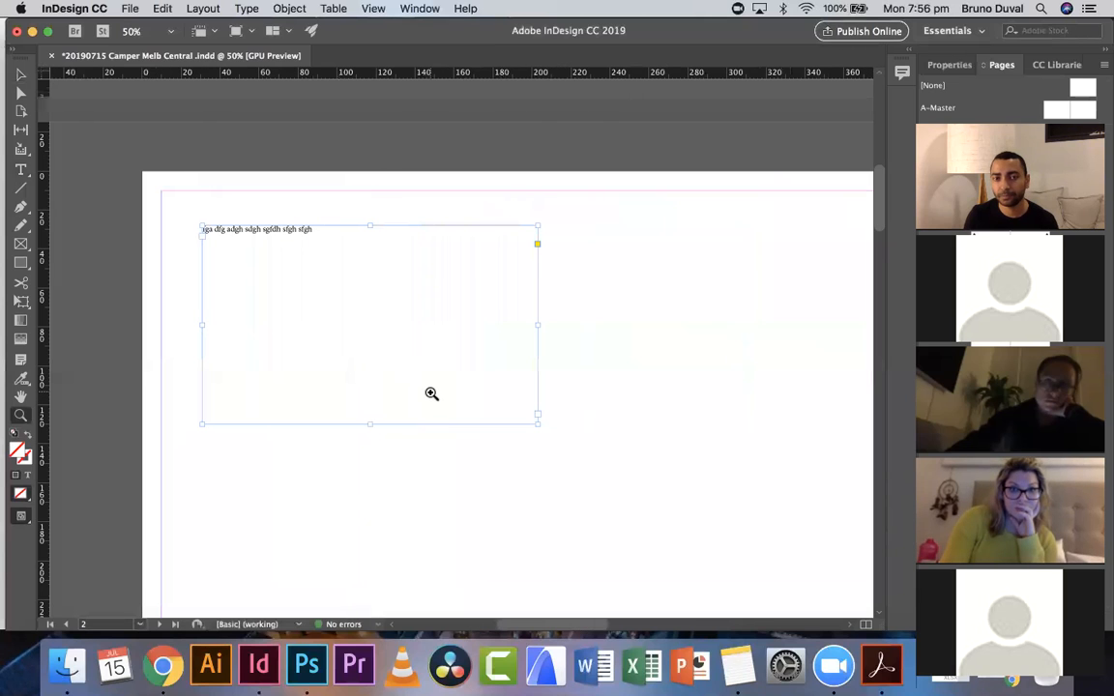
pyautogui.click(129, 9)
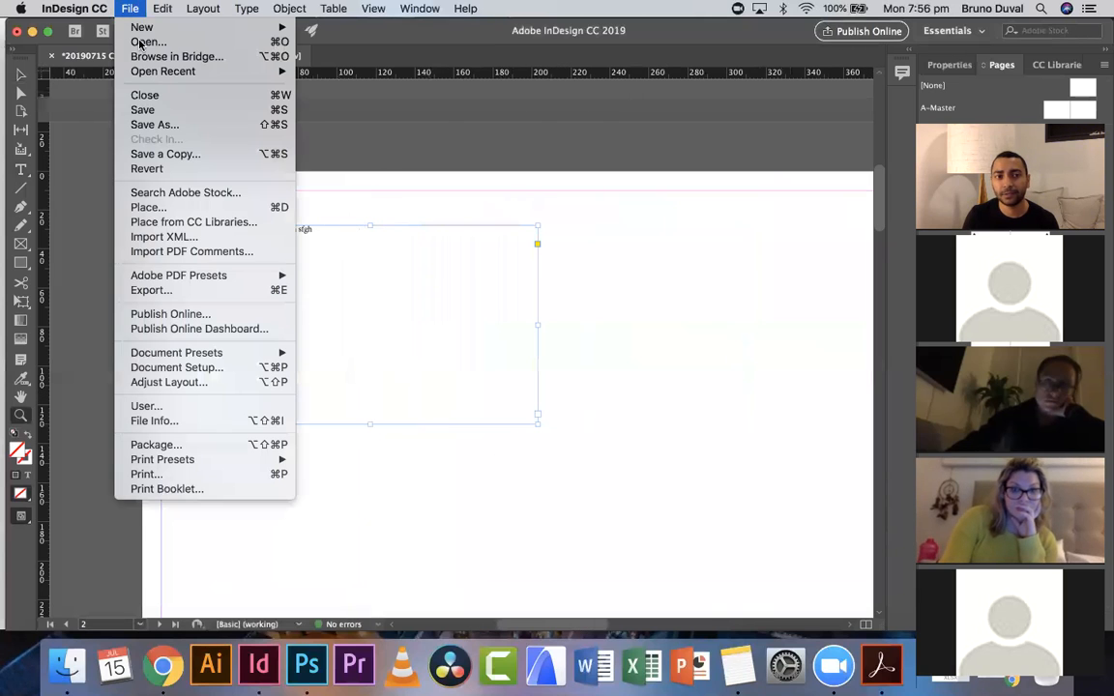
pyautogui.click(174, 208)
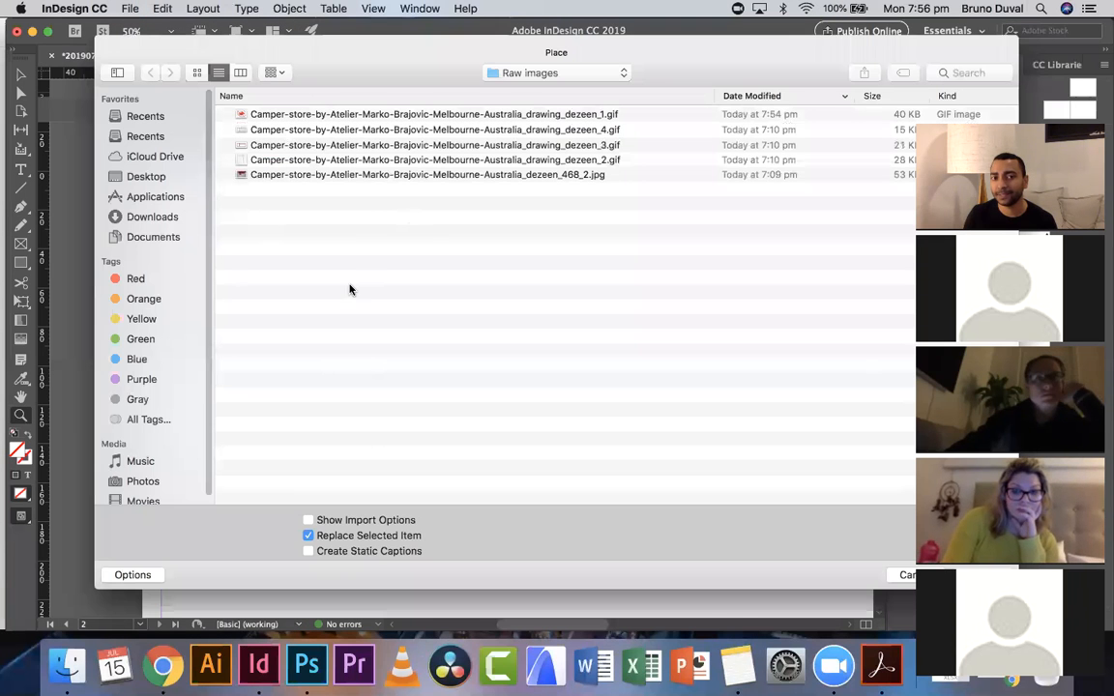
pyautogui.doubleClick(368, 174)
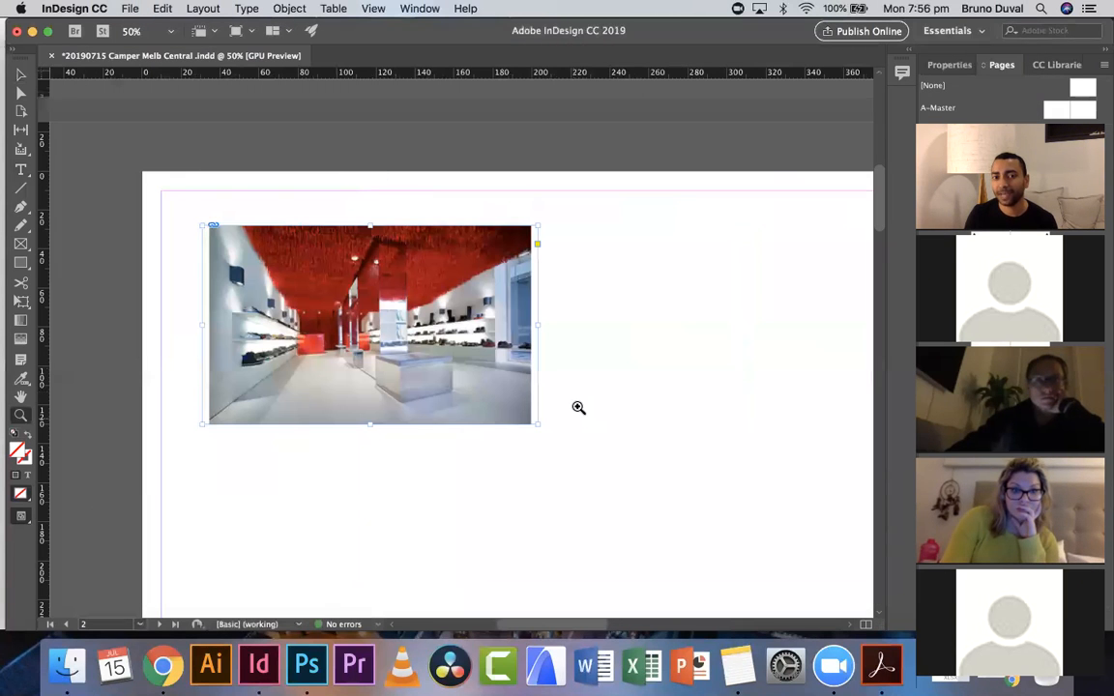
# - Enlarge the placed image frame slightly from its corner
pyautogui.click(22, 75)
pyautogui.moveTo(413, 292)
pyautogui.mouseDown()
pyautogui.moveTo(569, 367)
pyautogui.moveTo(486, 315)
pyautogui.moveTo(380, 281)
pyautogui.moveTo(553, 292)
pyautogui.moveTo(421, 286)
pyautogui.mouseUp()
pyautogui.hscroll(1, 431, 280)
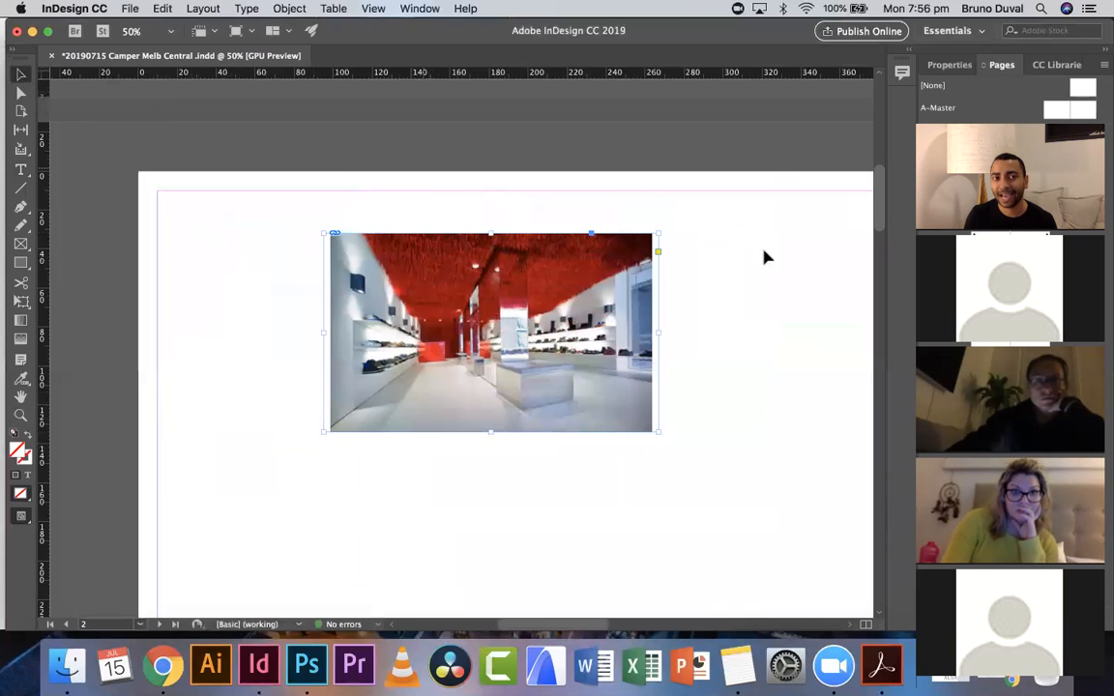
pyautogui.moveTo(659, 236)
pyautogui.mouseDown()
pyautogui.moveTo(535, 331)
pyautogui.moveTo(535, 311)
pyautogui.moveTo(658, 236)
pyautogui.moveTo(546, 253)
pyautogui.moveTo(571, 286)
pyautogui.moveTo(665, 229)
pyautogui.mouseUp()
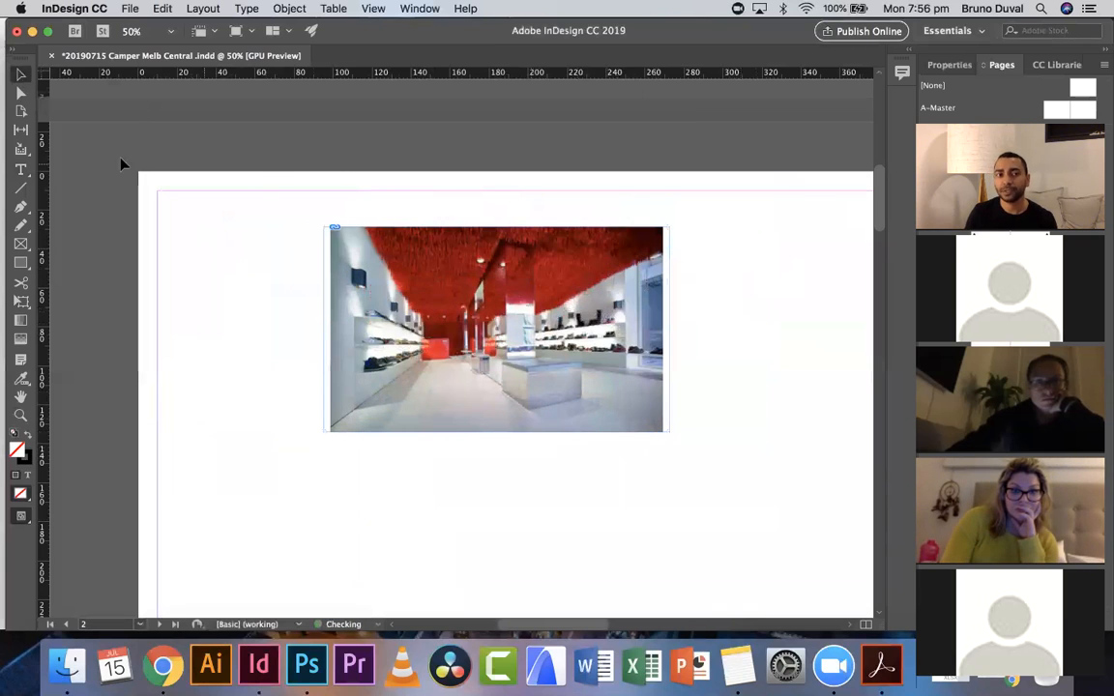
# - Add a vertical and a horizontal ruler guide and move the image so its corner snaps to them
pyautogui.moveTo(42, 179); pyautogui.dragTo(277, 183)
pyautogui.moveTo(253, 79); pyautogui.dragTo(232, 287)
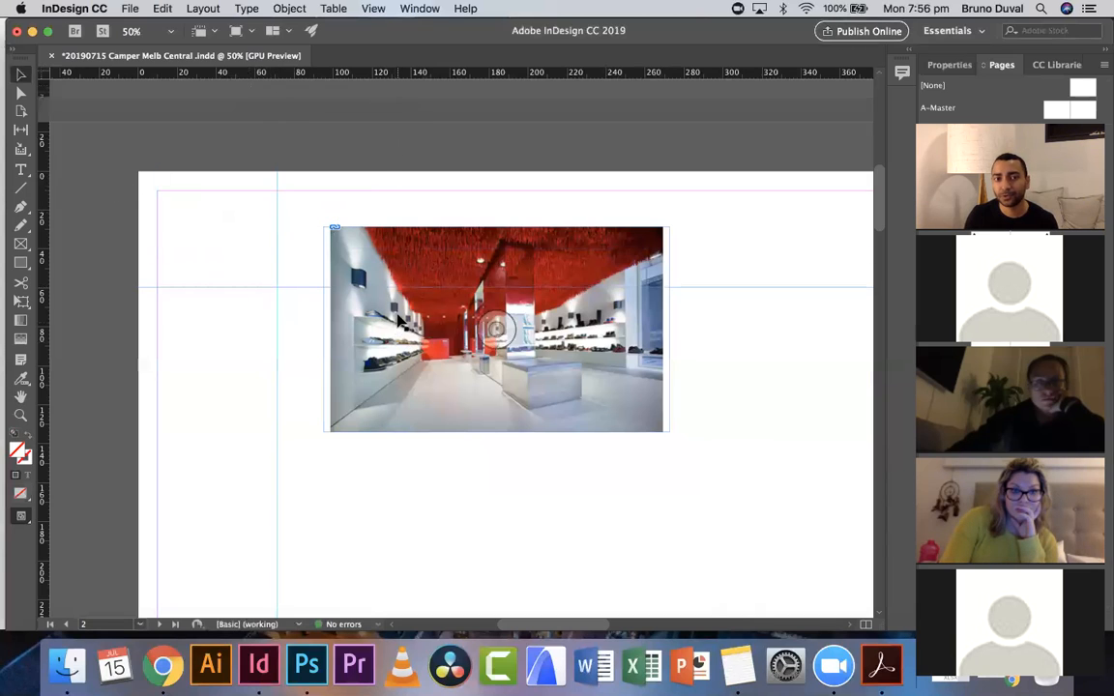
pyautogui.moveTo(395, 330); pyautogui.dragTo(353, 340)
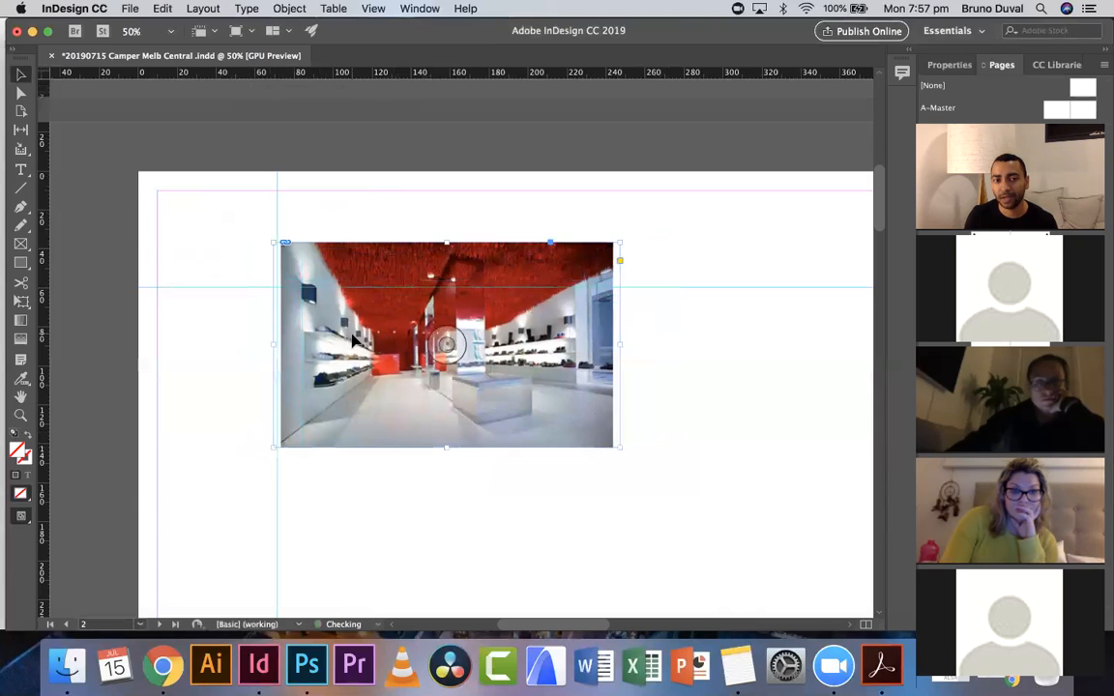
pyautogui.click(631, 389)
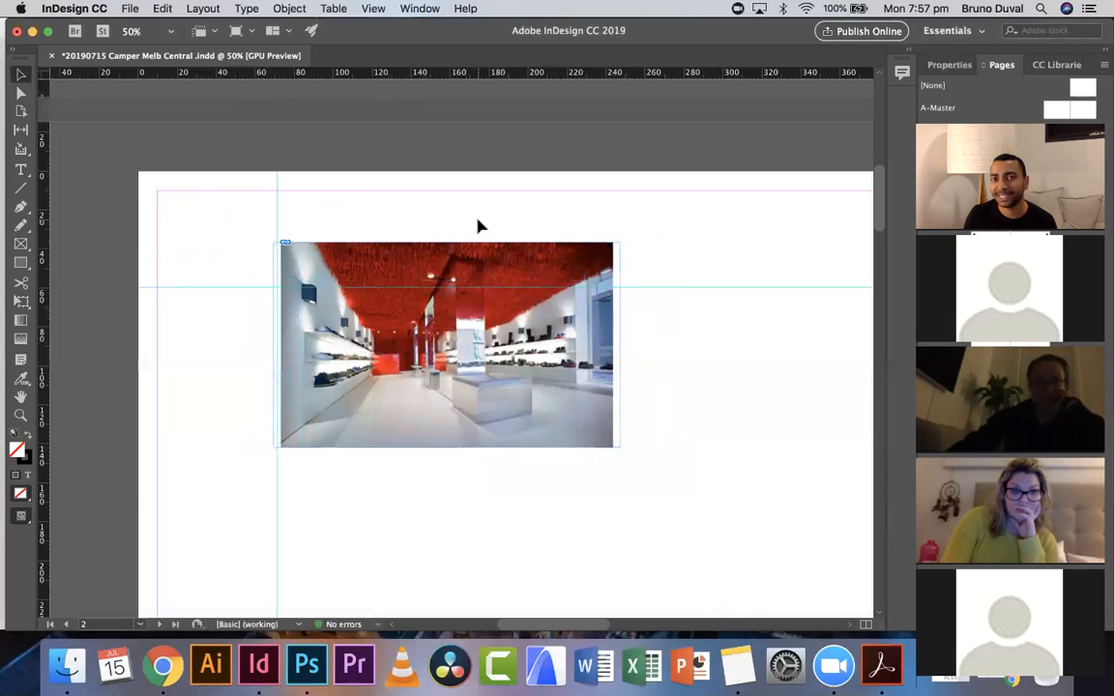
pyautogui.click(130, 9)
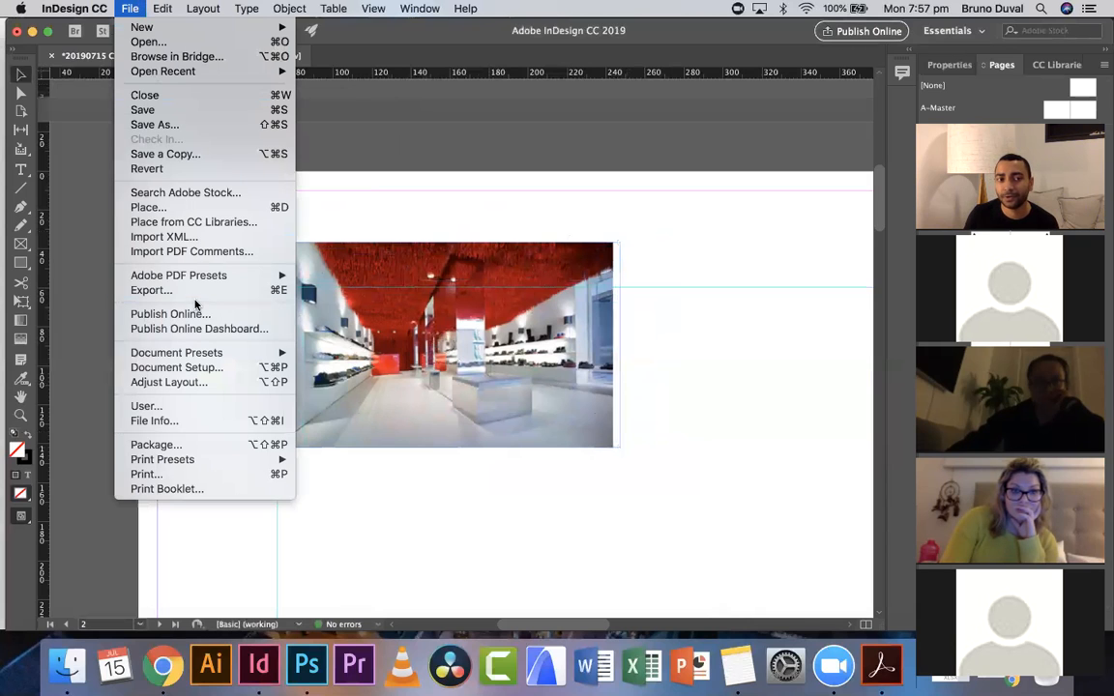
pyautogui.click(257, 292)
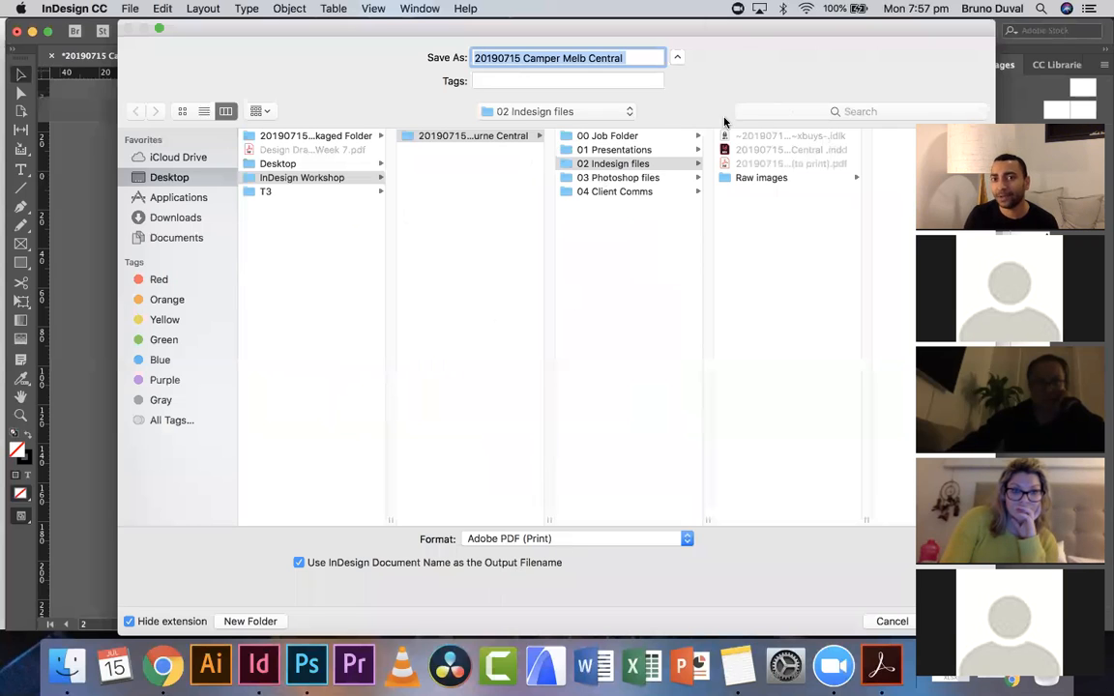
pyautogui.moveTo(861, 25); pyautogui.dragTo(765, 23)
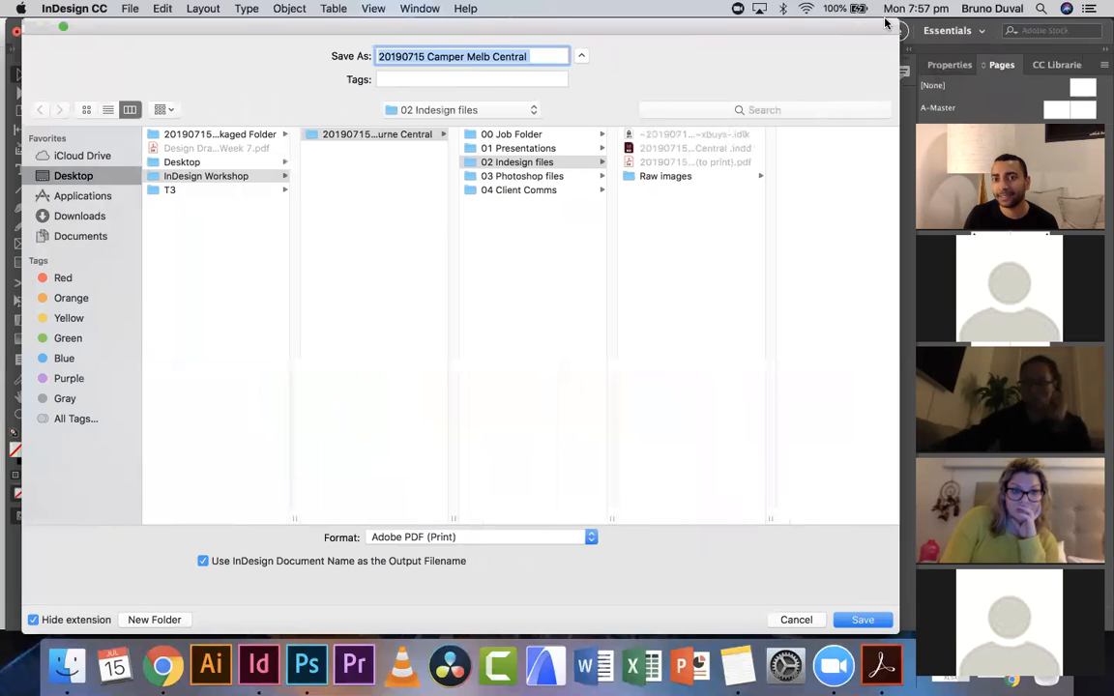
pyautogui.click(797, 620)
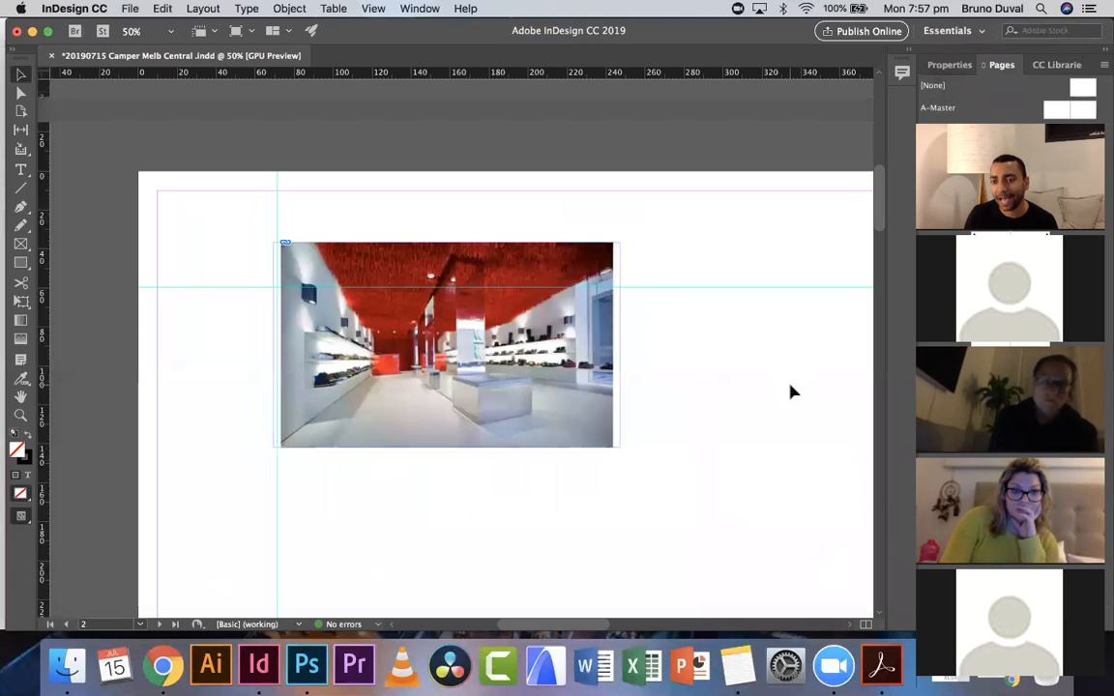
# - Switch to the browser and open designspiration.net in a new tab
pyautogui.scroll(-3, 791, 385)
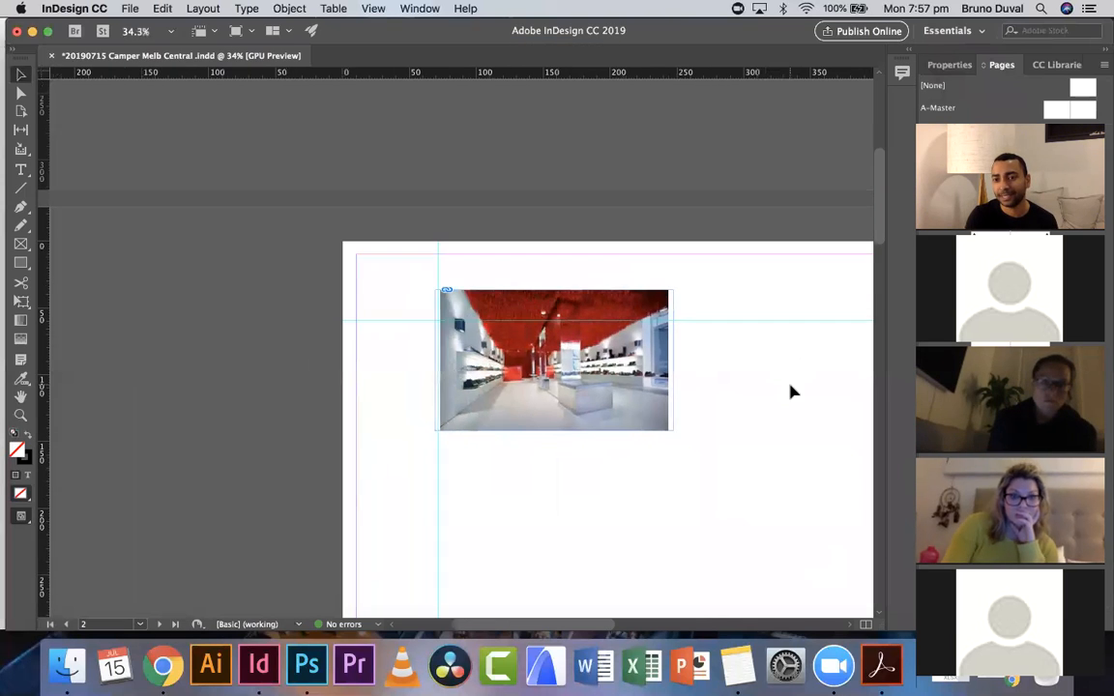
pyautogui.scroll(-2, 790, 385)
pyautogui.hscroll(5, 790, 391)
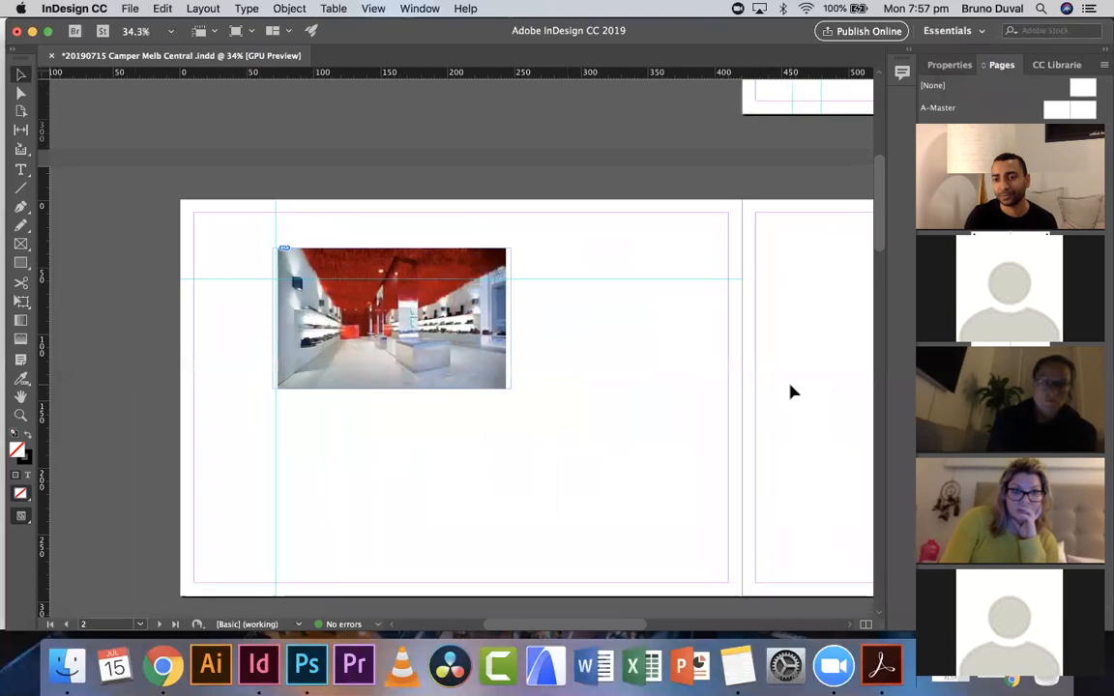
pyautogui.scroll(-2, 790, 387)
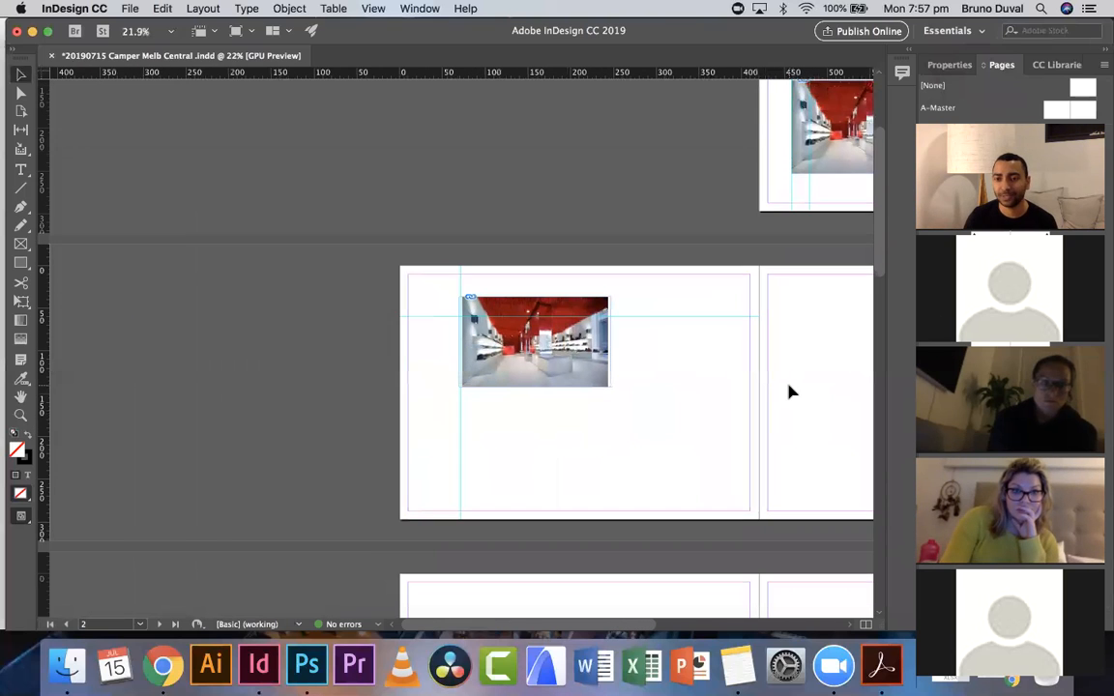
pyautogui.click(163, 665)
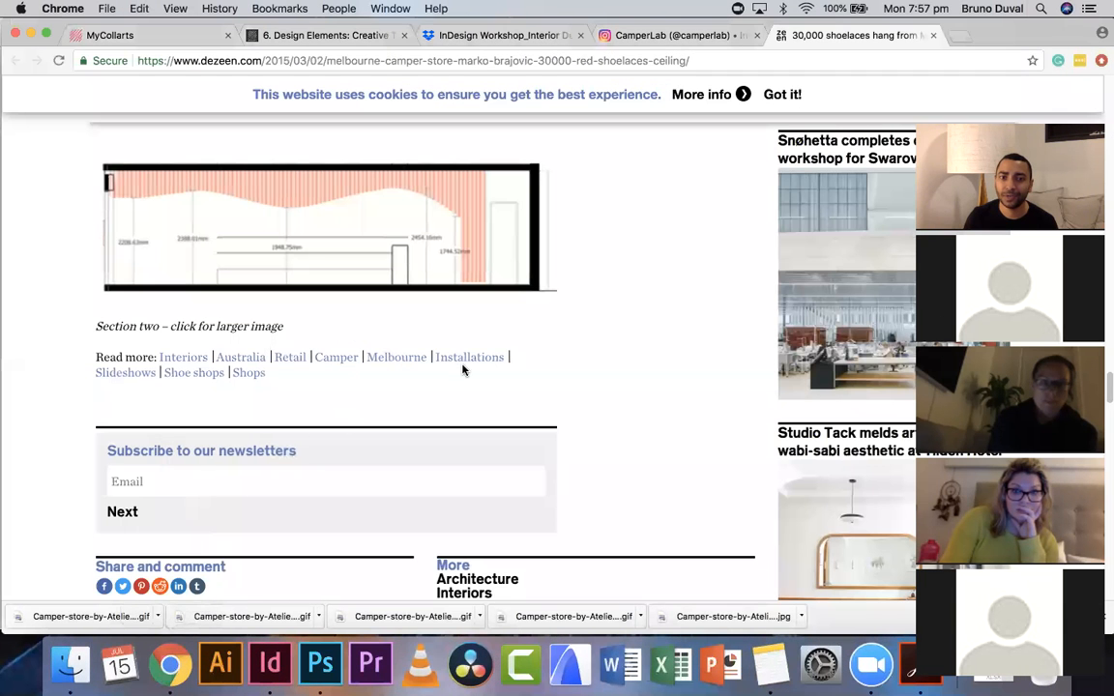
pyautogui.scroll(15, 466, 358)
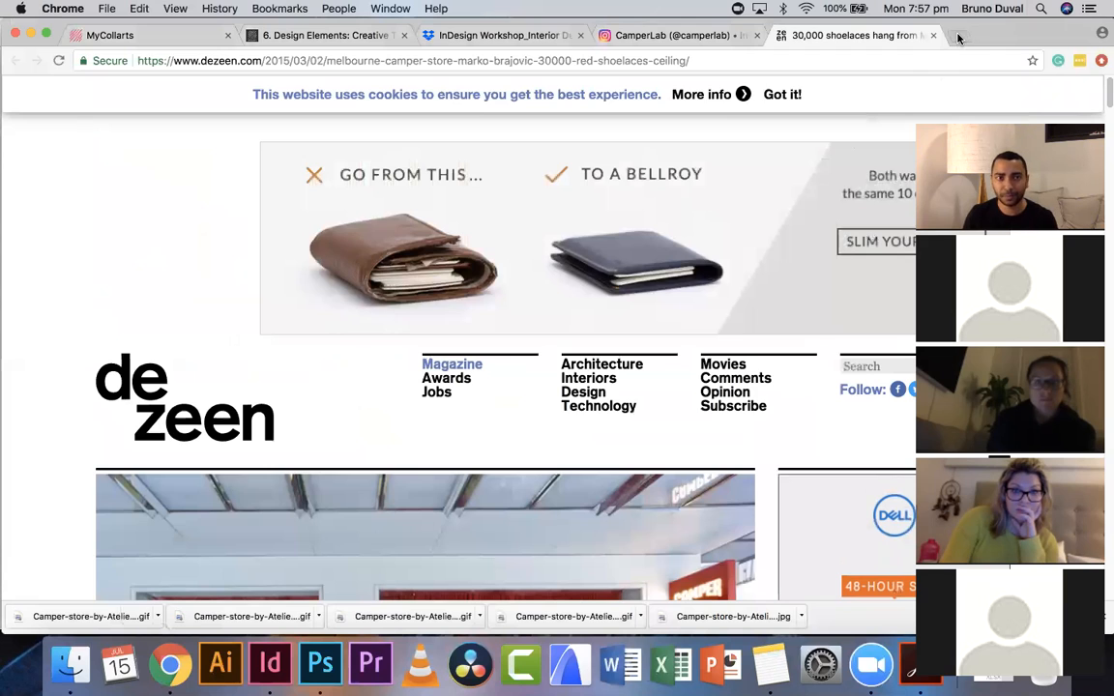
pyautogui.click(958, 37)
pyautogui.write('design')
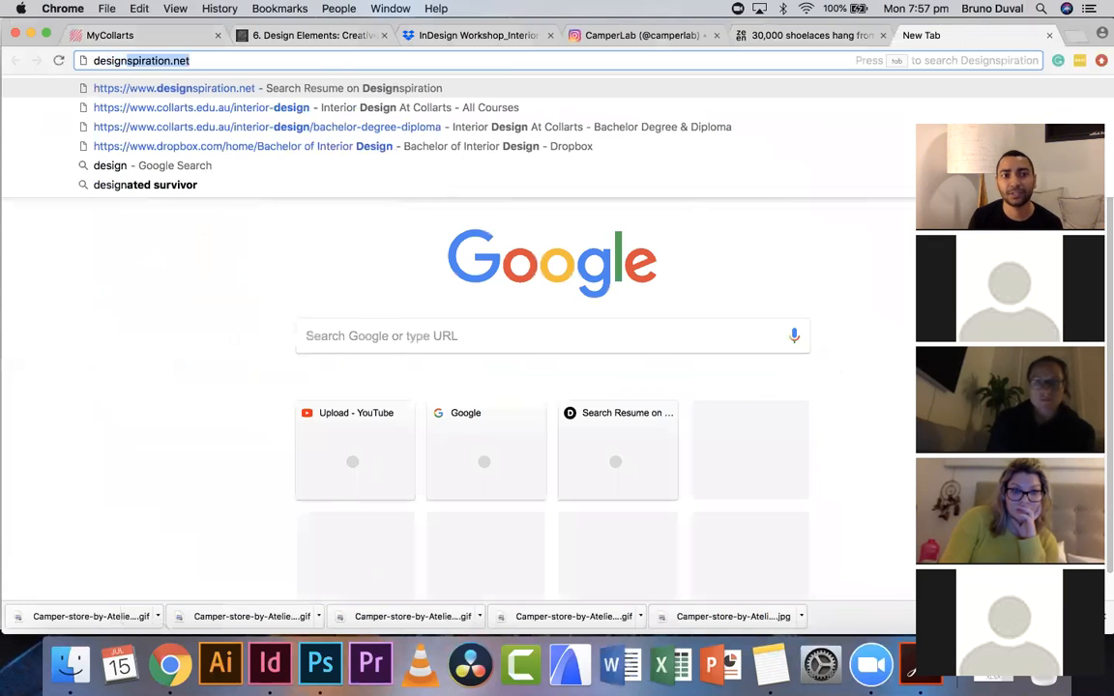
pyautogui.press('Return')
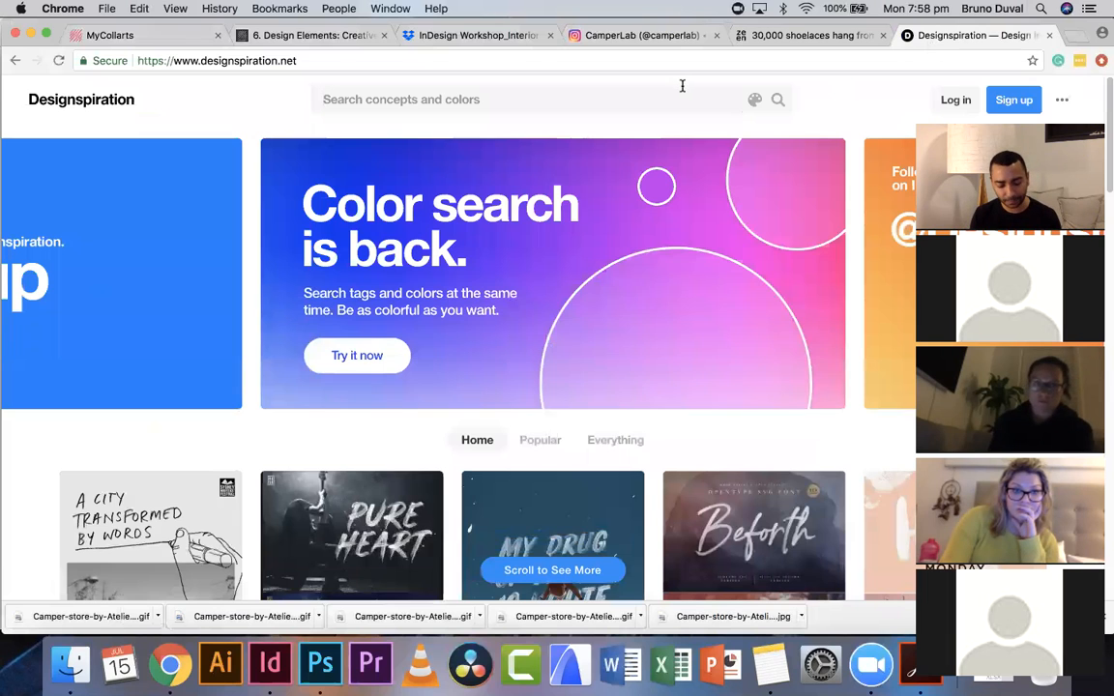
# - Search Designspiration for layout and scroll through the results
pyautogui.write('layiu')
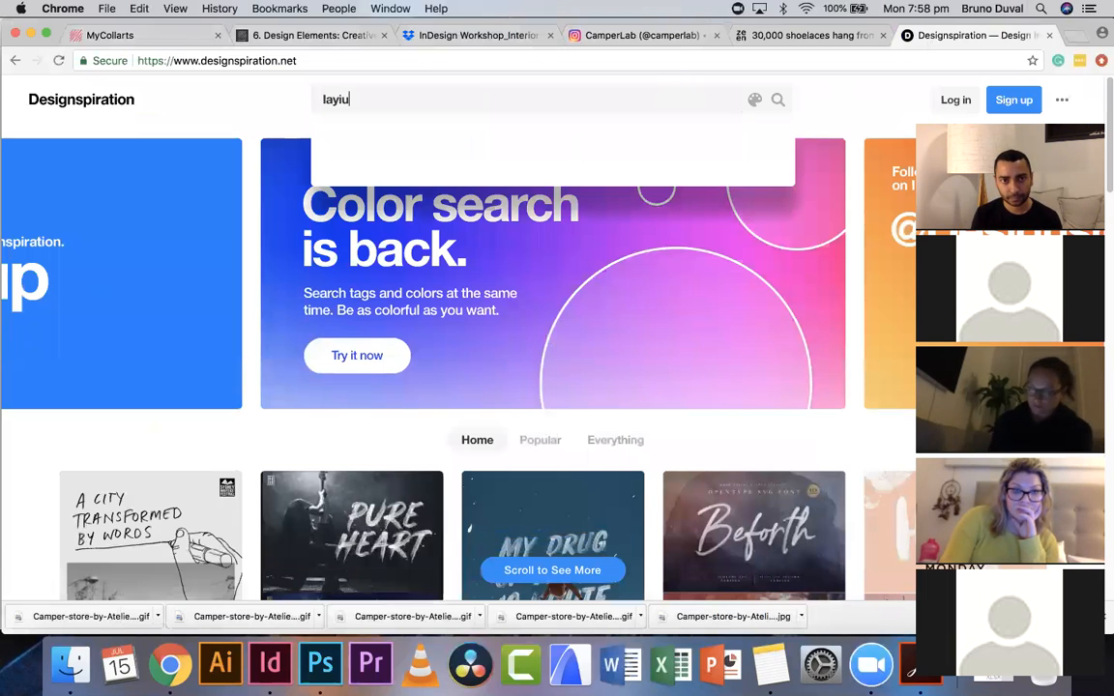
pyautogui.press('BackSpace')
pyautogui.press('BackSpace')
pyautogui.press('Return')
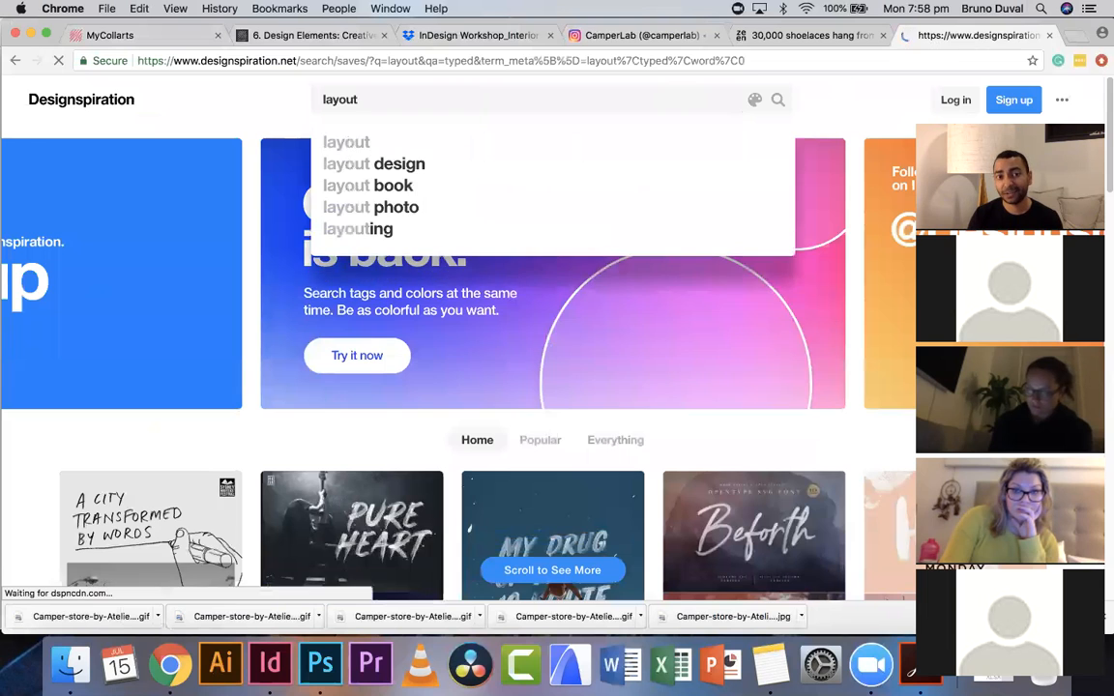
pyautogui.scroll(-1, 686, 237)
pyautogui.scroll(-3, 686, 237)
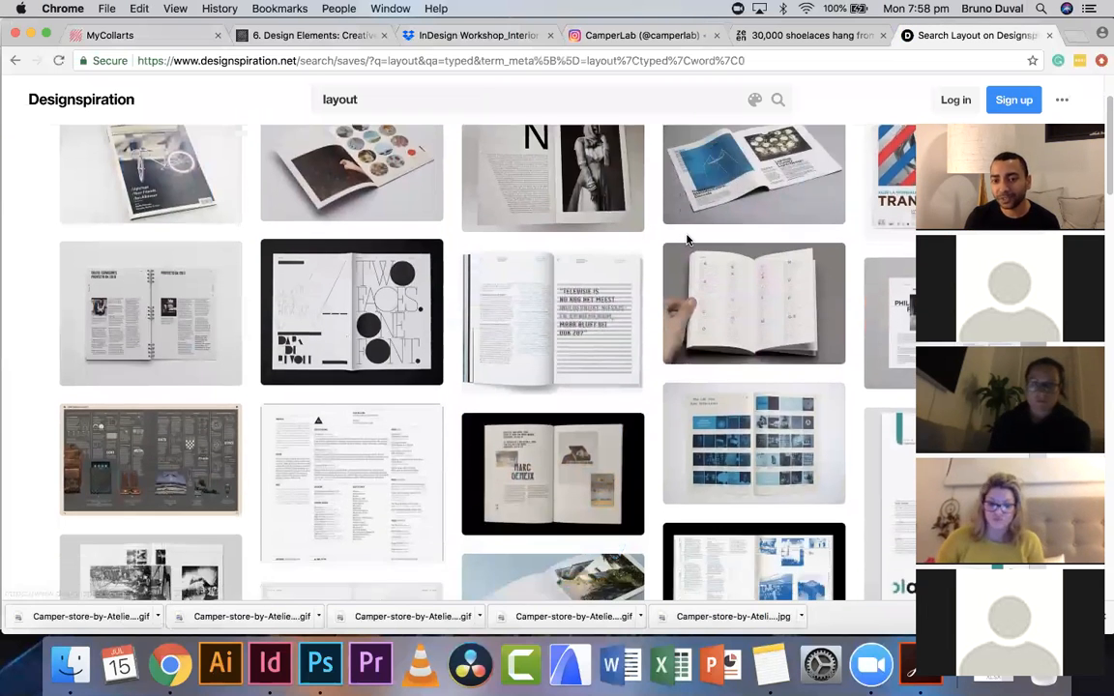
# - Scroll further through the Designspiration layout search results to browse layout examples
pyautogui.scroll(-2, 754, 251)
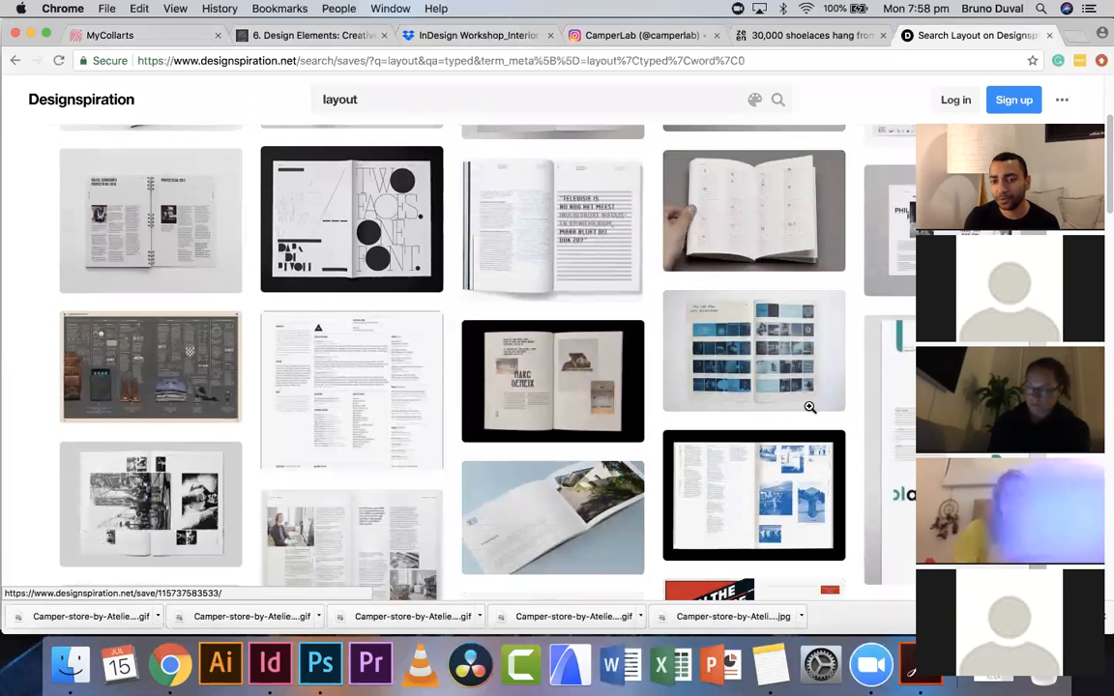
pyautogui.scroll(-10, 809, 405)
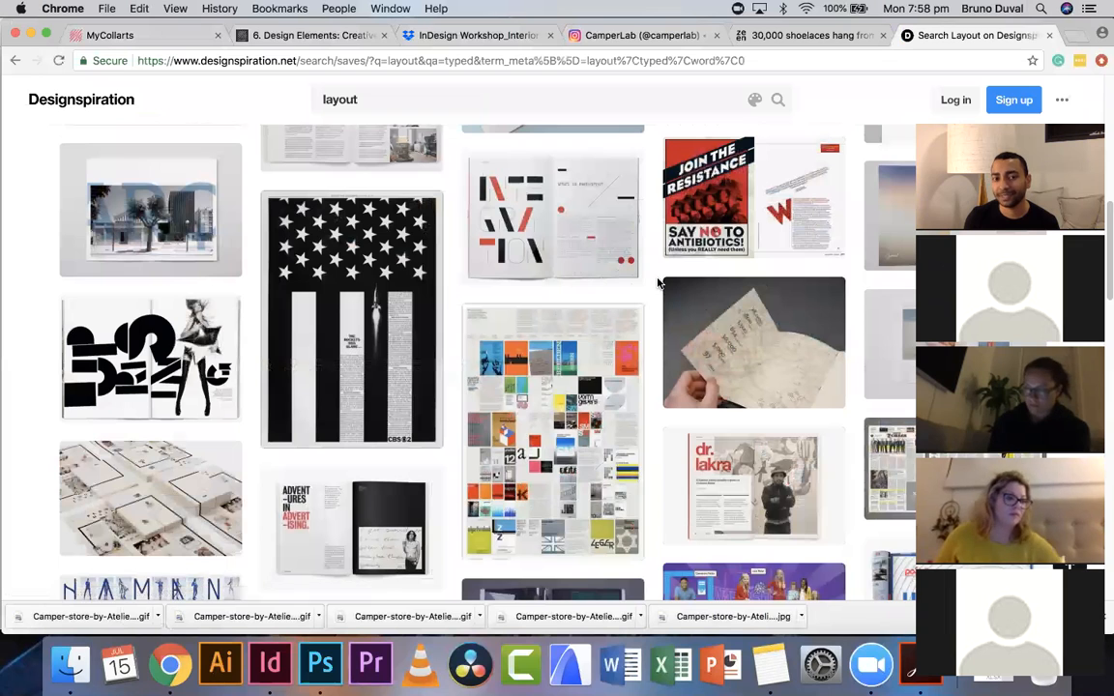
pyautogui.scroll(-3, 658, 283)
pyautogui.scroll(-10, 658, 283)
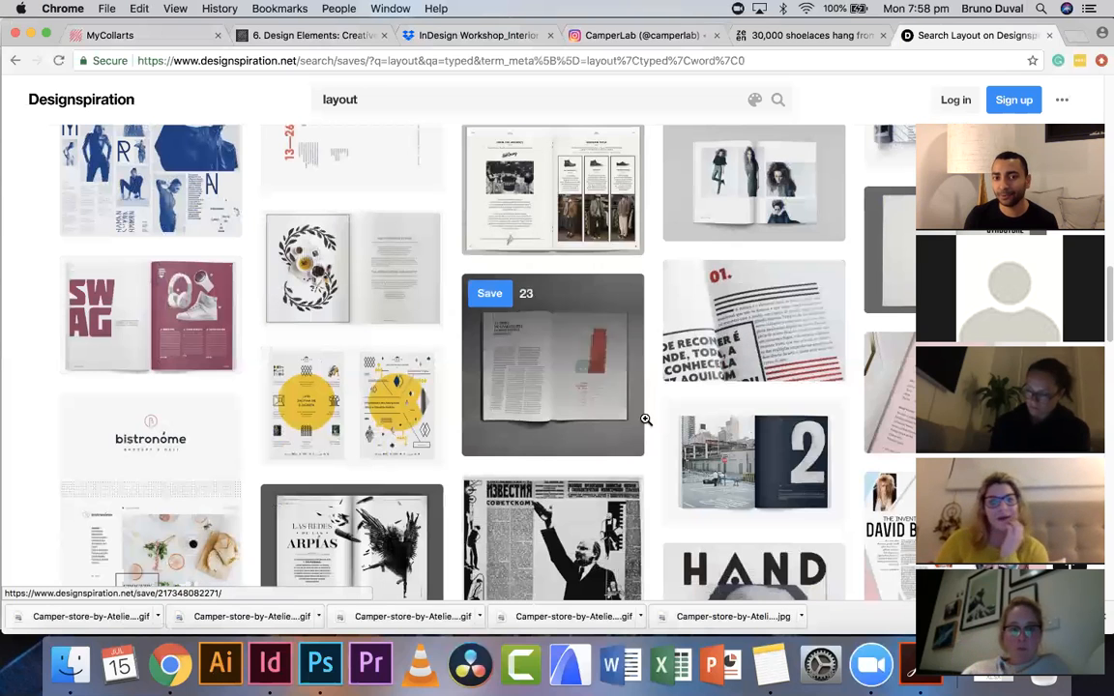
pyautogui.scroll(-1, 541, 354)
pyautogui.scroll(-4, 541, 354)
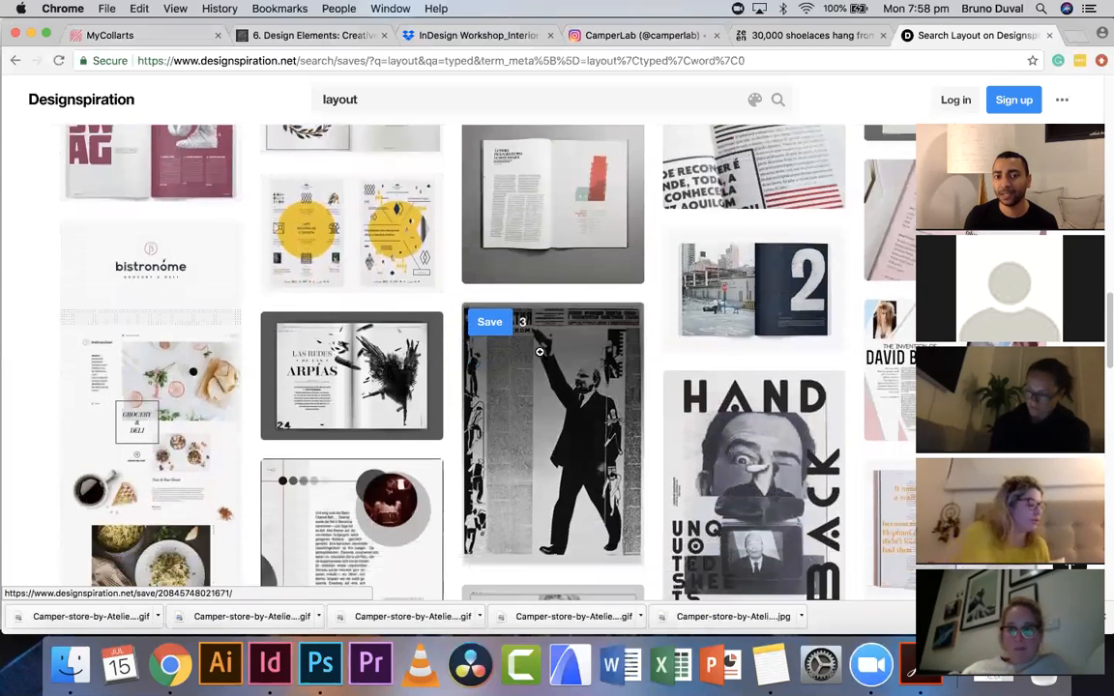
pyautogui.scroll(-6, 541, 354)
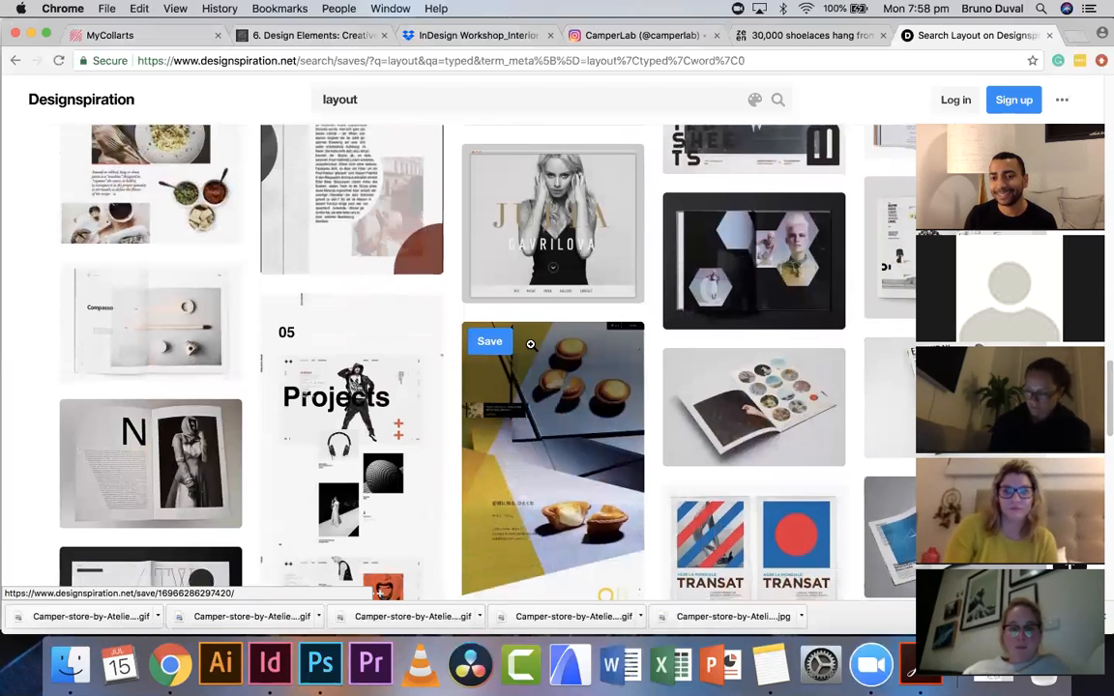
pyautogui.scroll(-2, 542, 319)
pyautogui.scroll(-3, 546, 303)
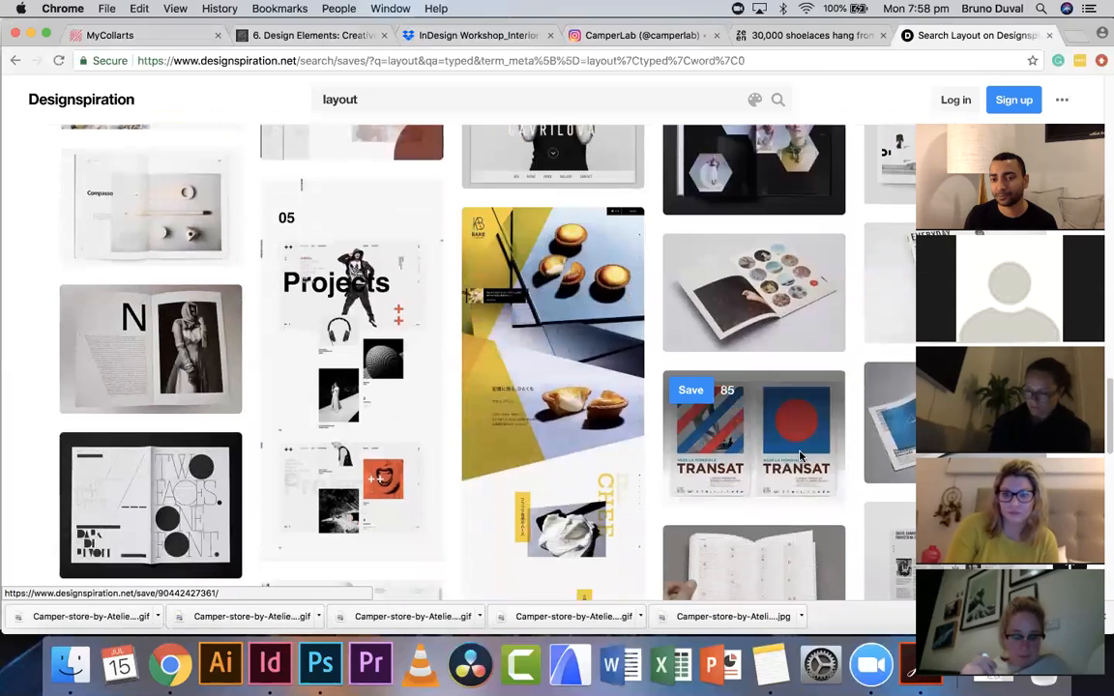
# - Open the TRANSAT poster pin and browse its colour palette and related ideas
pyautogui.click(800, 452)
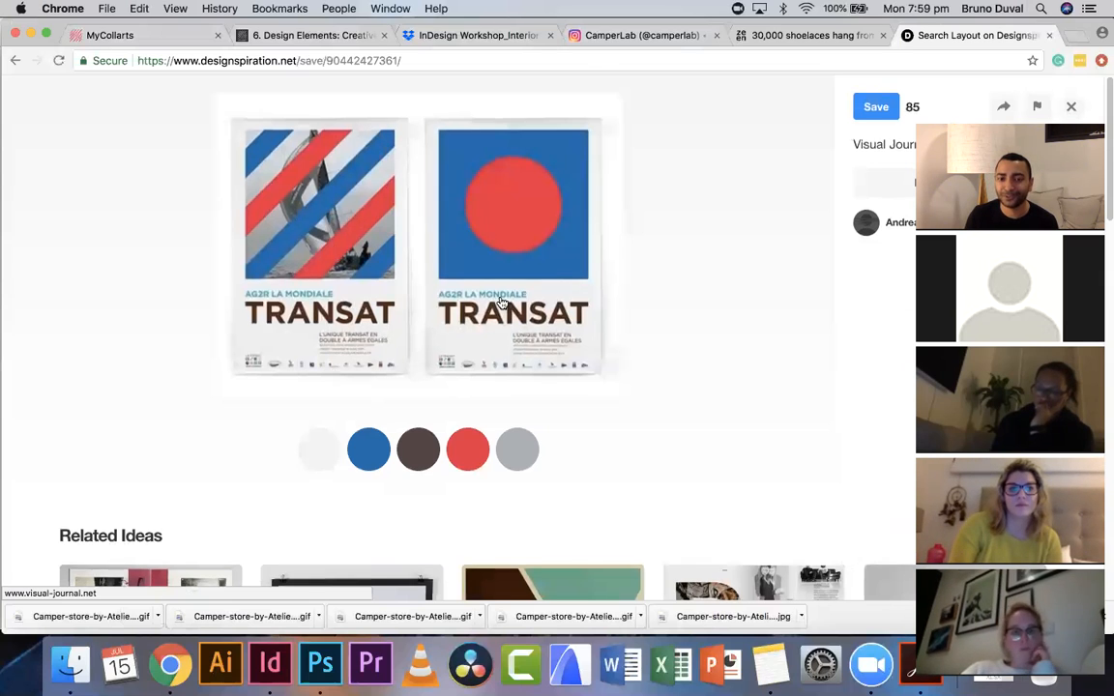
pyautogui.scroll(-5, 499, 305)
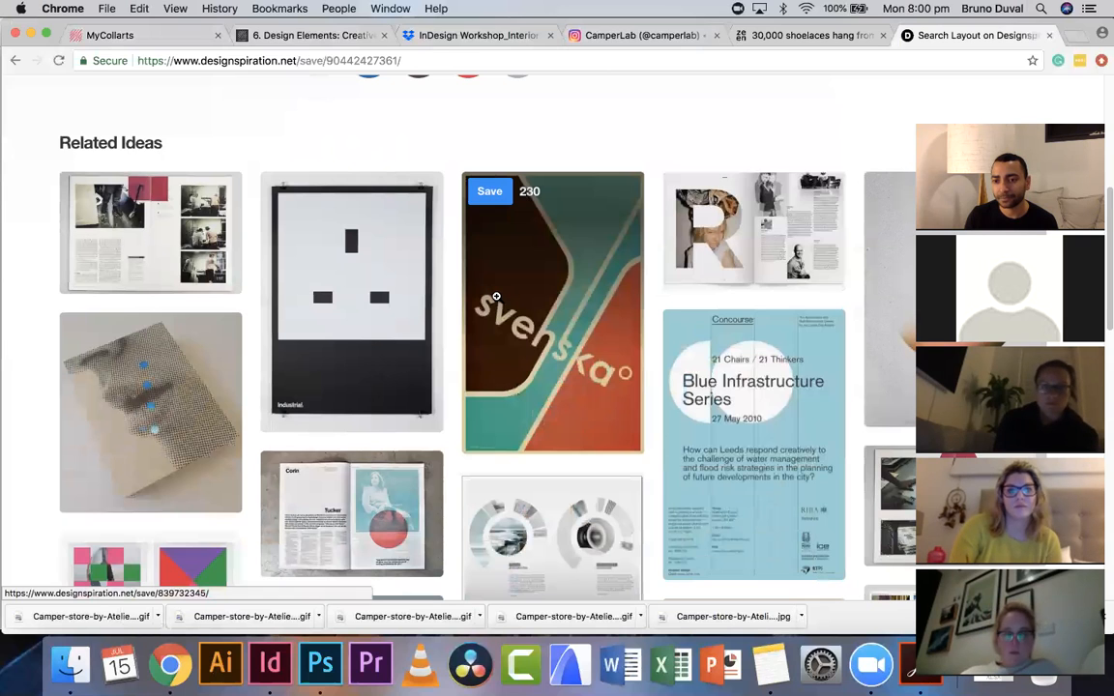
pyautogui.scroll(1, 497, 296)
pyautogui.scroll(5, 497, 296)
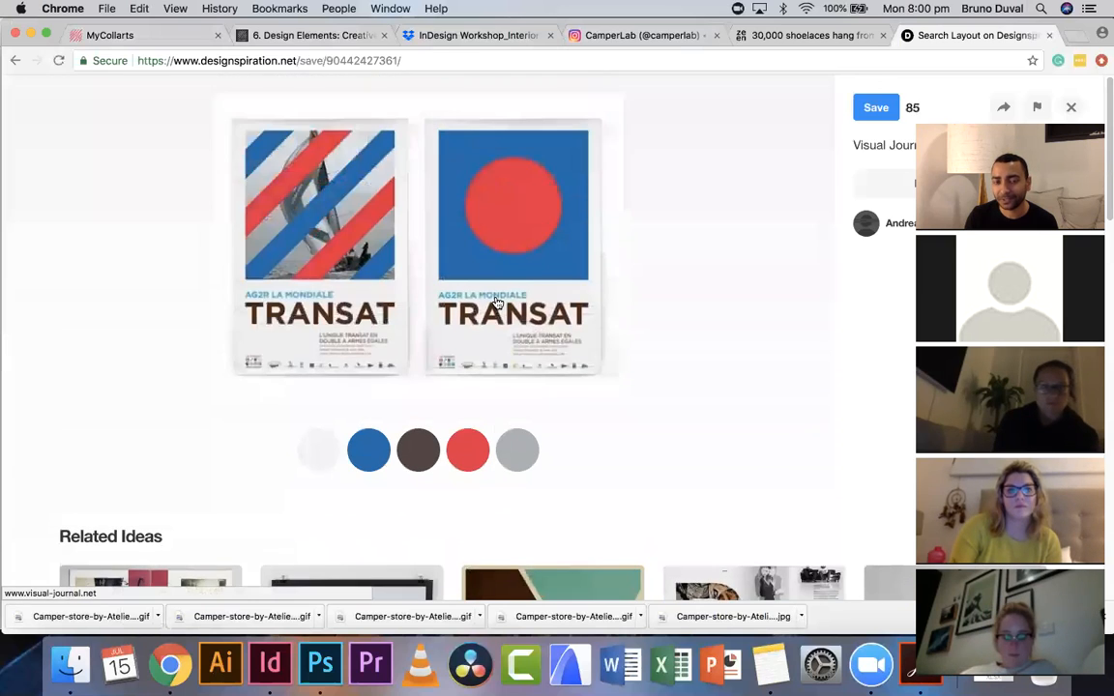